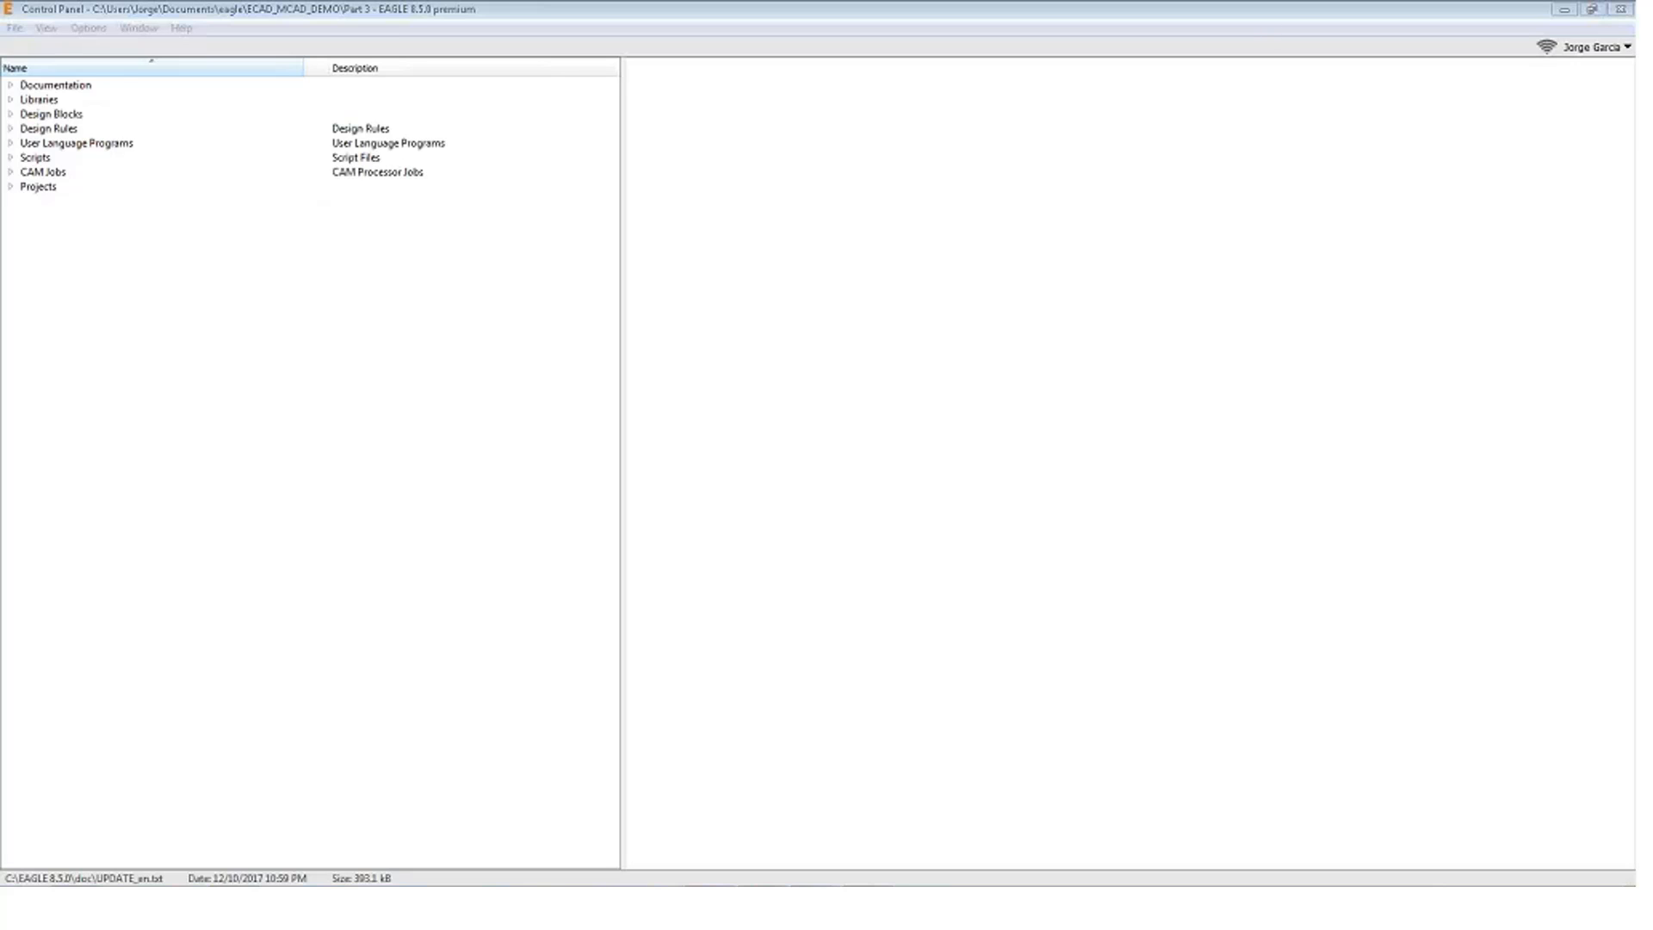
# Open the proxy settings, review the available proxy types, and close the dialog without changes
pyautogui.click(892, 223)
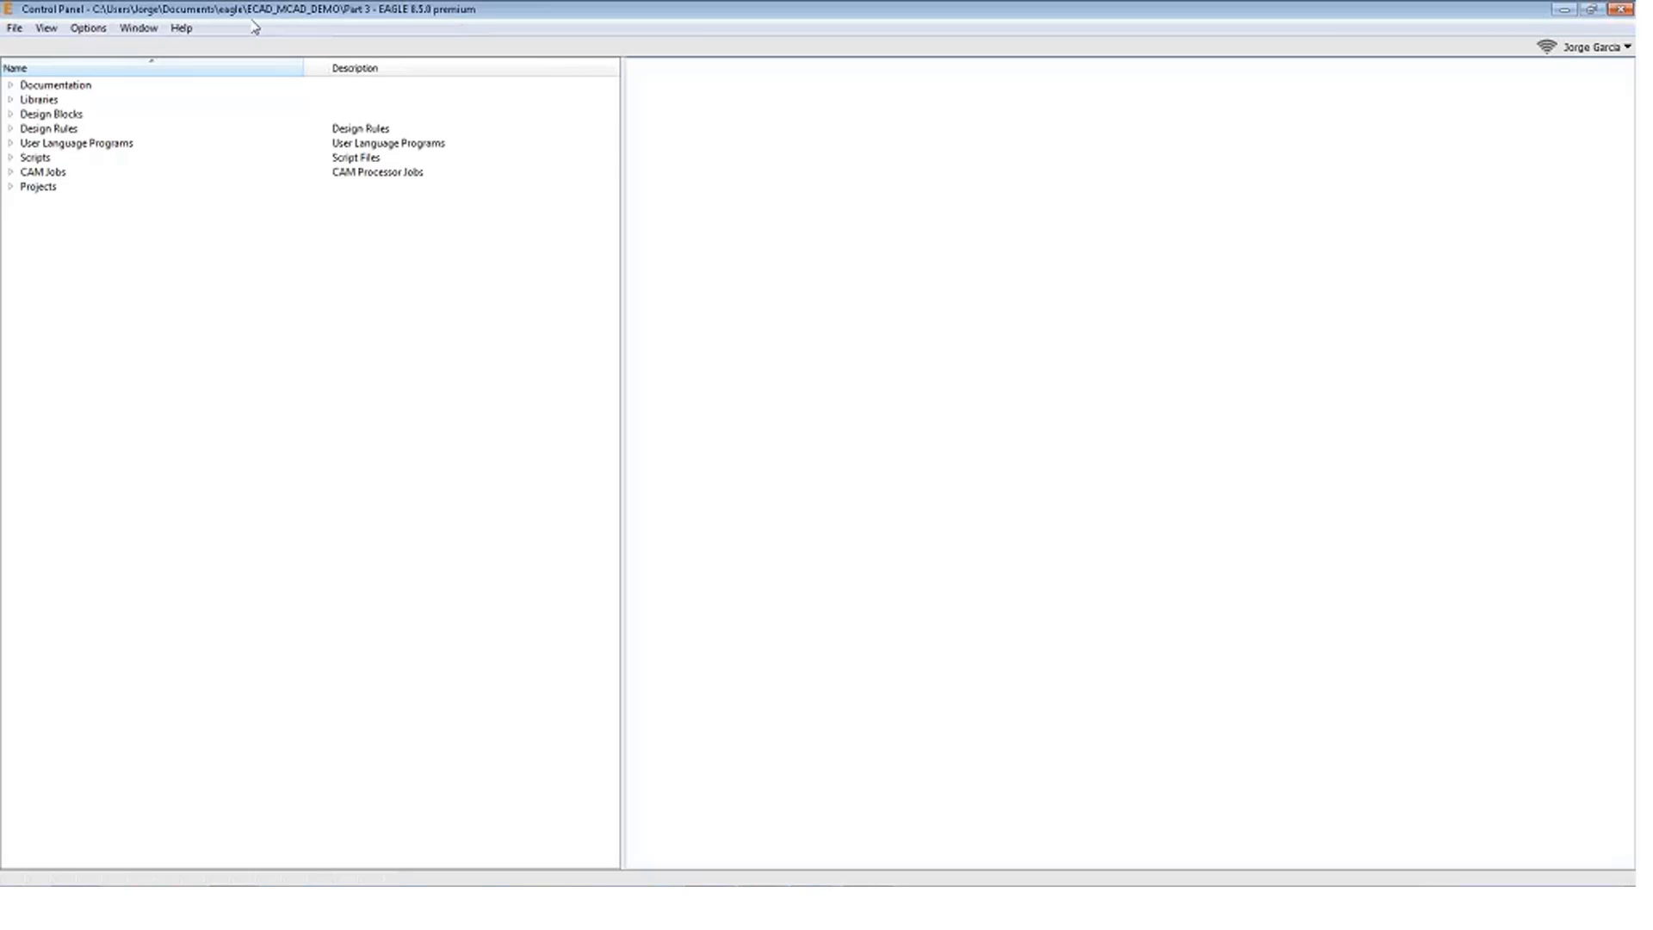
pyautogui.click(107, 31)
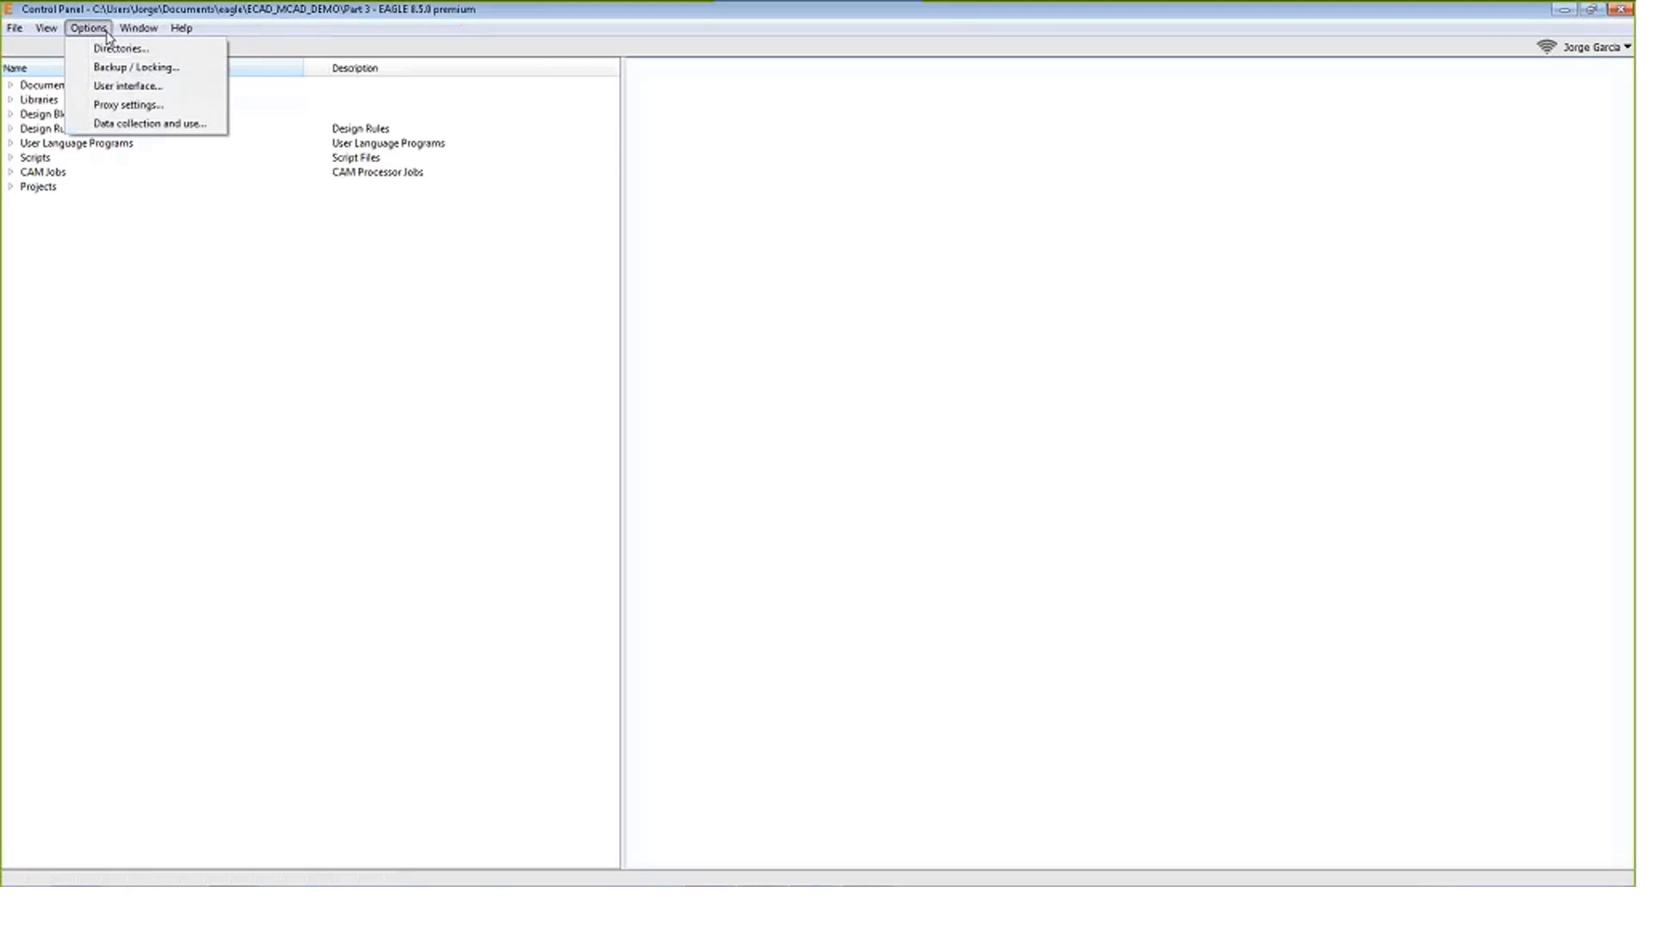
pyautogui.click(133, 112)
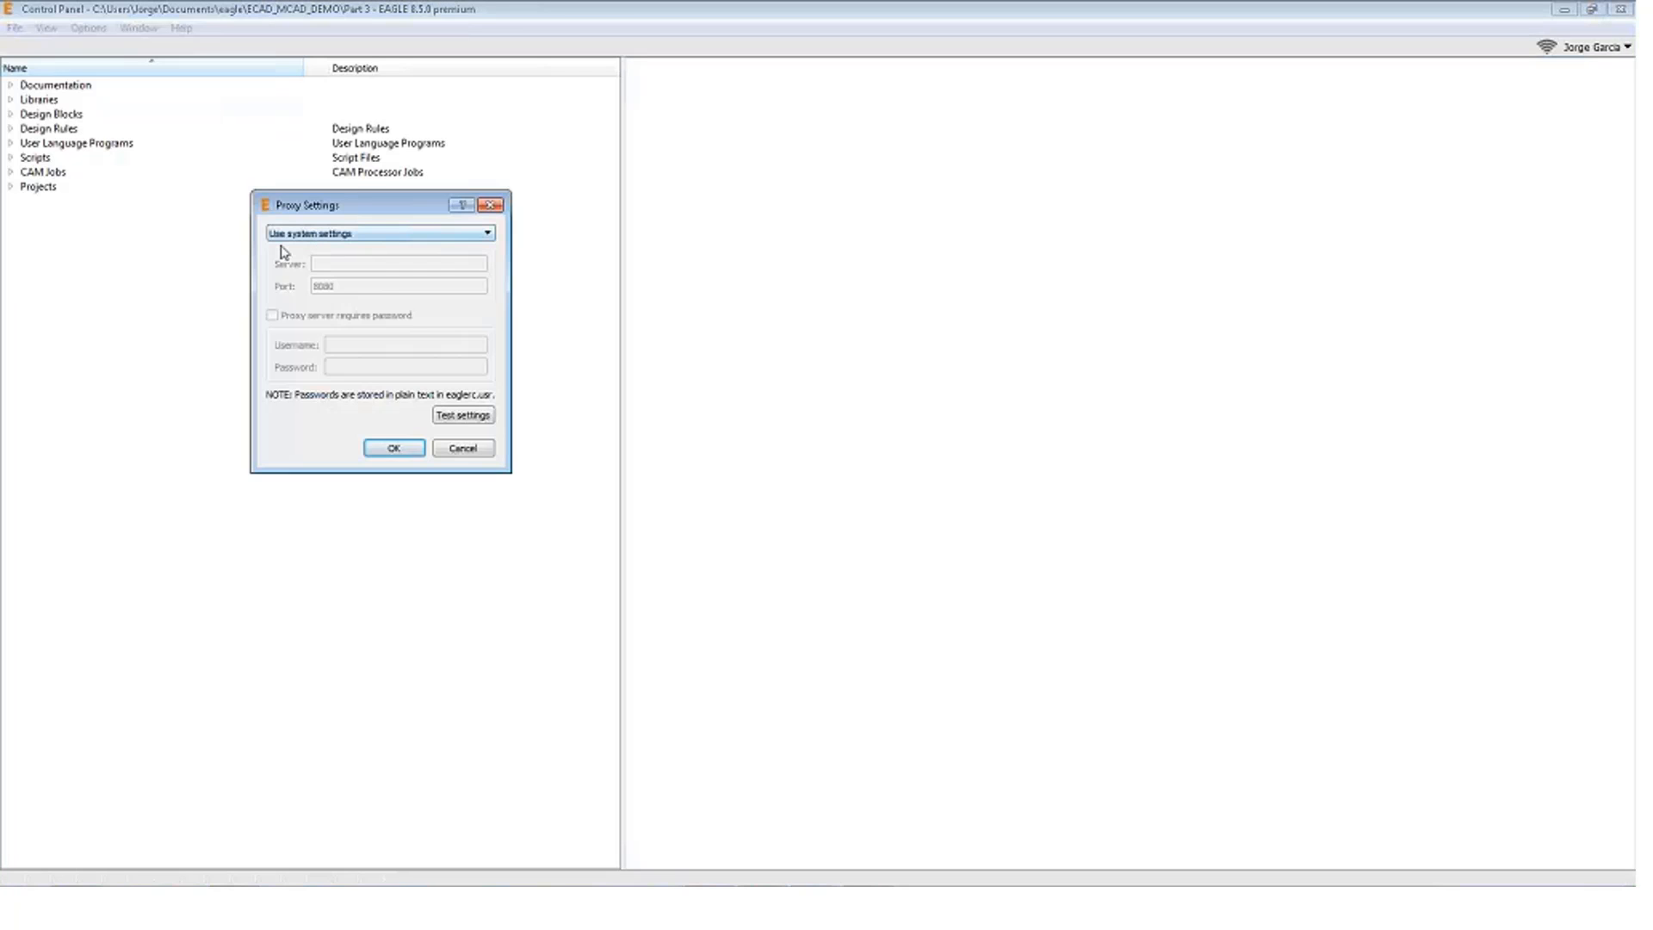
pyautogui.click(486, 234)
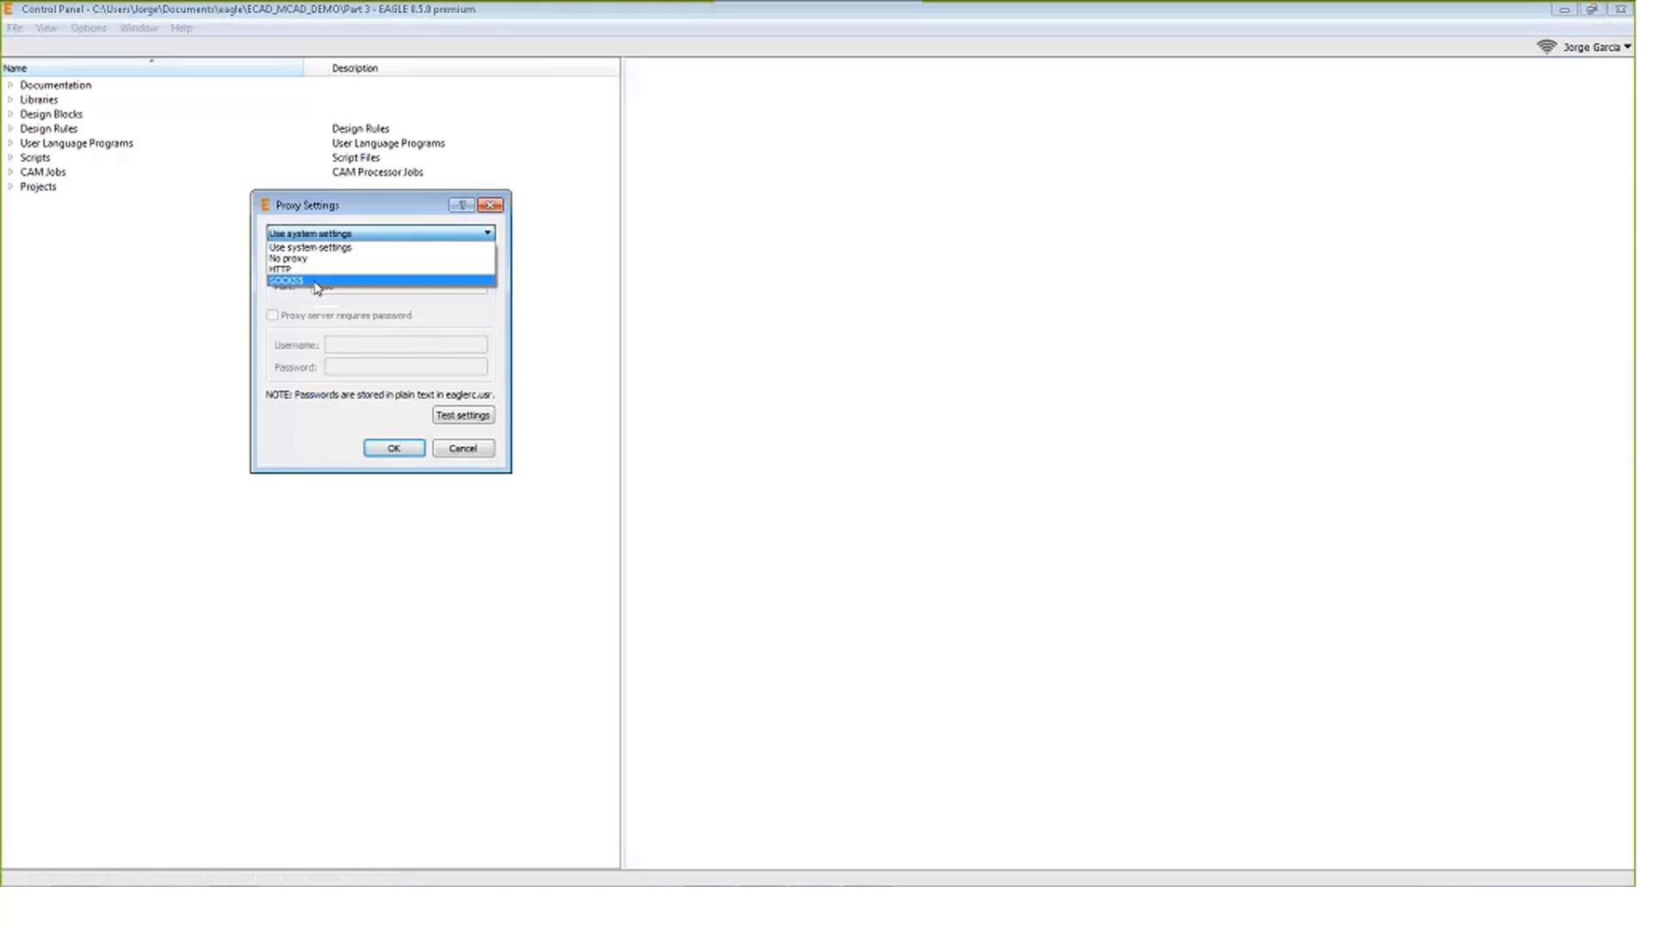
pyautogui.click(335, 235)
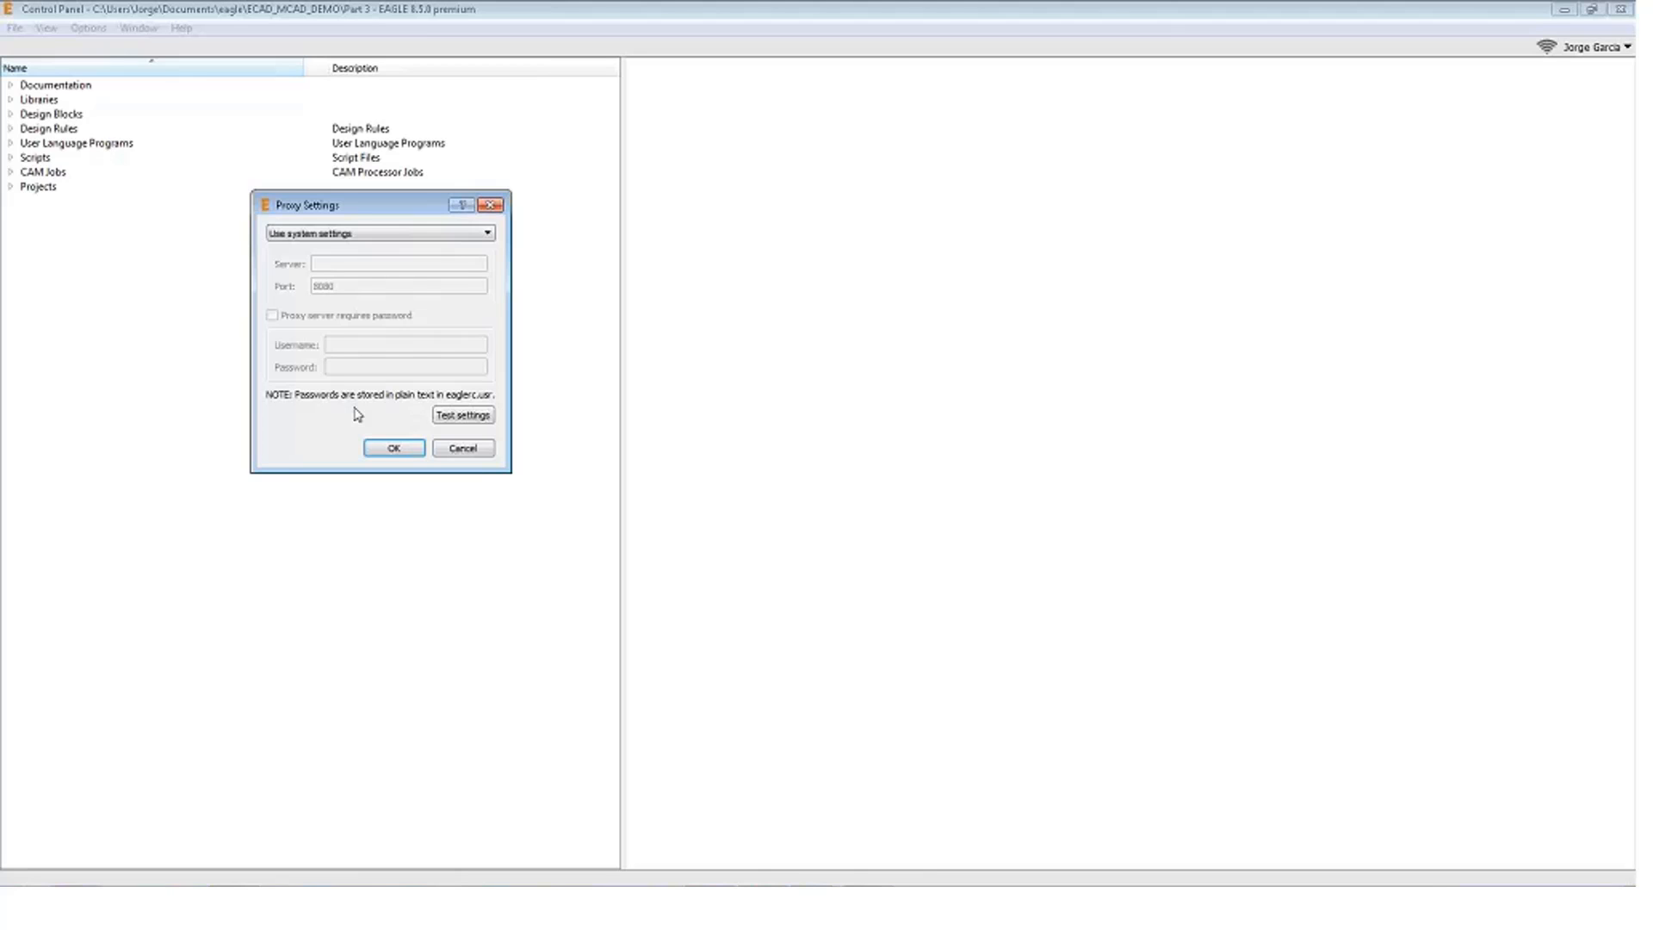
pyautogui.click(463, 448)
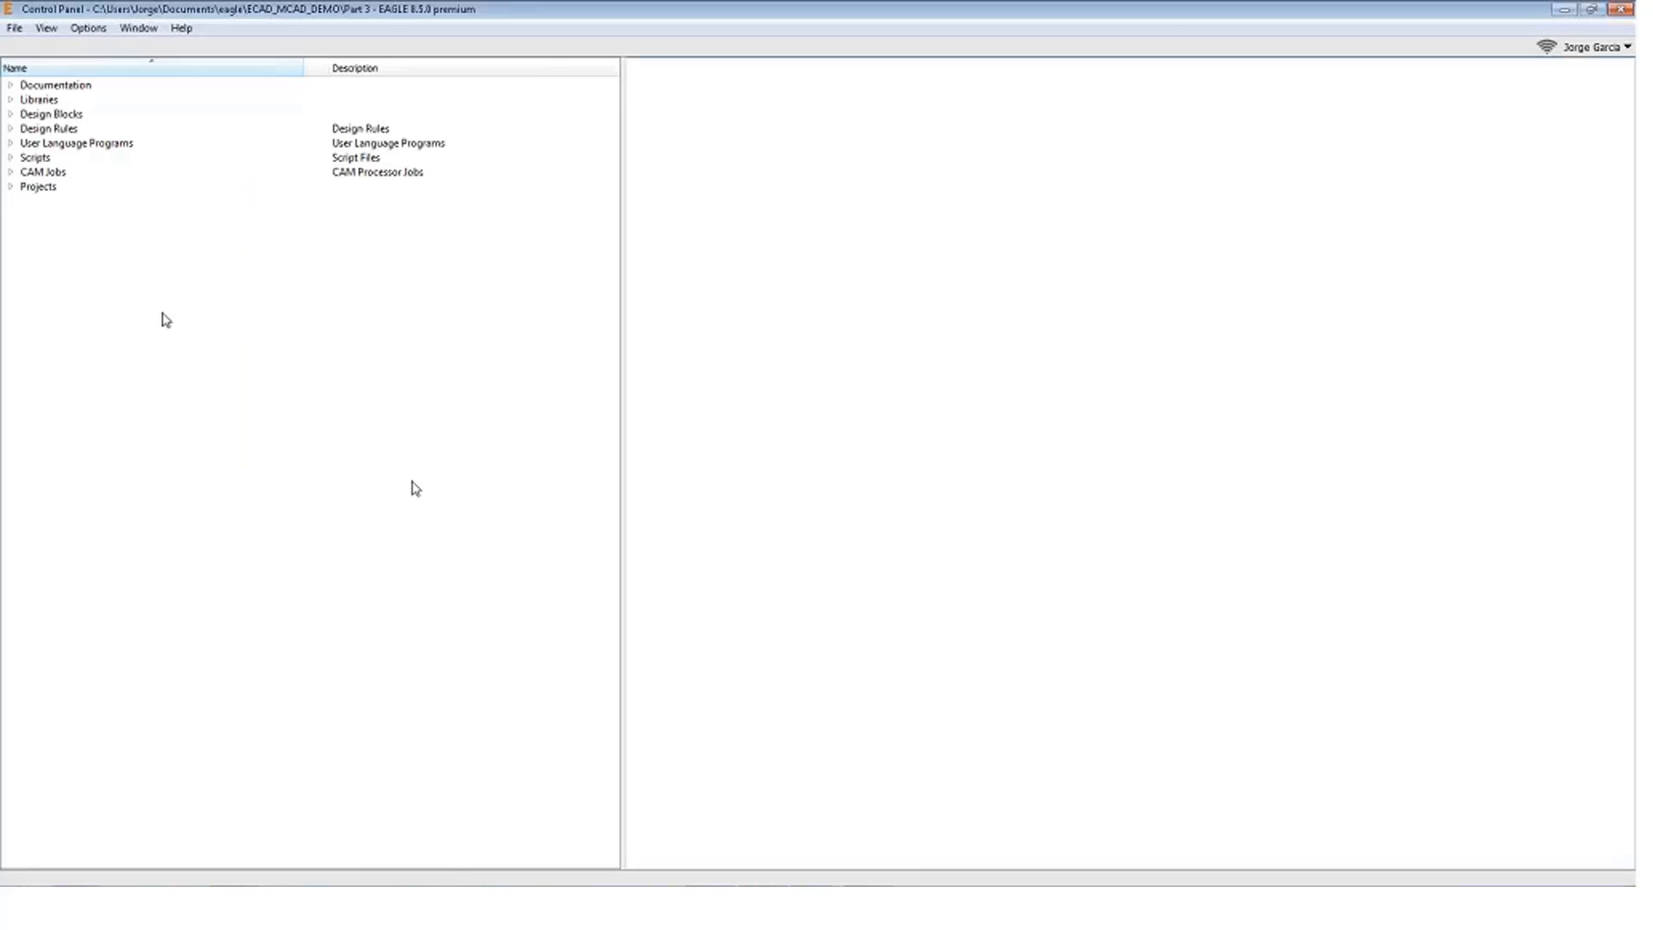
# Open the MSP-EXP430F5529LP.sch schematic from the ti-launchpad example project
pyautogui.doubleClick(193, 188)
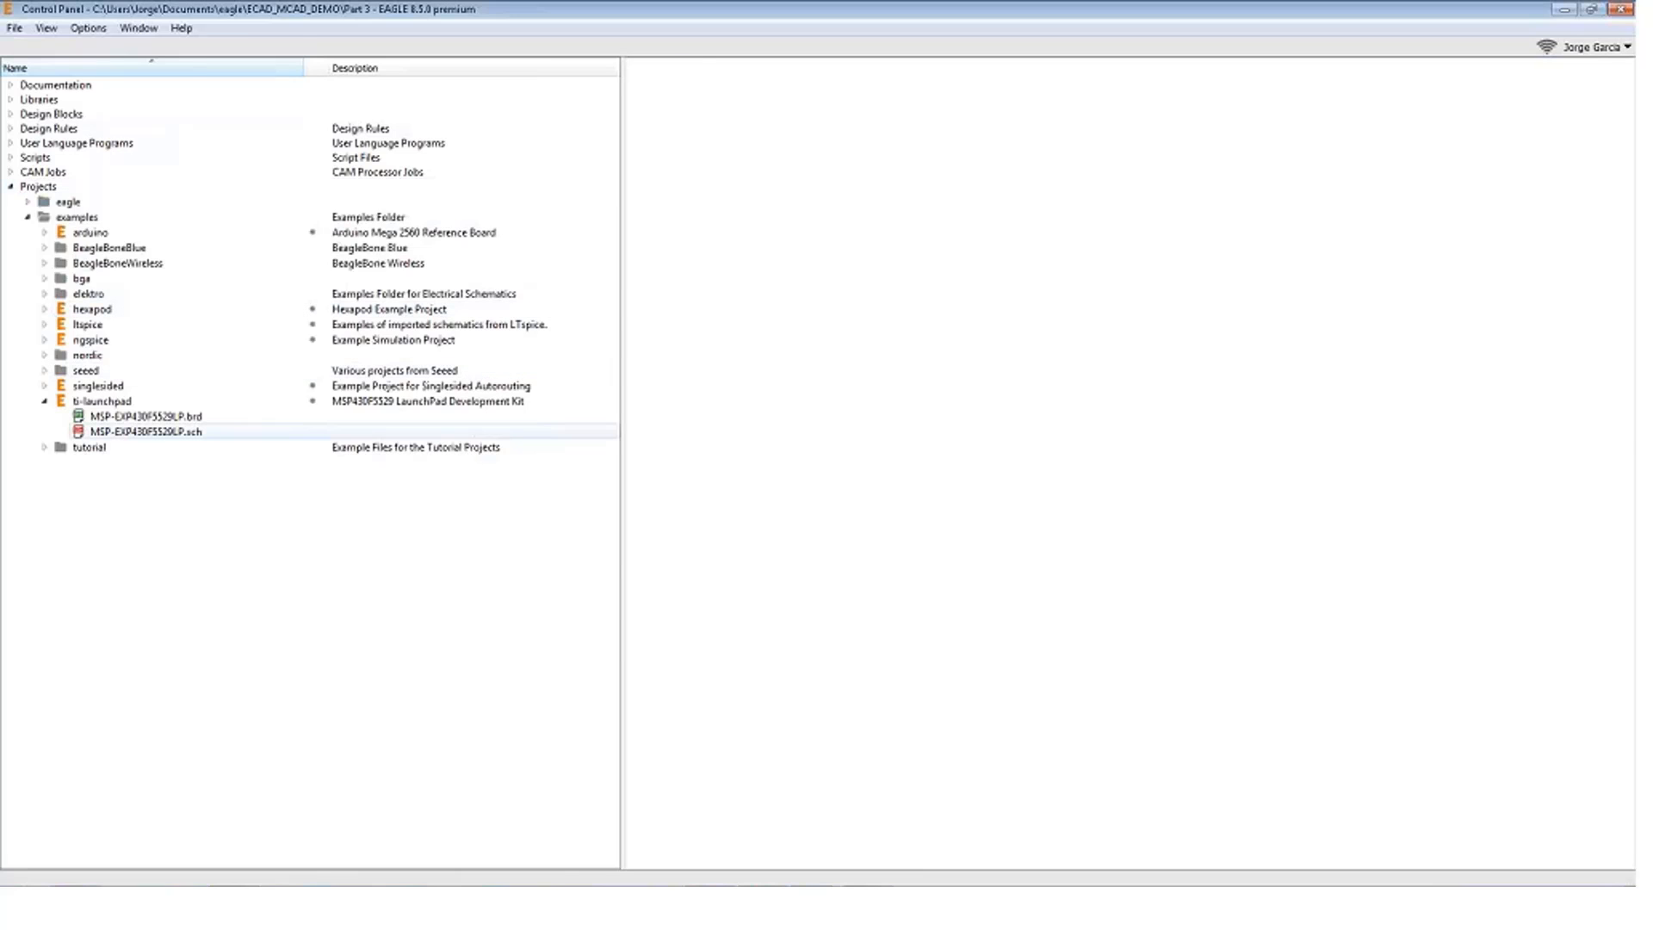
pyautogui.doubleClick(147, 432)
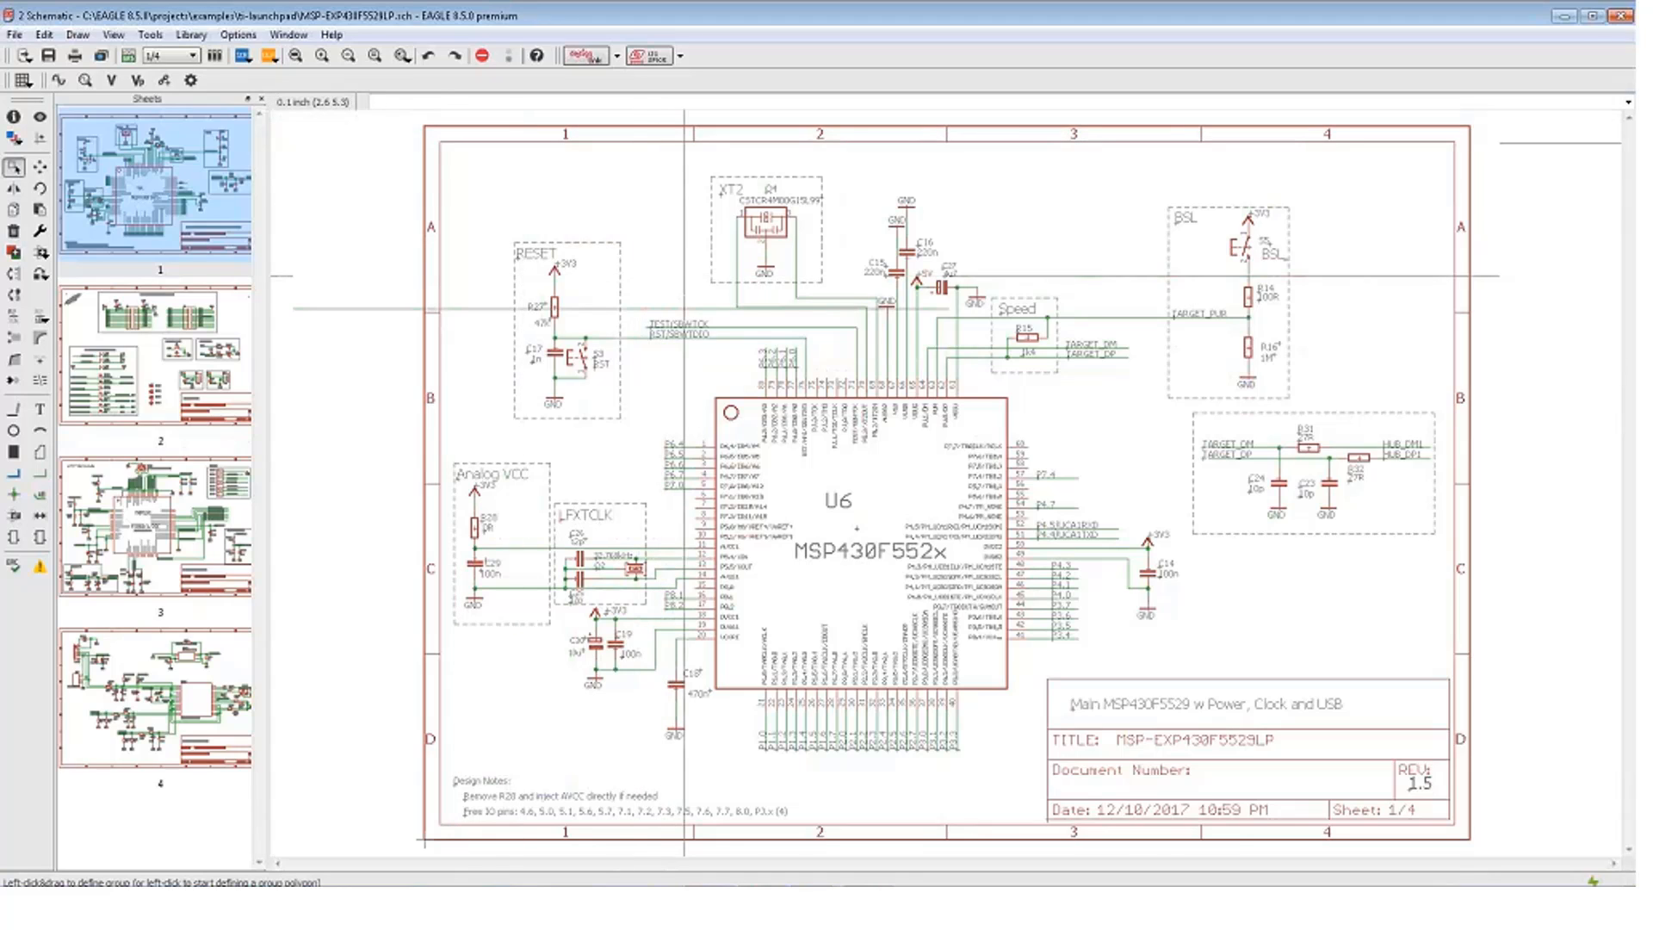
# Open the list of User Language Programs for the schematic and enlarge both its name column and dialog
pyautogui.click(269, 55)
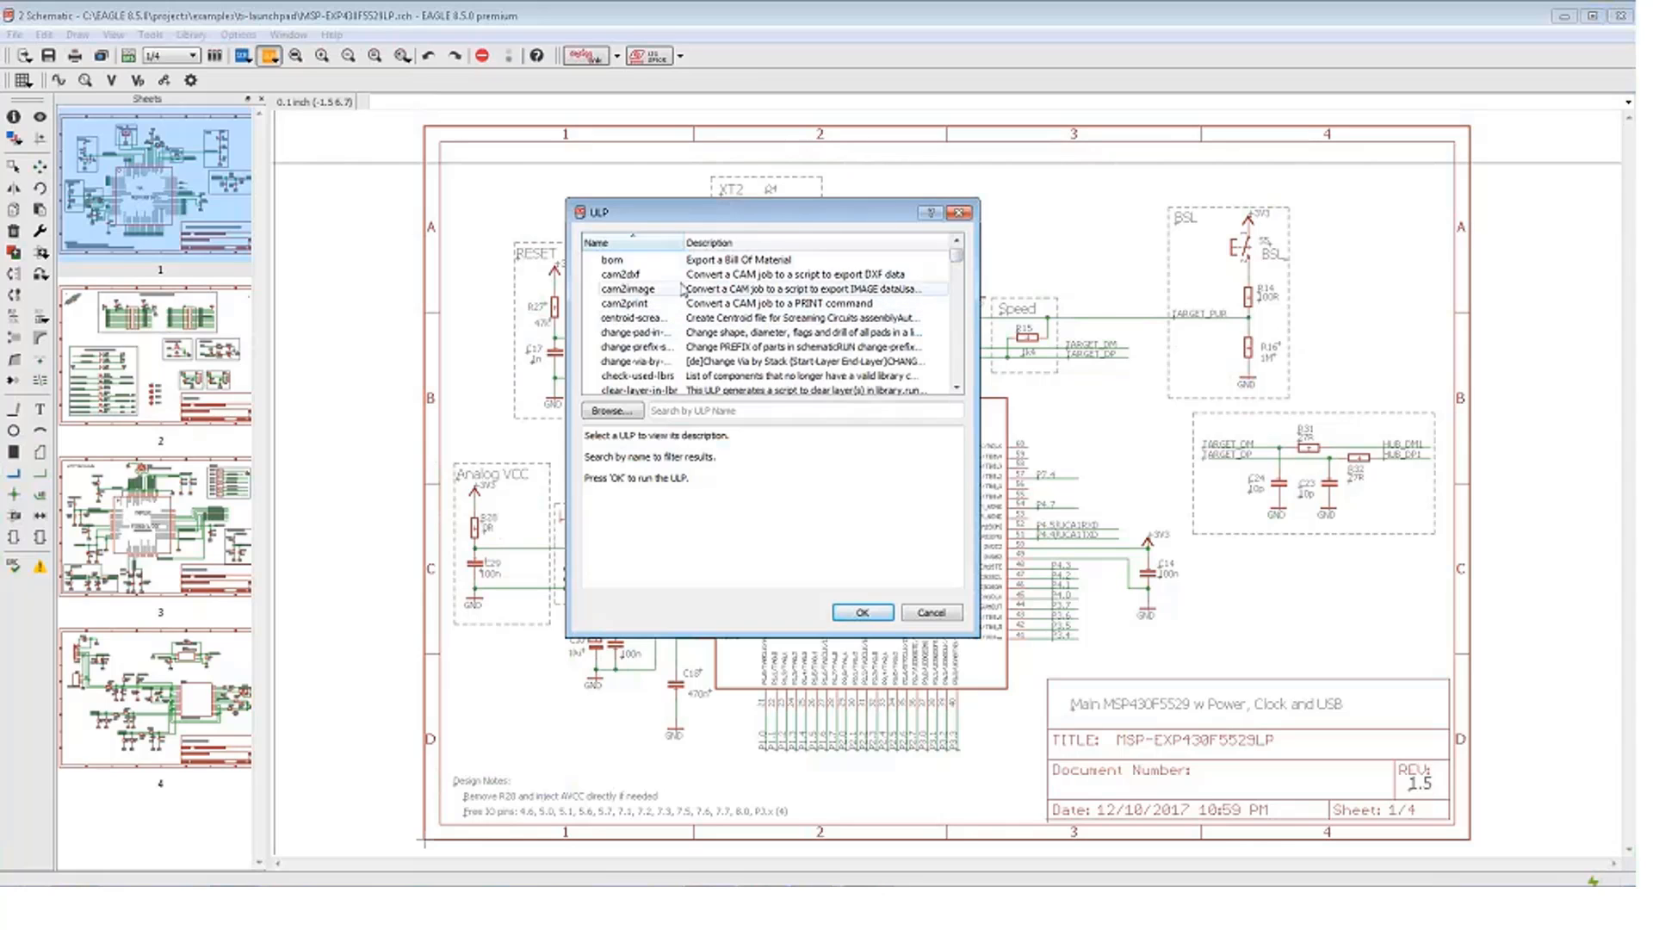
pyautogui.moveTo(683, 243); pyautogui.dragTo(759, 247)
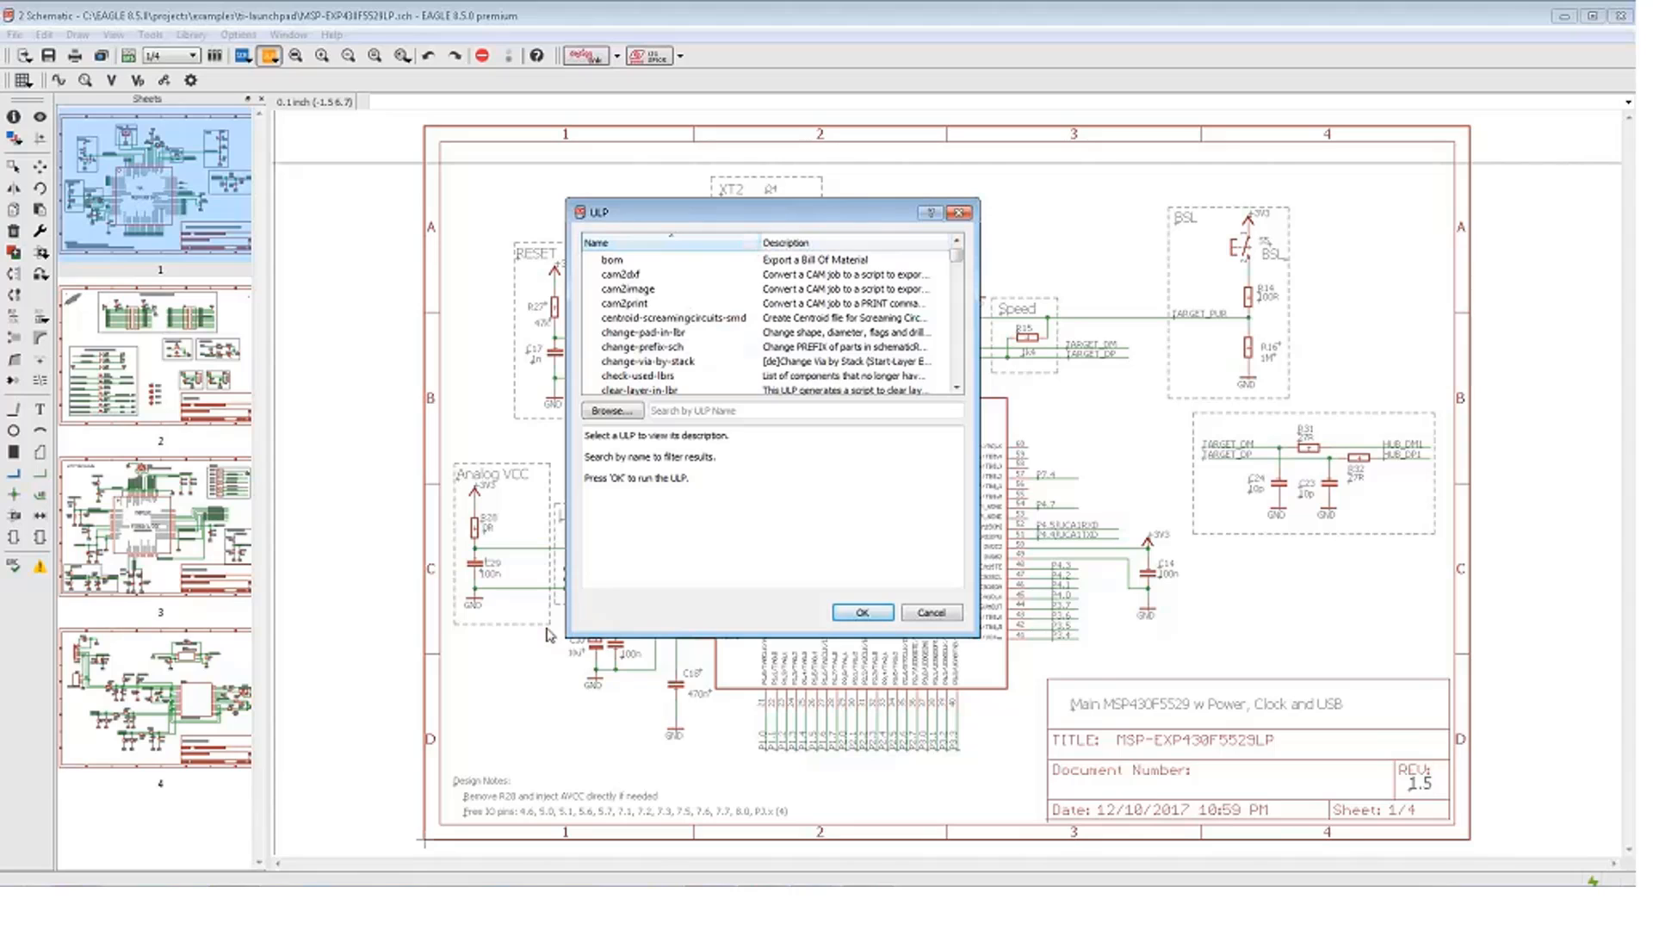
pyautogui.moveTo(571, 631); pyautogui.dragTo(551, 668)
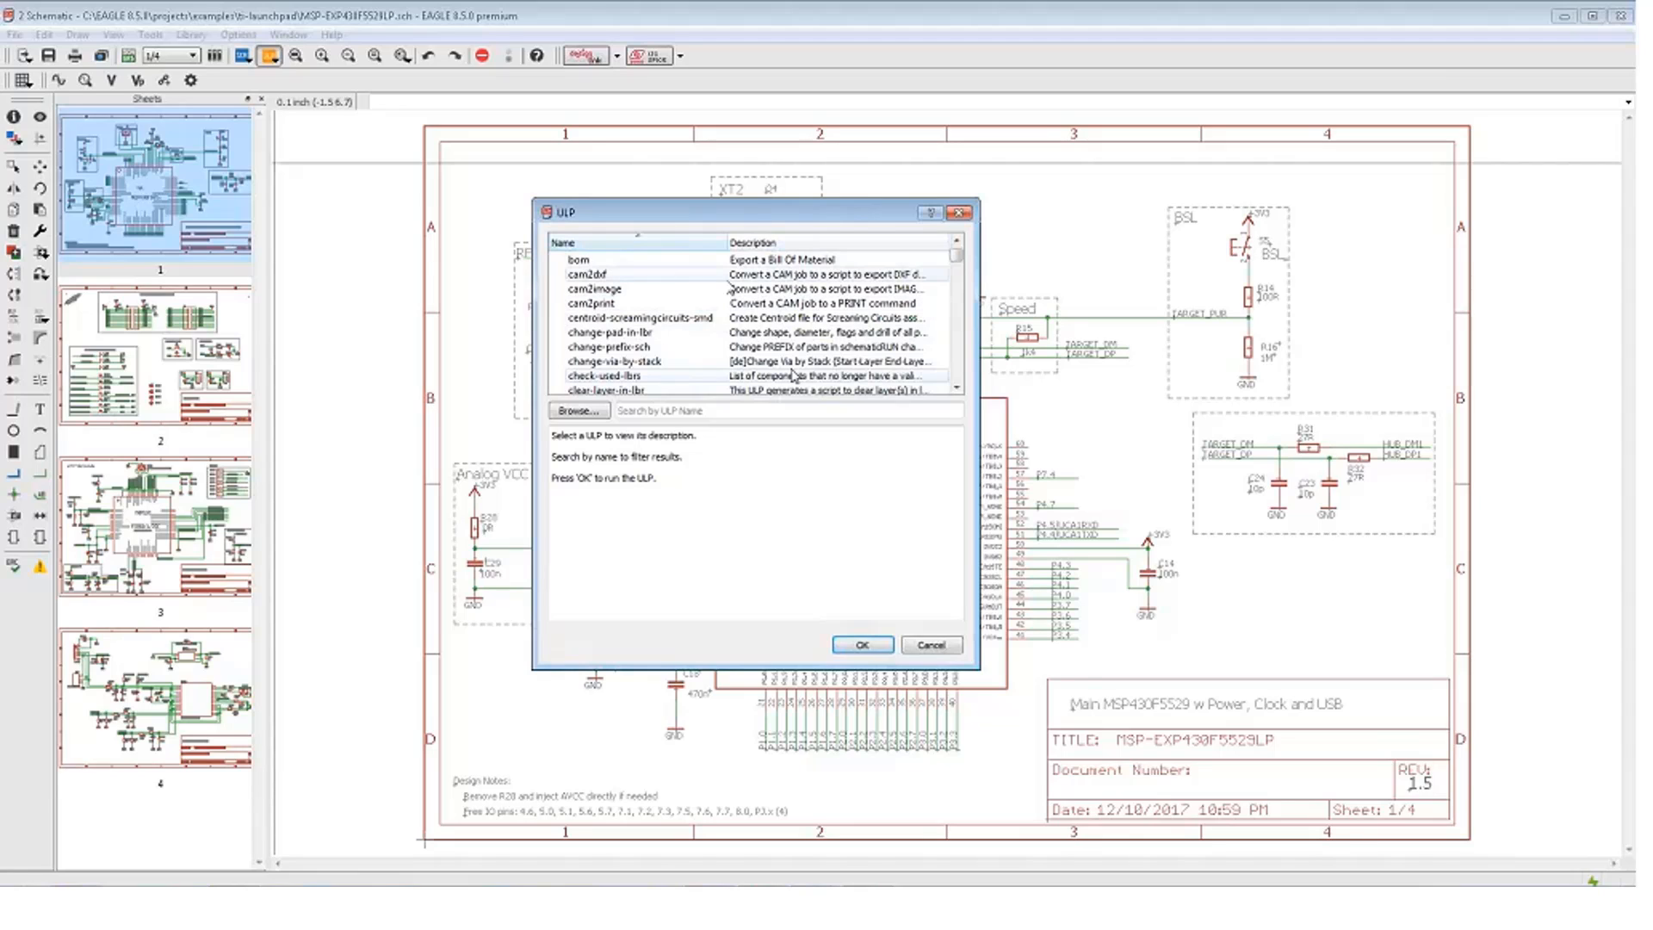
# Look through the descriptions of listed ULPs, including bom, change-via-by-stack and cmd-change-class
pyautogui.click(770, 262)
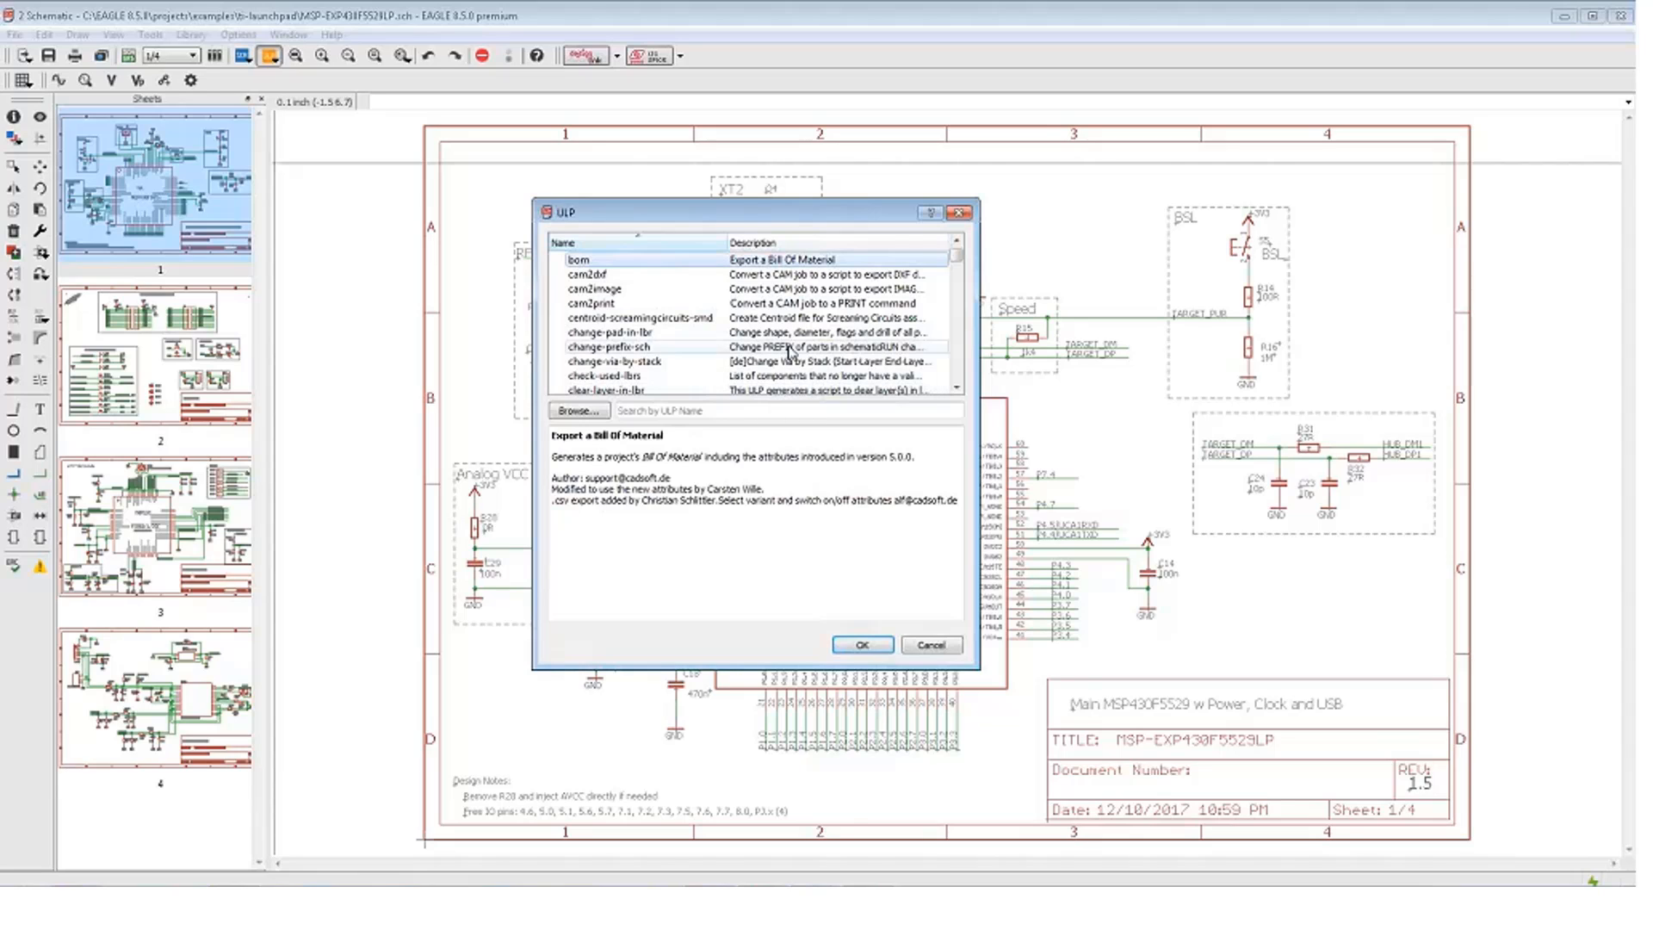
pyautogui.click(646, 377)
pyautogui.click(647, 362)
pyautogui.scroll(-2, 609, 297)
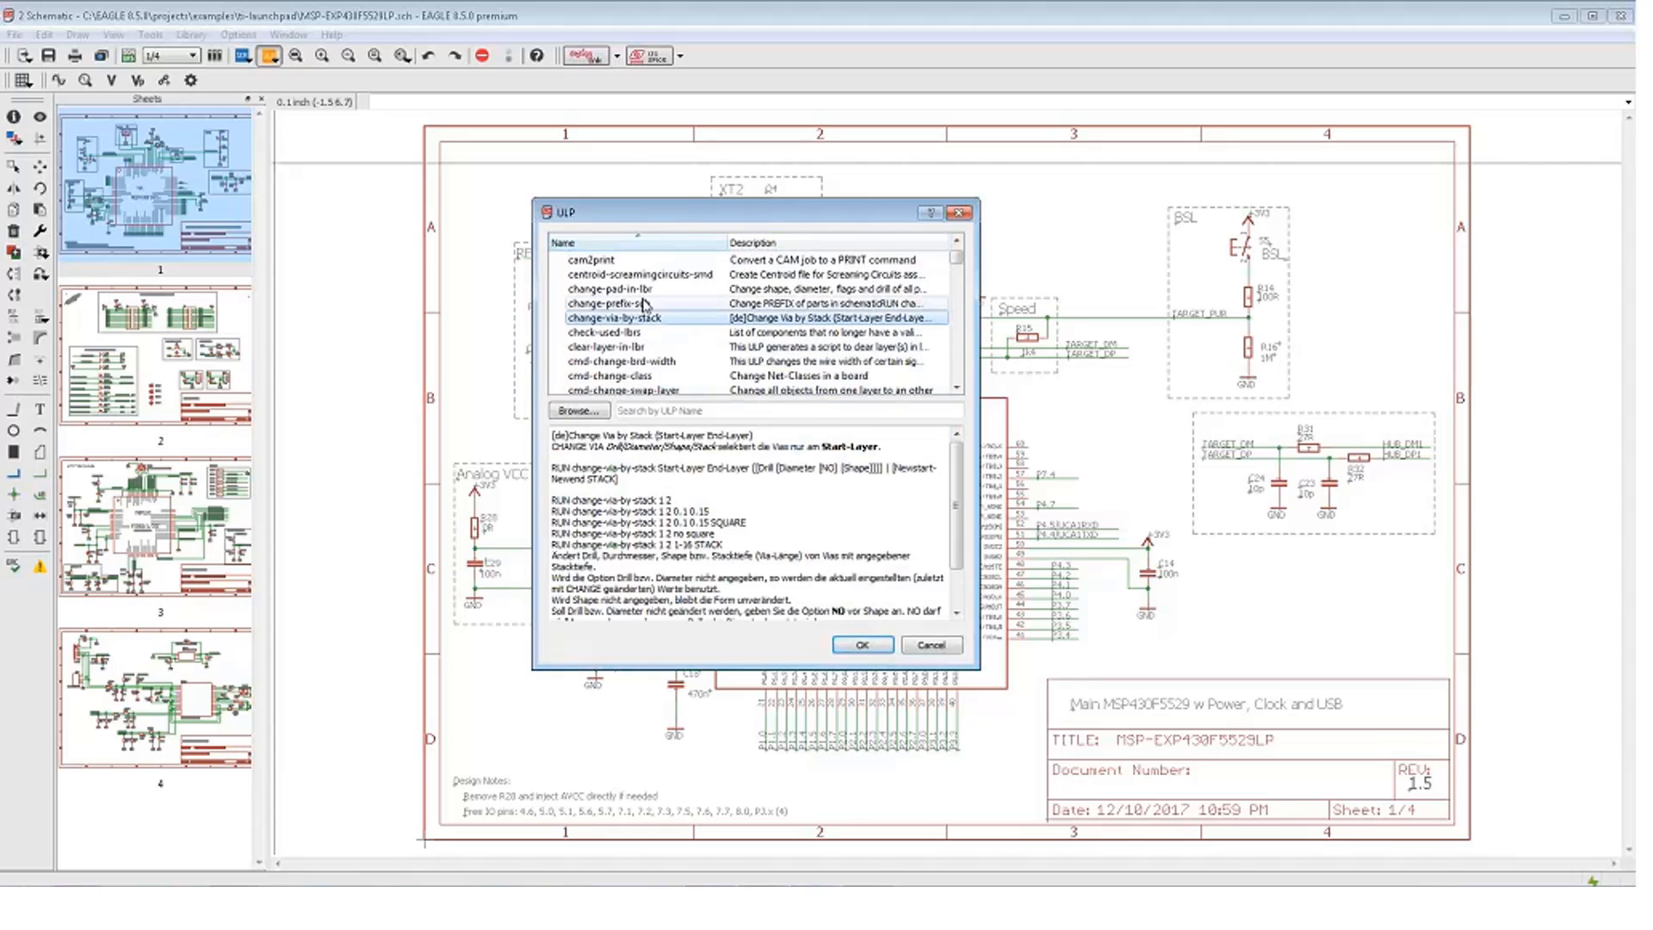
pyautogui.click(609, 302)
pyautogui.click(603, 331)
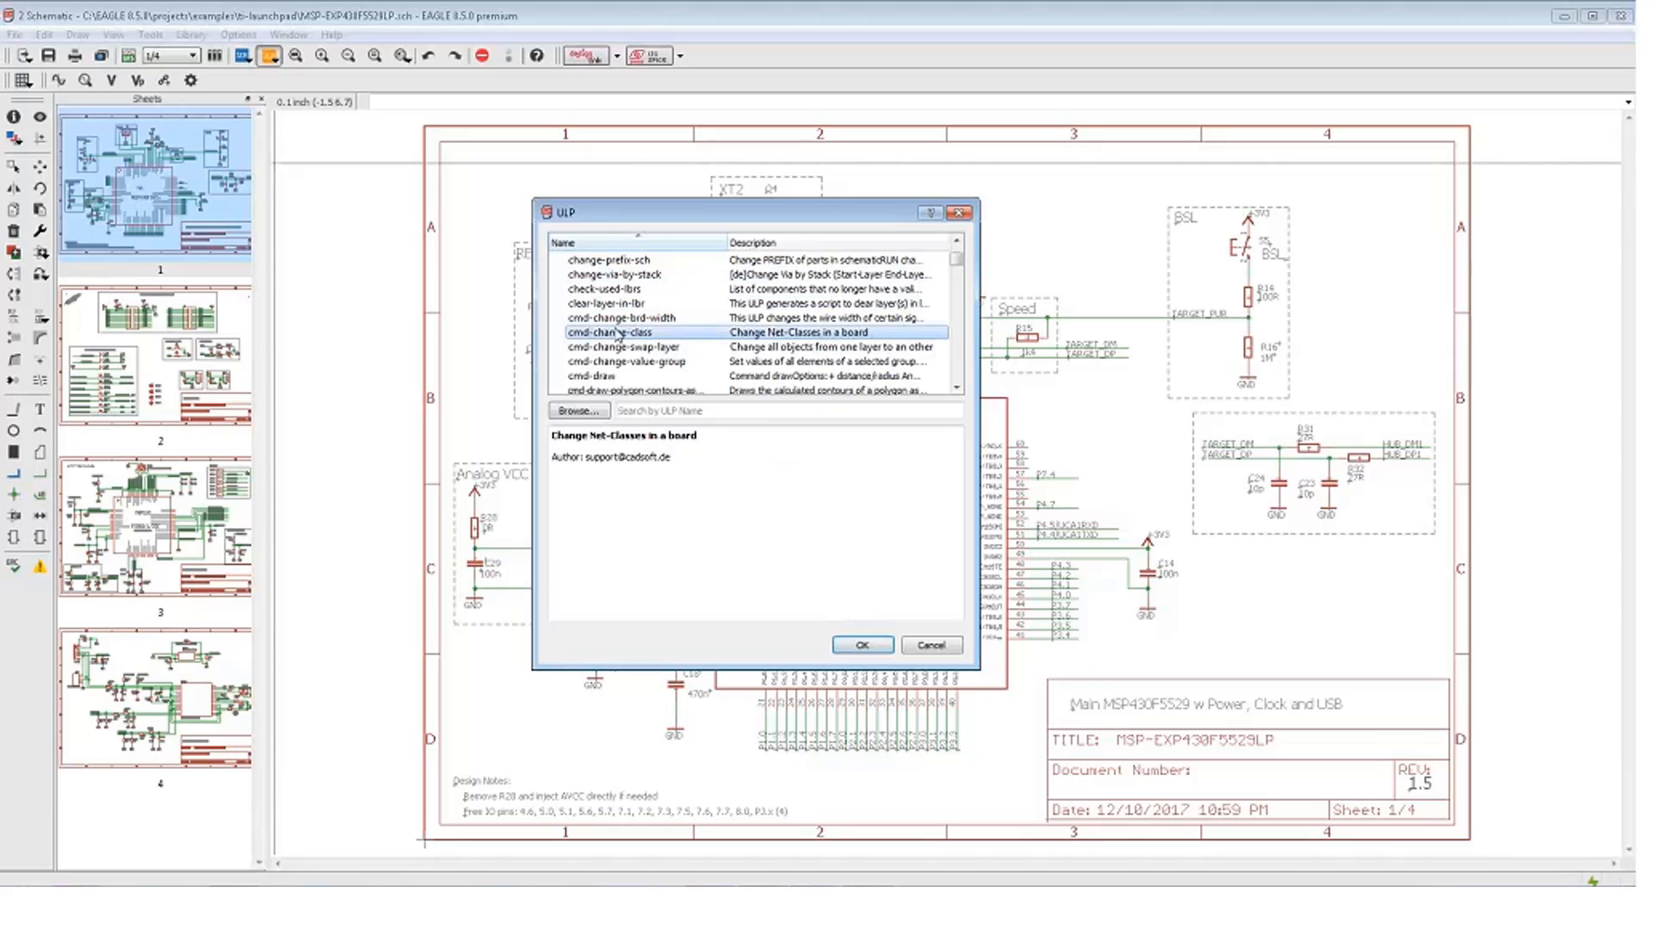
pyautogui.scroll(-1, 662, 328)
# Read the full usage descriptions of the cmd-draw and cmd-net-list2sch ULPs
pyautogui.click(602, 333)
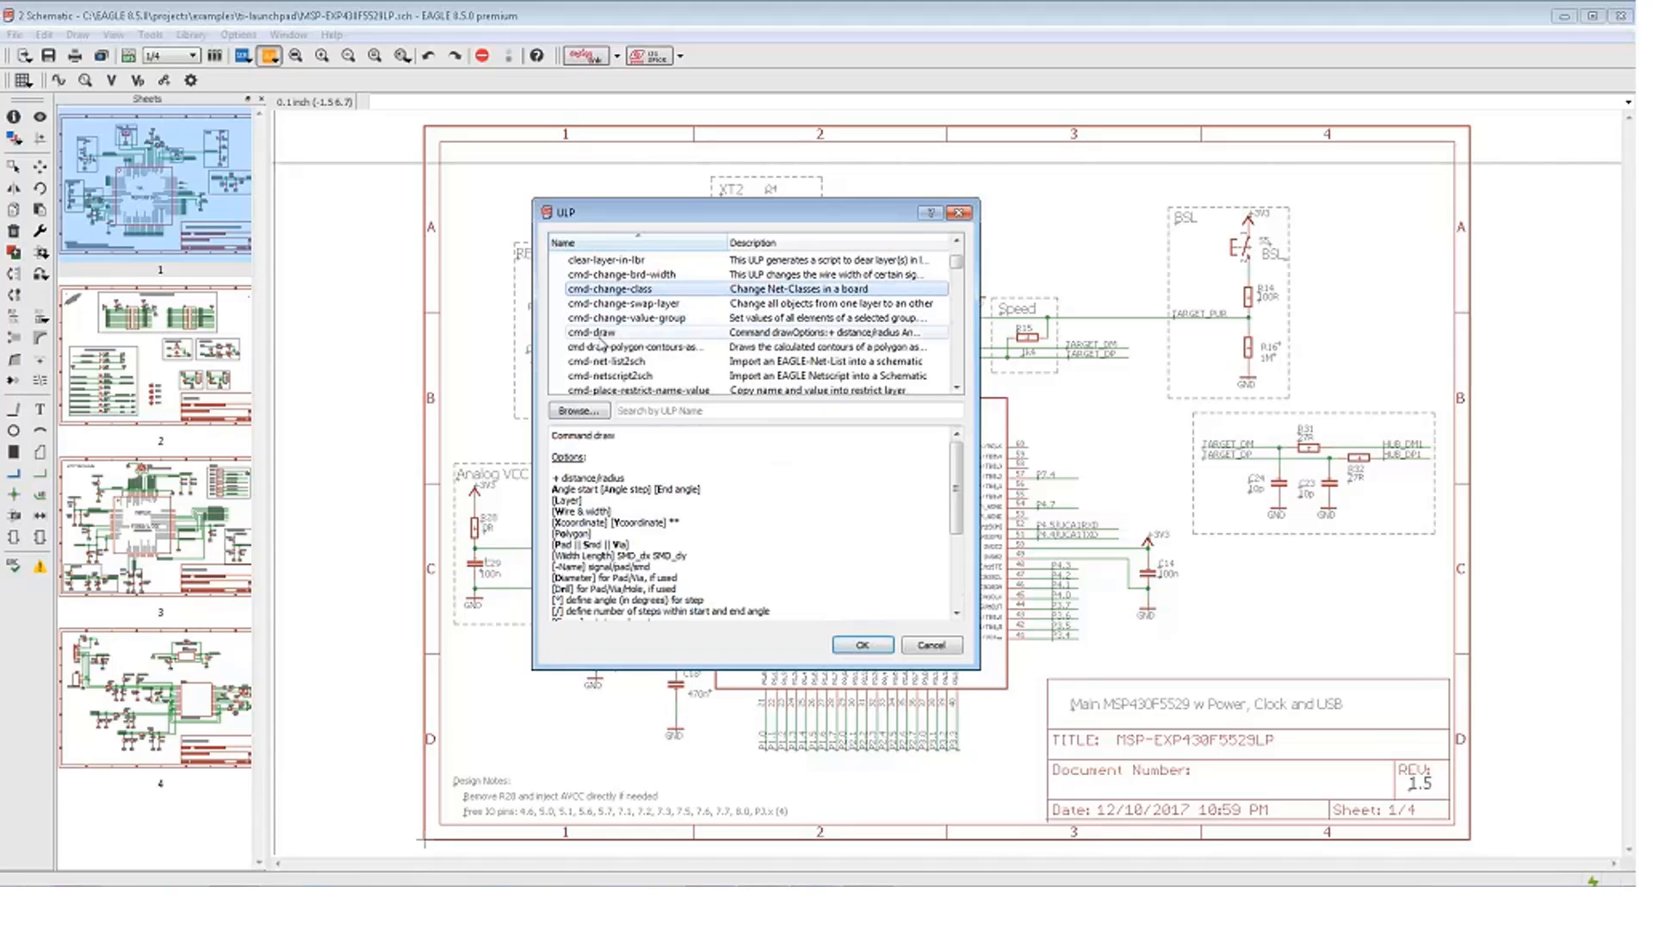
pyautogui.scroll(-3, 677, 507)
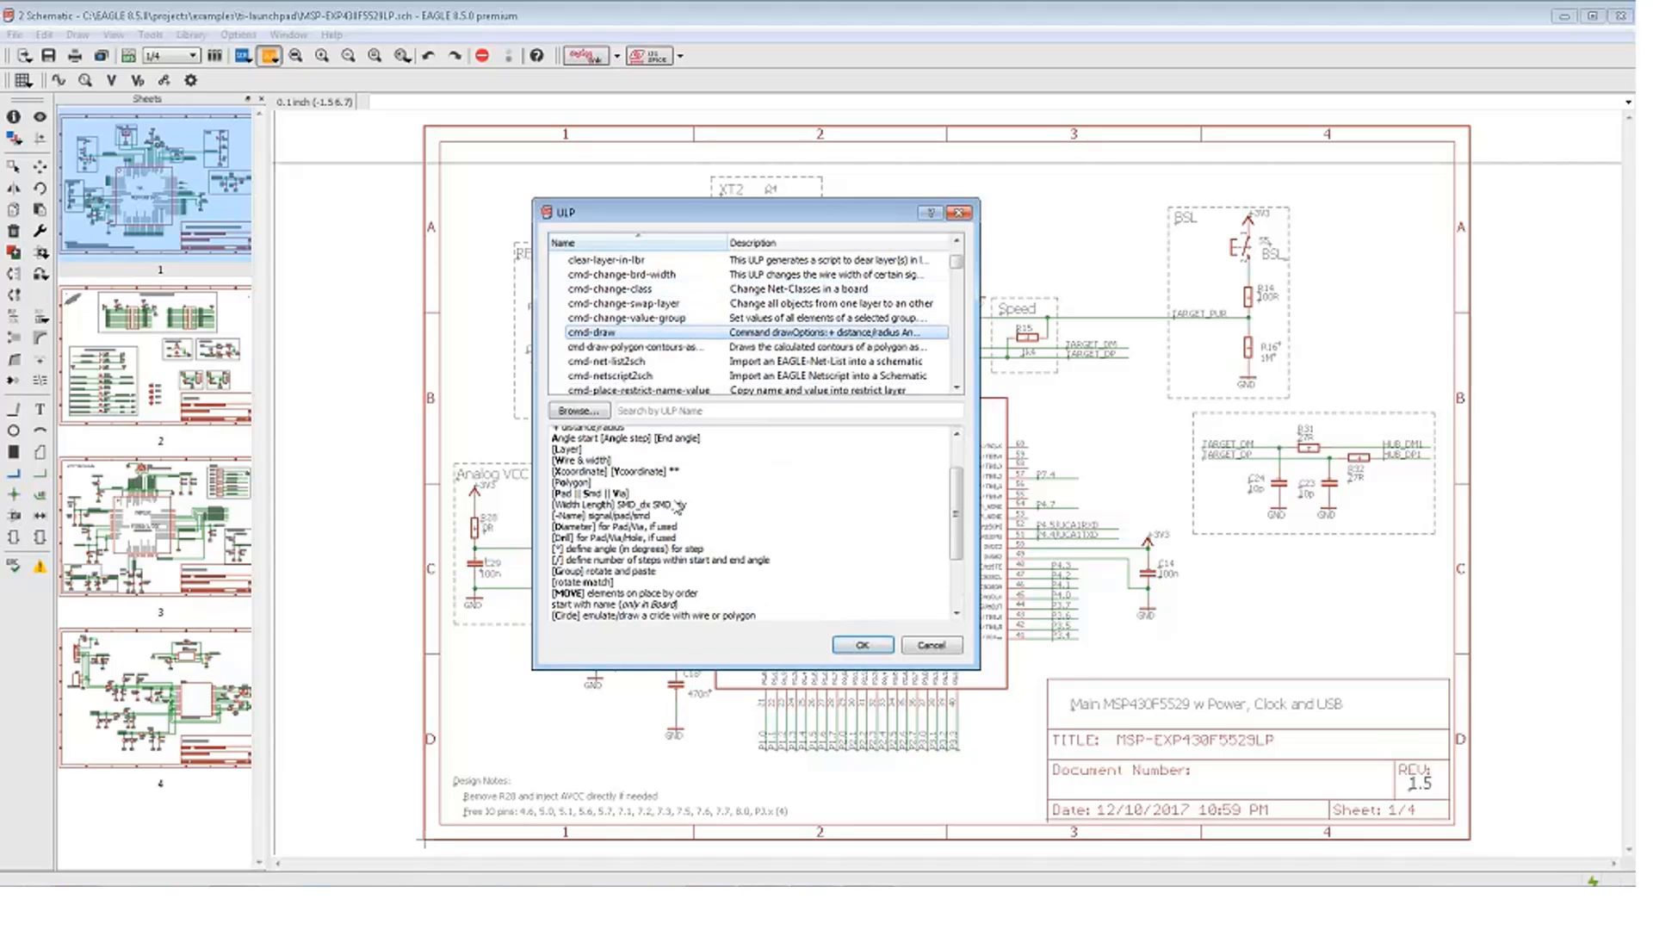
pyautogui.scroll(4, 676, 508)
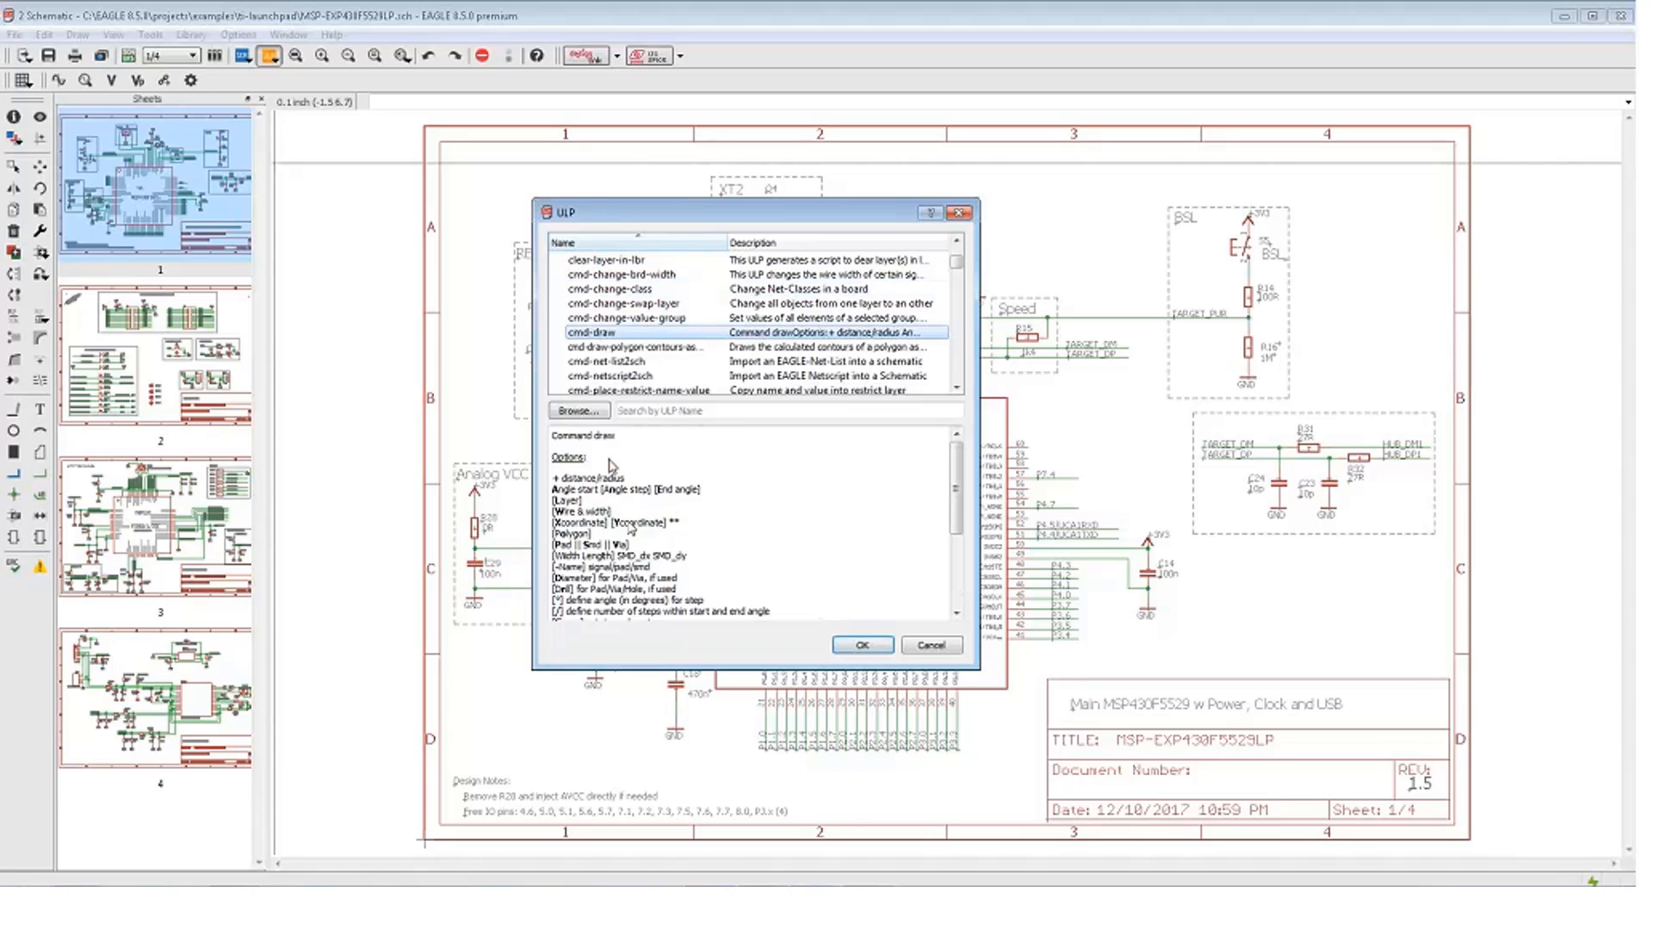
pyautogui.scroll(-5, 609, 465)
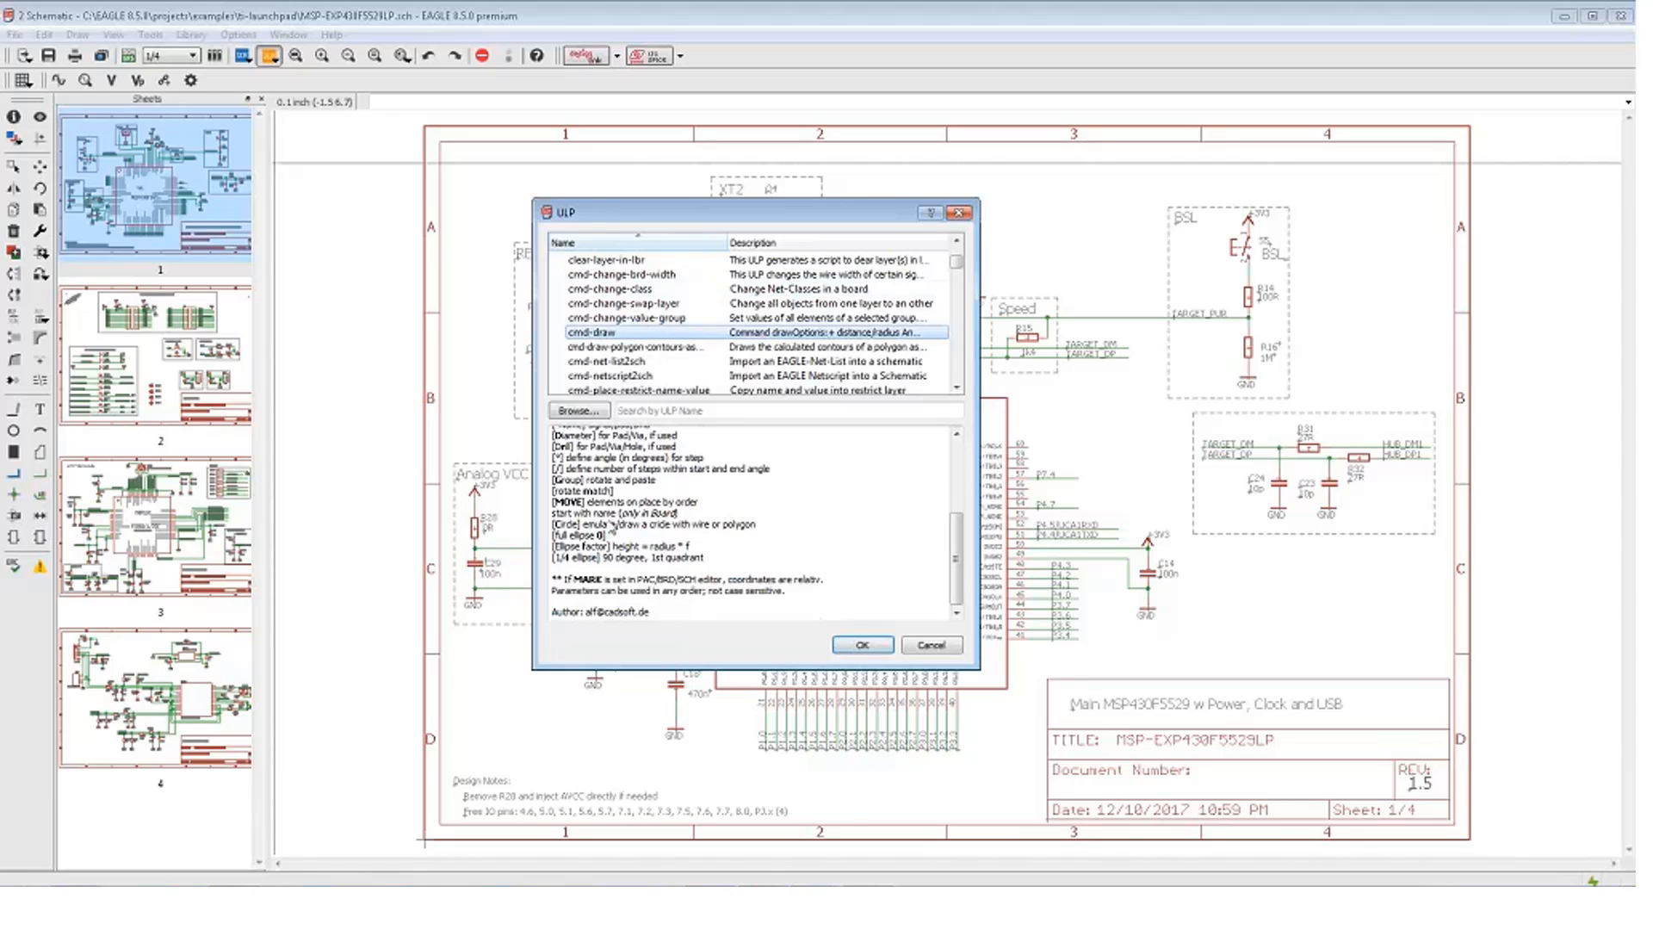
pyautogui.click(633, 361)
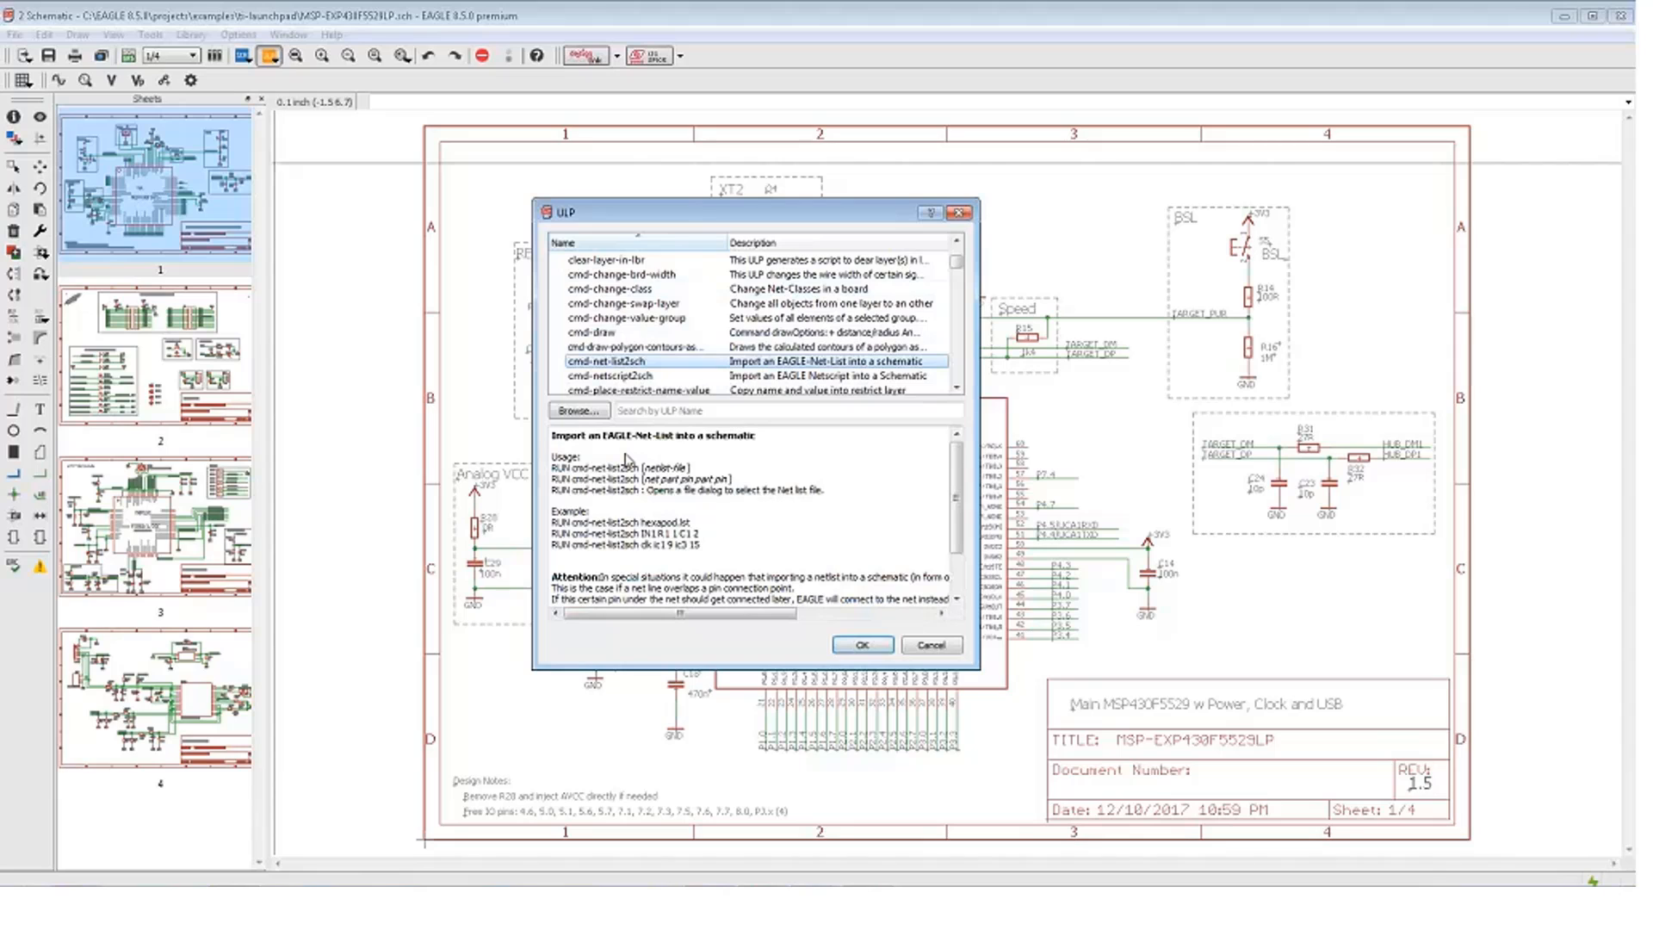
pyautogui.scroll(-5, 651, 514)
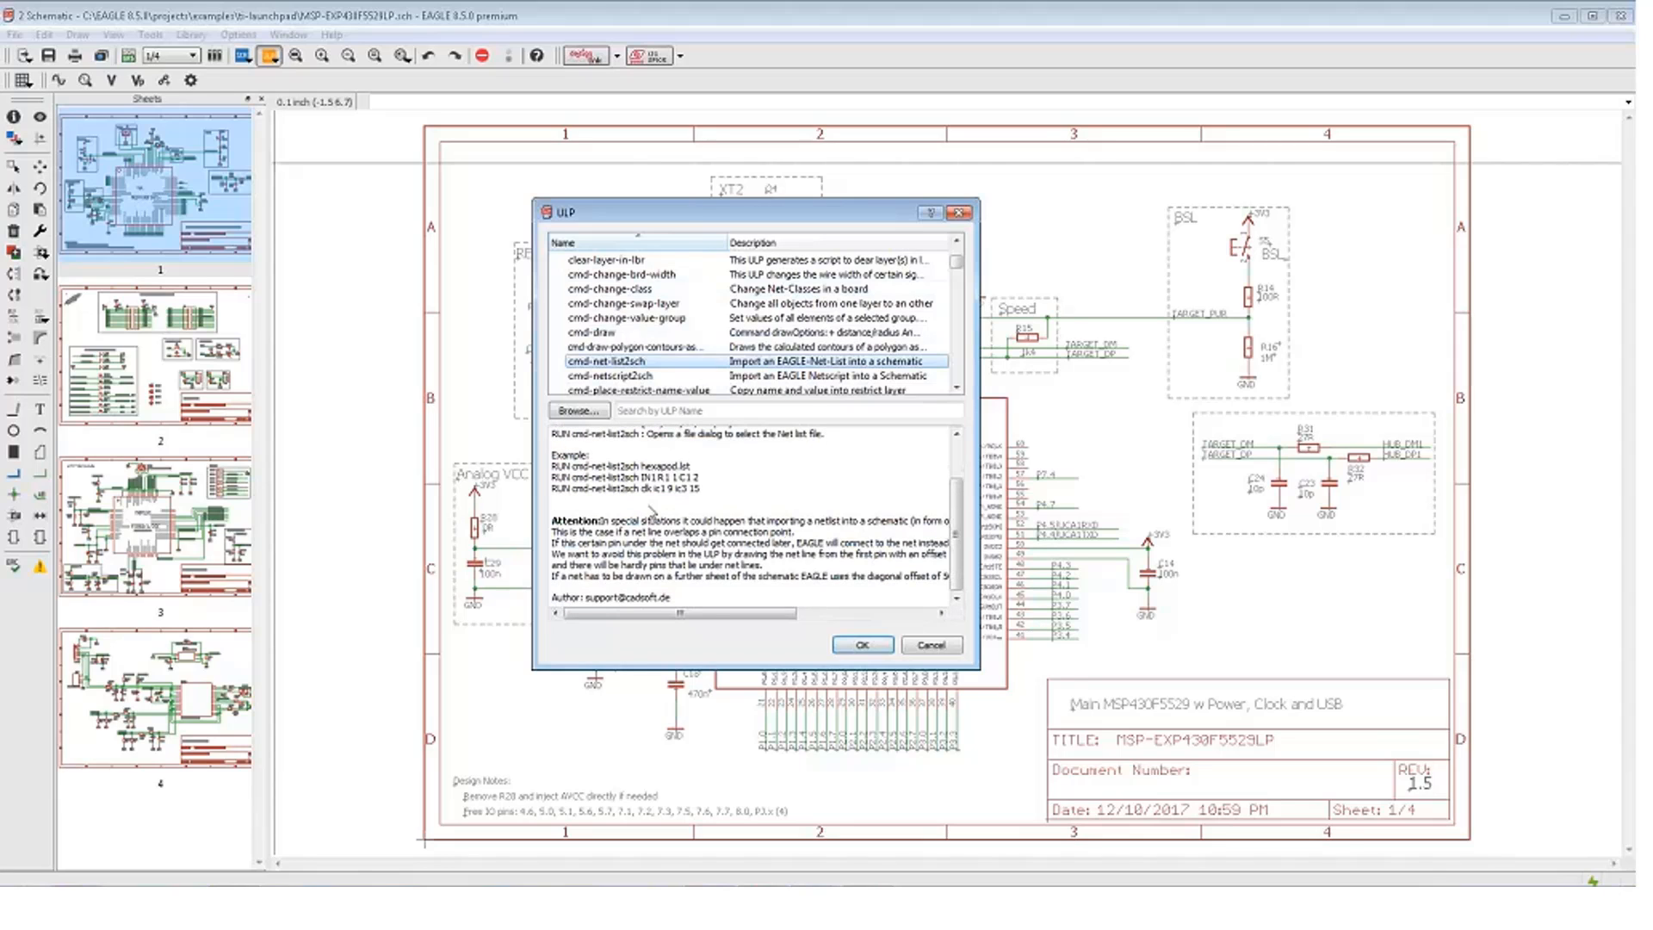
pyautogui.scroll(5, 651, 514)
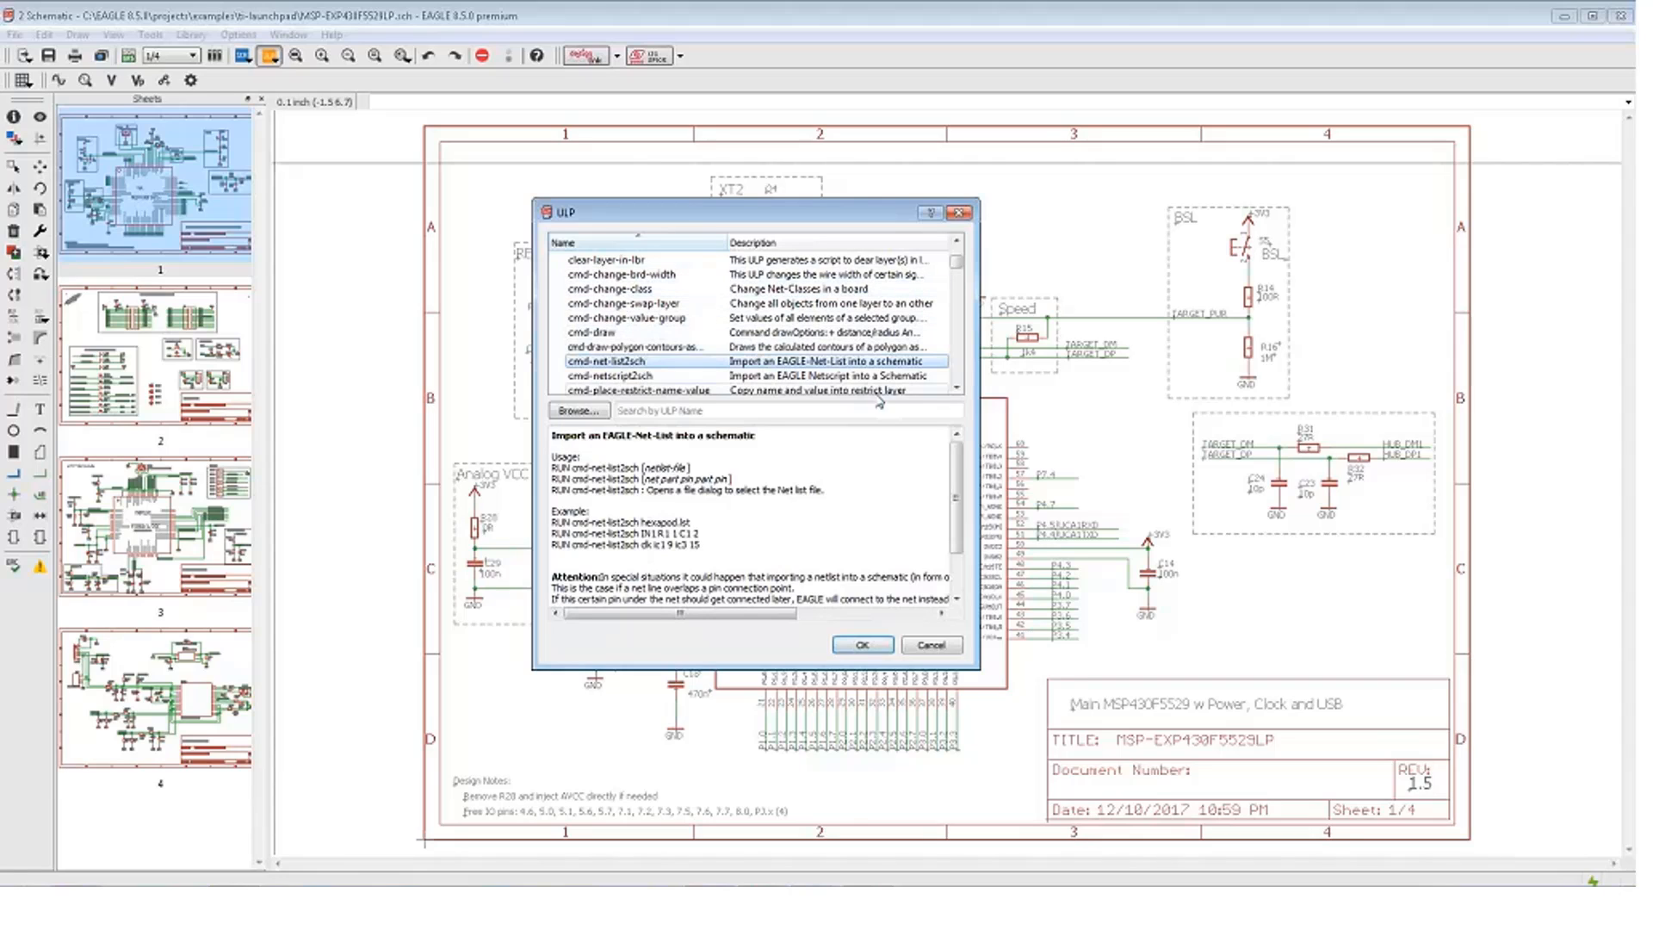
pyautogui.scroll(3, 957, 257)
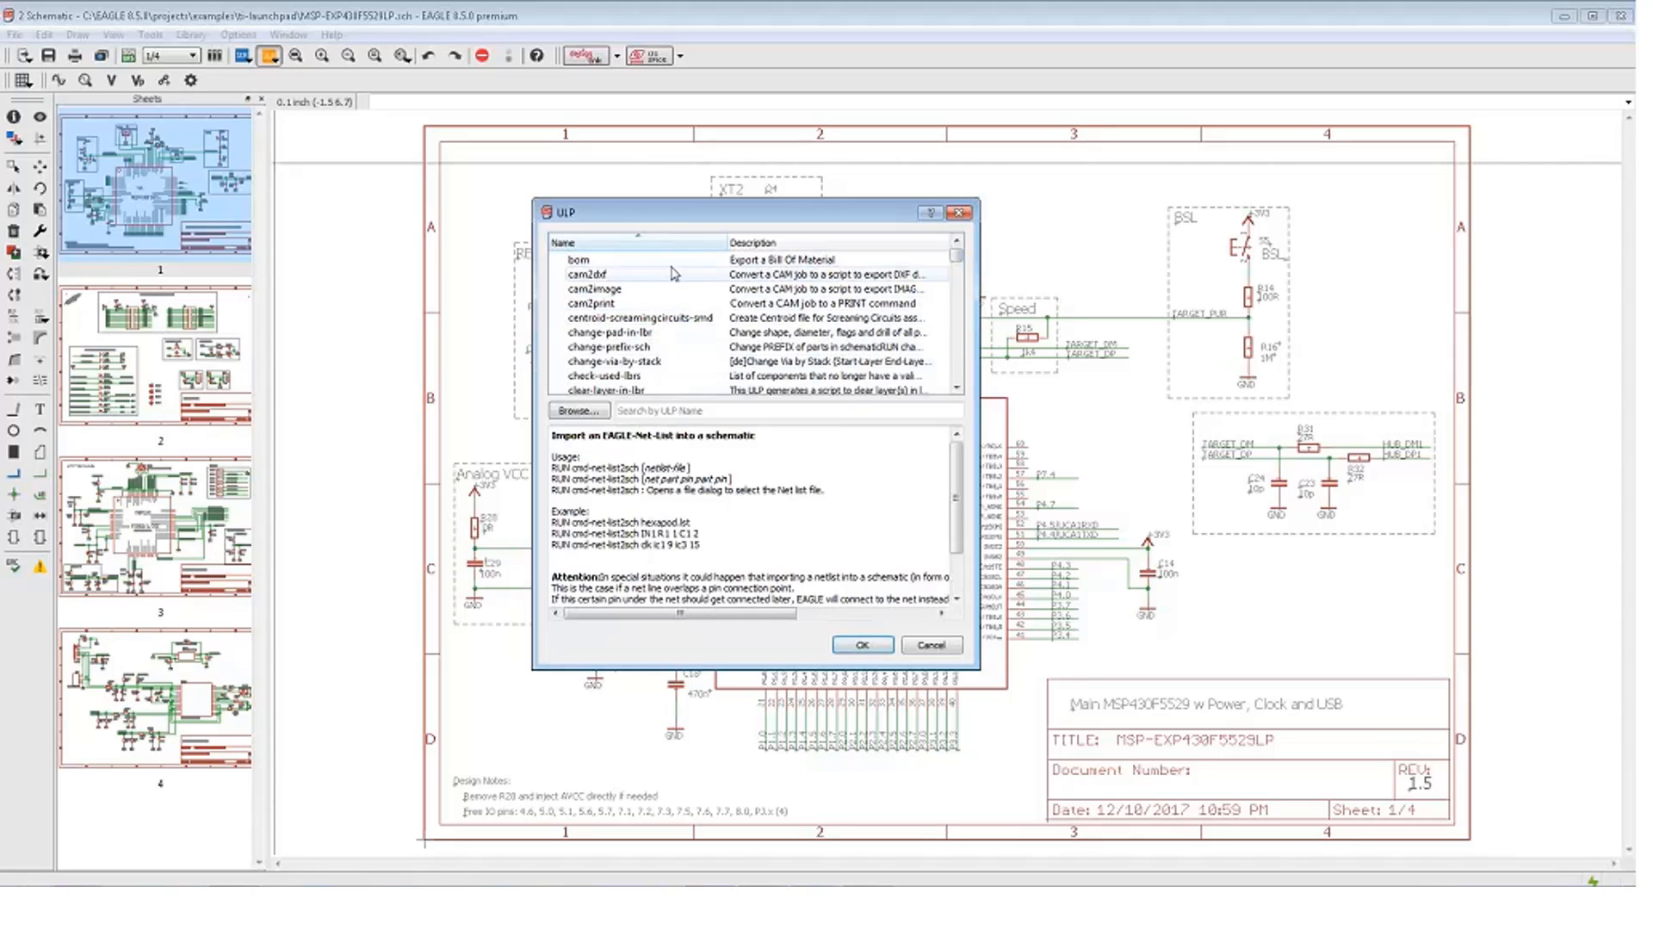
# Browse for ULP files outside the default folder, view the ULPs_I_am_trying folder, and cancel the file selection
pyautogui.click(589, 413)
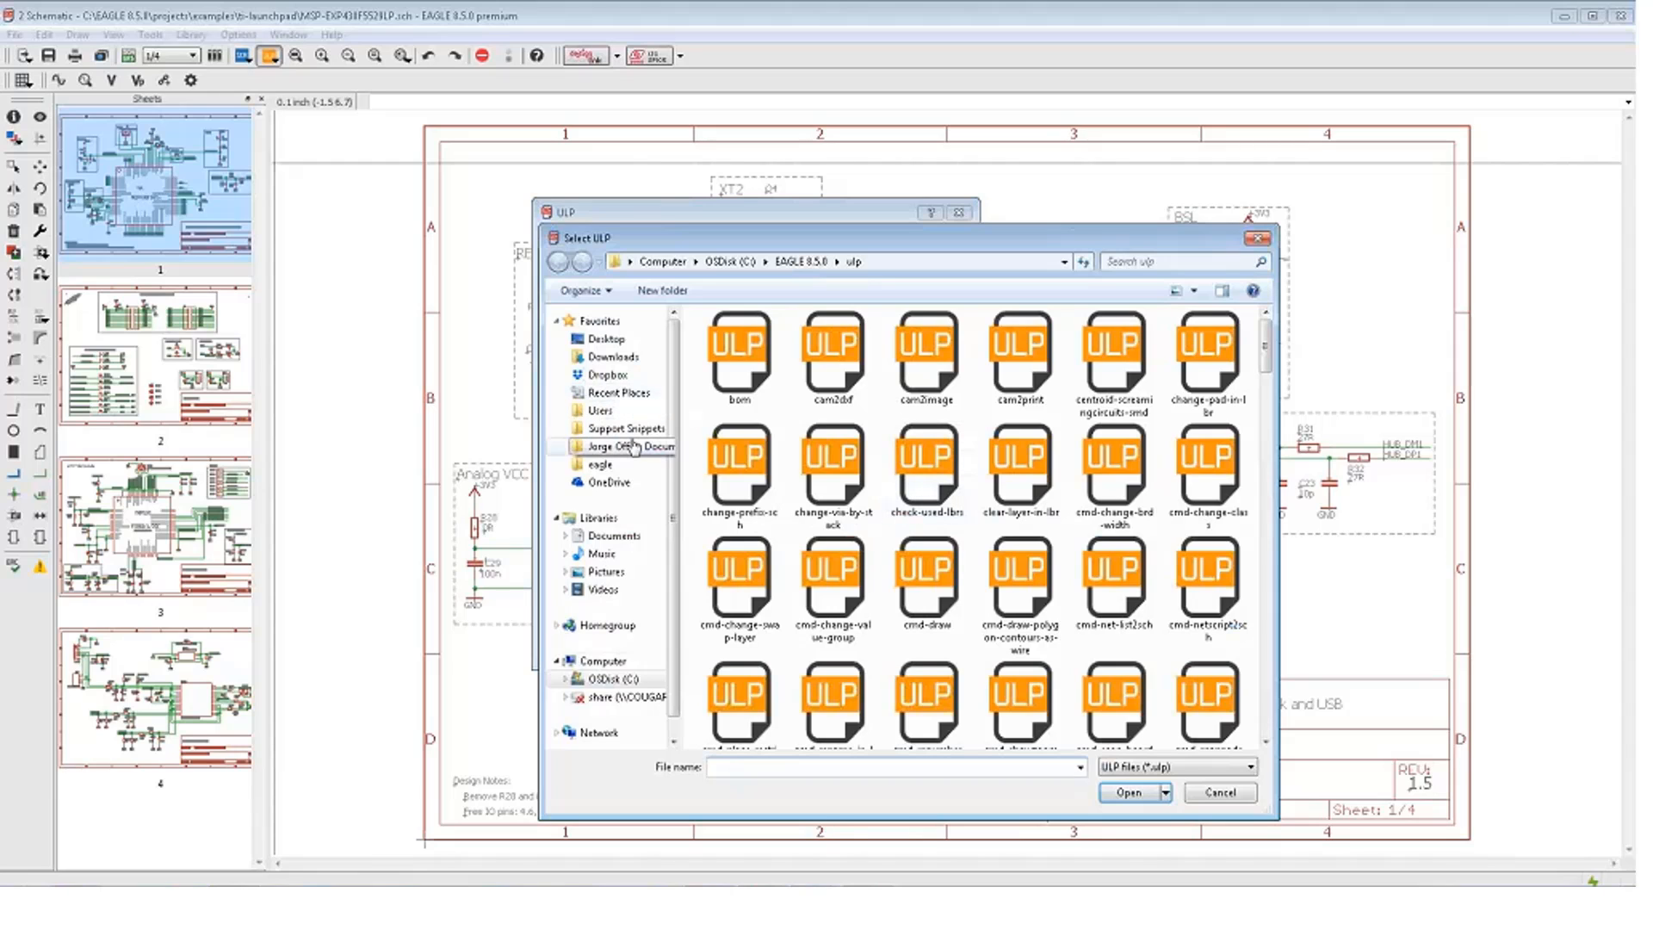
pyautogui.click(601, 464)
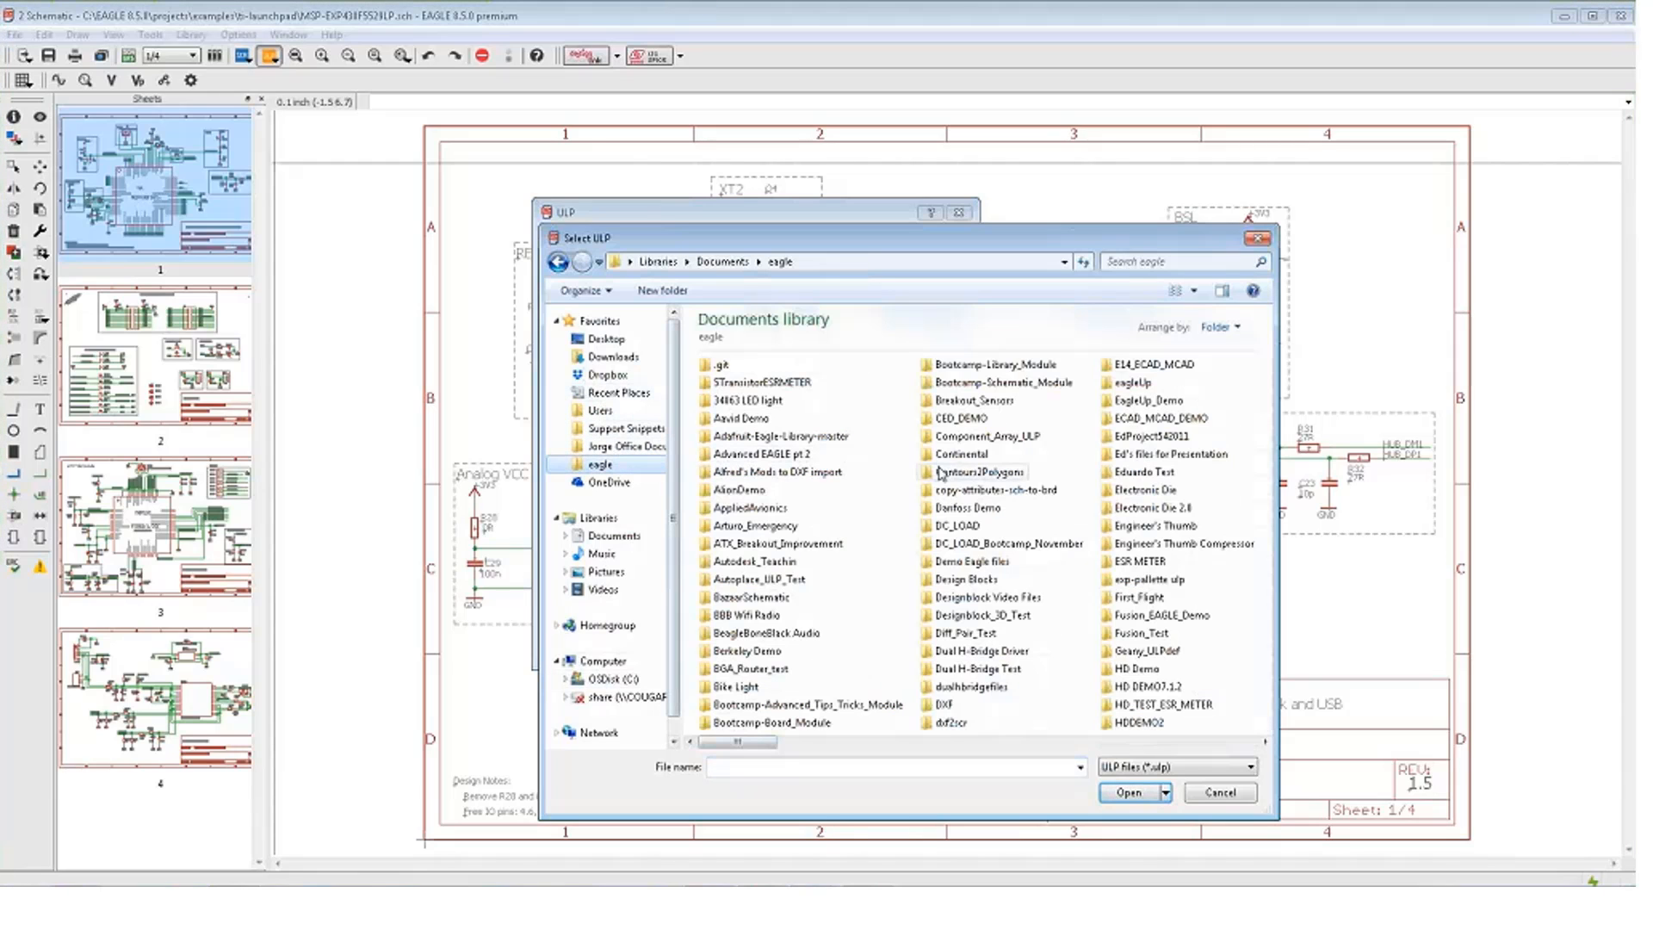
pyautogui.click(627, 446)
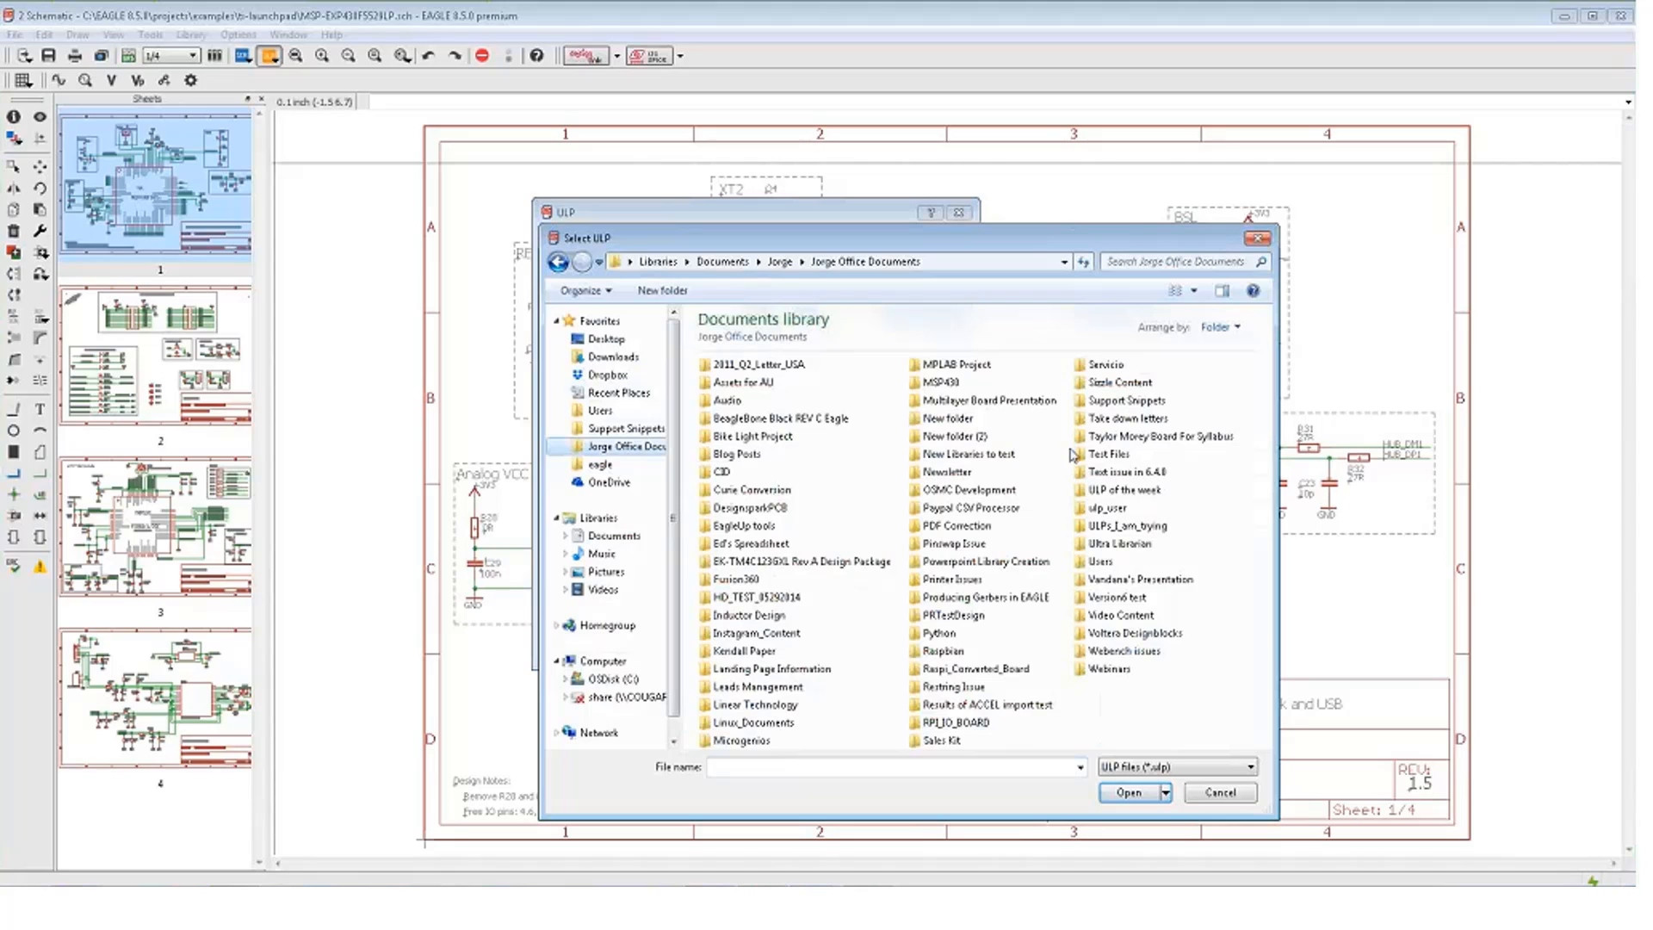
pyautogui.doubleClick(1125, 526)
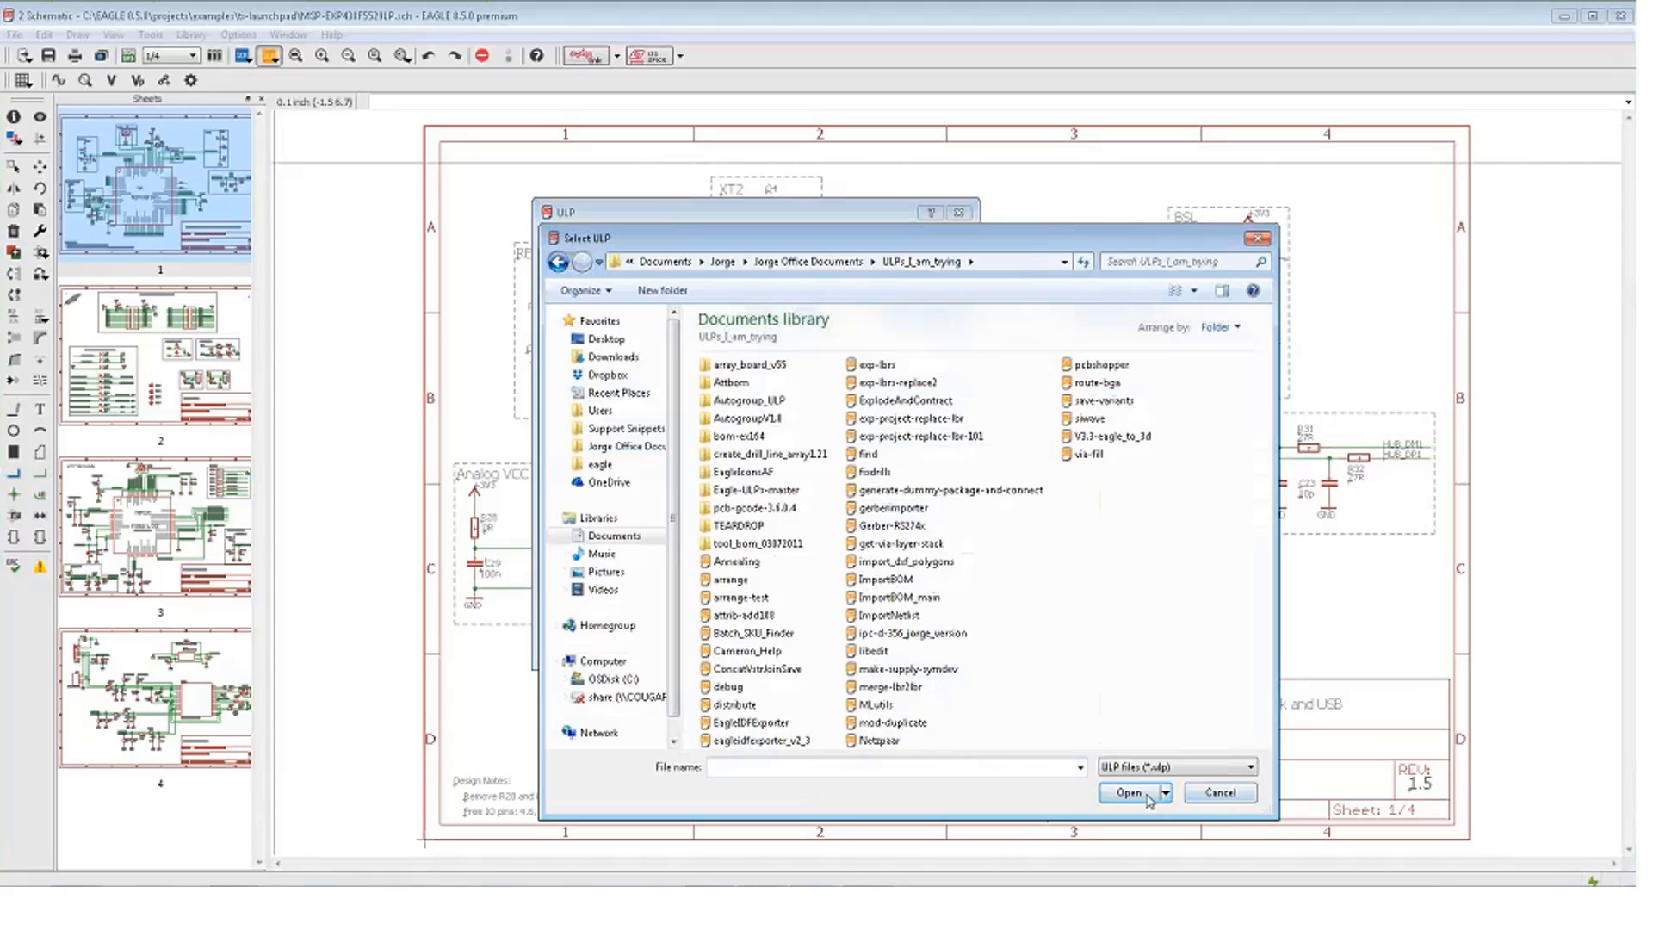
pyautogui.click(1221, 792)
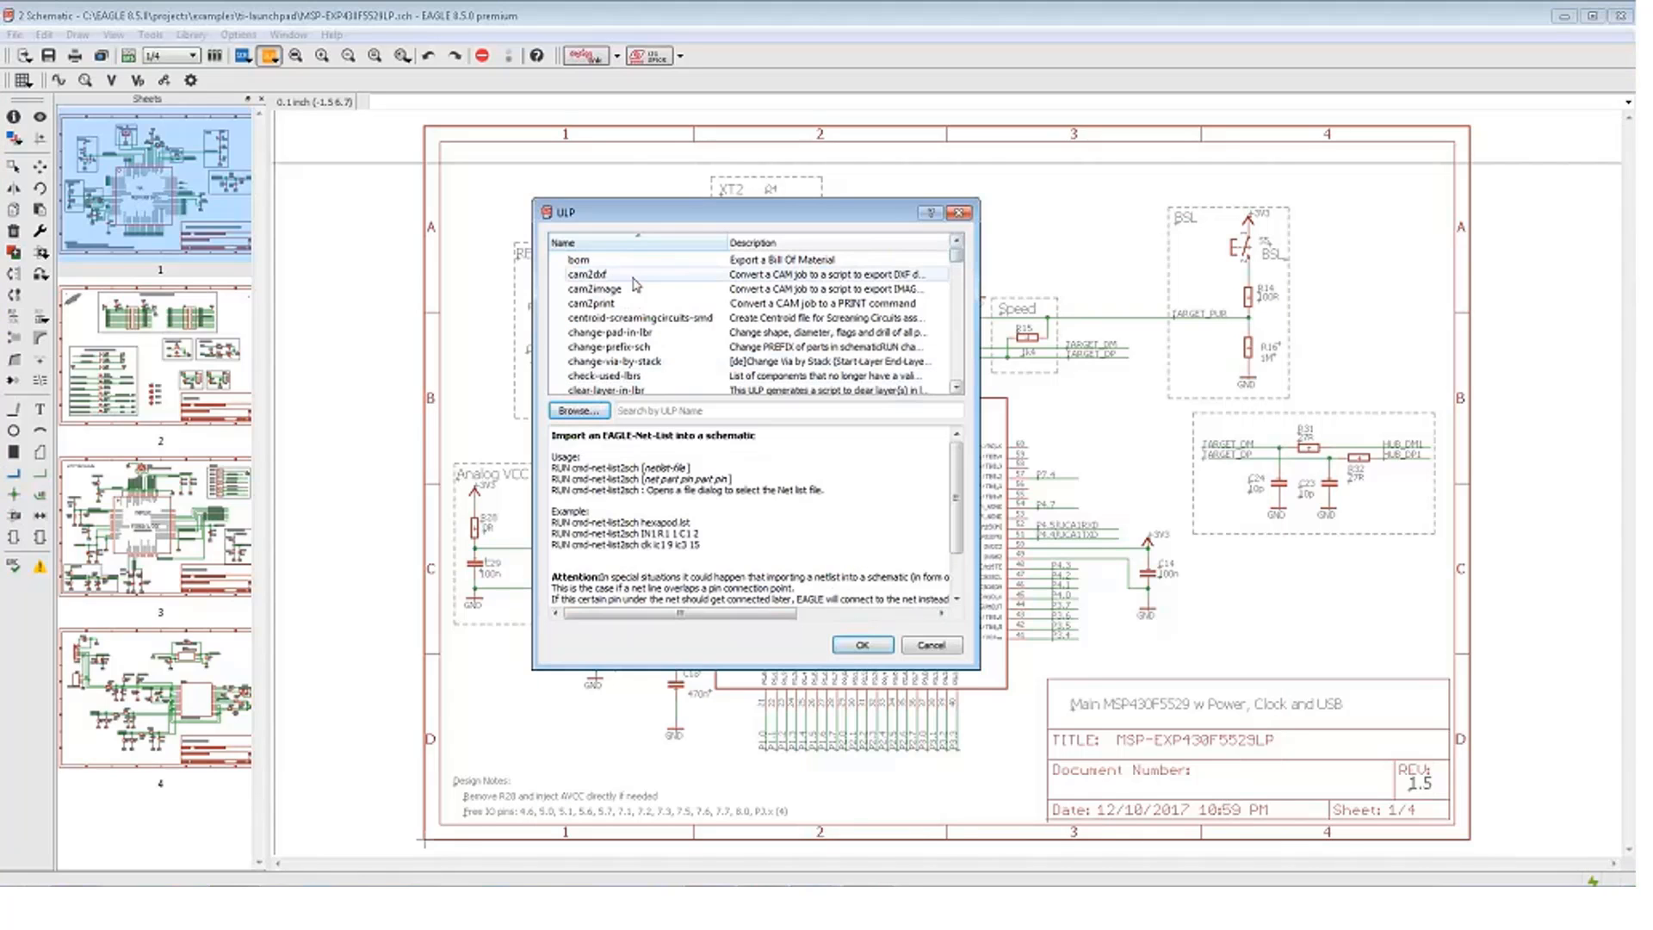
# Run the bom ULP on the schematic, view the bill of material, and close it
pyautogui.doubleClick(594, 259)
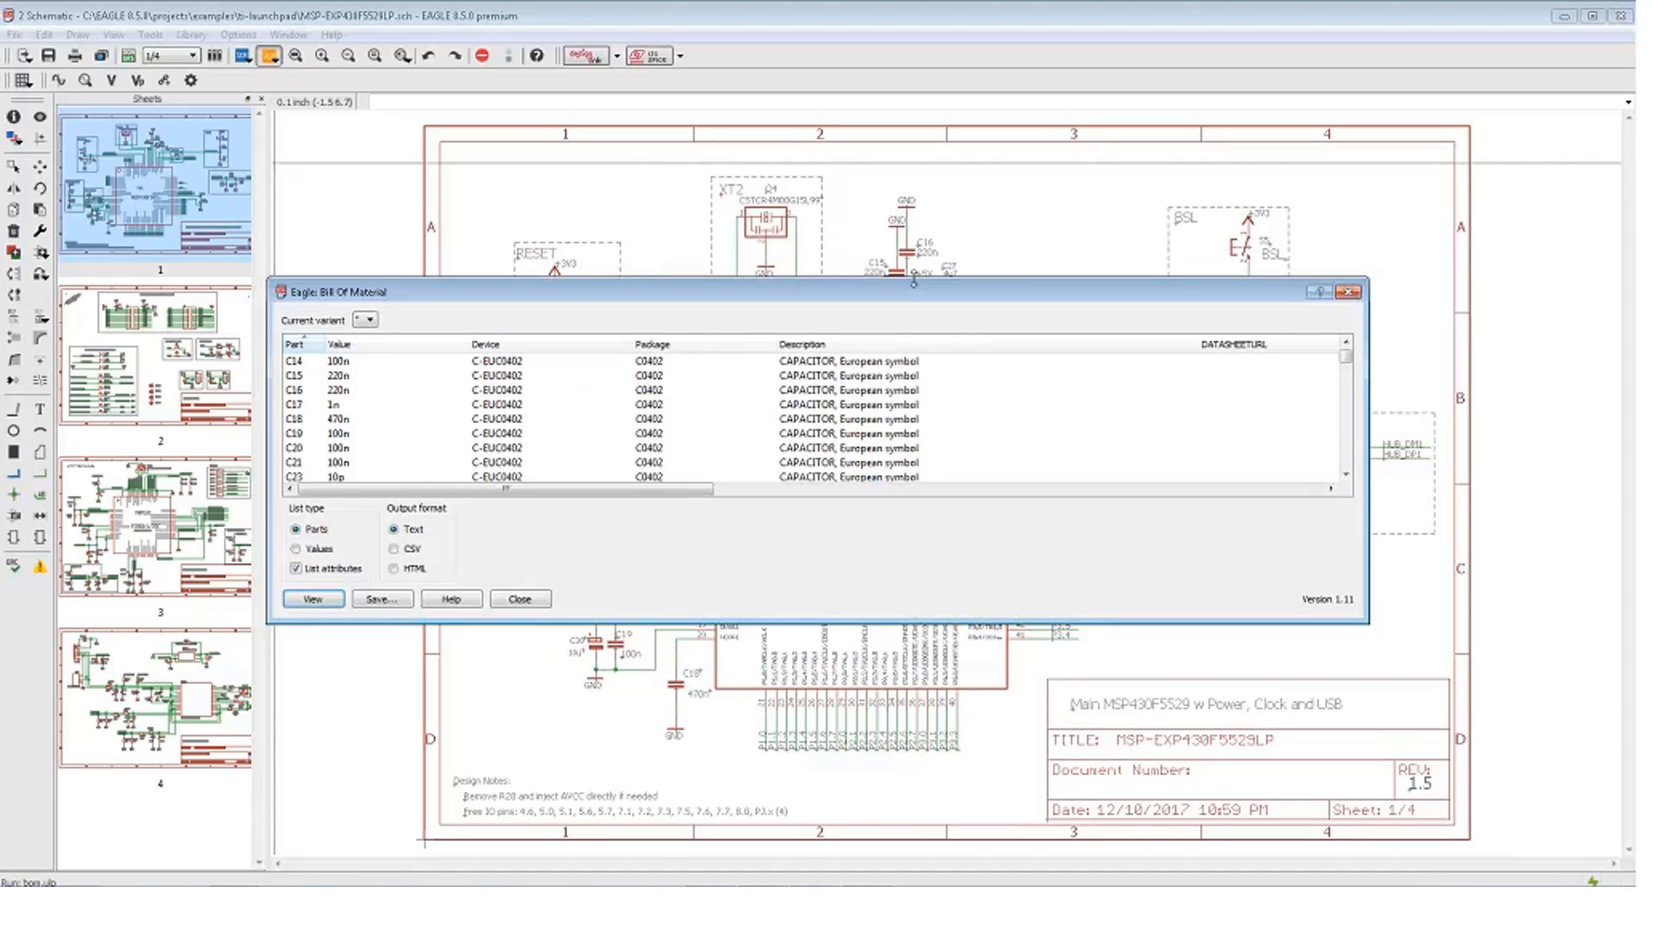
pyautogui.moveTo(671, 488)
pyautogui.mouseDown()
pyautogui.moveTo(1070, 492)
pyautogui.moveTo(669, 495)
pyautogui.mouseUp()
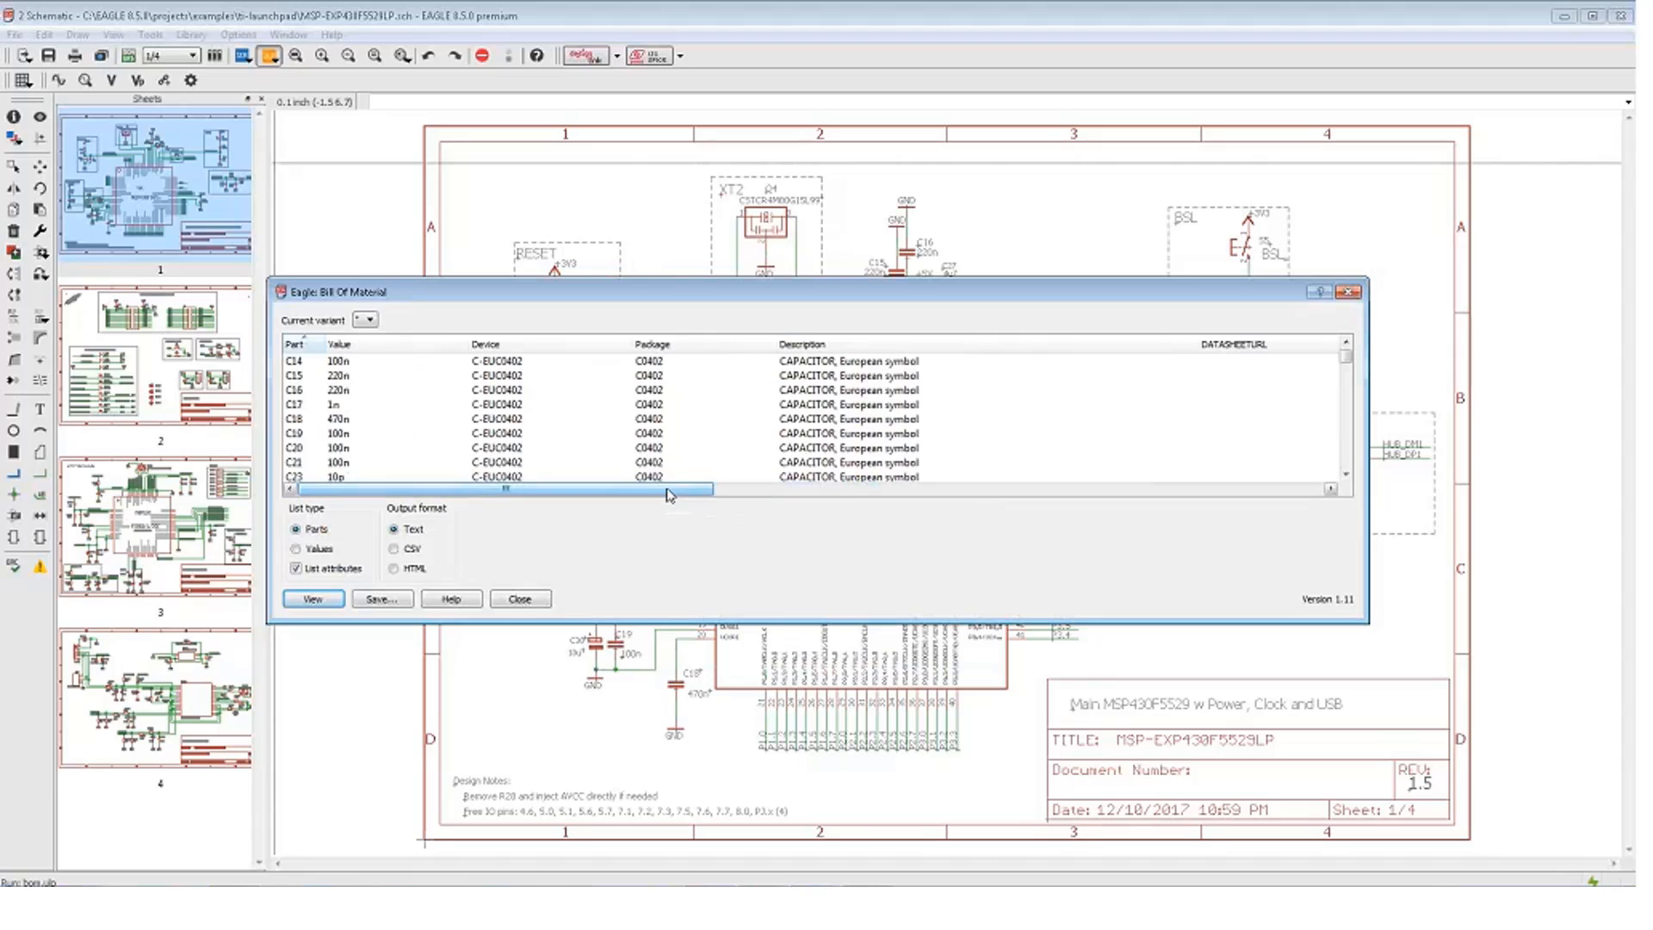
pyautogui.click(520, 599)
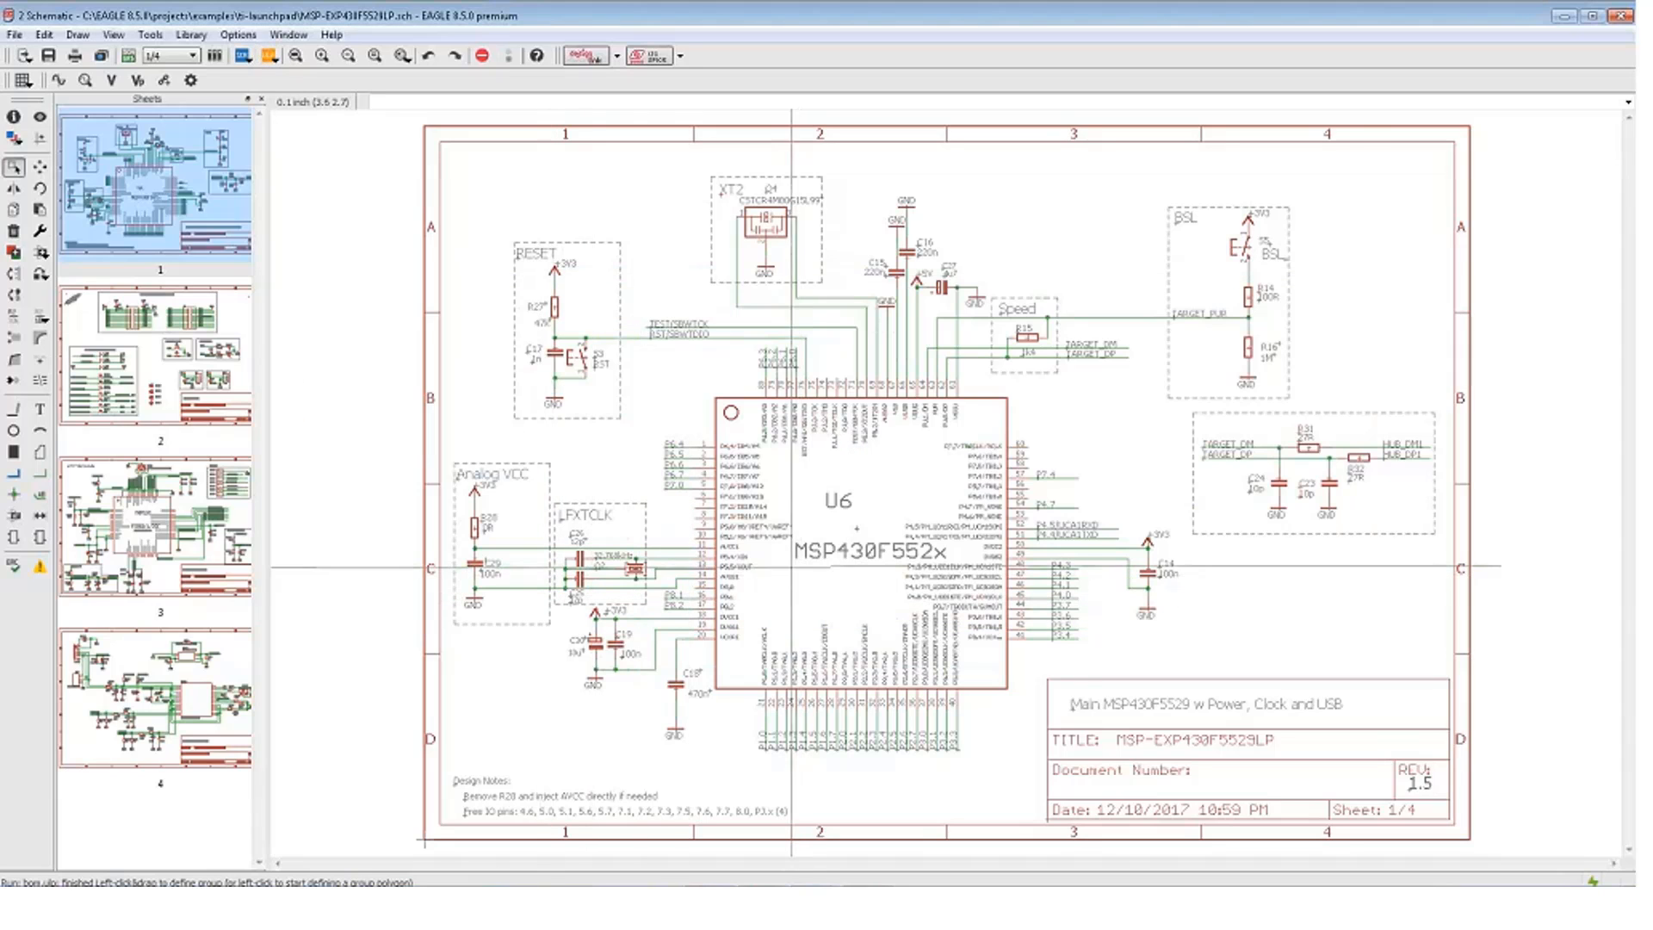
# Reopen the ULP list, enlarge its dialog, and select the find ULP to show its description
pyautogui.click(269, 56)
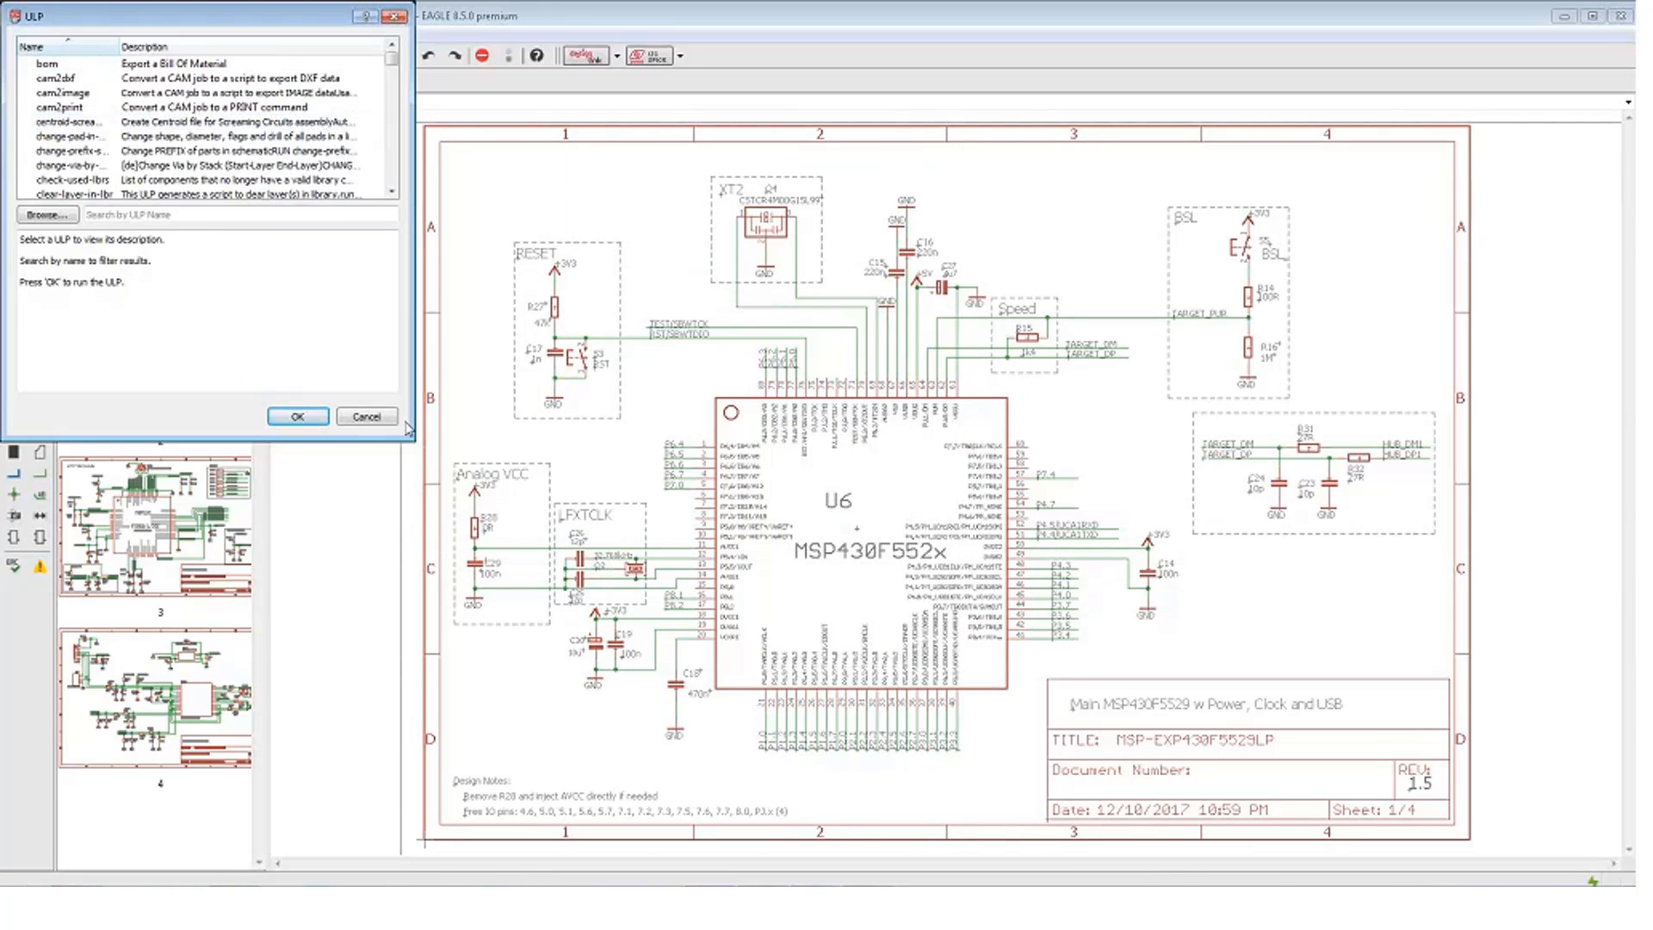
pyautogui.moveTo(411, 438); pyautogui.dragTo(644, 572)
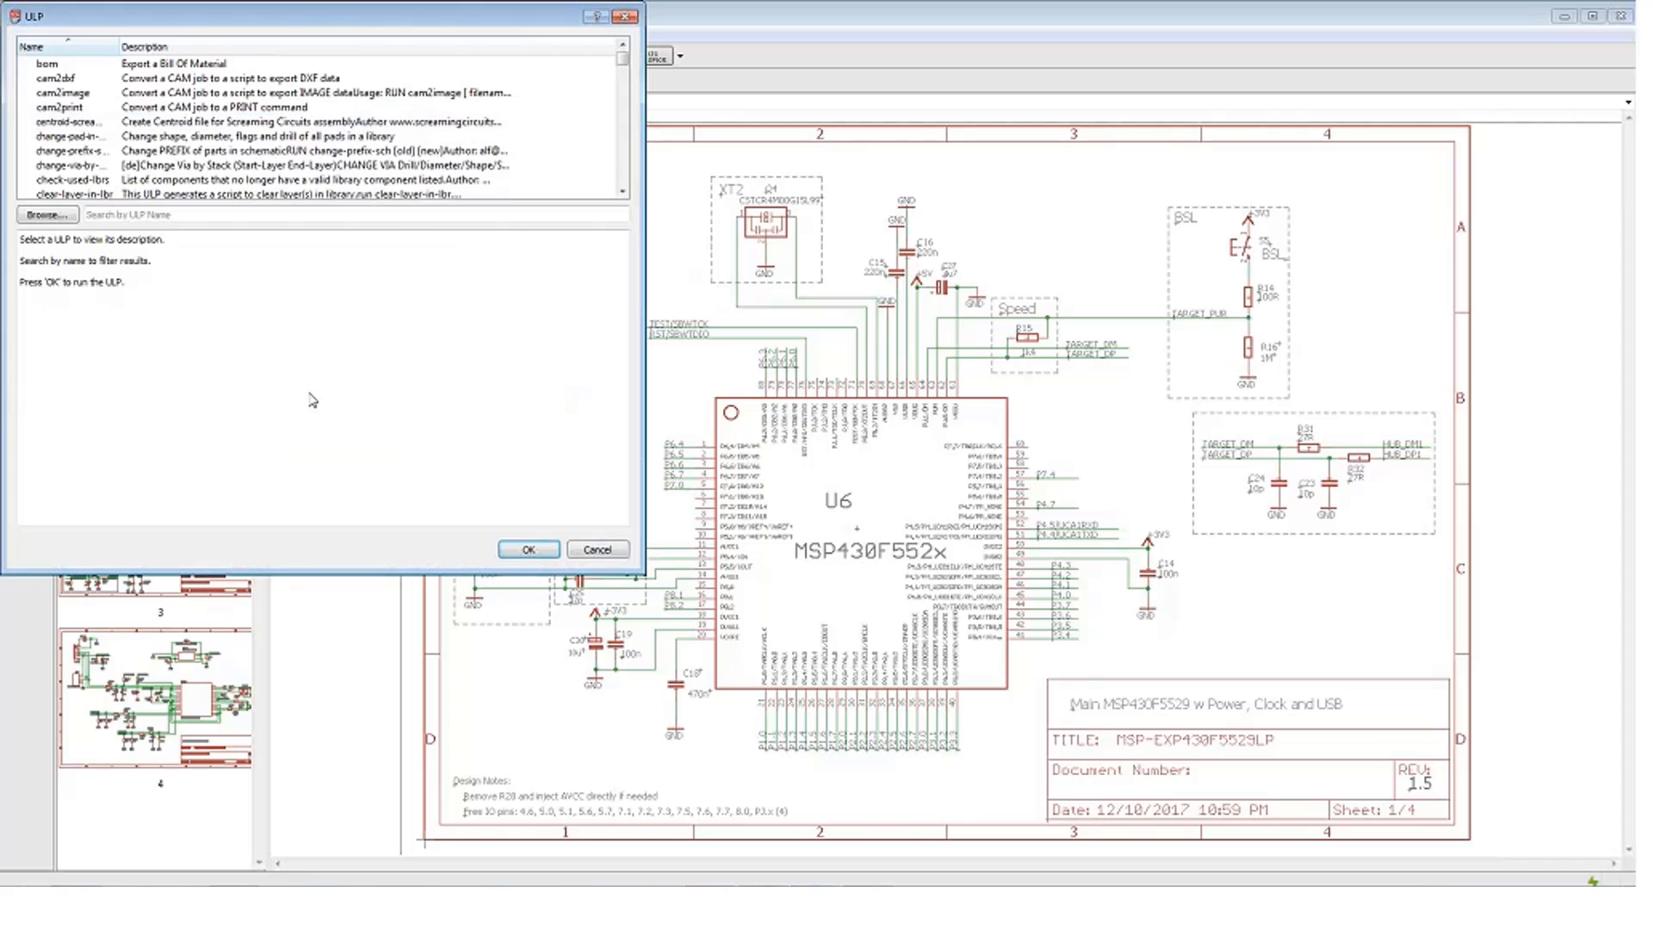
pyautogui.scroll(-10, 102, 174)
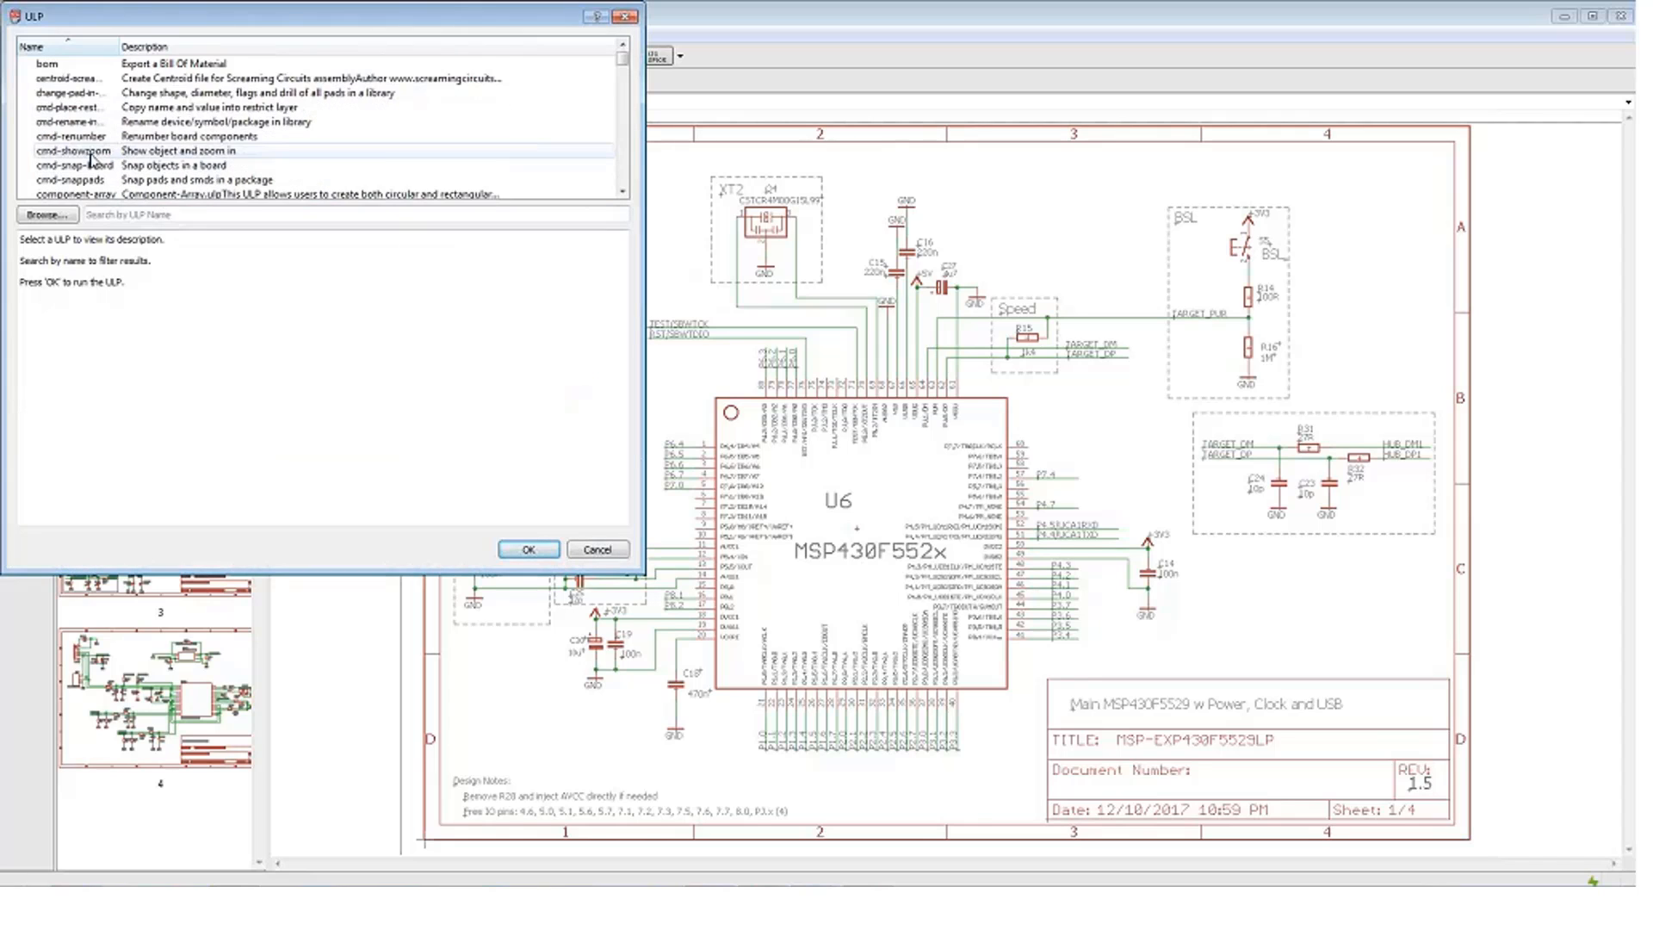
pyautogui.click(61, 152)
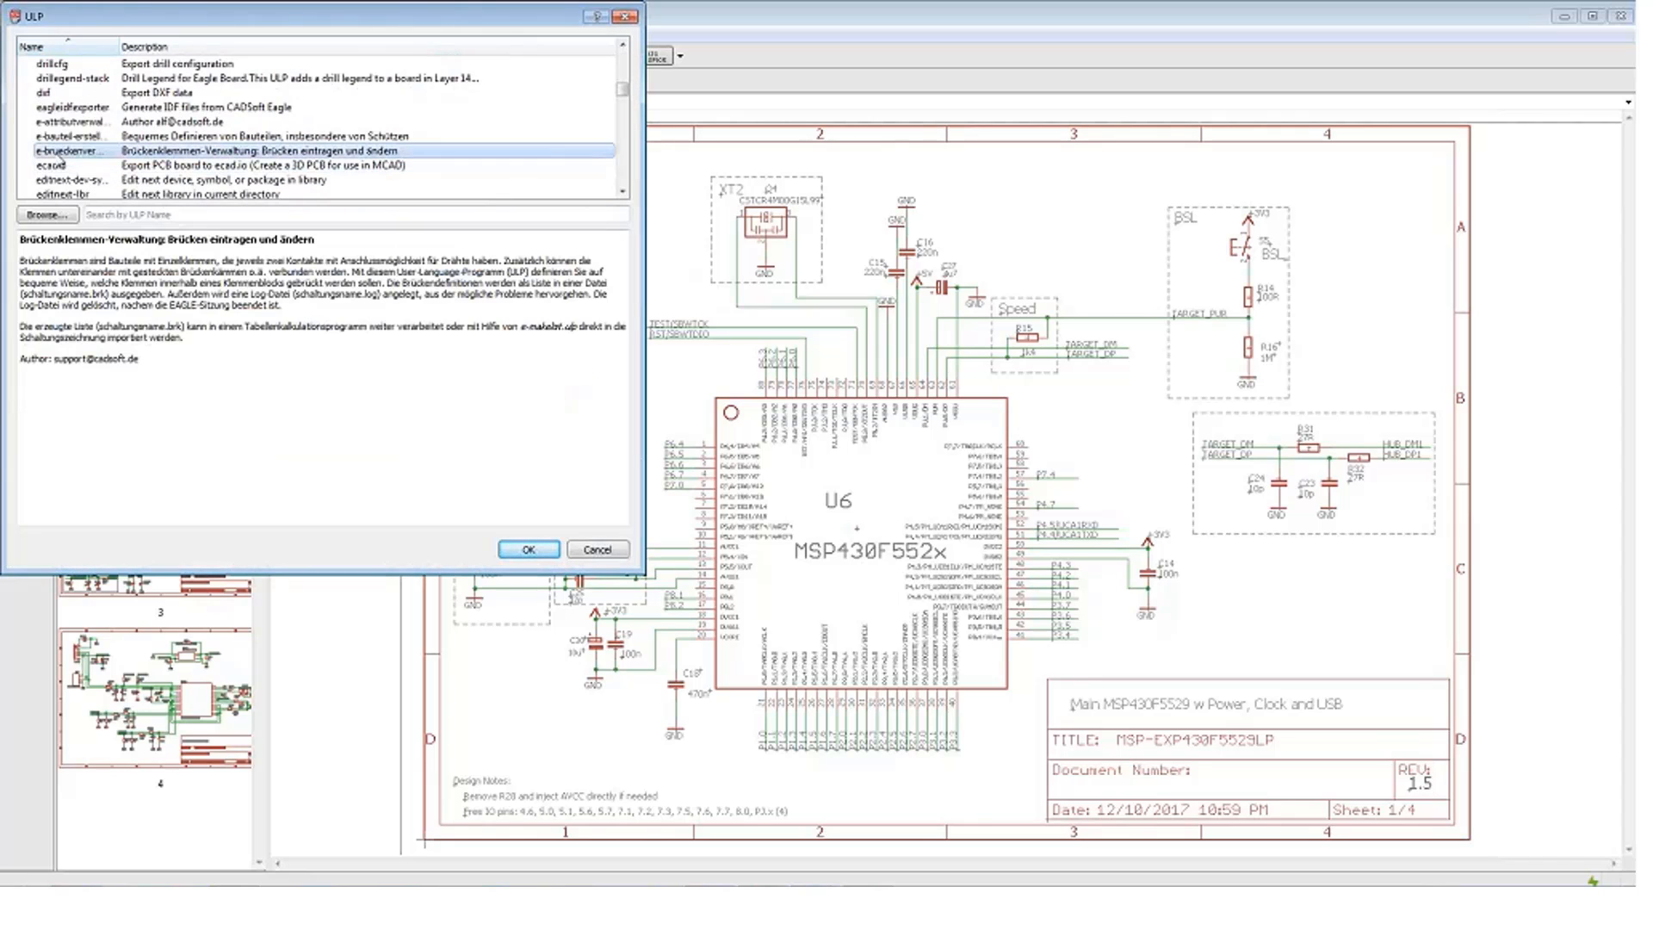
pyautogui.press('f')
pyautogui.scroll(-2, 112, 140)
pyautogui.click(47, 136)
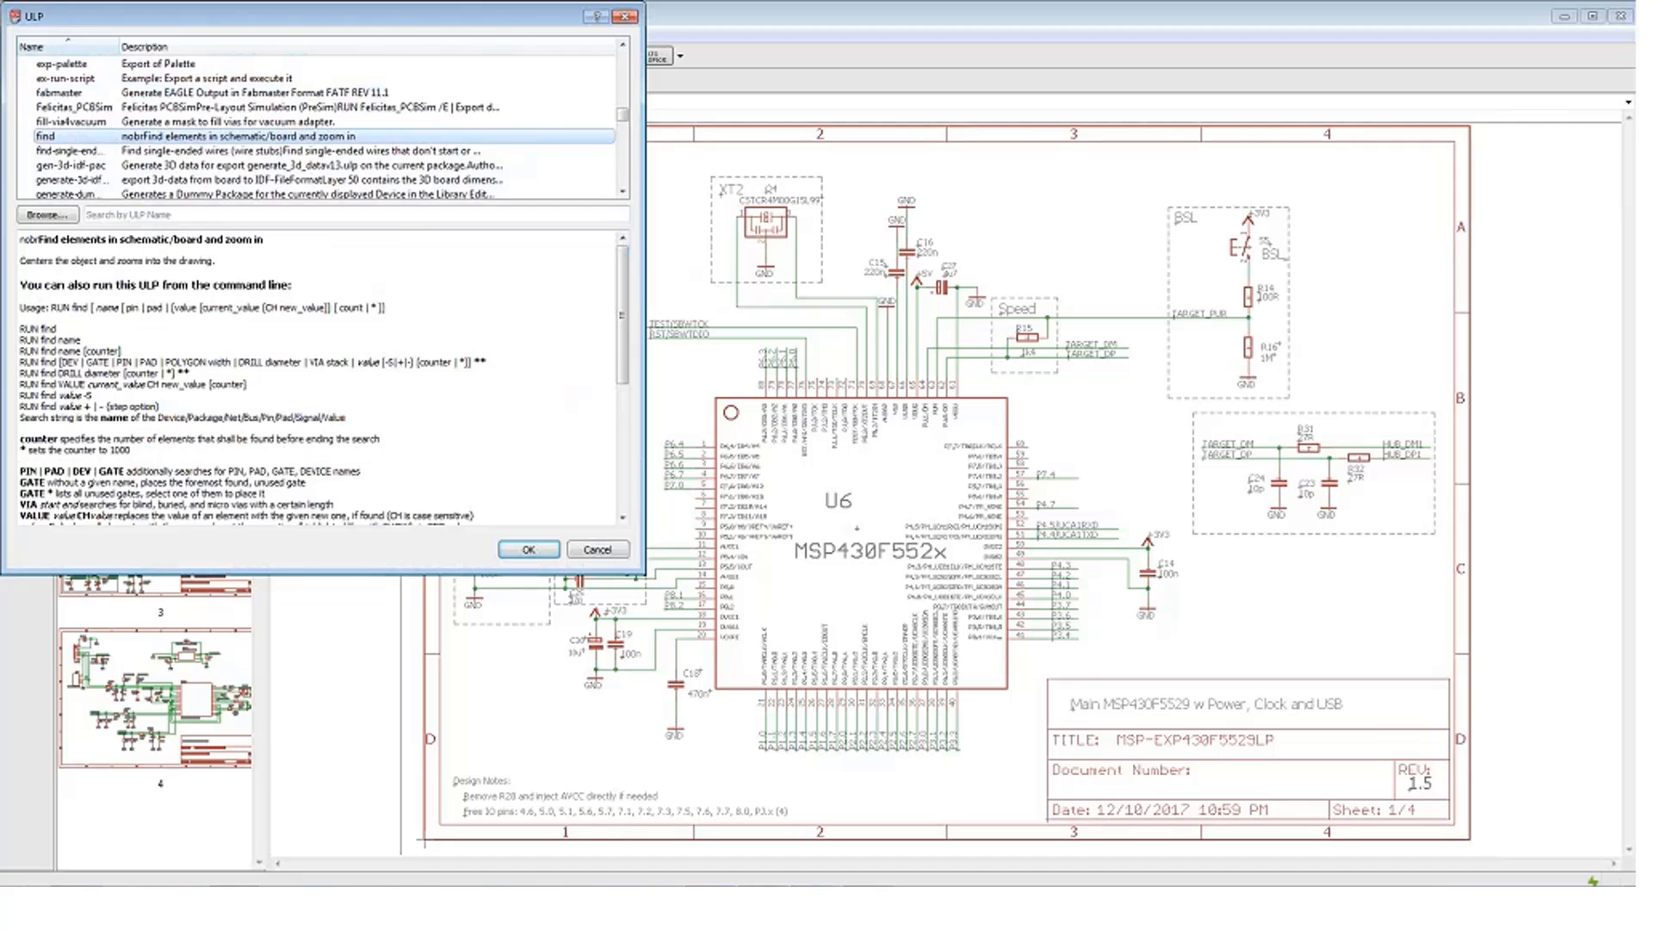
# Close the ULP list without running the find ULP and switch from the schematic to the board
pyautogui.moveTo(621, 320)
pyautogui.mouseDown()
pyautogui.moveTo(610, 444)
pyautogui.moveTo(594, 301)
pyautogui.mouseUp()
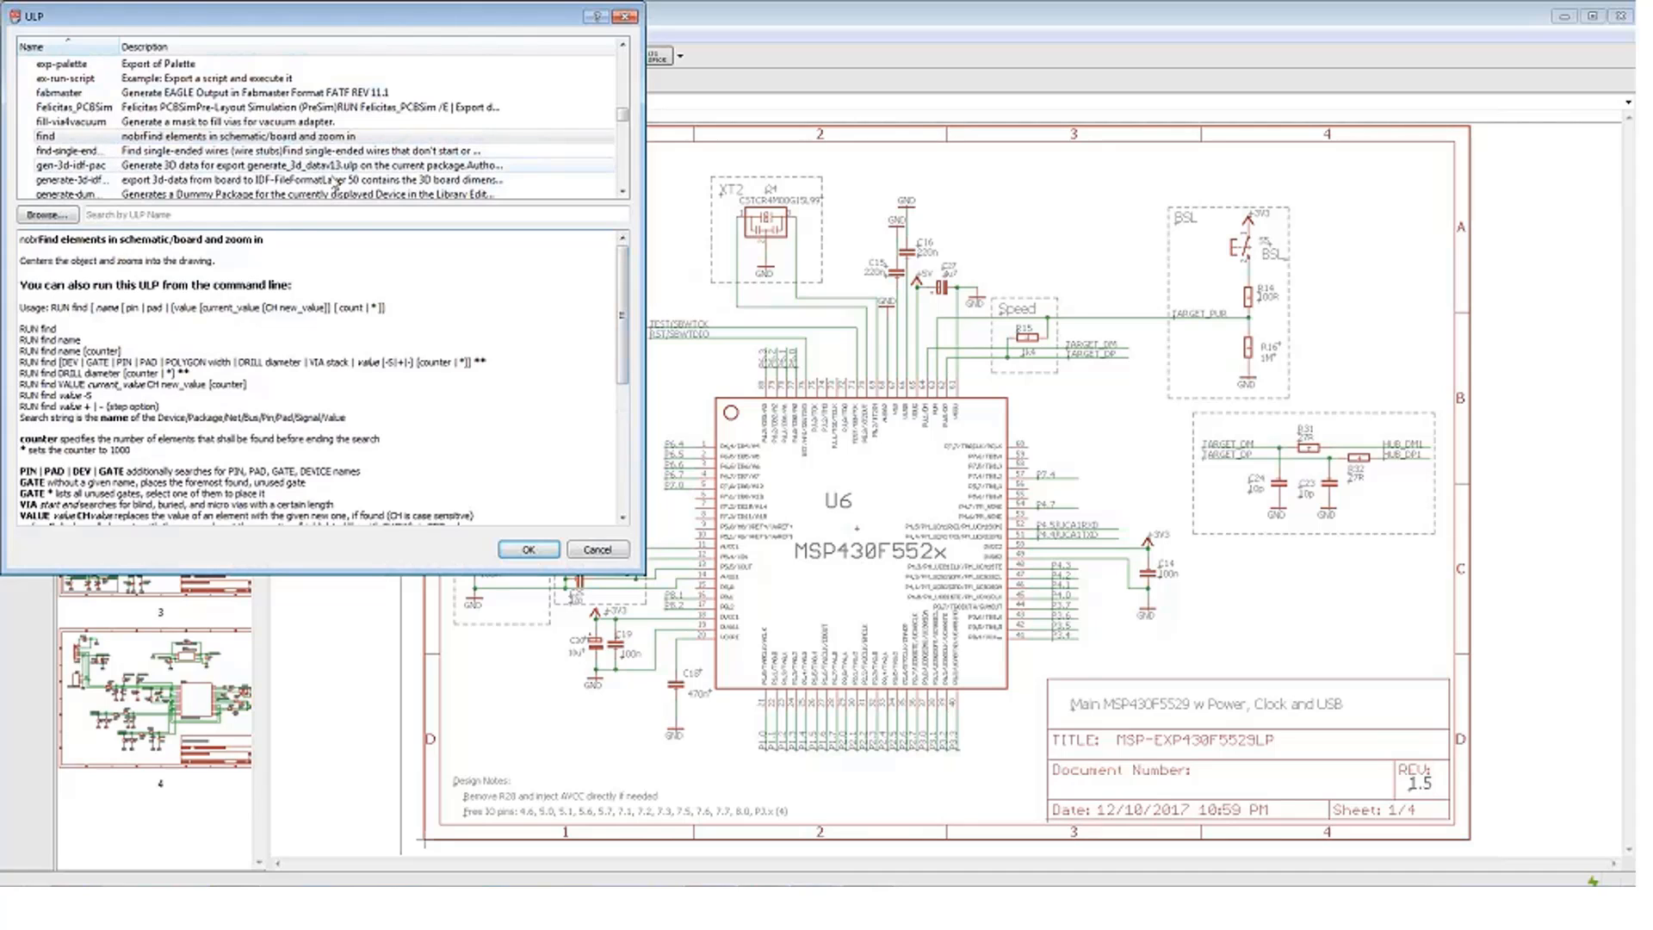
pyautogui.click(599, 550)
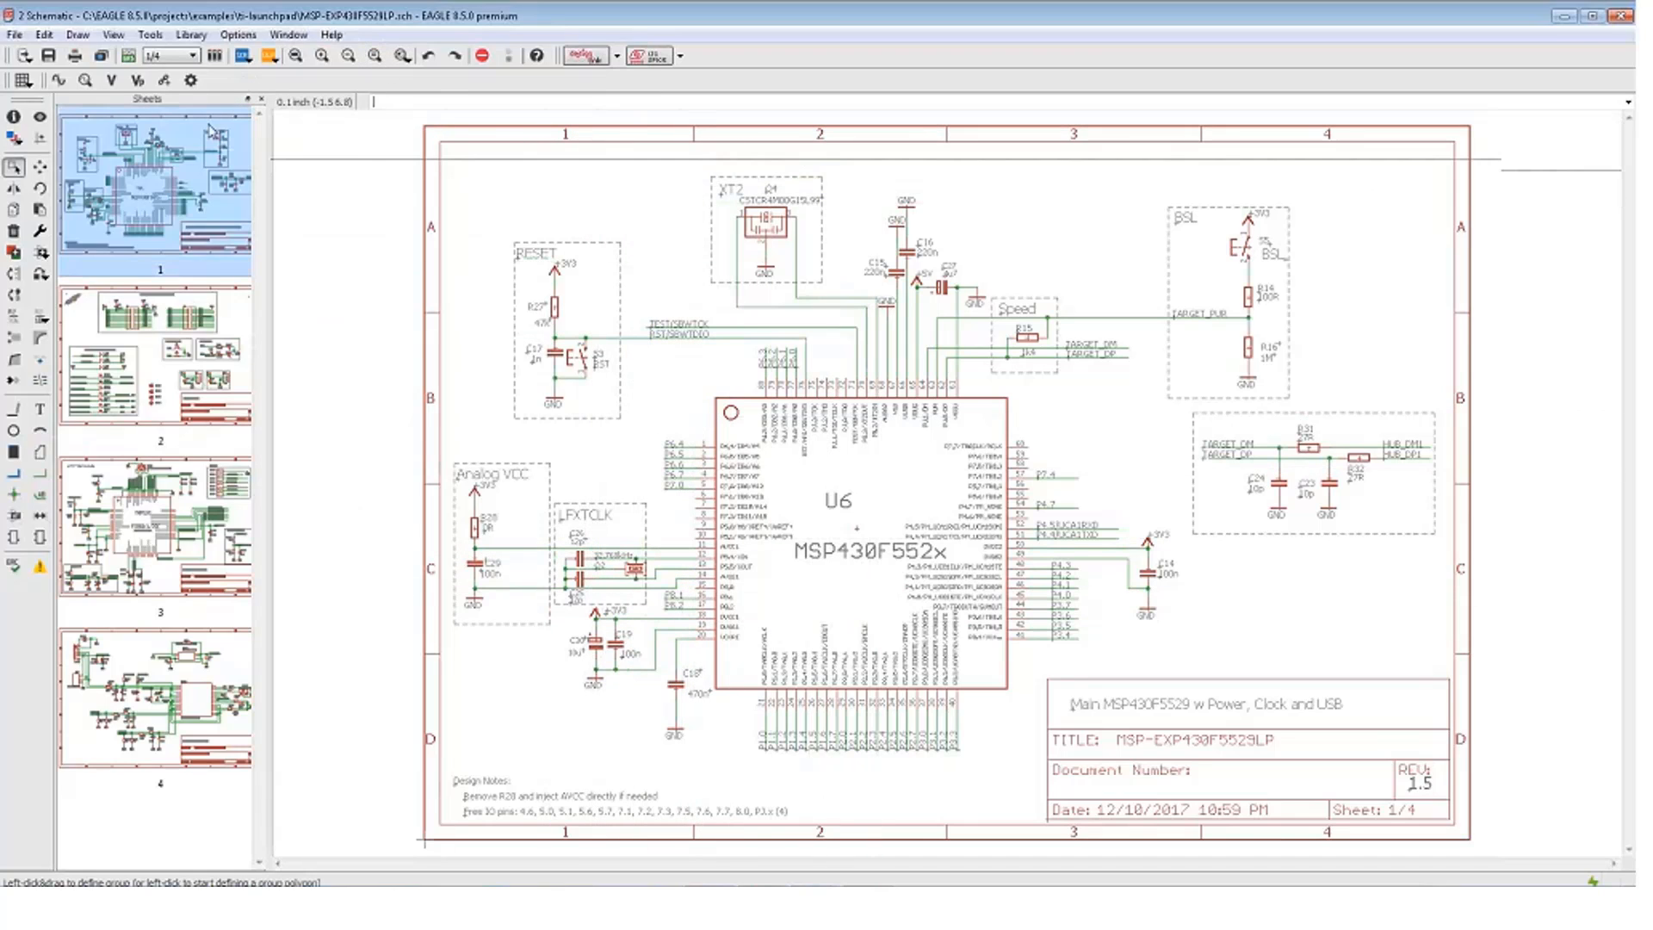
pyautogui.click(129, 57)
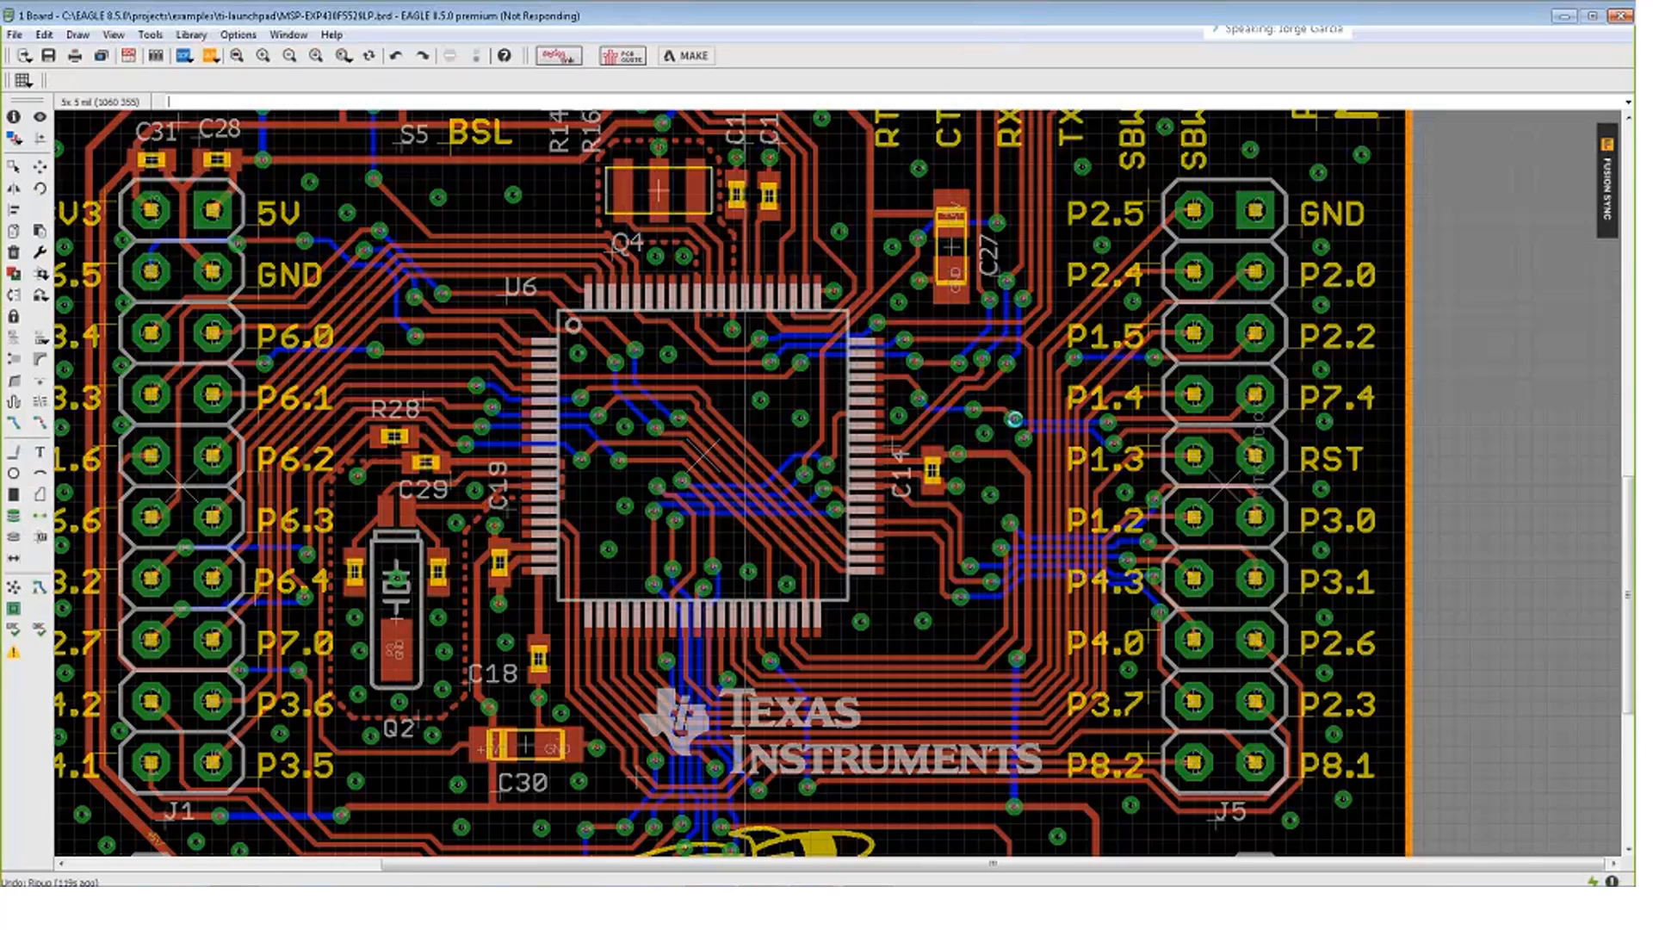
# Try to close the UPDATE_en.txt text editor window, choosing to wait for the program to respond
pyautogui.click(814, 902)
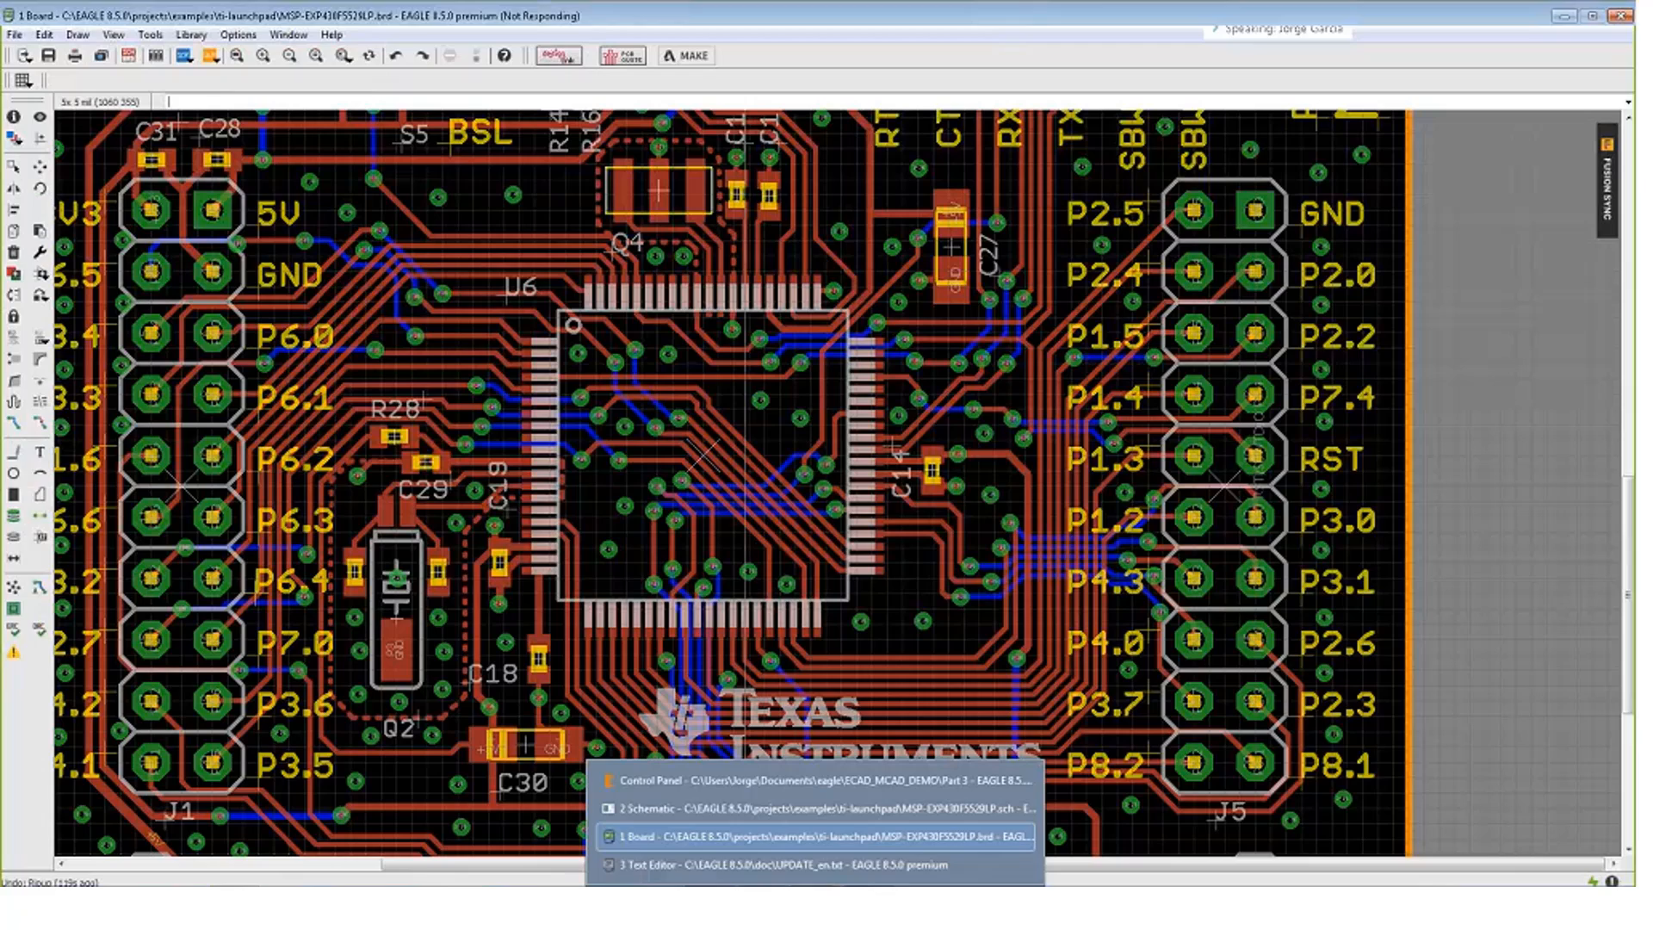
pyautogui.click(825, 865)
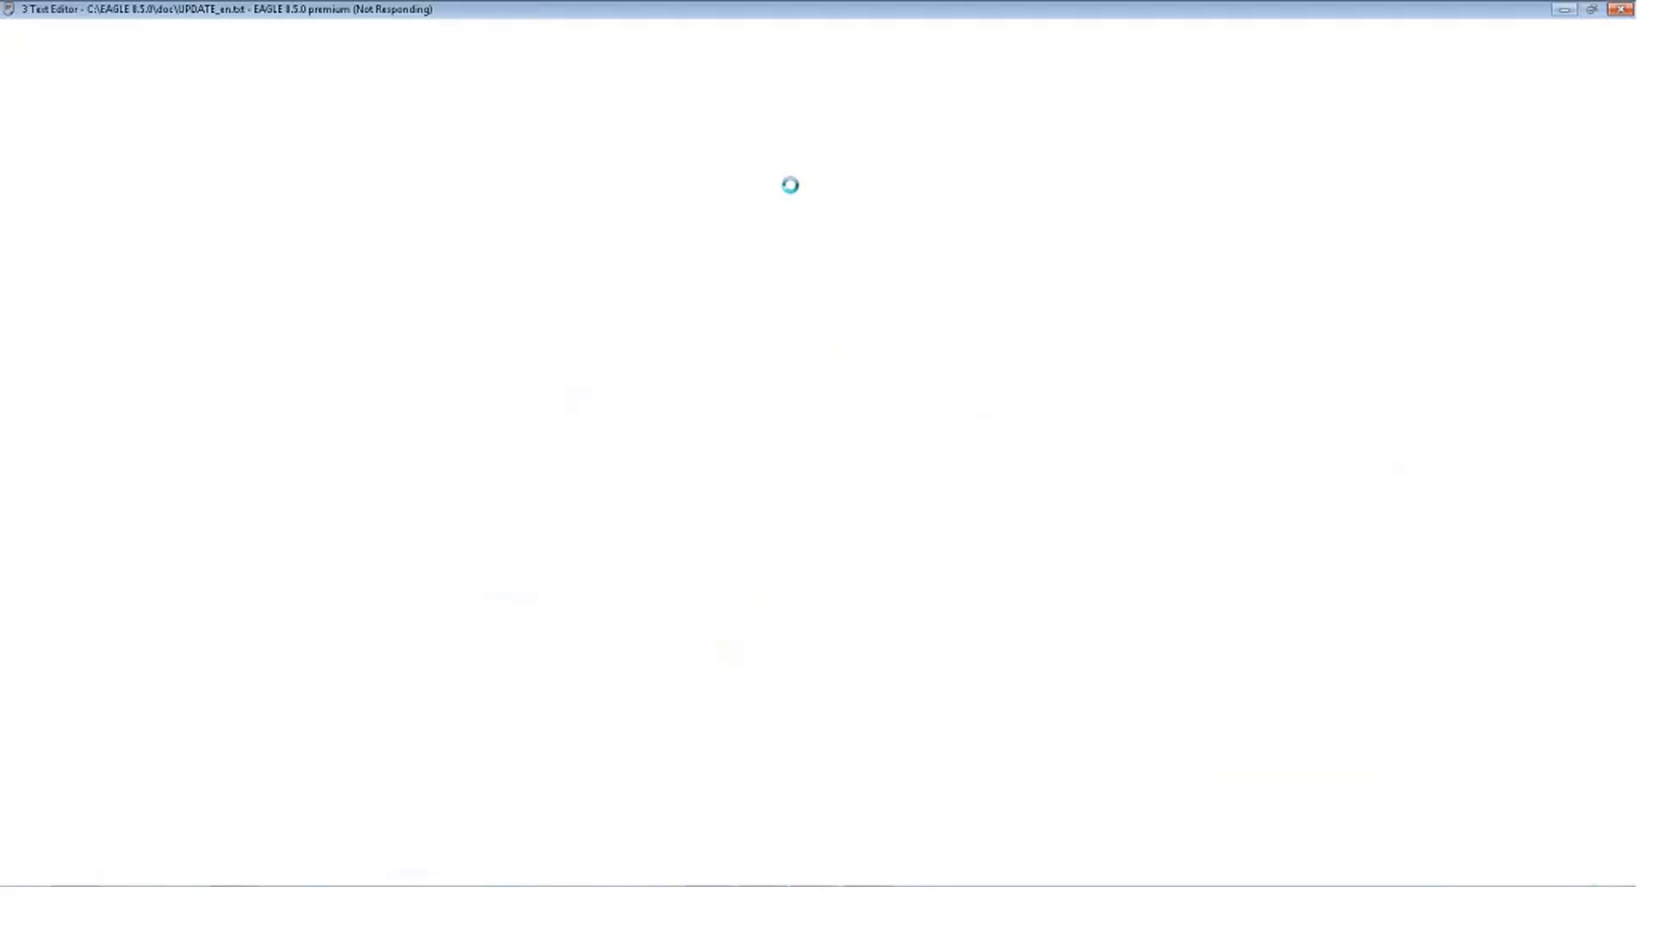
pyautogui.click(1620, 9)
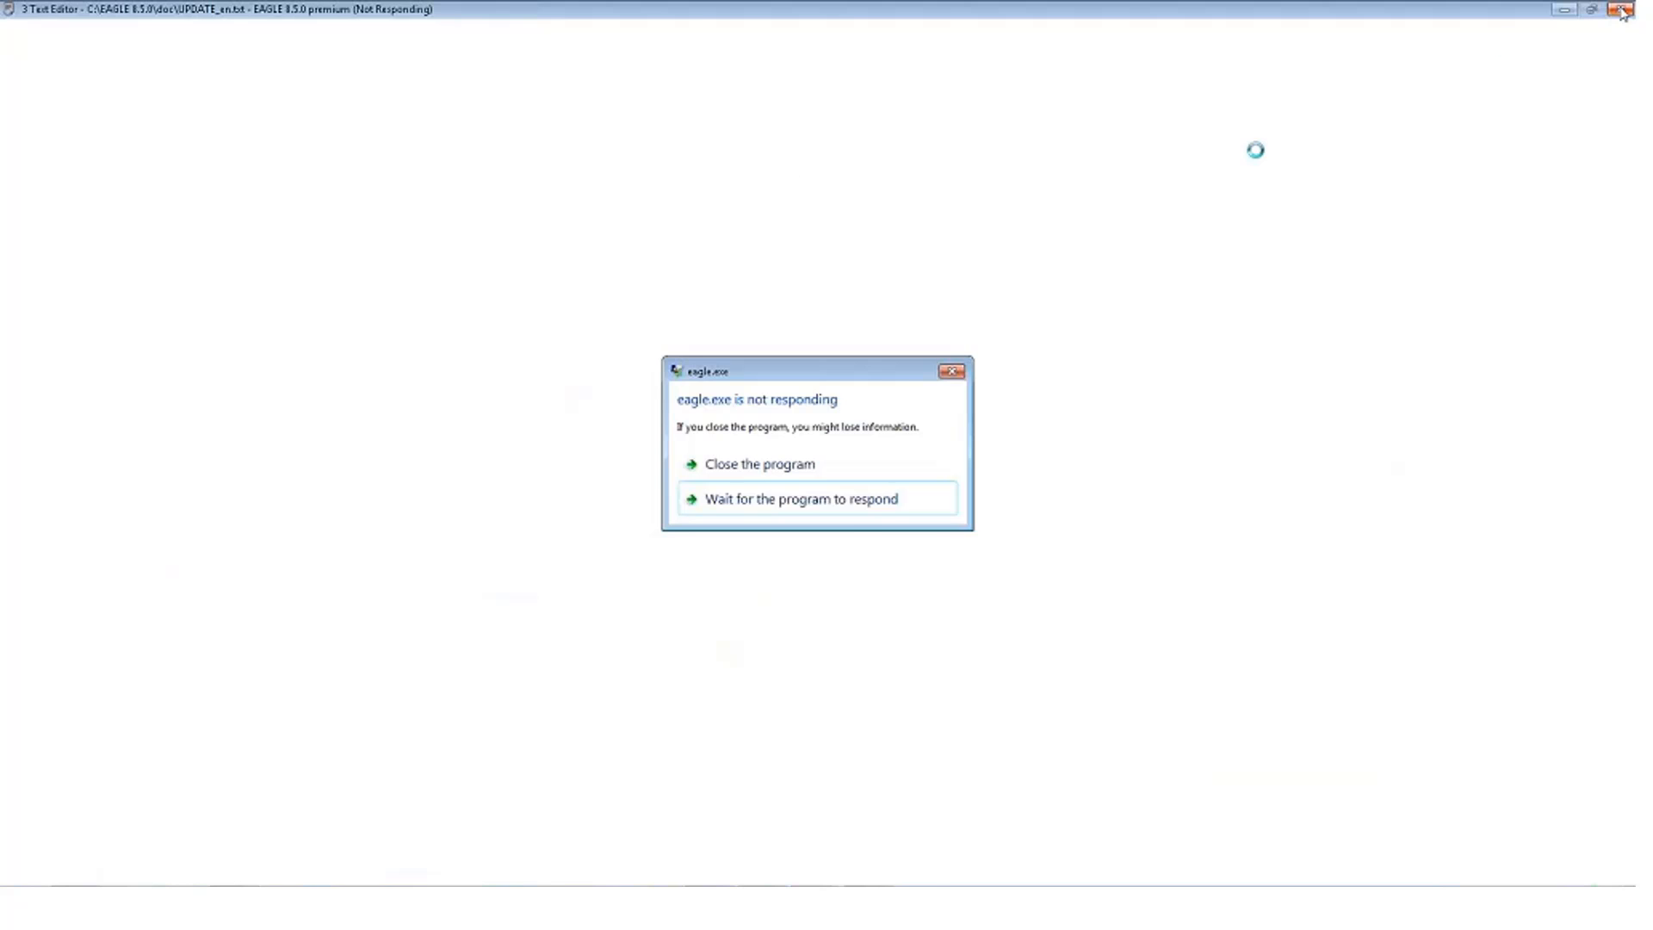
pyautogui.click(848, 509)
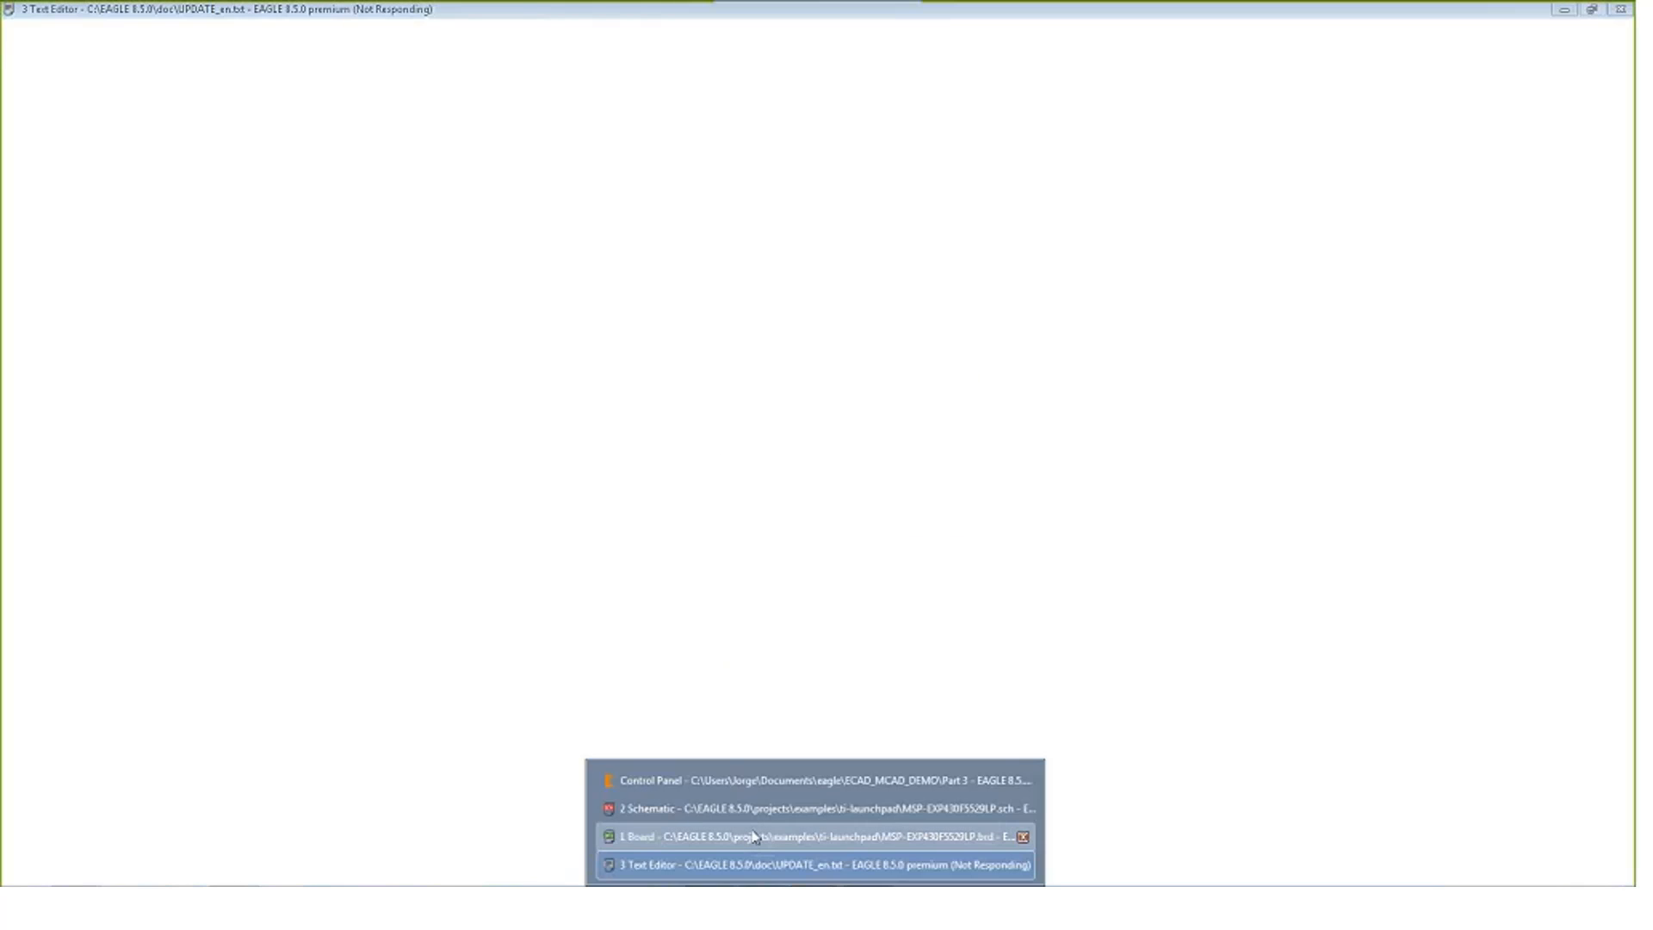
# Return to the board window and force the unresponsive EAGLE program to close
pyautogui.click(762, 838)
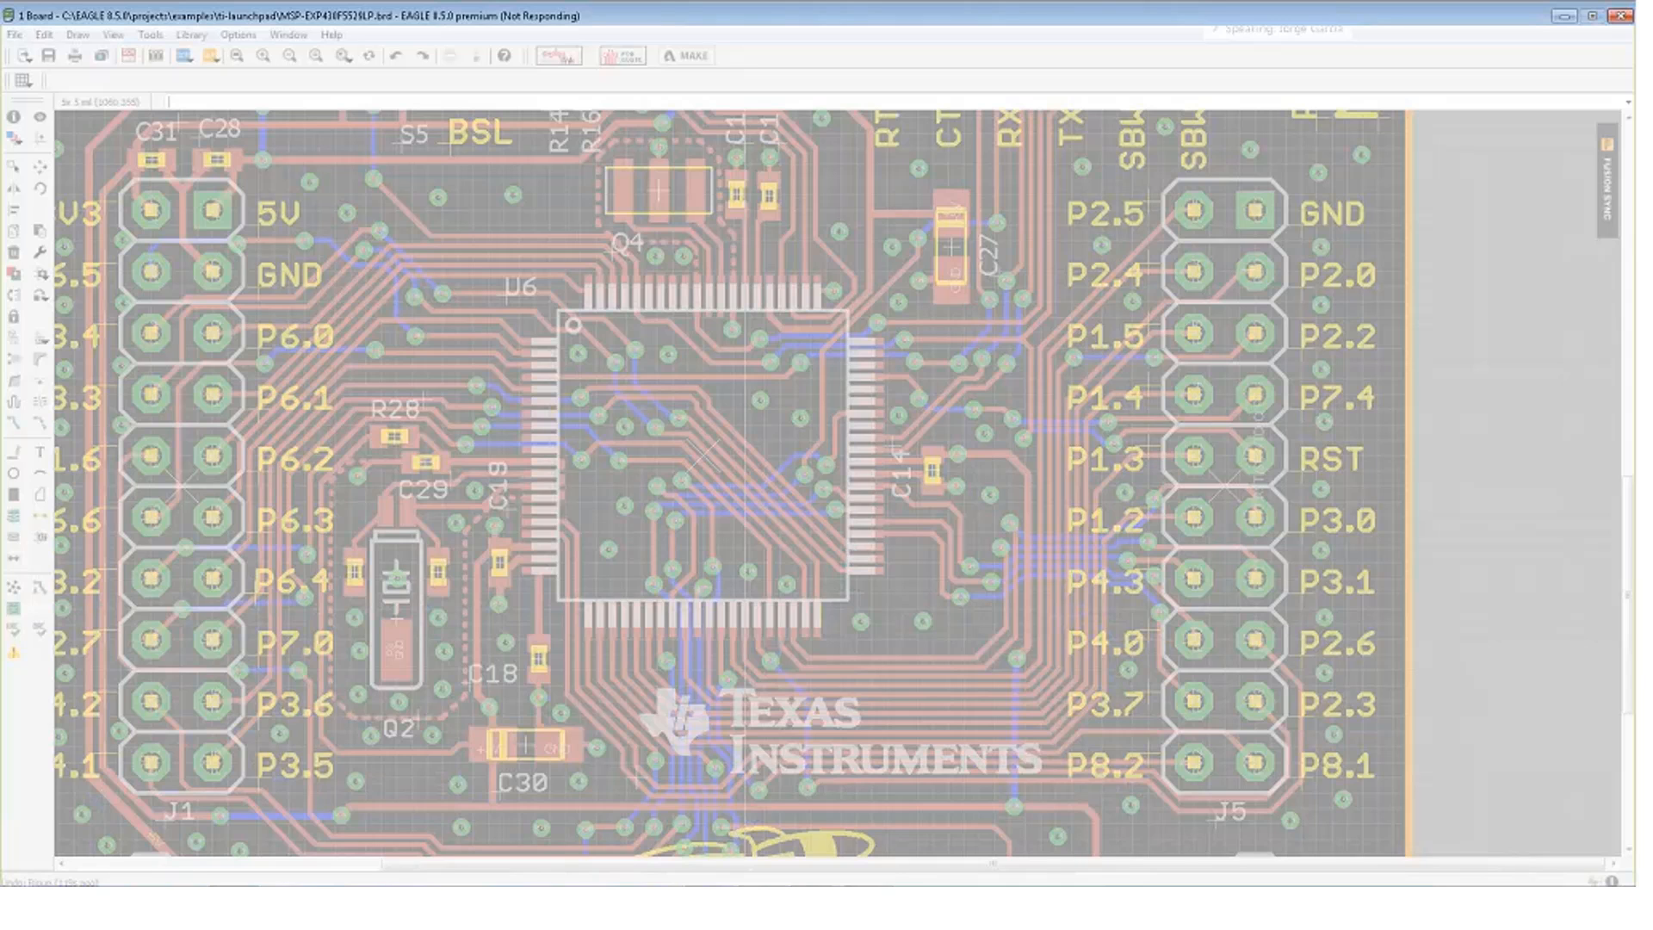
pyautogui.click(814, 902)
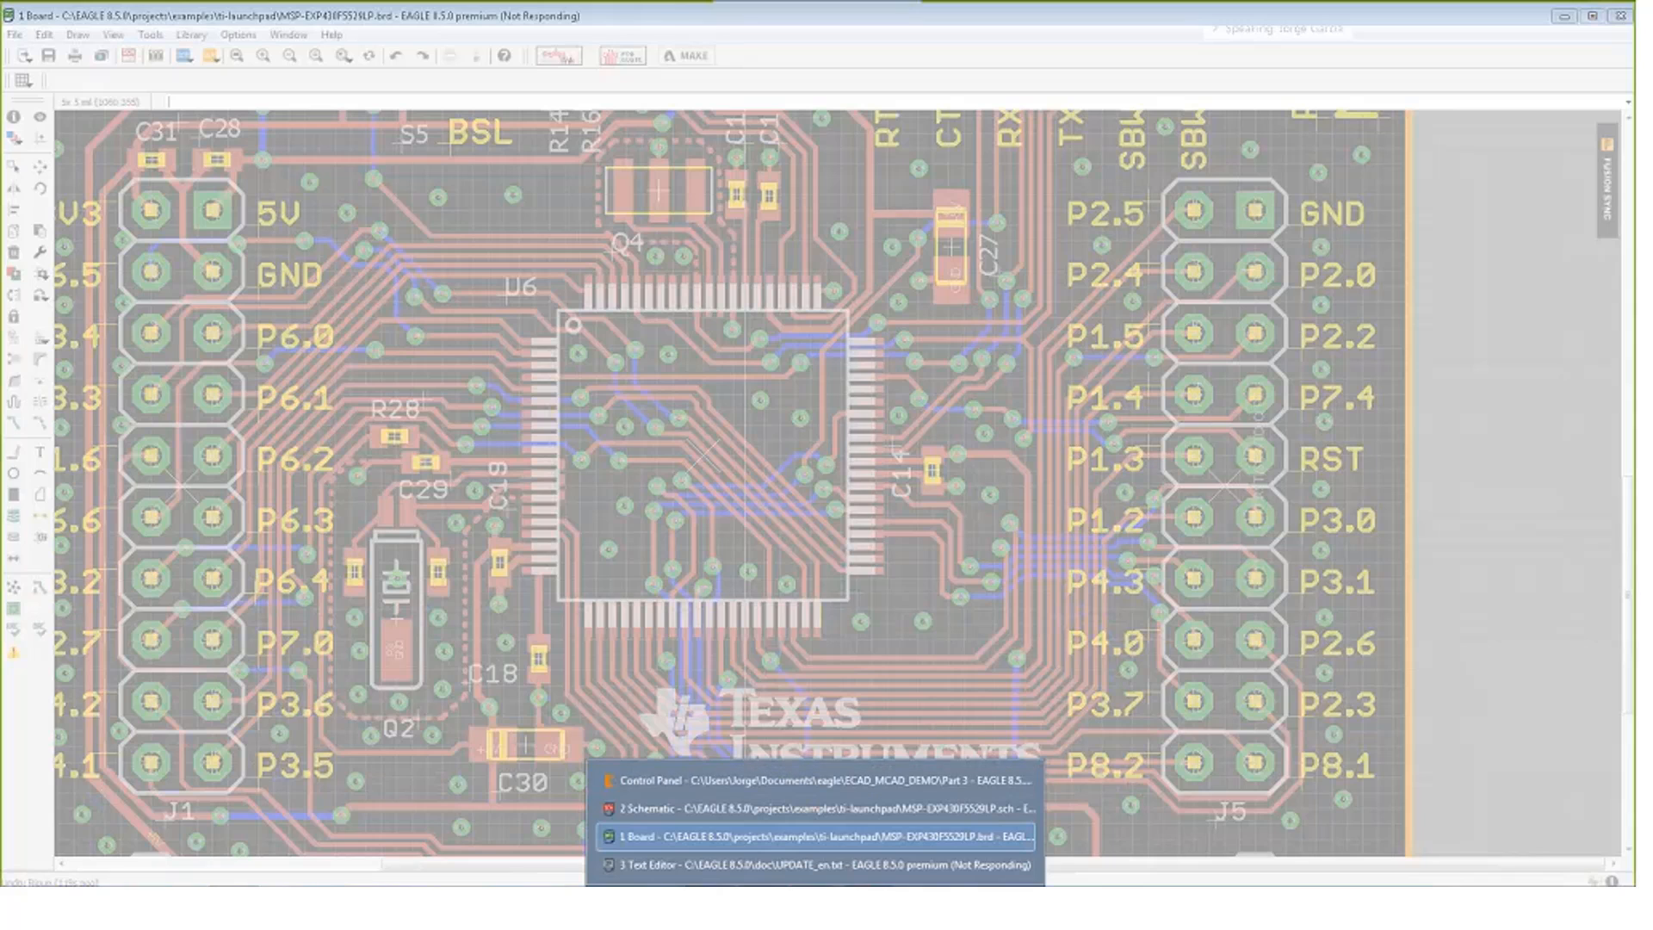
pyautogui.click(814, 835)
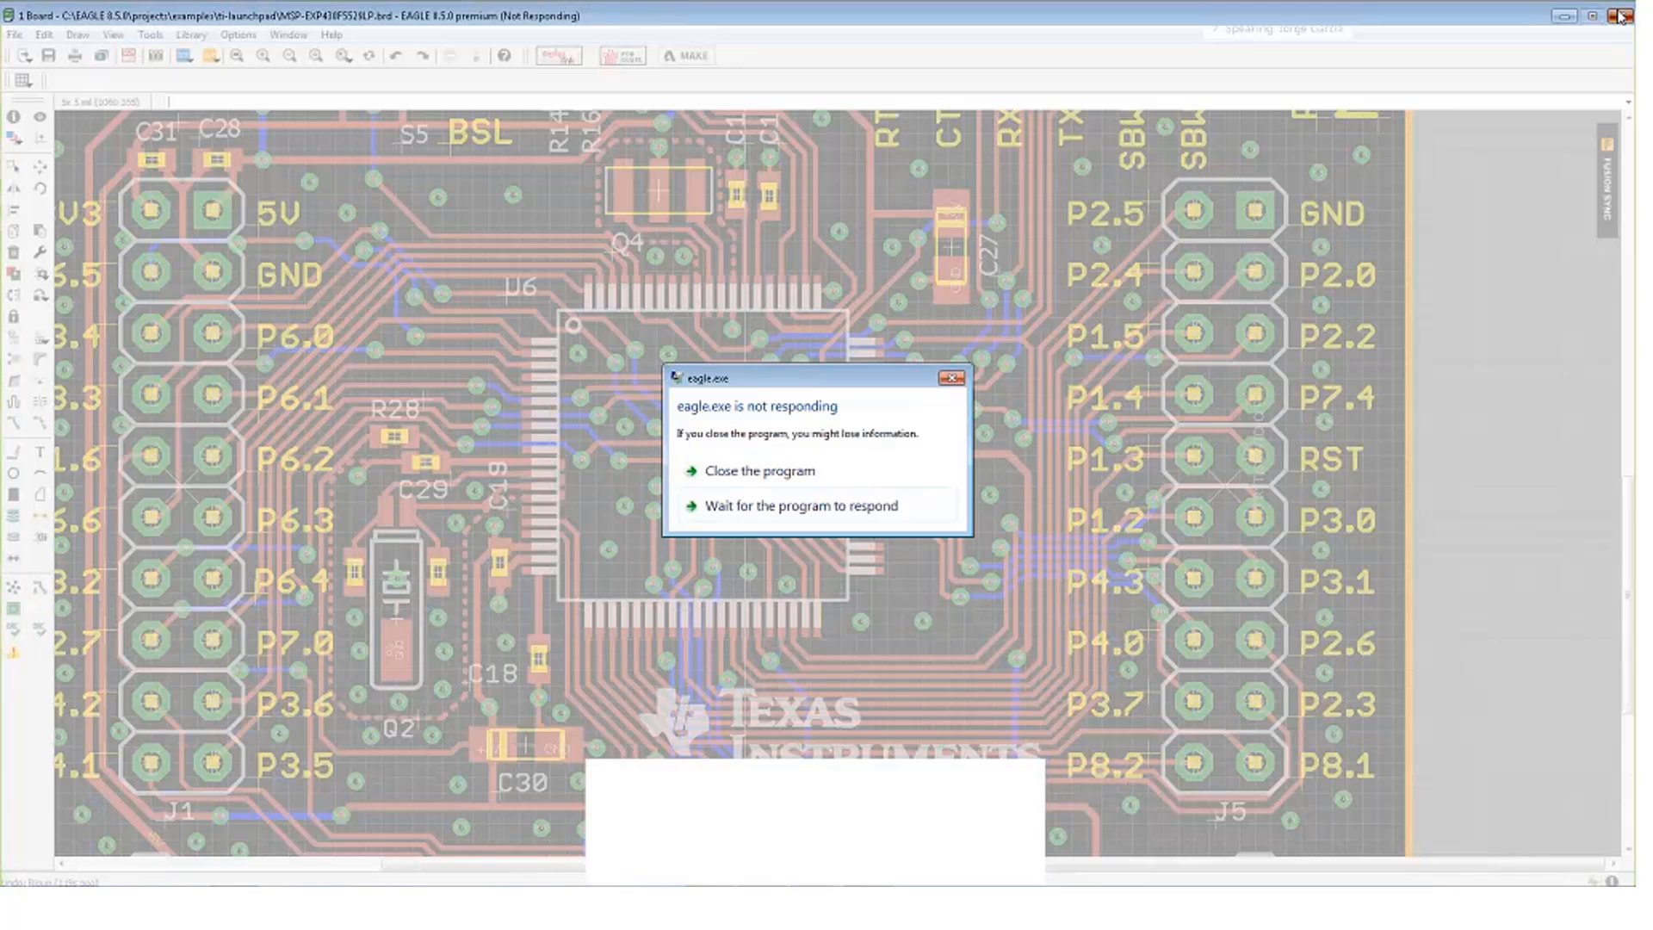
pyautogui.click(747, 475)
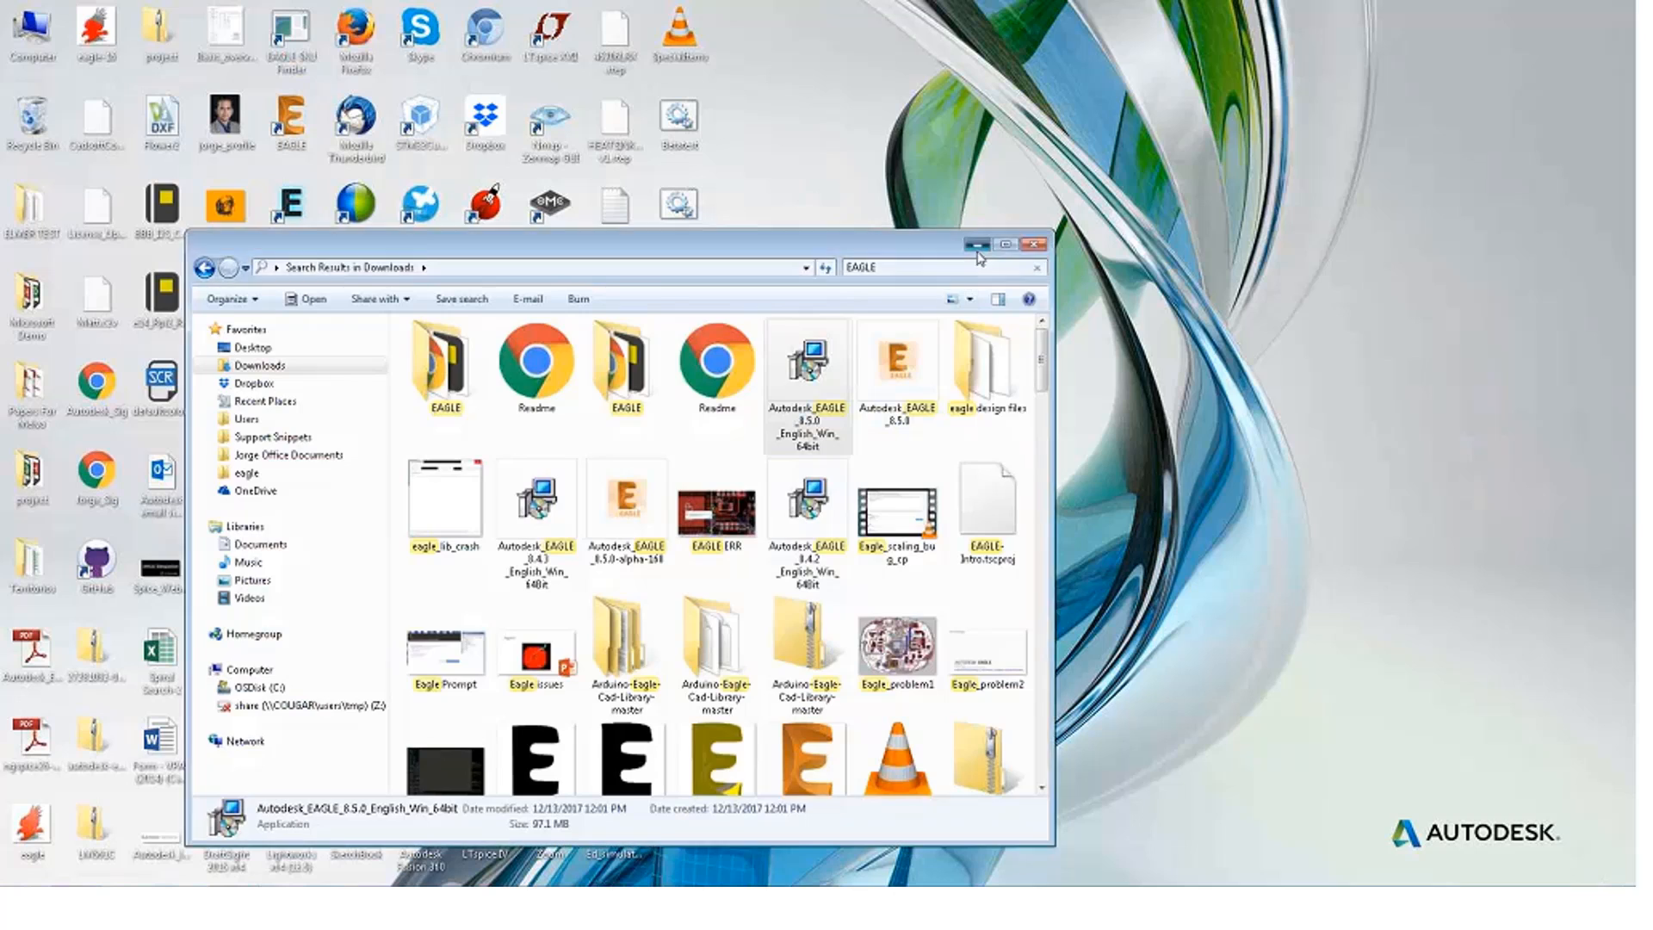
# Minimize the Downloads search window and restart EAGLE from the desktop
pyautogui.click(977, 246)
pyautogui.click(679, 484)
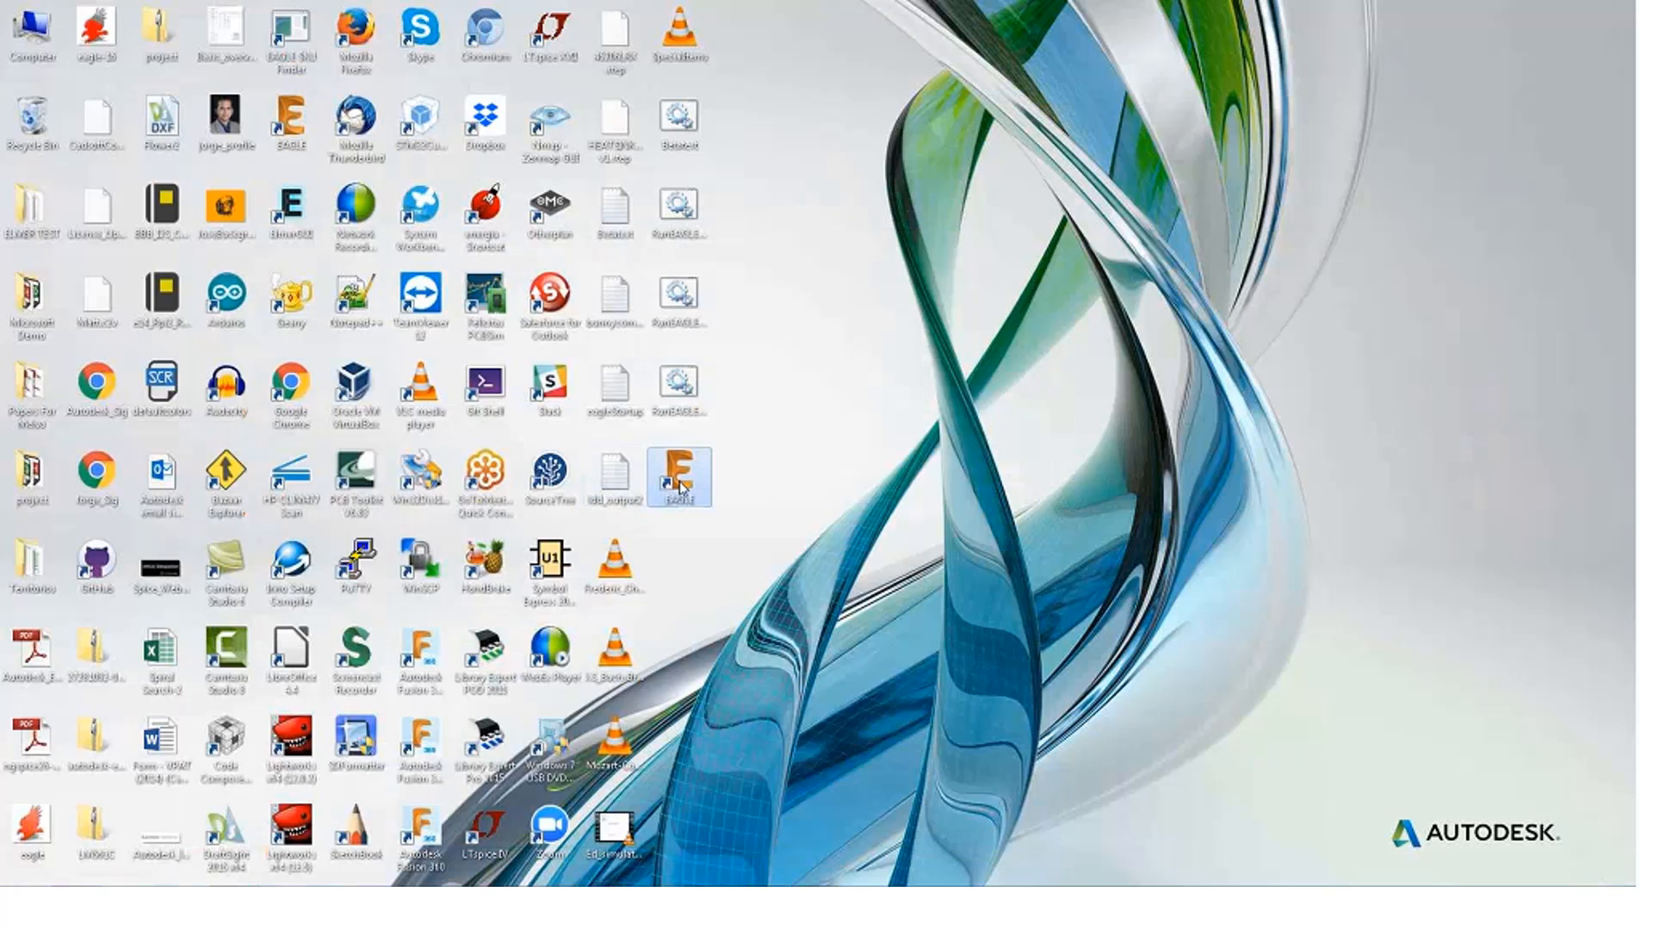
pyautogui.doubleClick(681, 479)
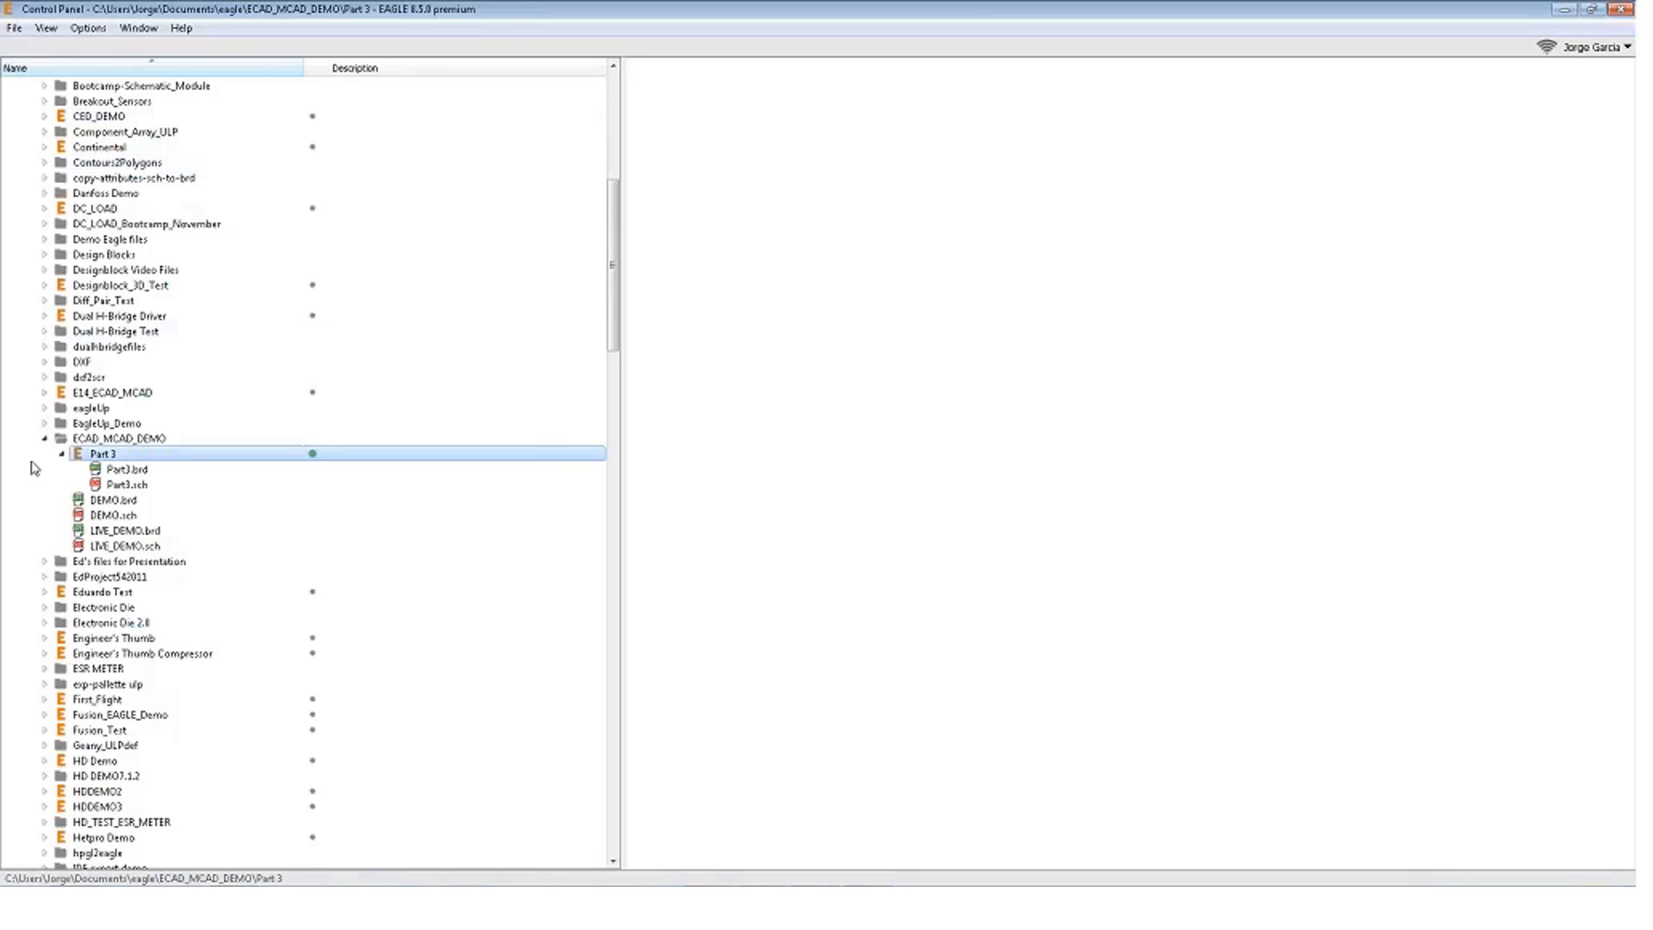
# Collapse the eagle project folder and open MSP-EXP430F5529LP.brd from the ti-launchpad example project
pyautogui.click(44, 438)
pyautogui.scroll(5, 109, 370)
pyautogui.scroll(10, 109, 370)
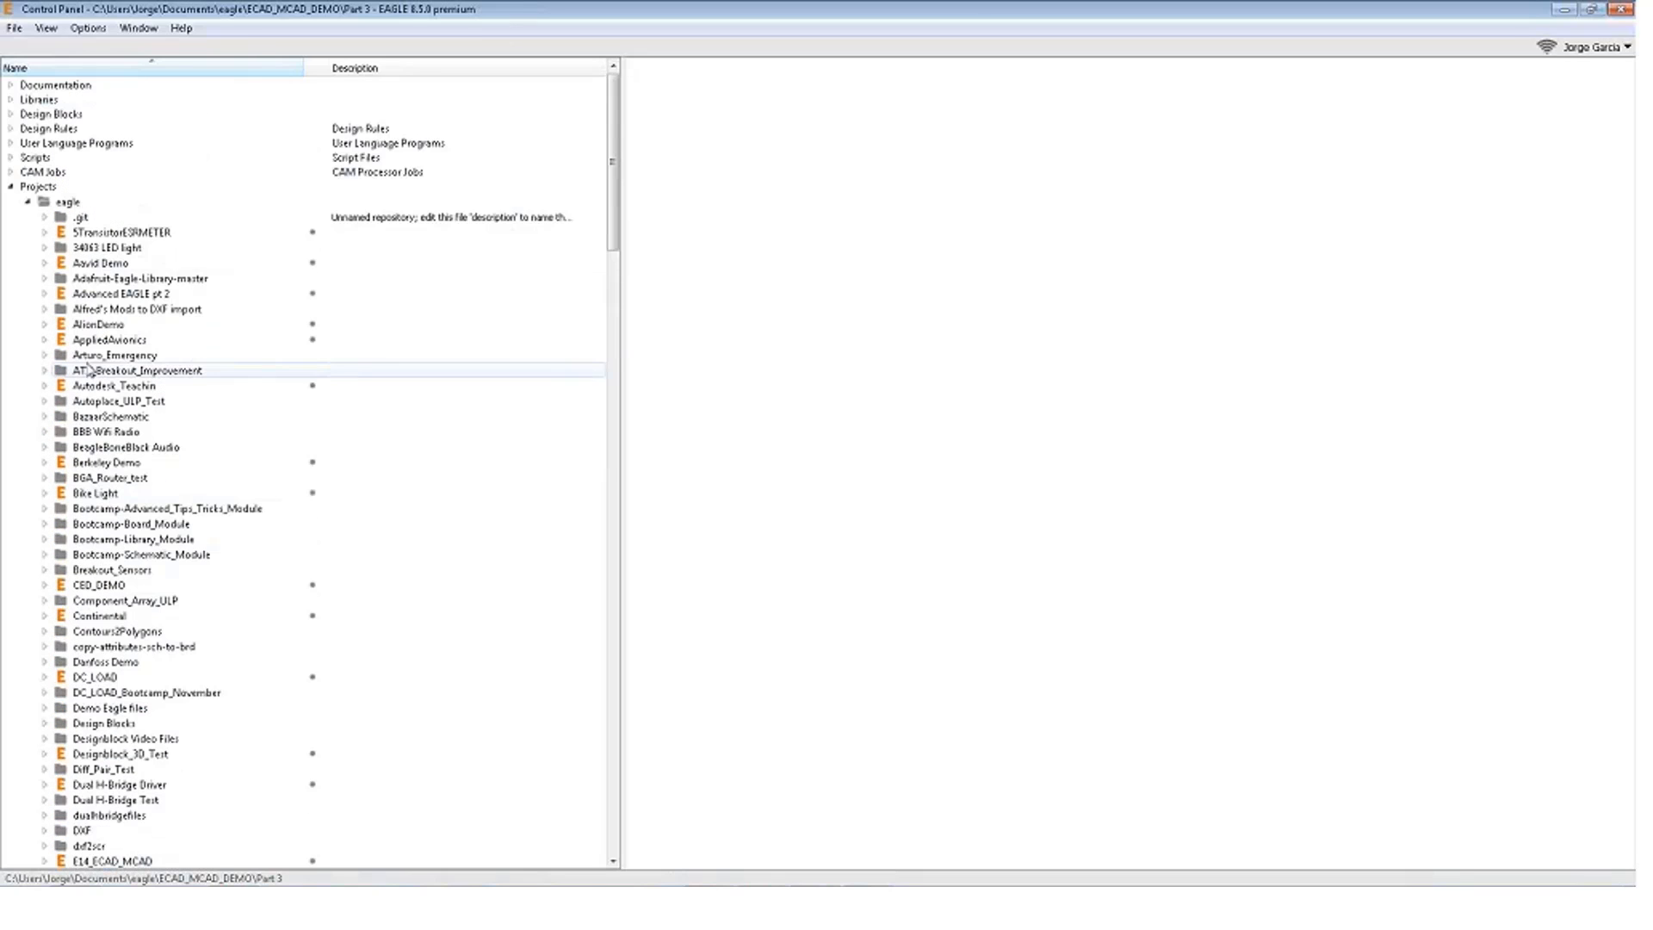
pyautogui.click(28, 203)
pyautogui.click(27, 218)
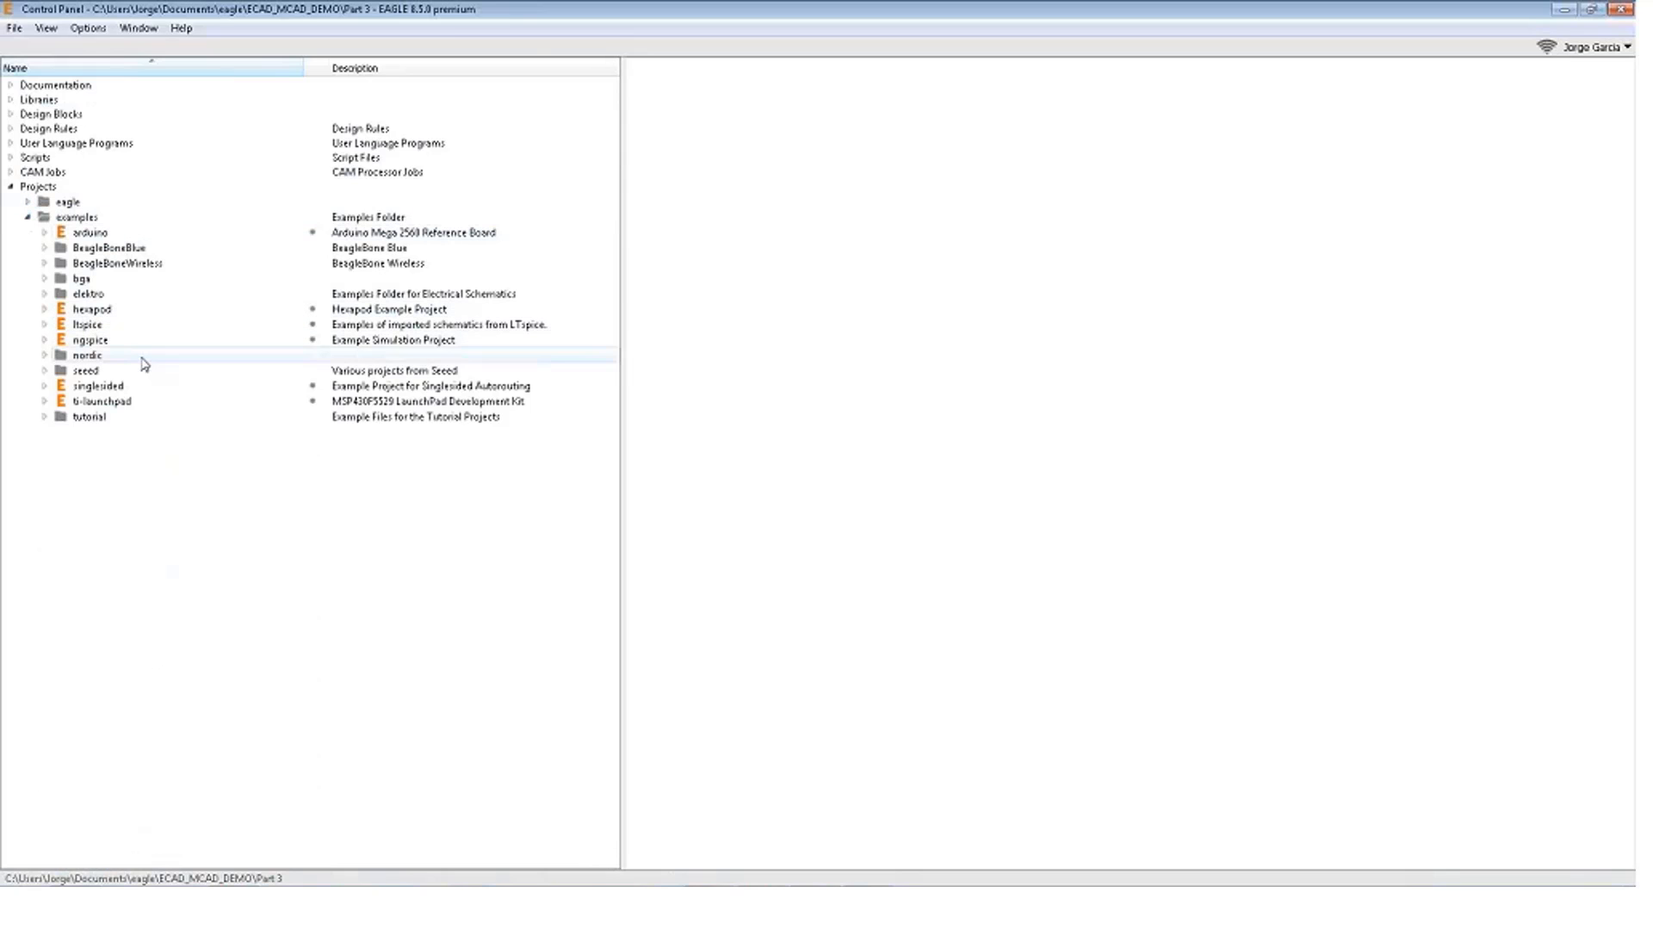
pyautogui.doubleClick(124, 401)
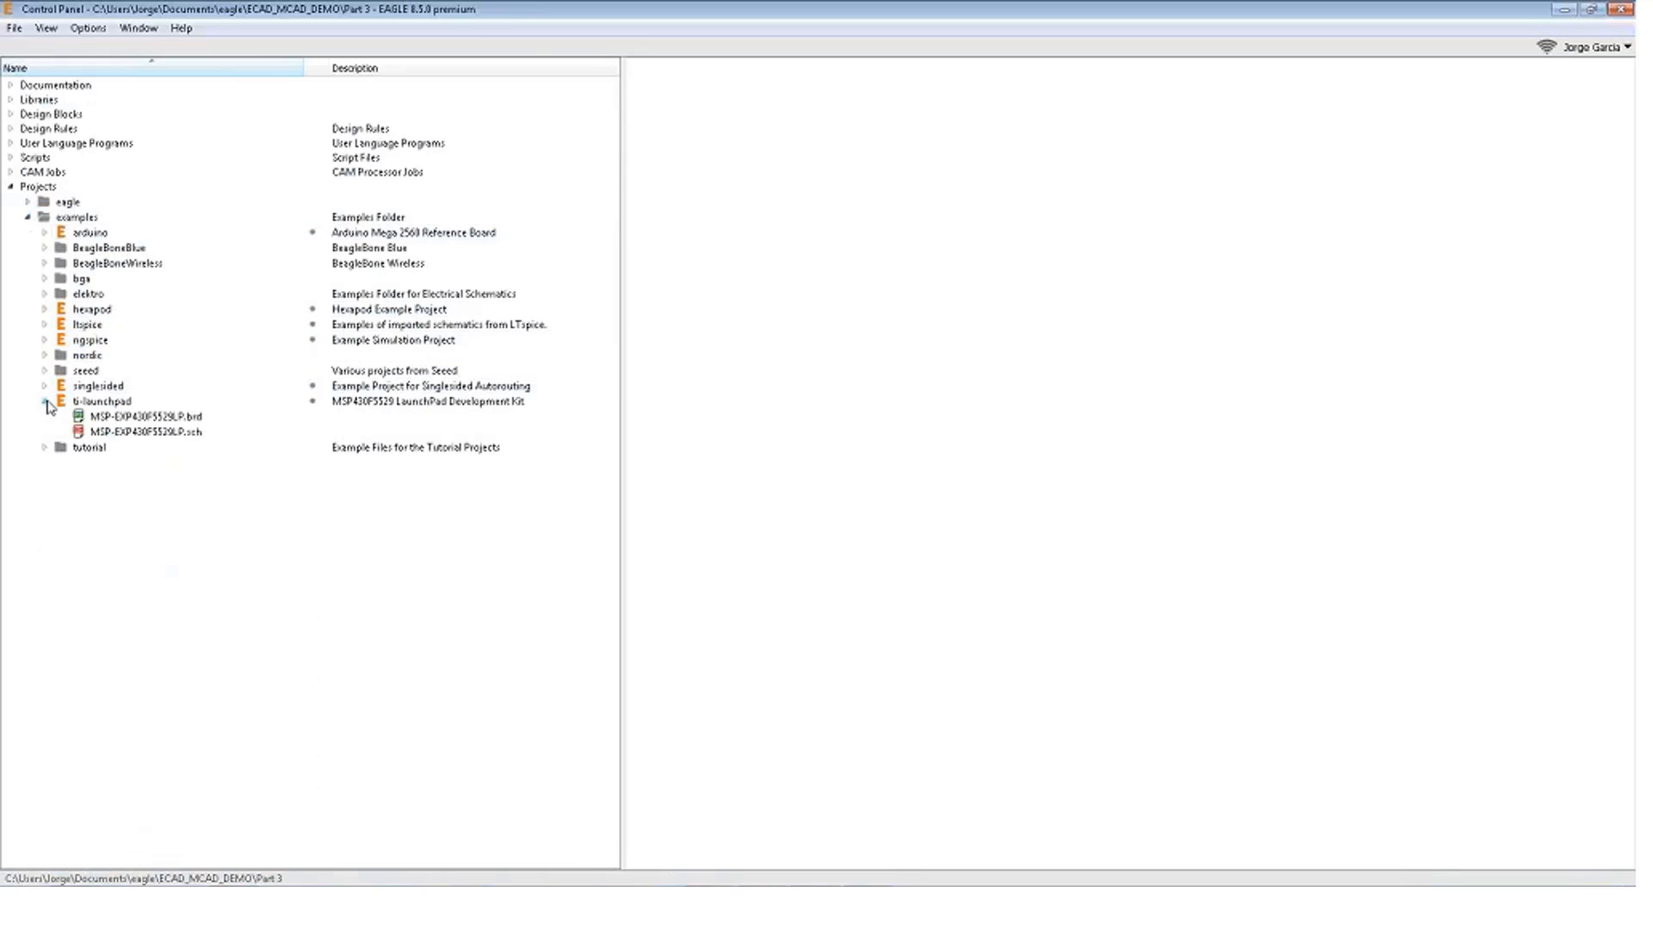
pyautogui.click(138, 419)
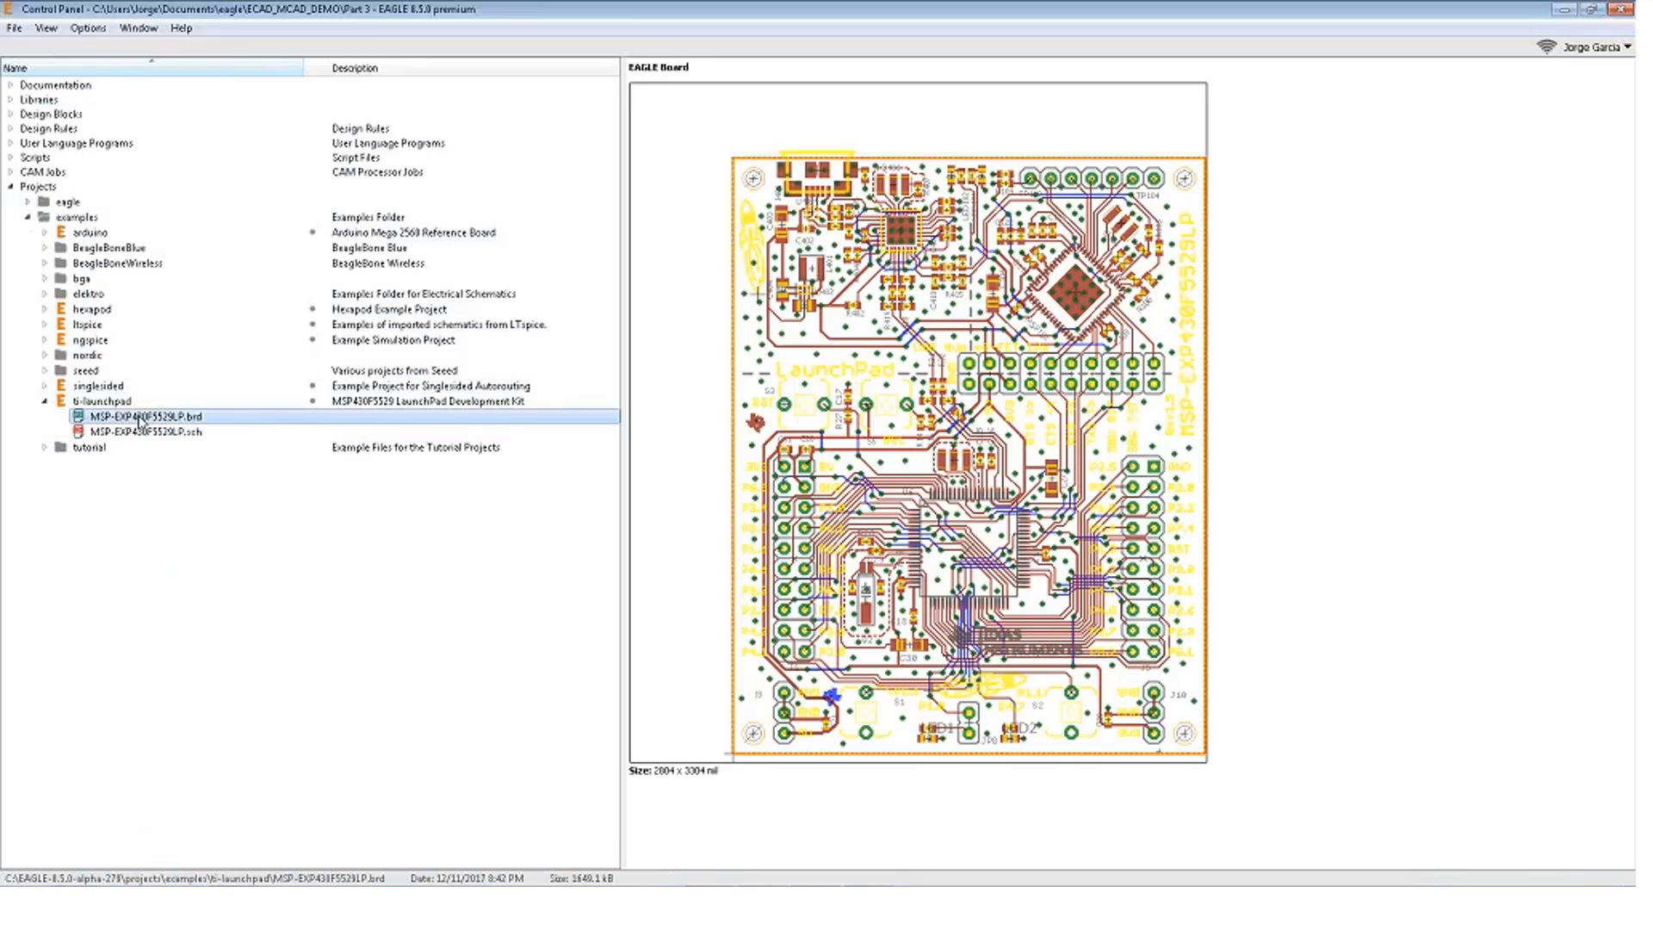
pyautogui.doubleClick(140, 420)
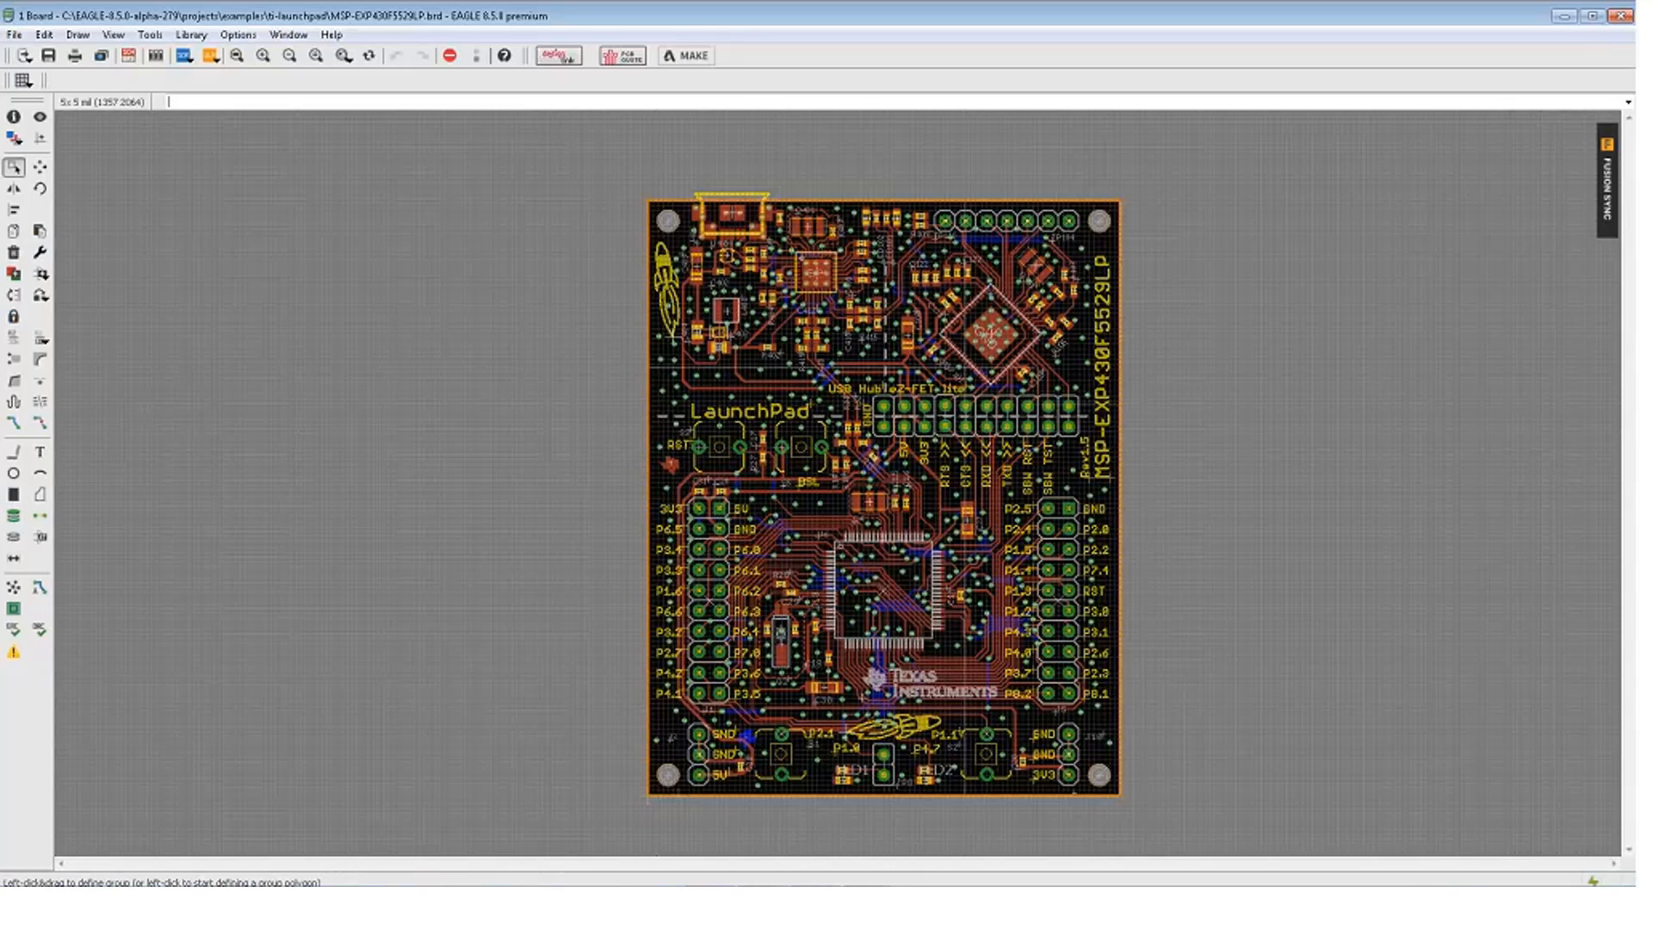
# Lock capacitor C16 beside Q4 on the board with the Lock command, and unlock it again
pyautogui.scroll(1, 860, 405)
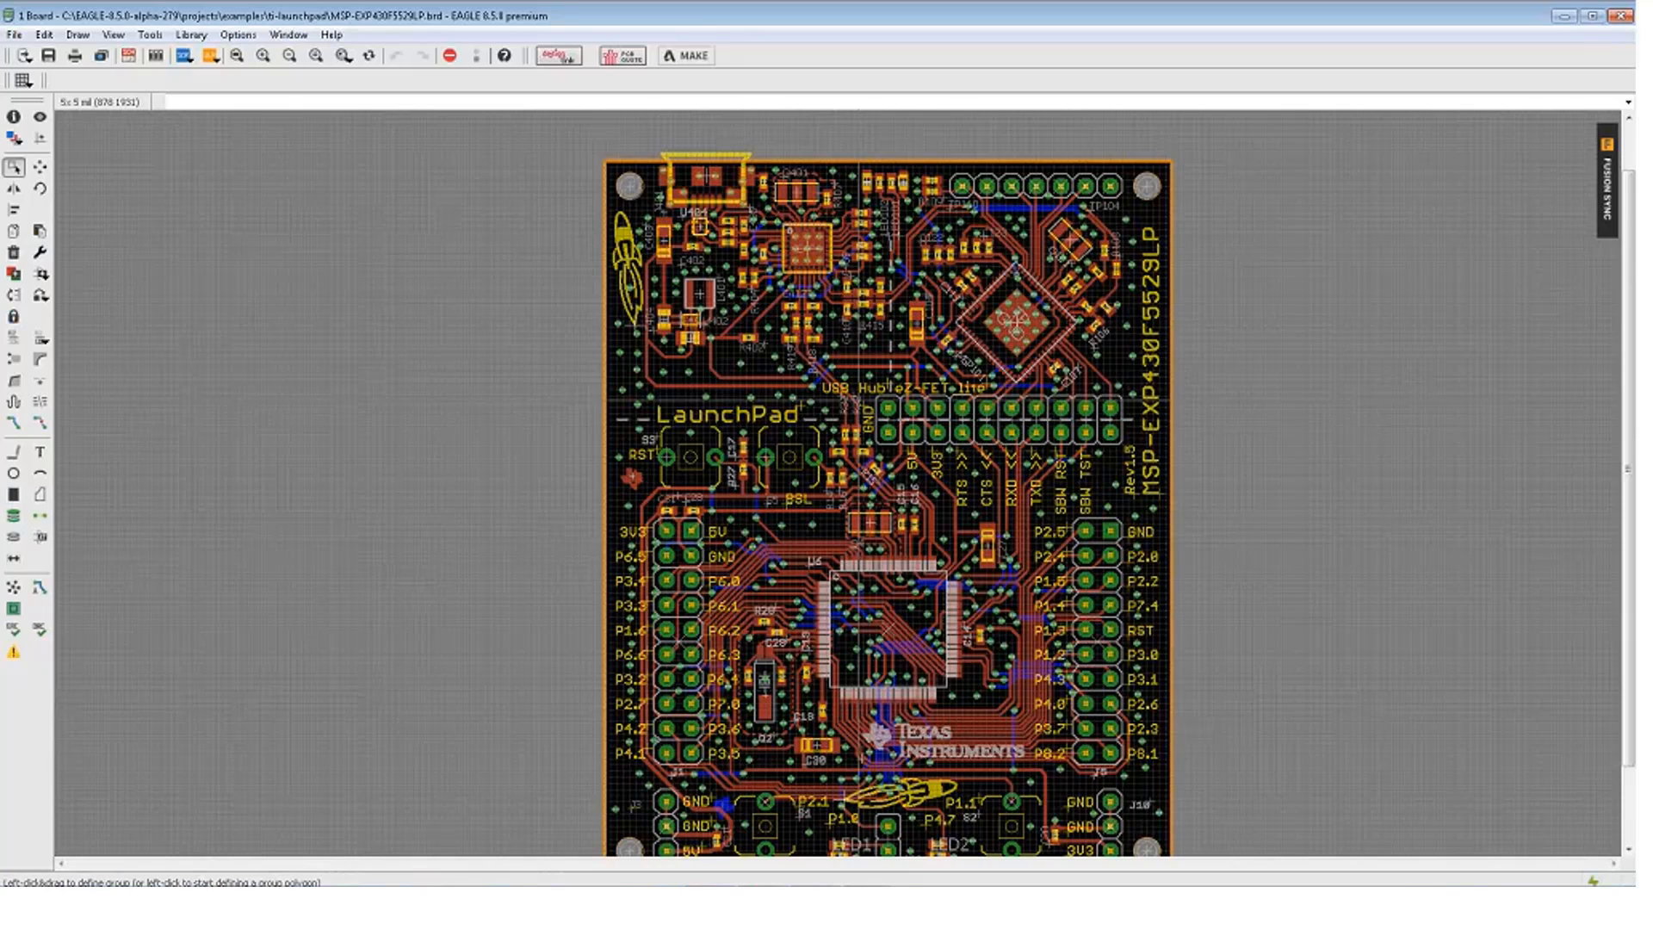
pyautogui.scroll(4, 858, 420)
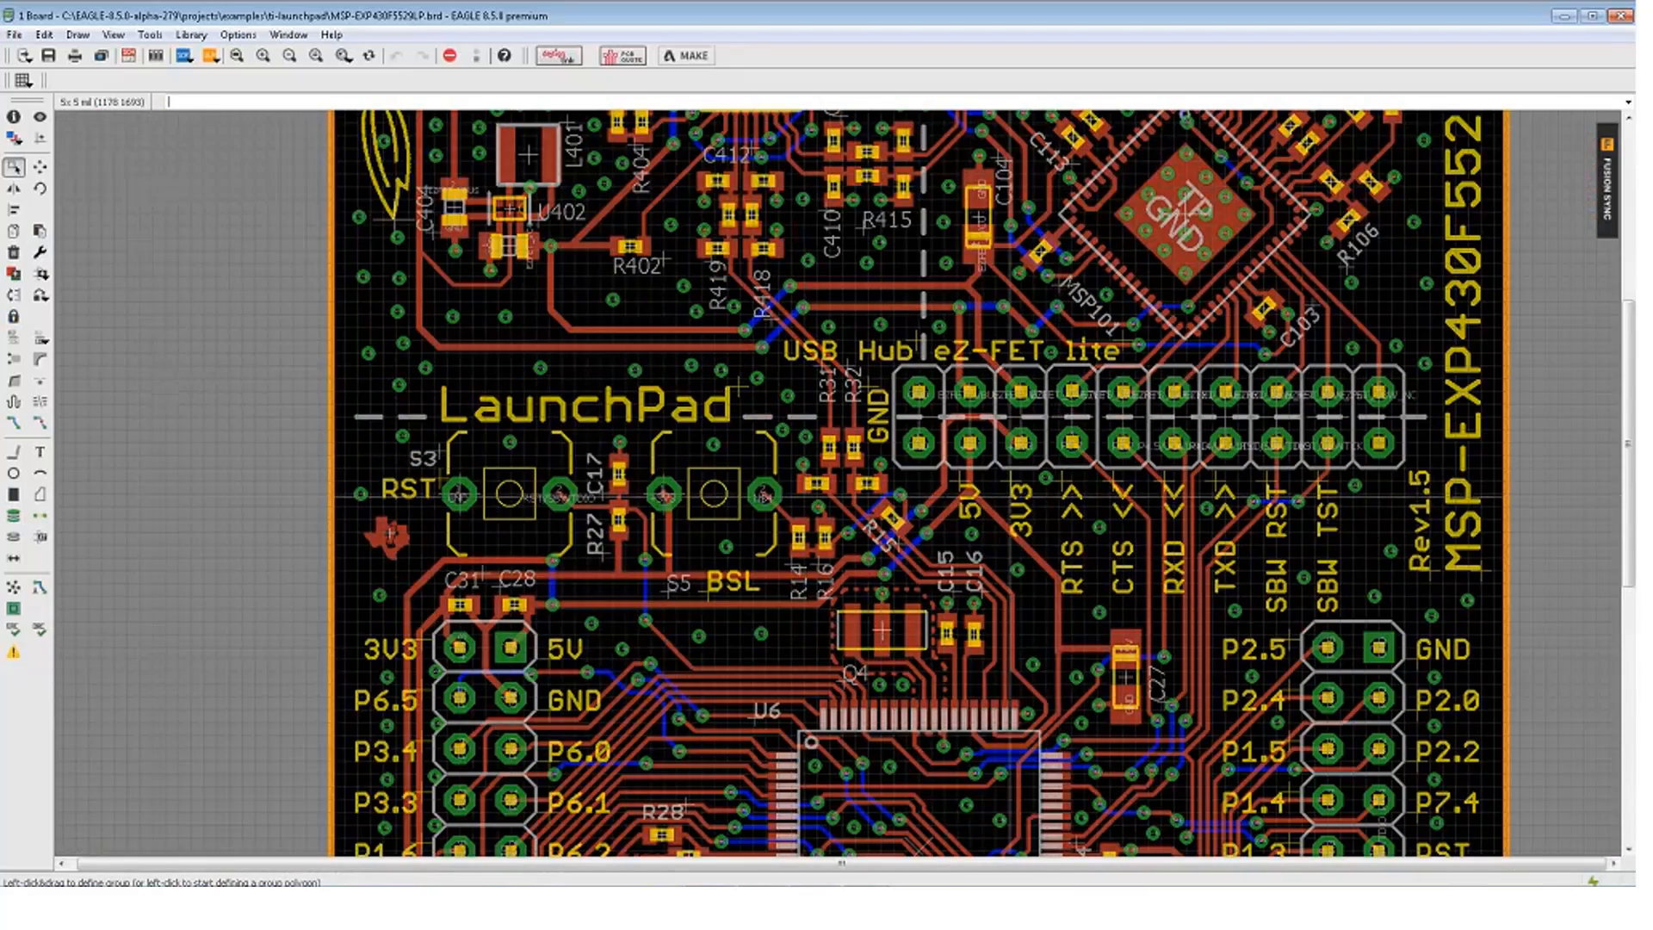
pyautogui.moveTo(943, 466); pyautogui.dragTo(578, 323, button='middle')
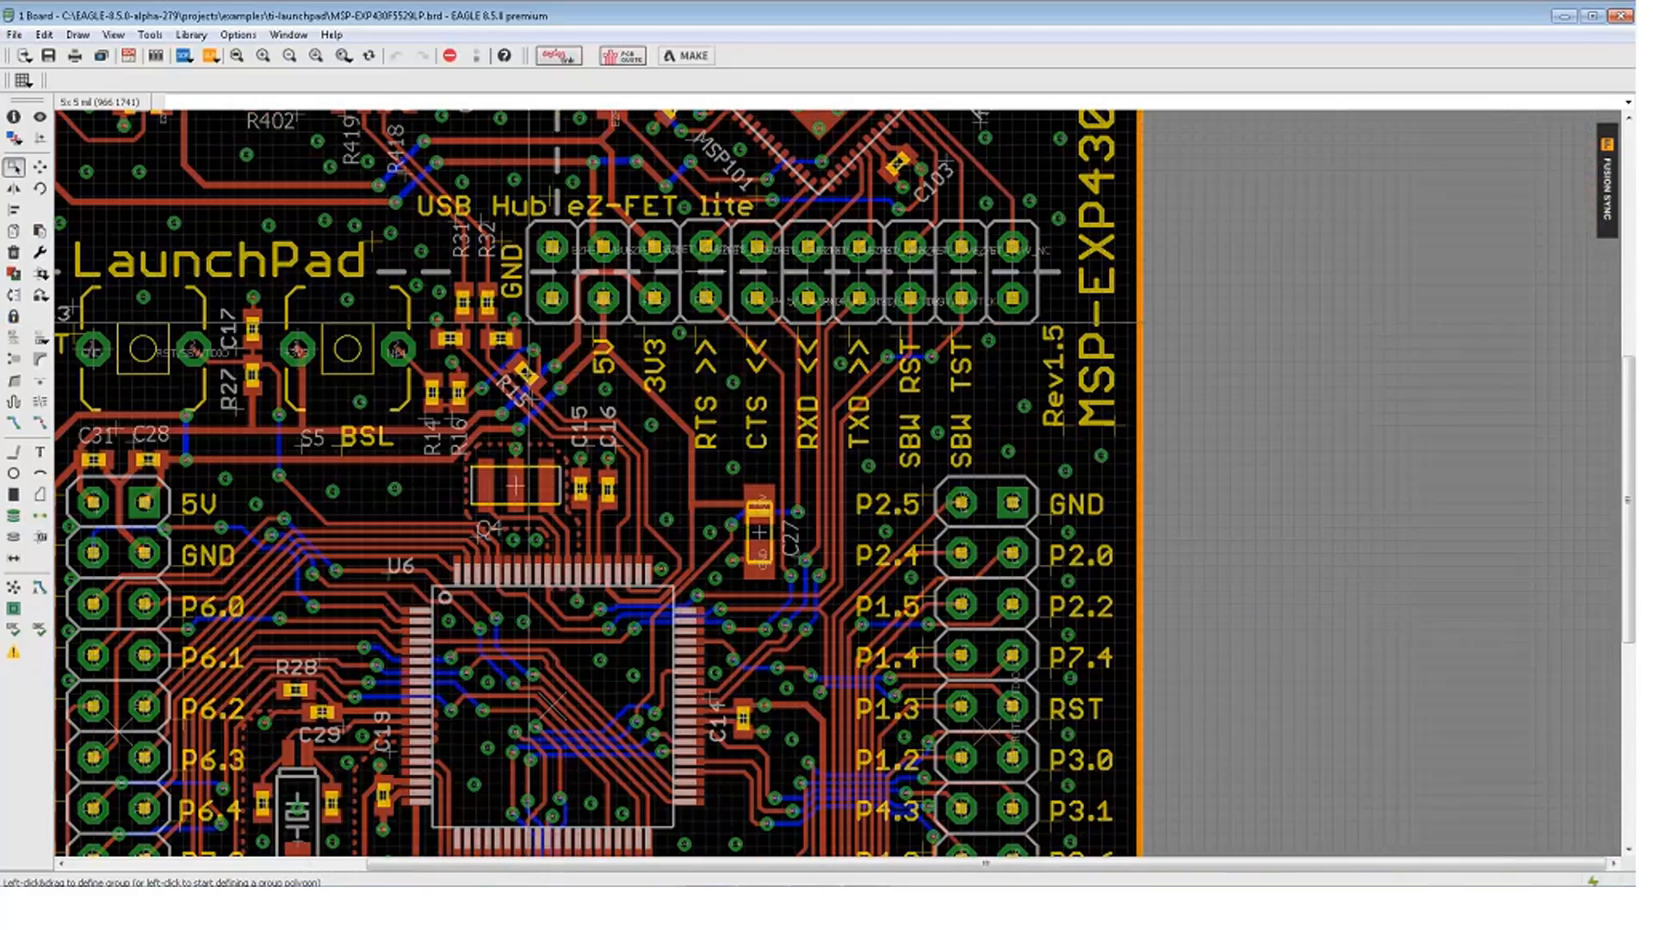
pyautogui.scroll(3, 707, 440)
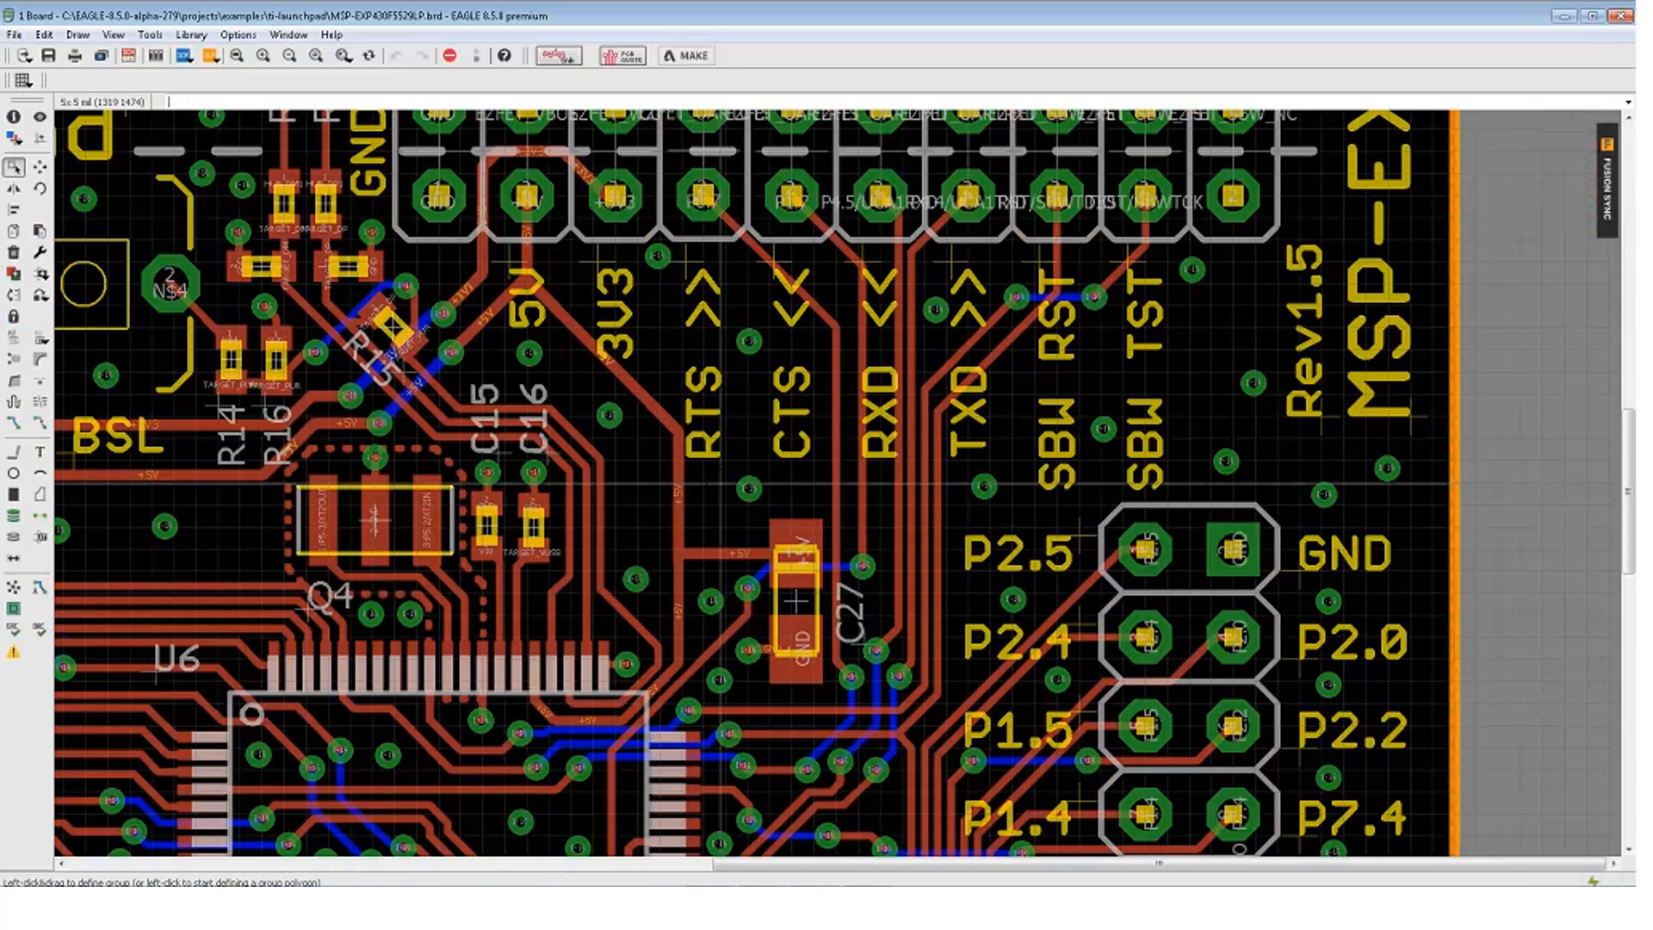
pyautogui.scroll(2, 721, 485)
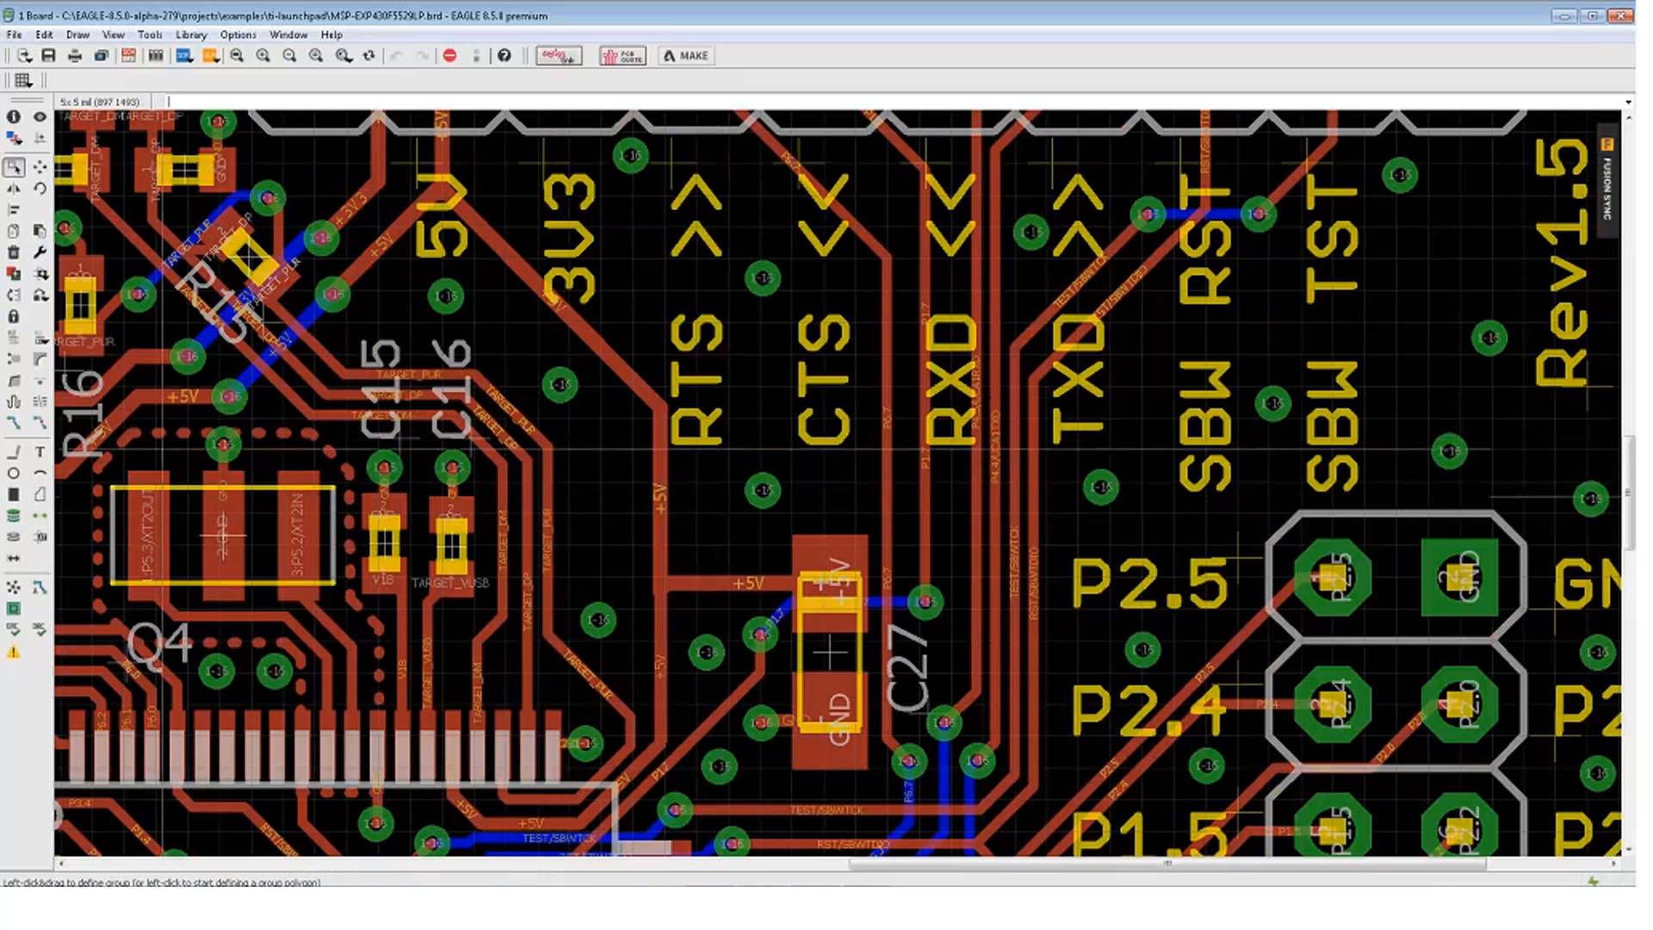
pyautogui.click(13, 317)
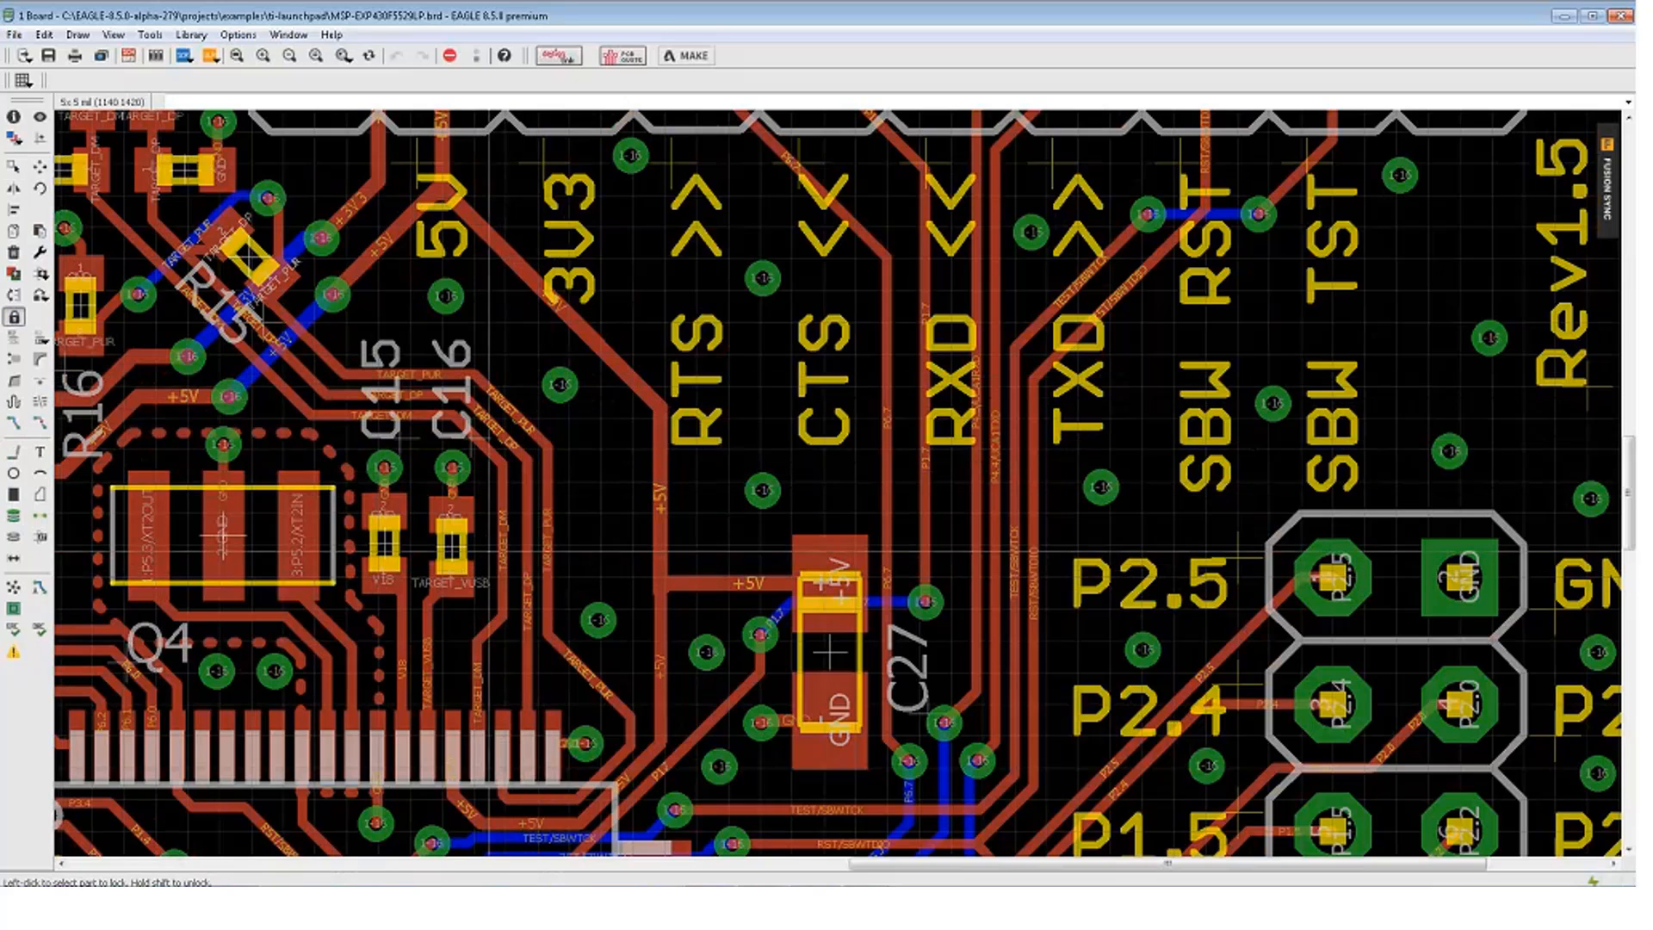
pyautogui.scroll(2, 443, 556)
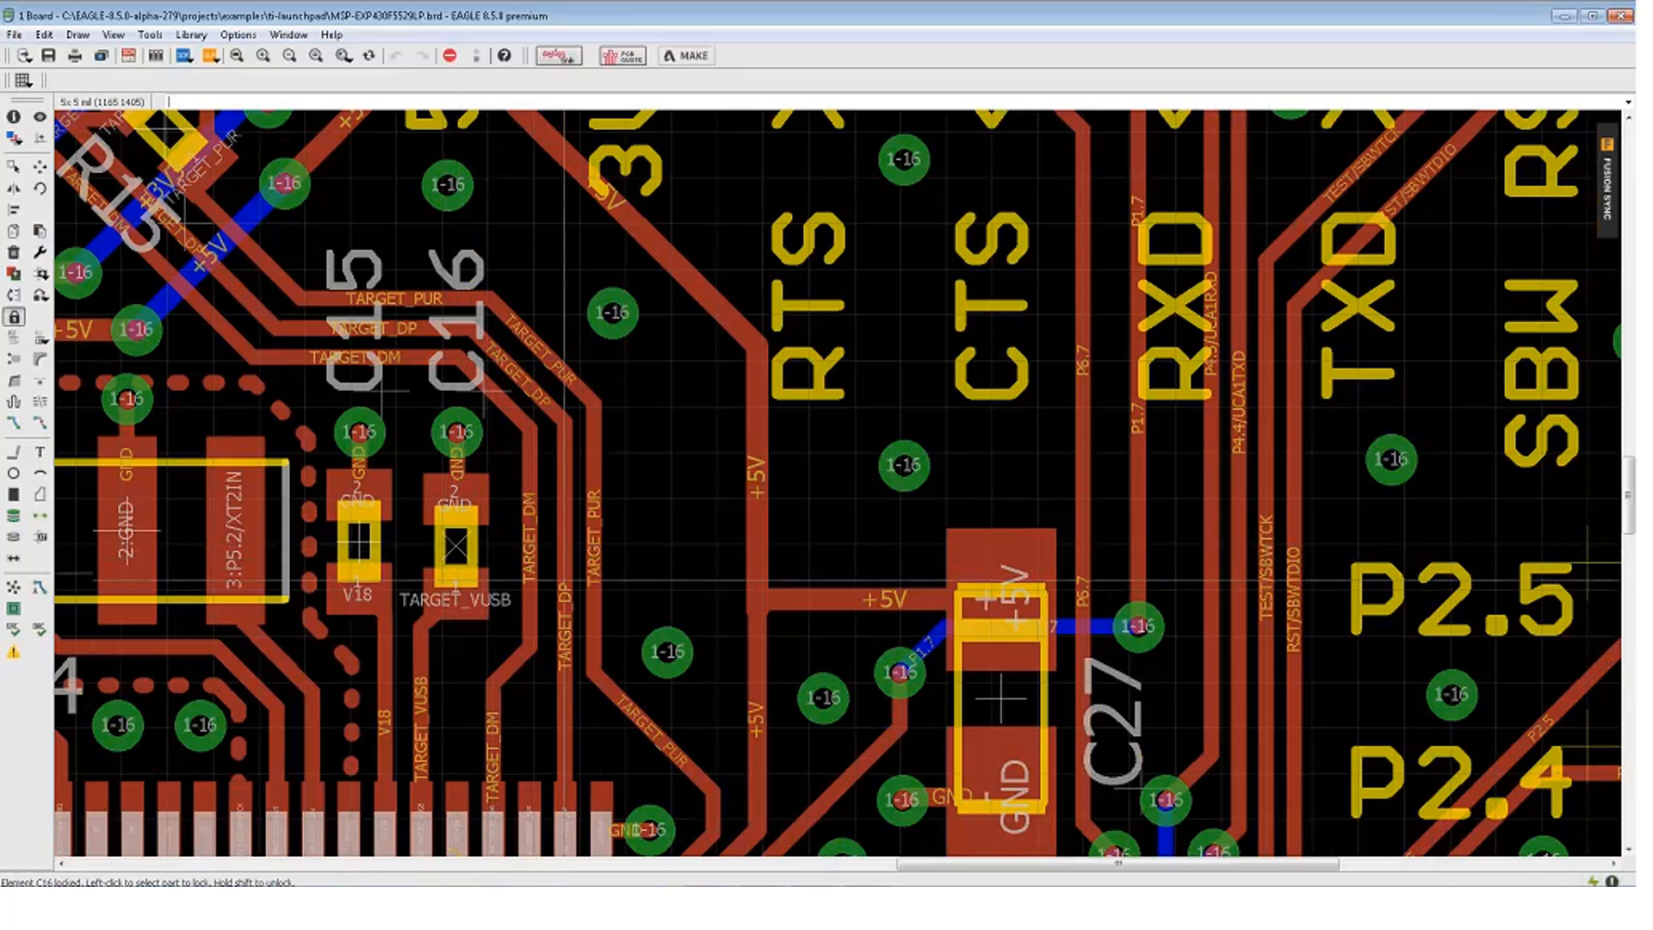
pyautogui.scroll(1, 452, 553)
pyautogui.click(455, 549)
pyautogui.scroll(2, 458, 560)
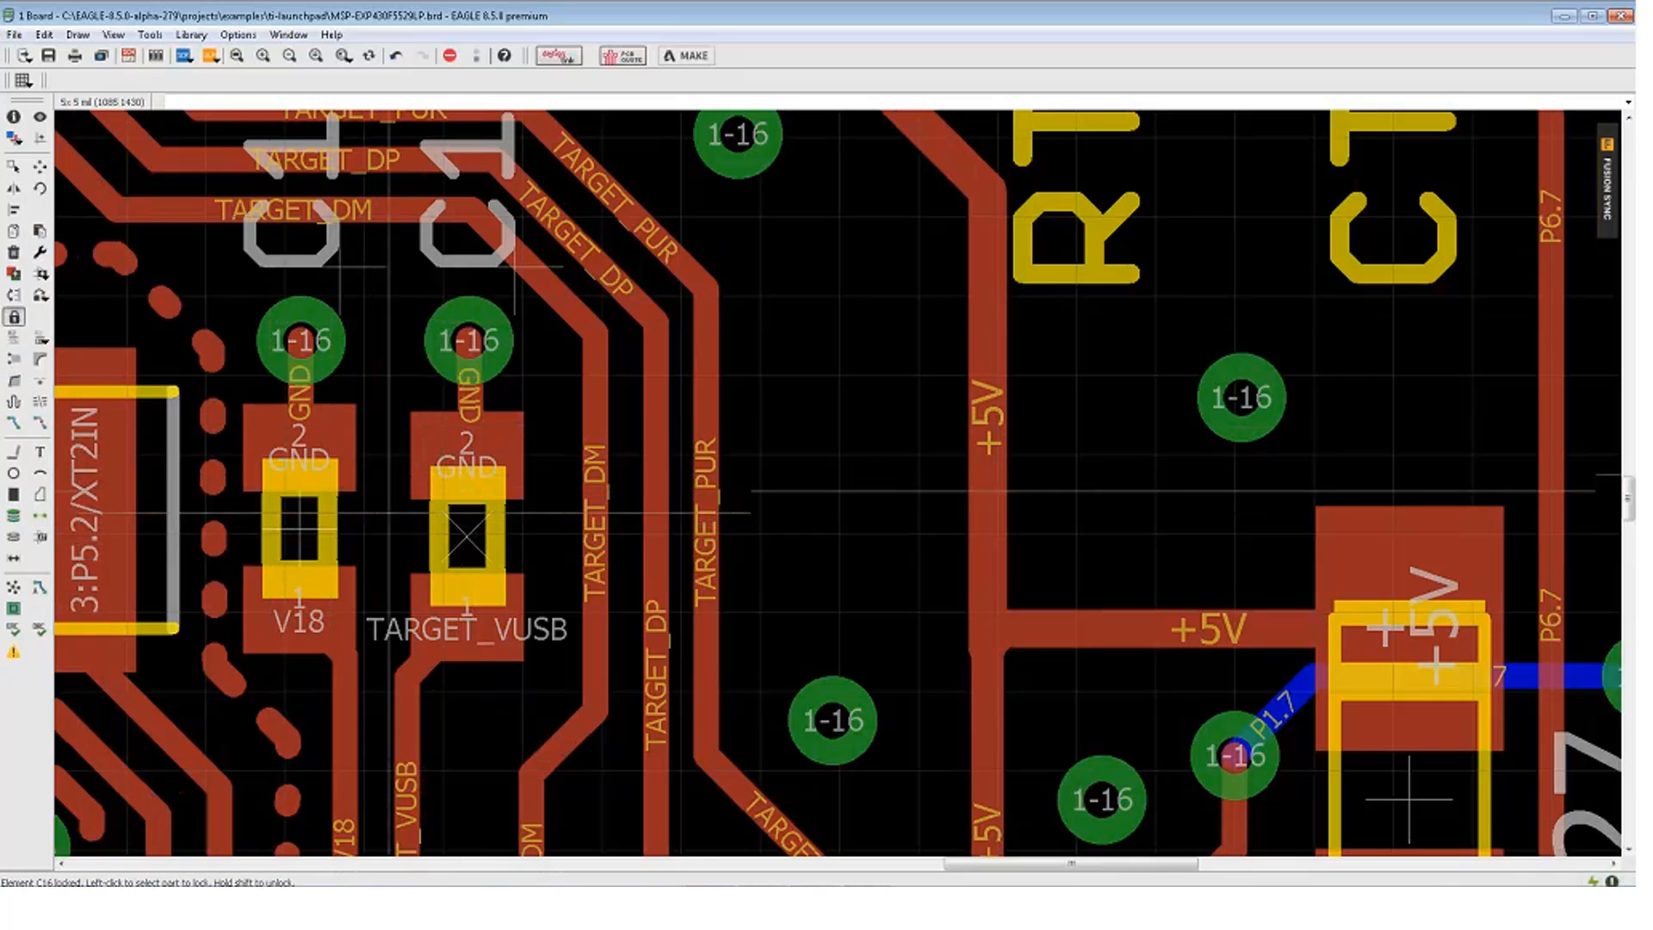
pyautogui.keyDown('shift'); pyautogui.click(466, 534); pyautogui.keyUp('shift')
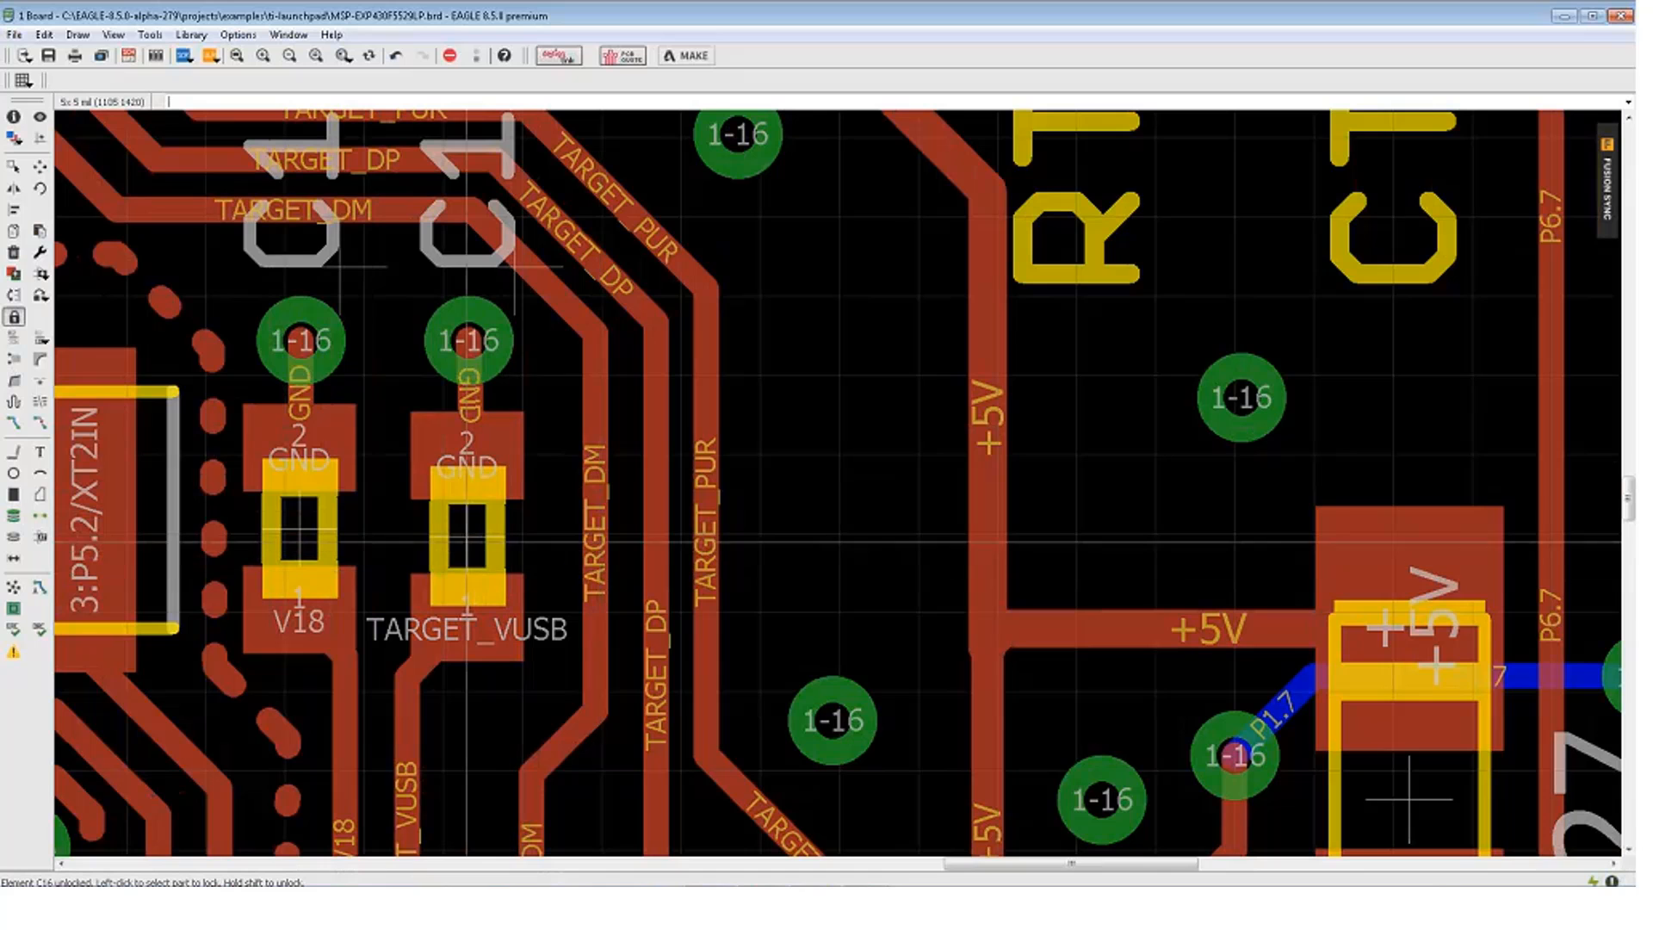
# Lock the dashed GND polygon that surrounds Q4
pyautogui.scroll(-5, 487, 475)
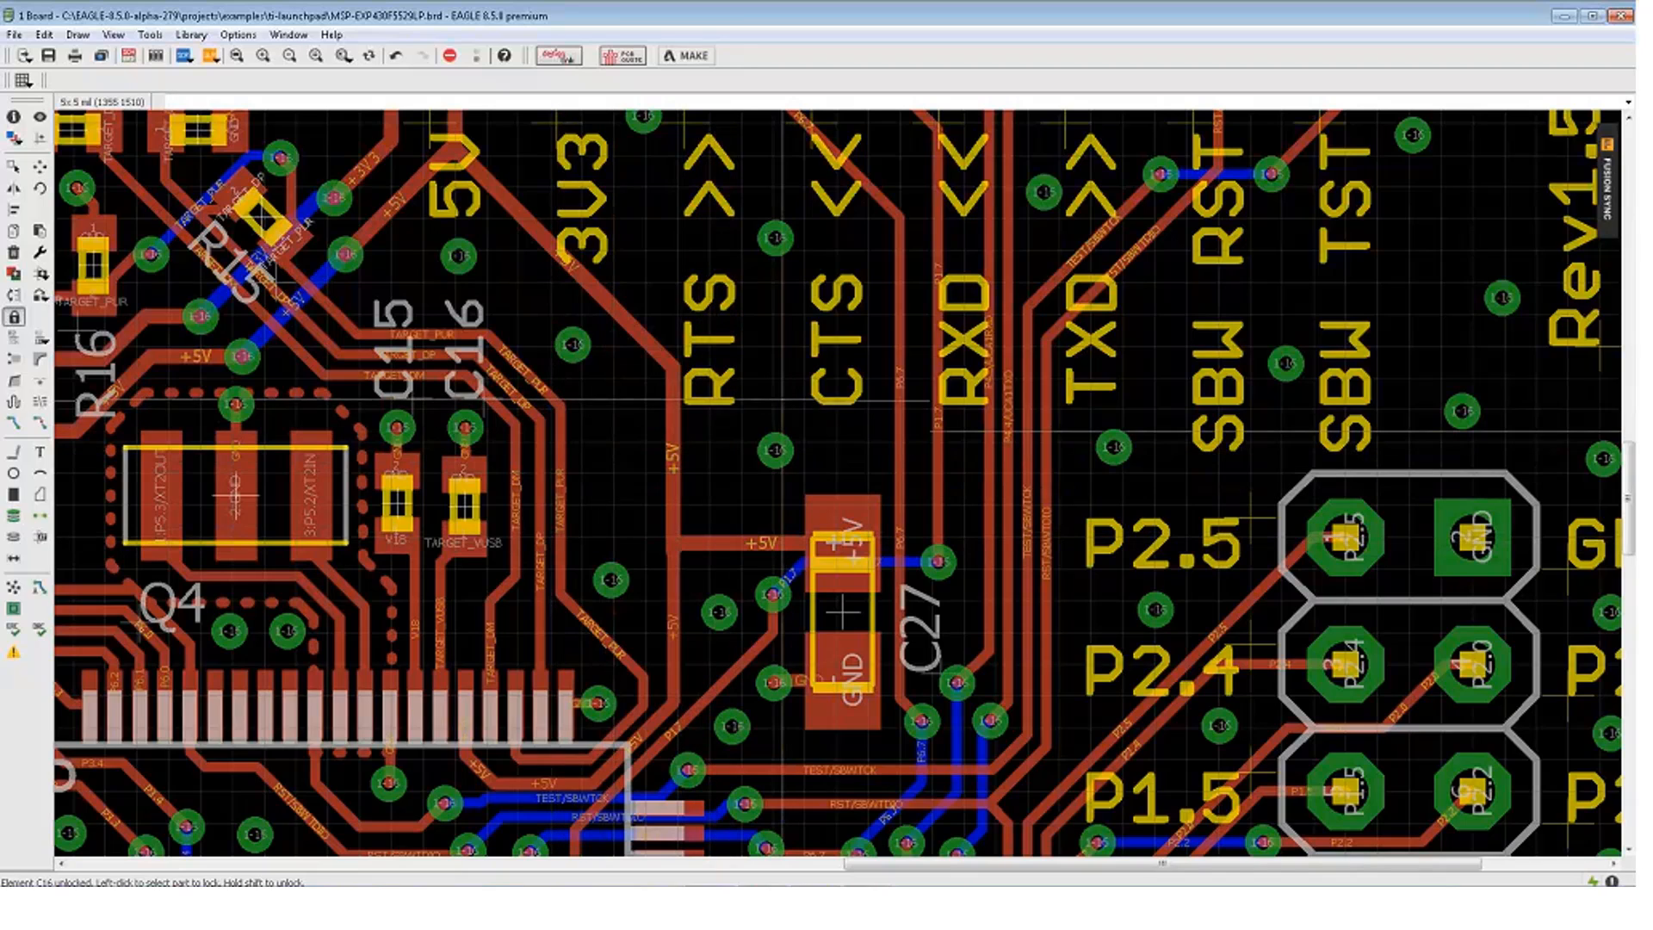
pyautogui.scroll(-2, 654, 443)
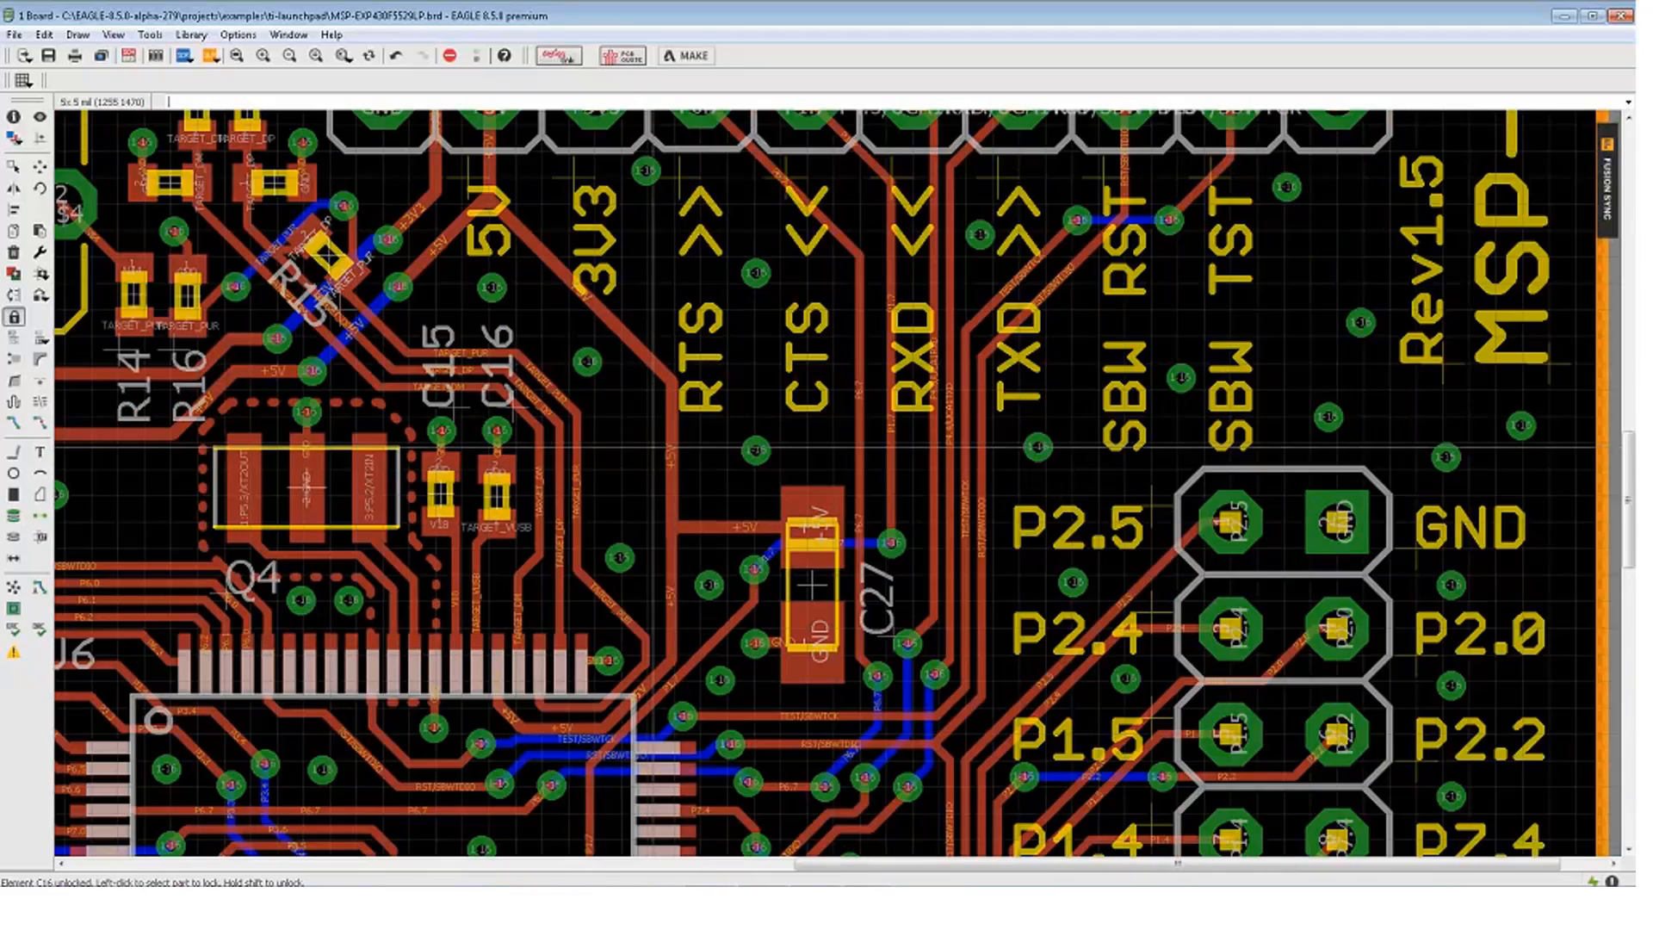
pyautogui.scroll(-2, 1067, 447)
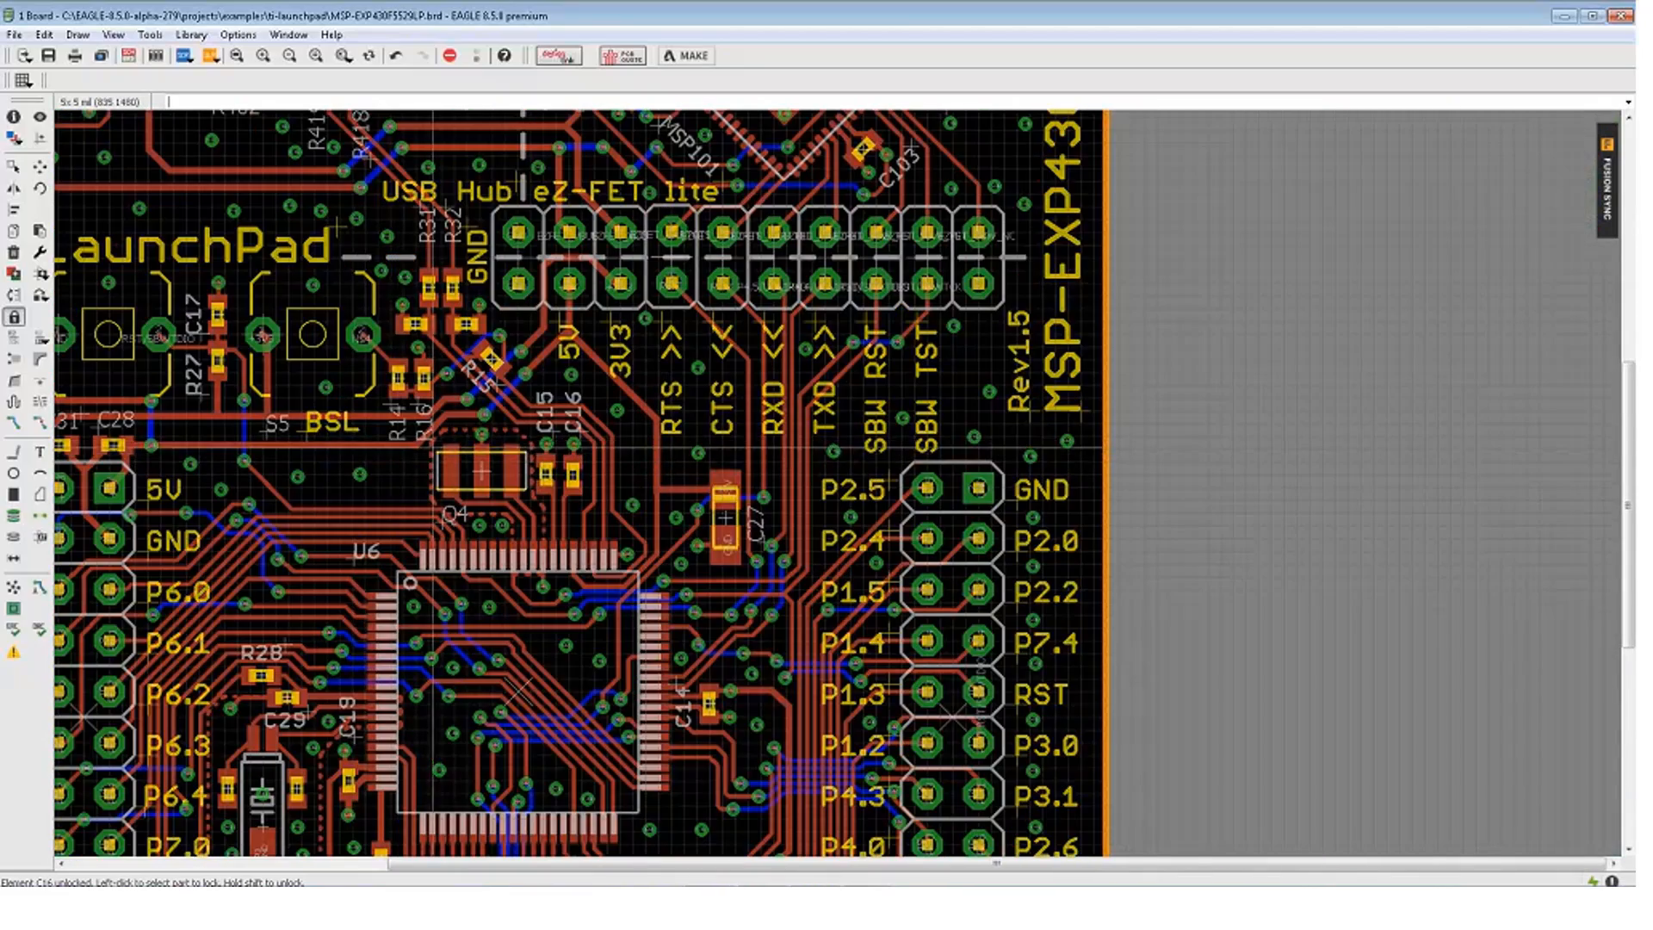
pyautogui.scroll(2, 865, 454)
pyautogui.scroll(1, 441, 454)
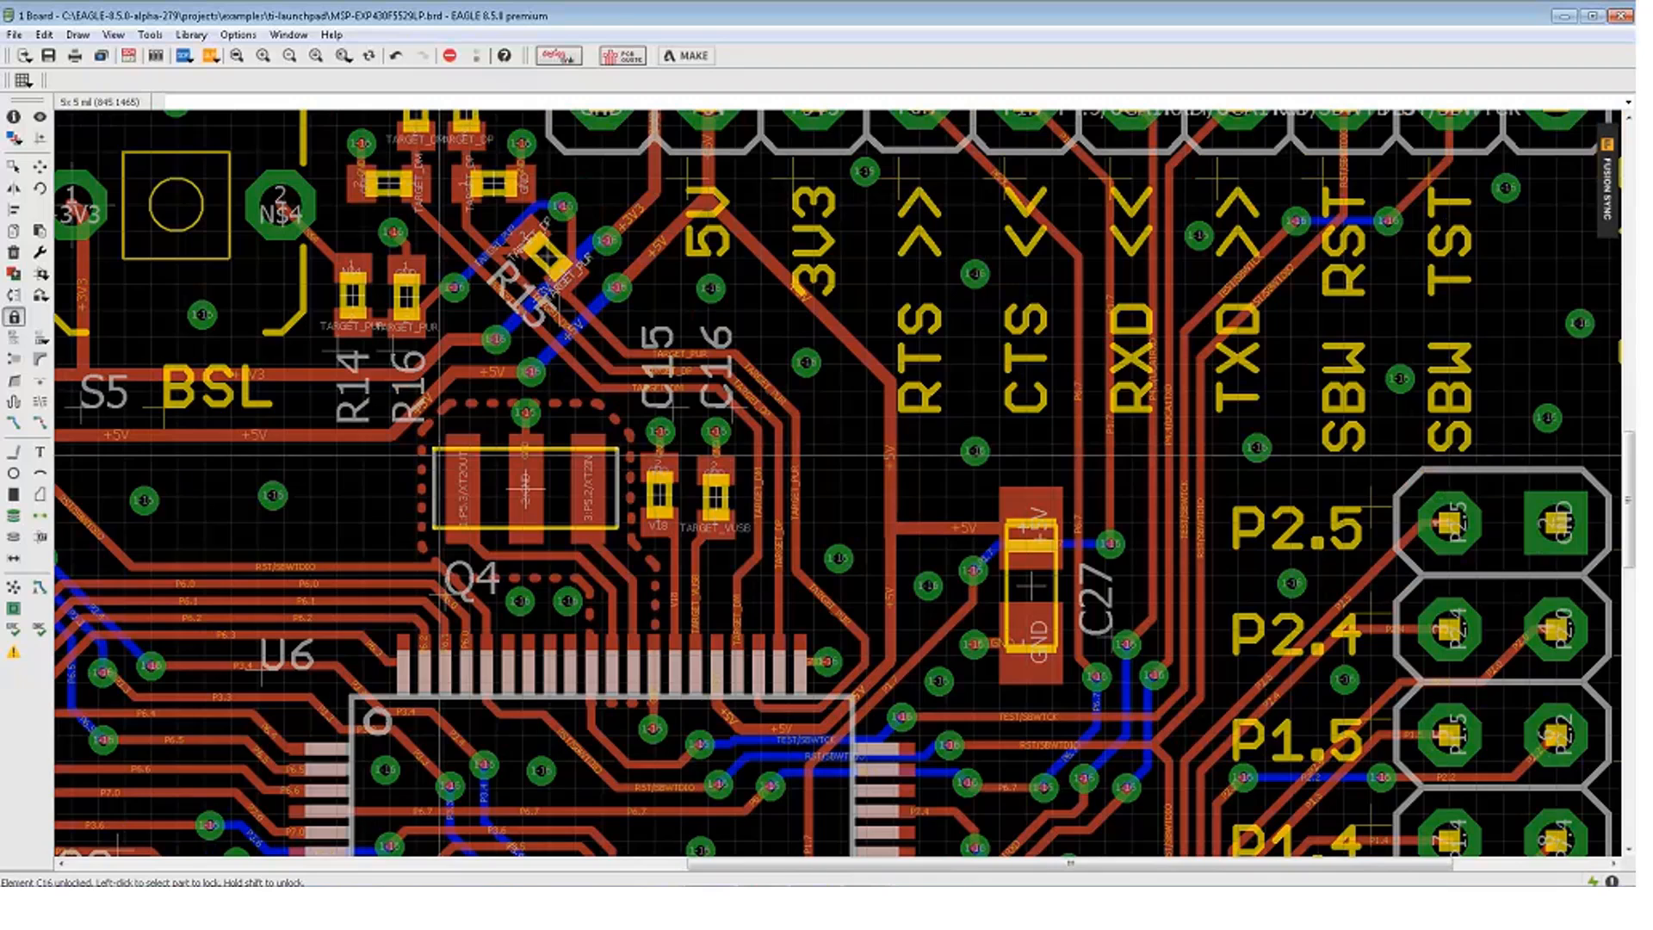
pyautogui.scroll(1, 441, 453)
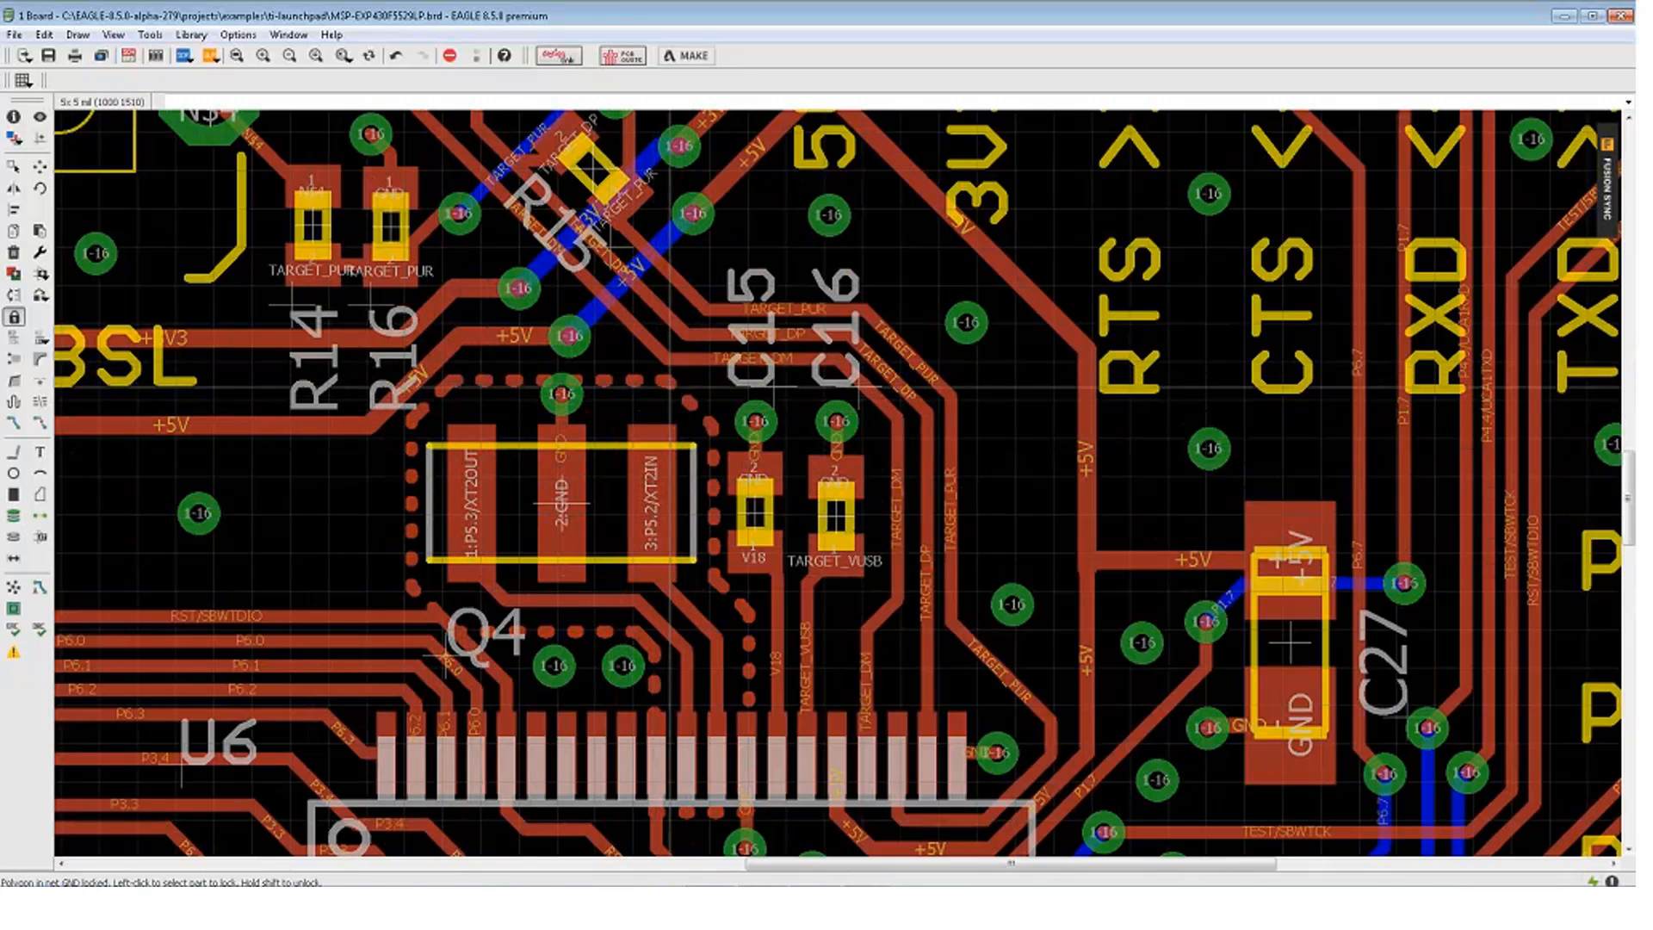
# Start the Move command, switch to Info, and open the properties of the dashed GND polygon around Q4
pyautogui.press('F7')
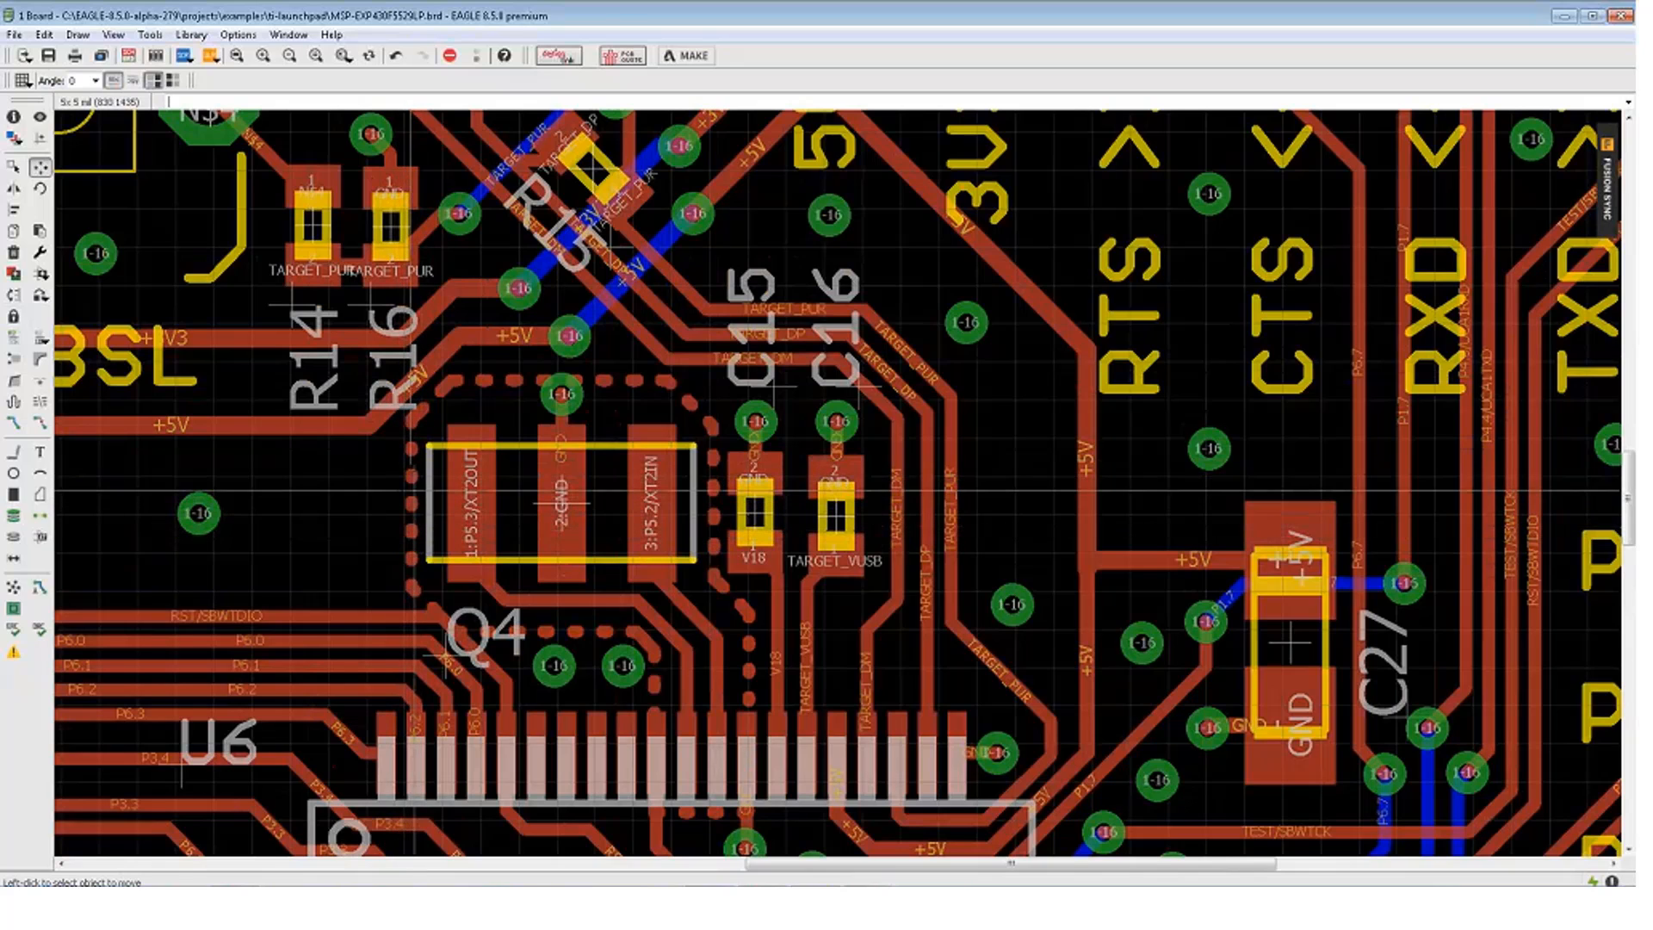
pyautogui.click(14, 116)
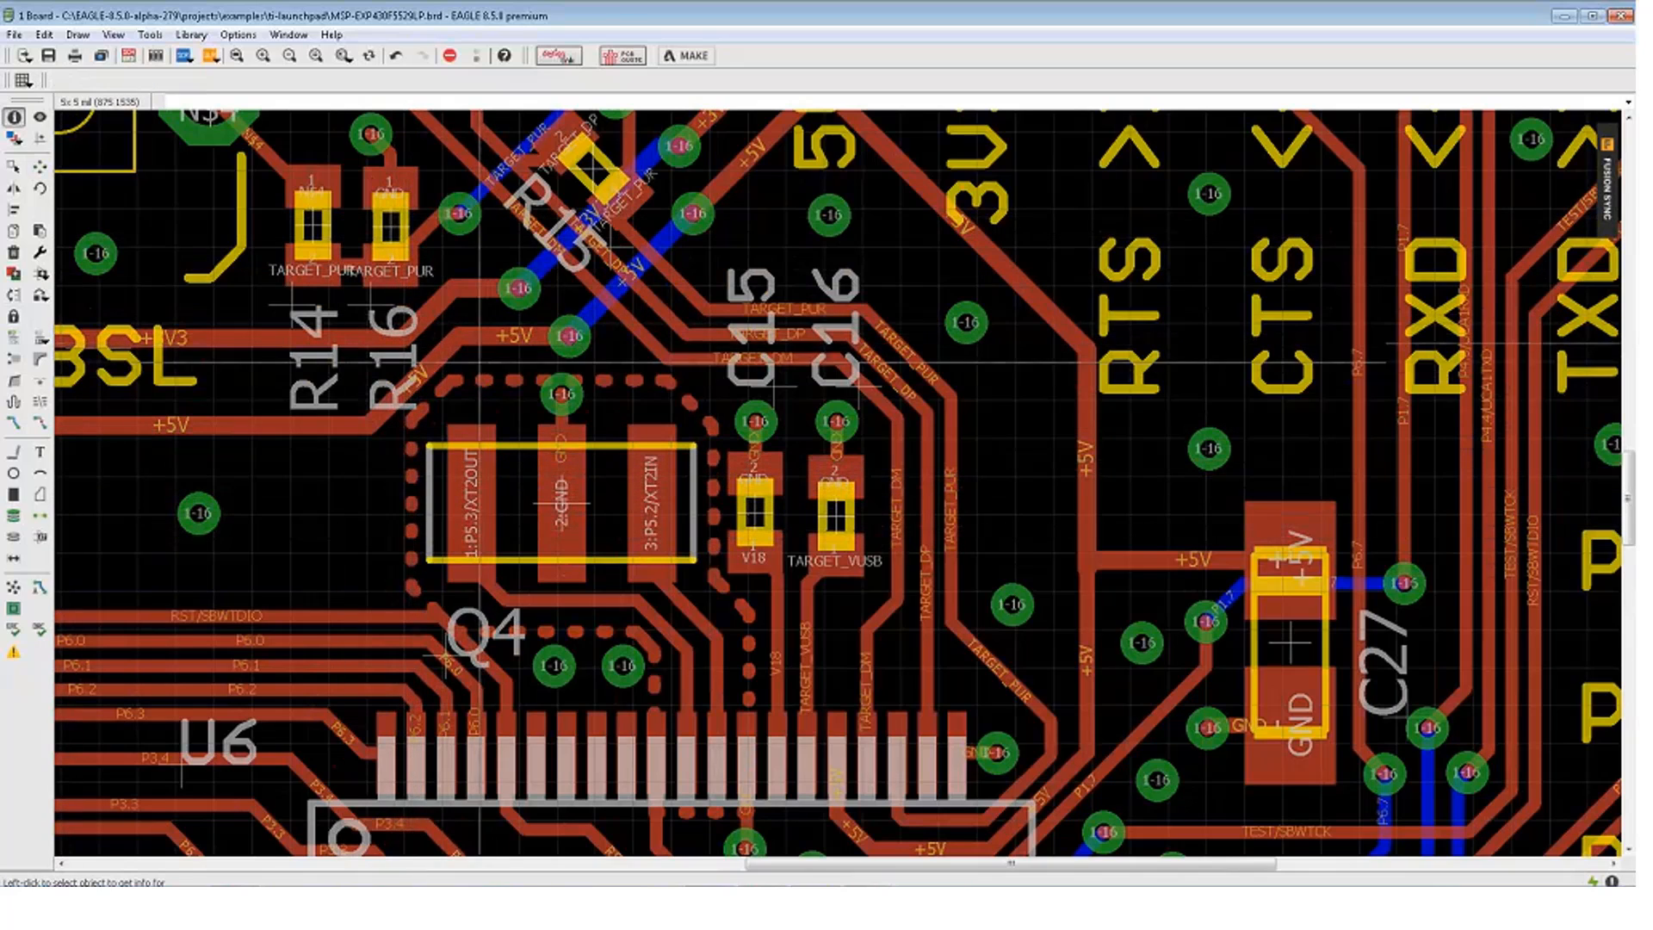
pyautogui.click(489, 377)
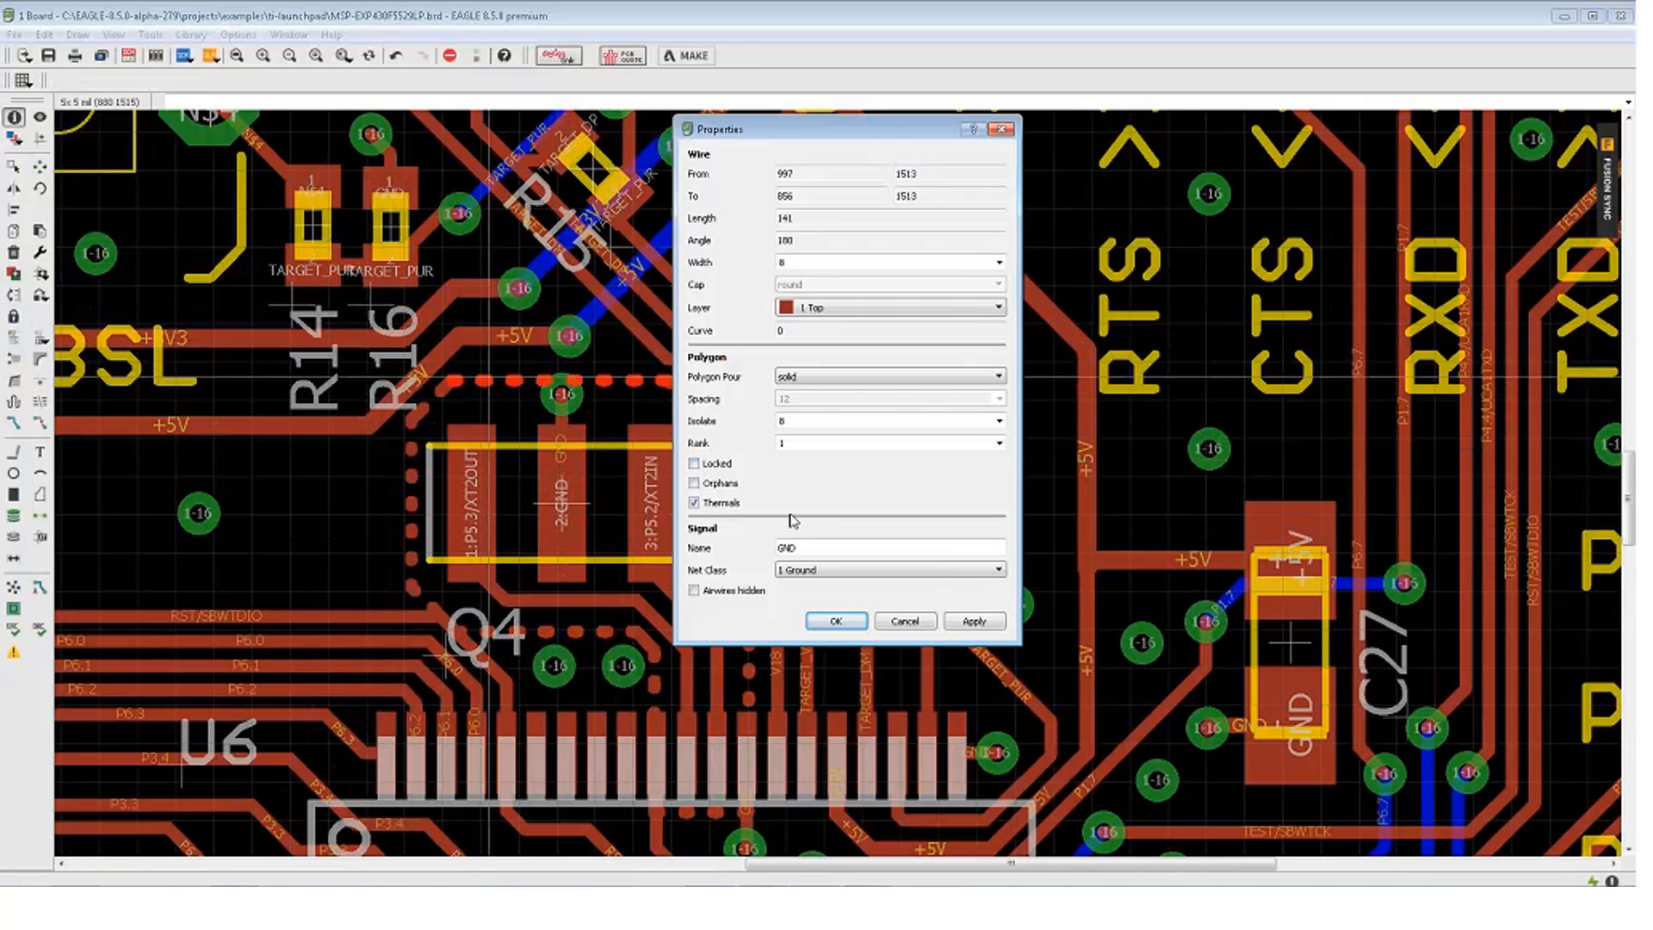
# Reopen the properties of the dashed GND polygon around Q4 for review, and close them without changes
pyautogui.click(813, 623)
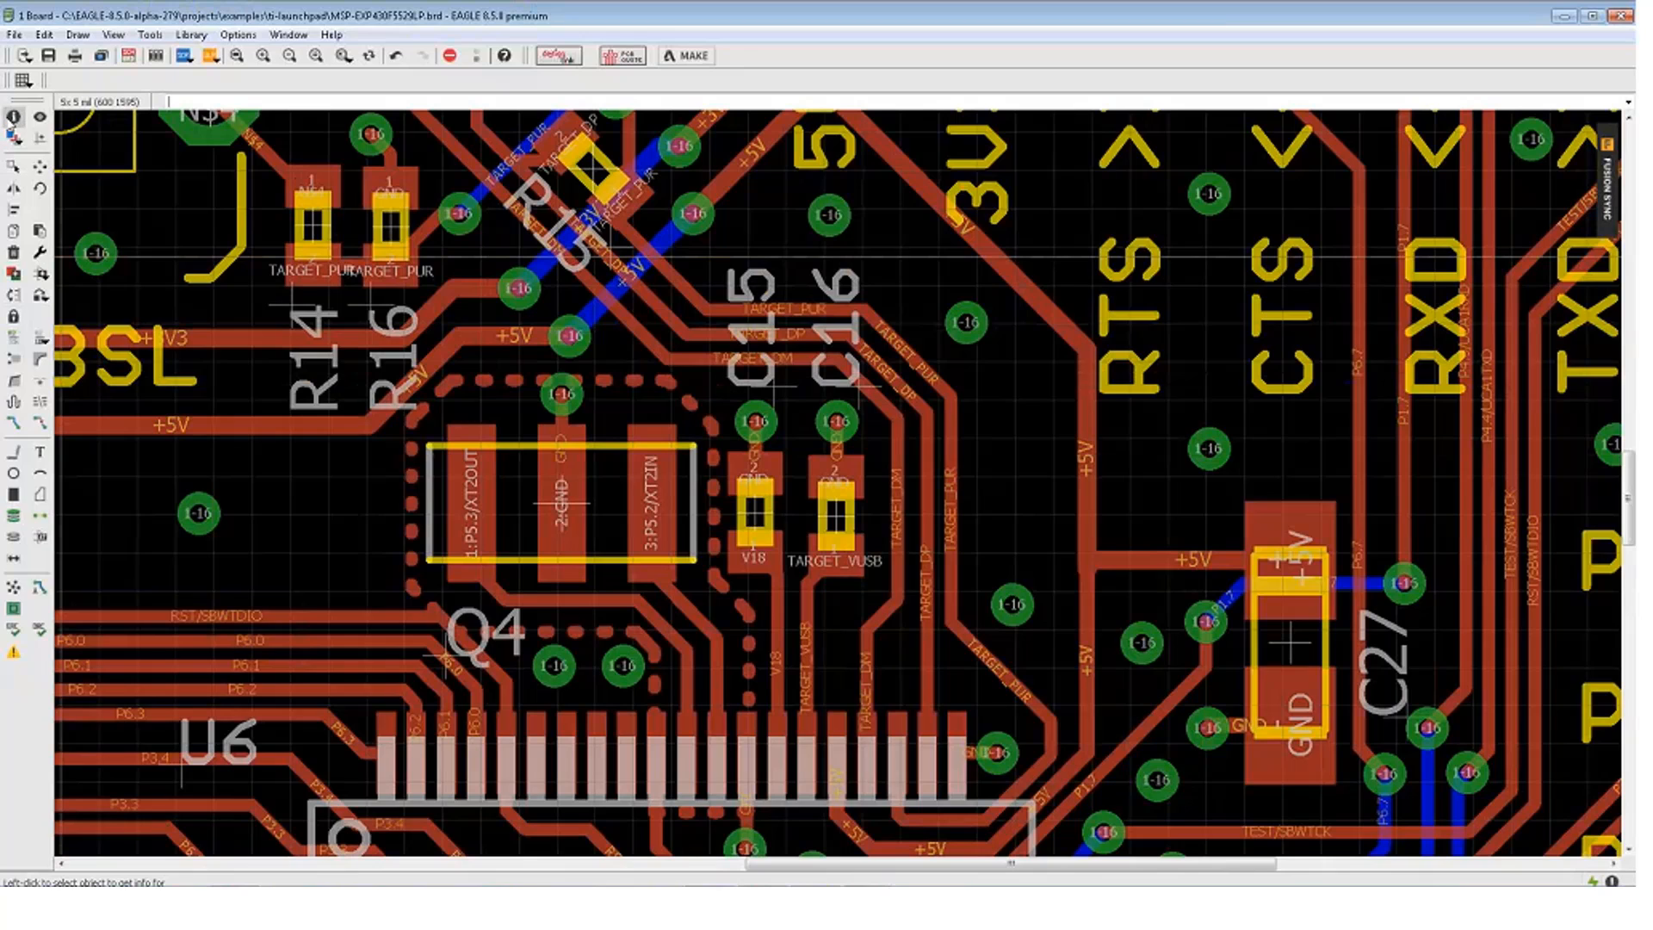
pyautogui.click(497, 381)
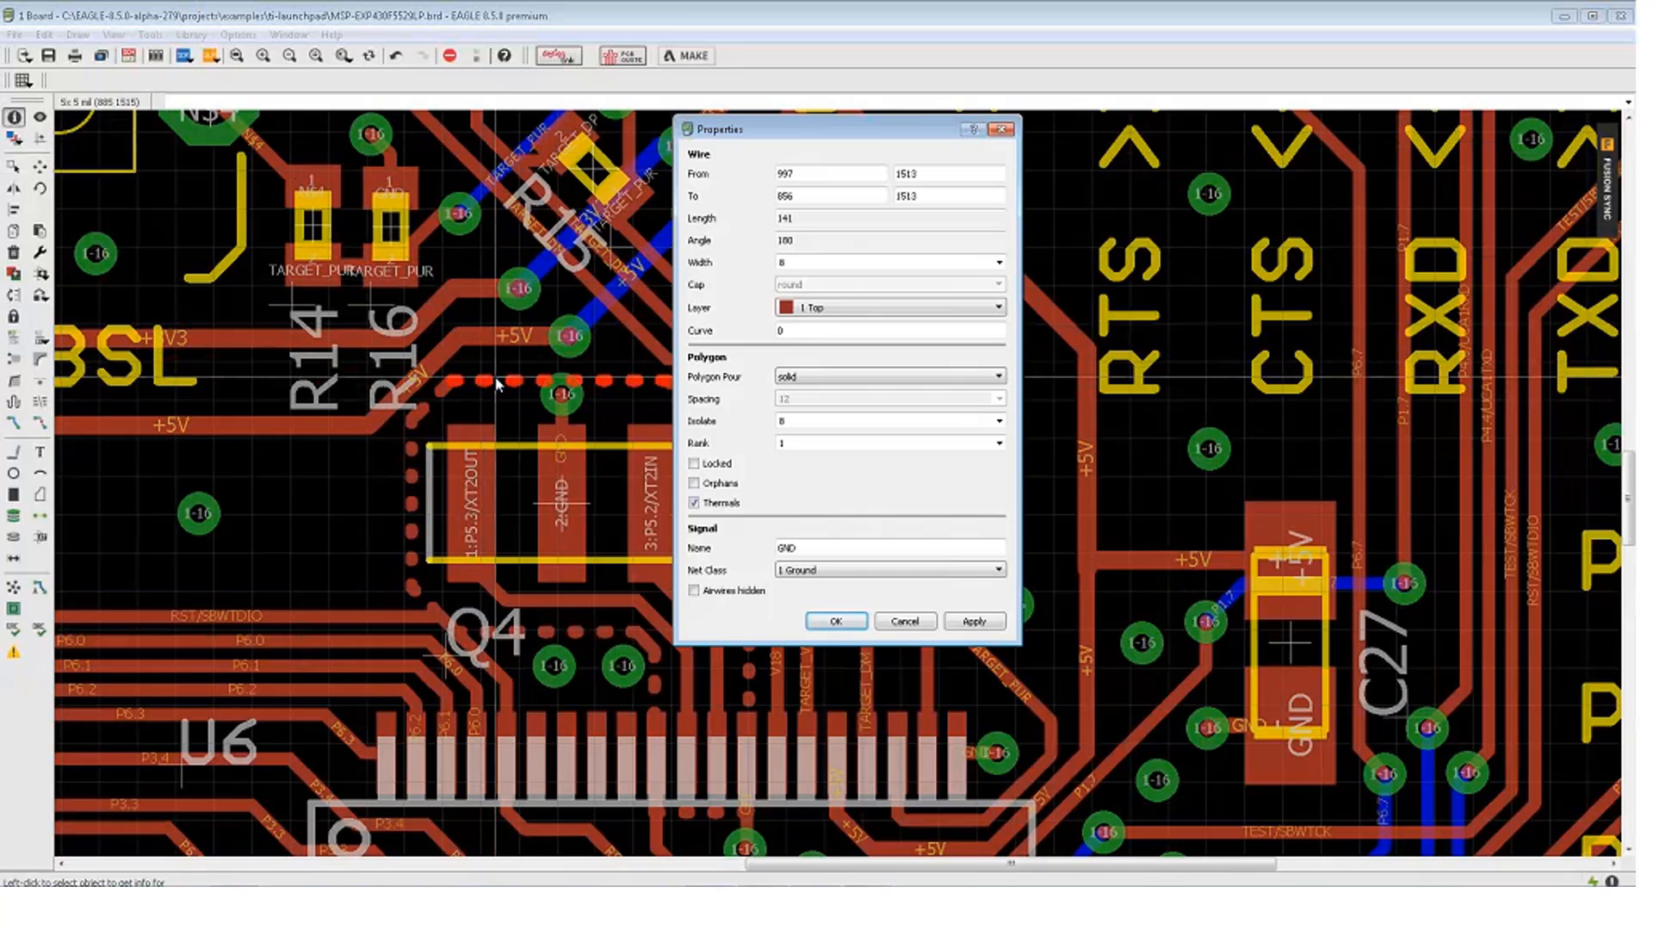
pyautogui.click(925, 621)
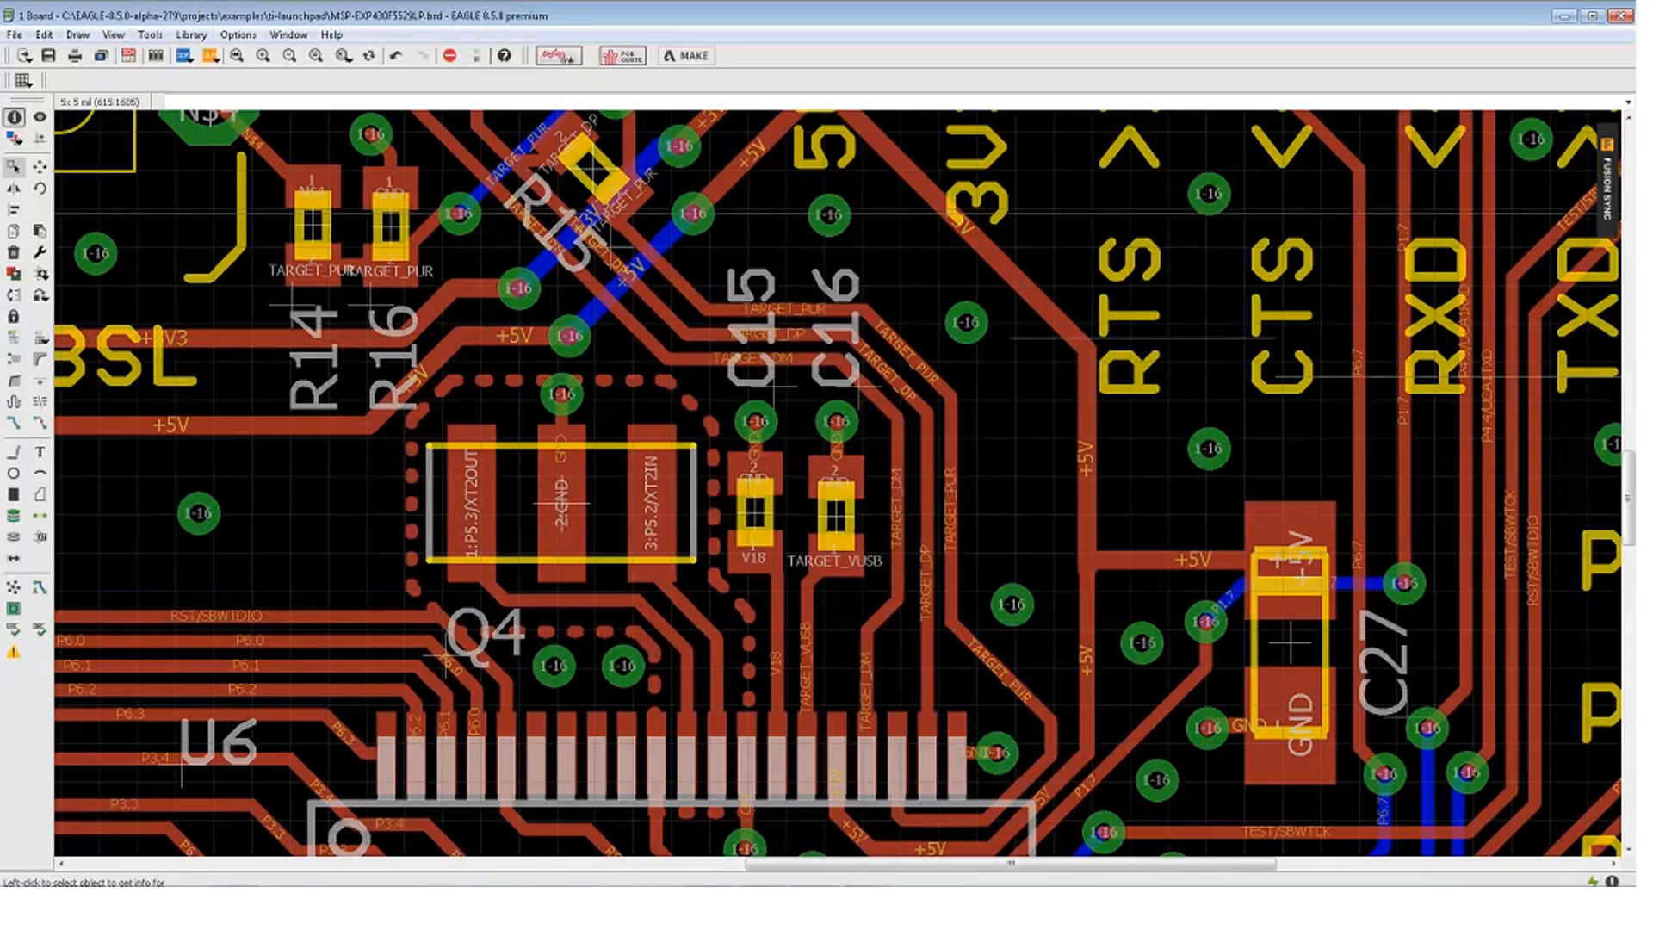
# Start the Move command, switch to Info, and view the properties of the GND via above C27 near the CTS label
pyautogui.click(40, 168)
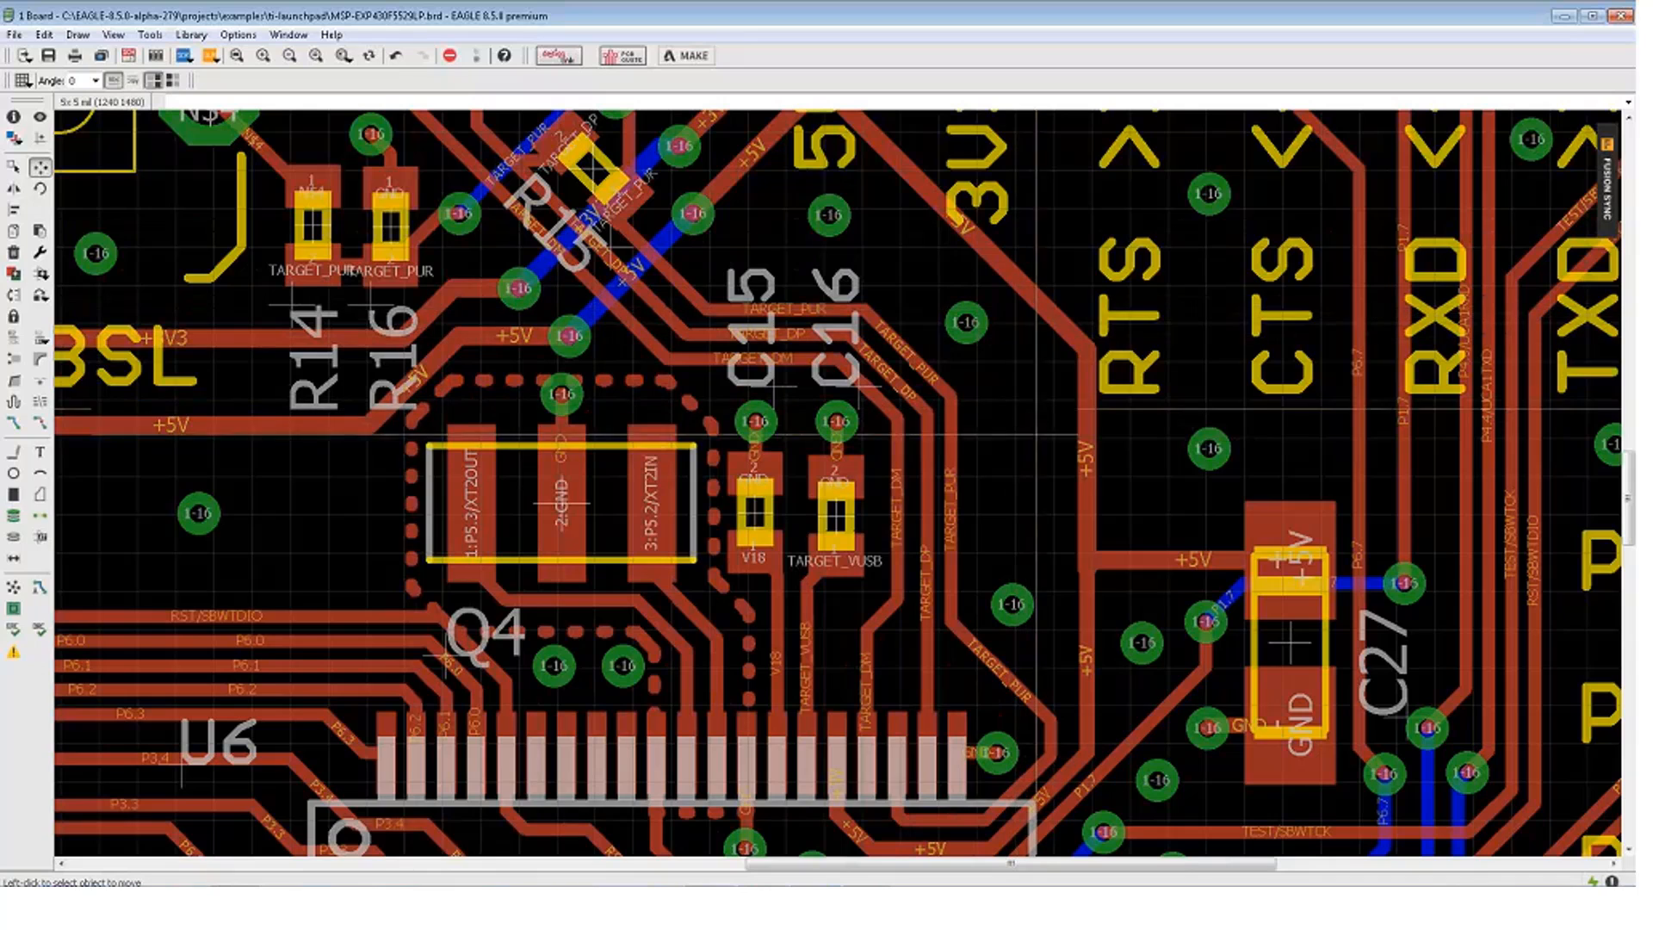
pyautogui.click(14, 116)
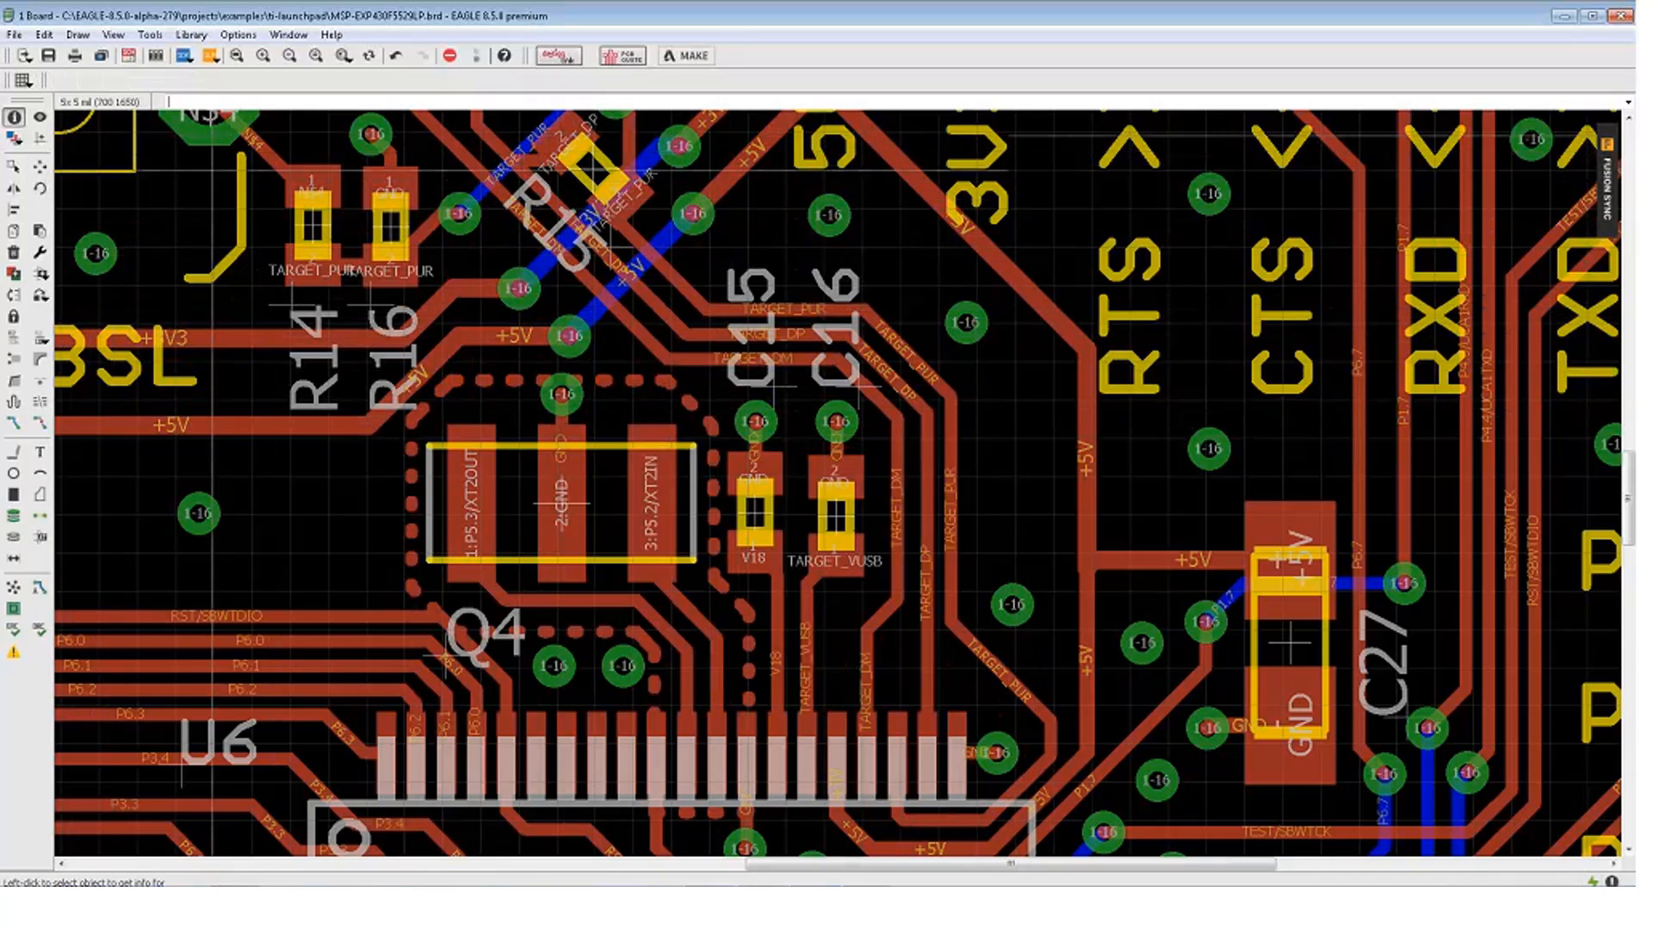
pyautogui.click(1207, 449)
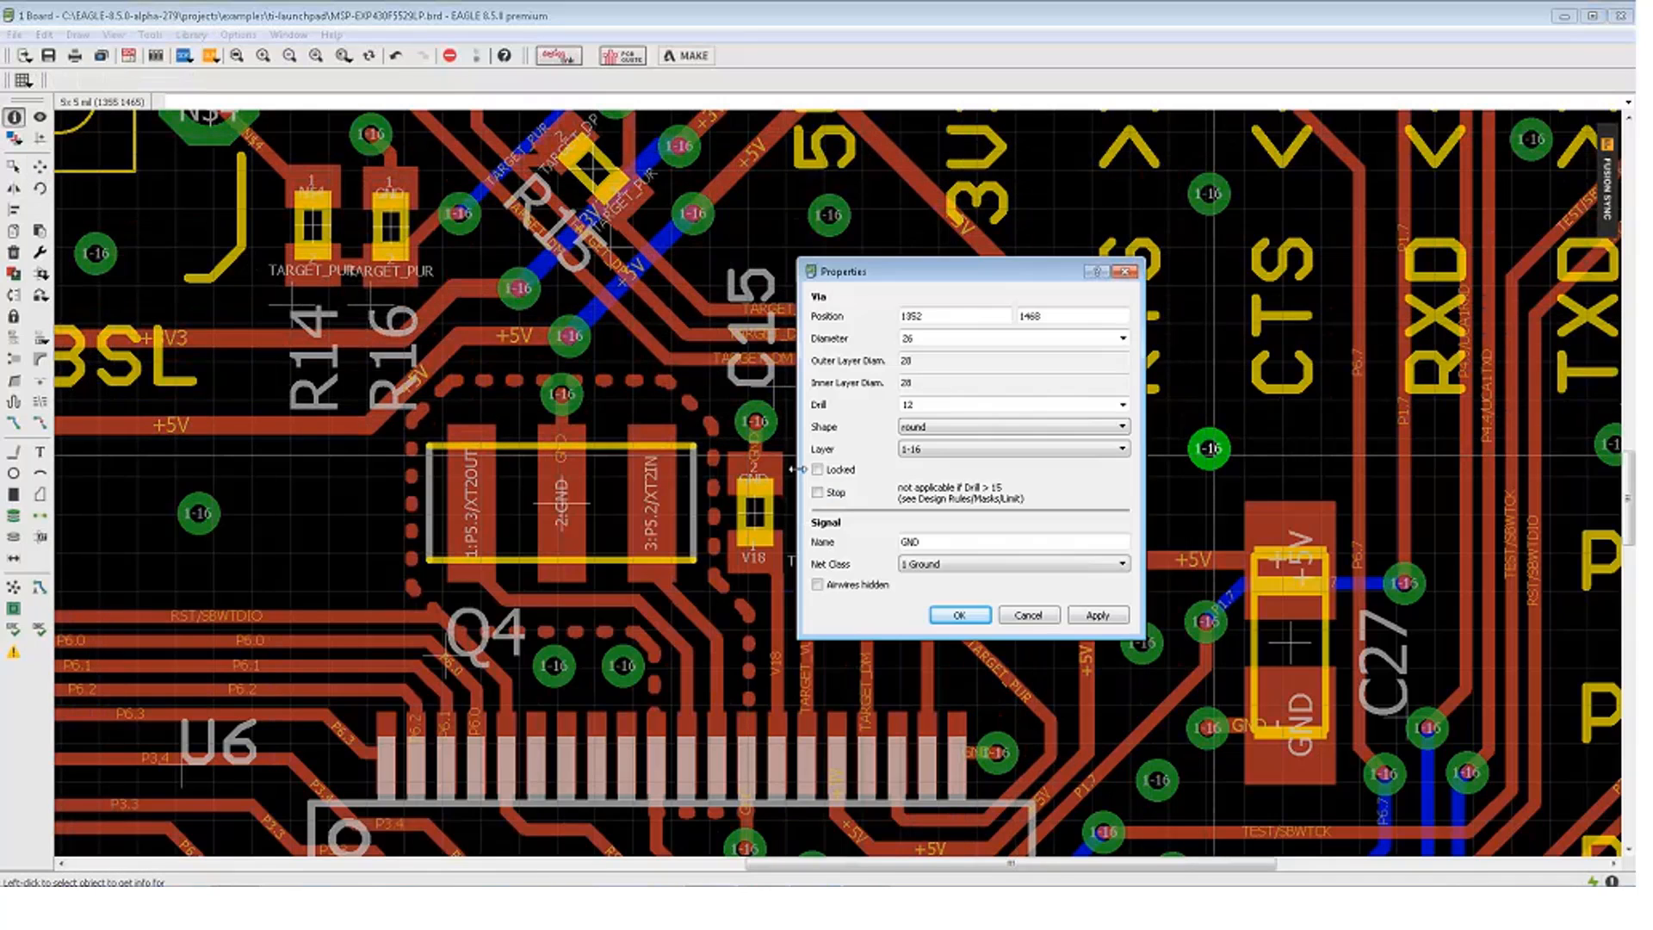
pyautogui.click(1027, 614)
# Lock the parallel P4.5/UCA1RXD, P4.4/UCA1TXD, TEST/SBWTCK and RST/SBWTDIO traces beside C27
pyautogui.scroll(-2, 1020, 349)
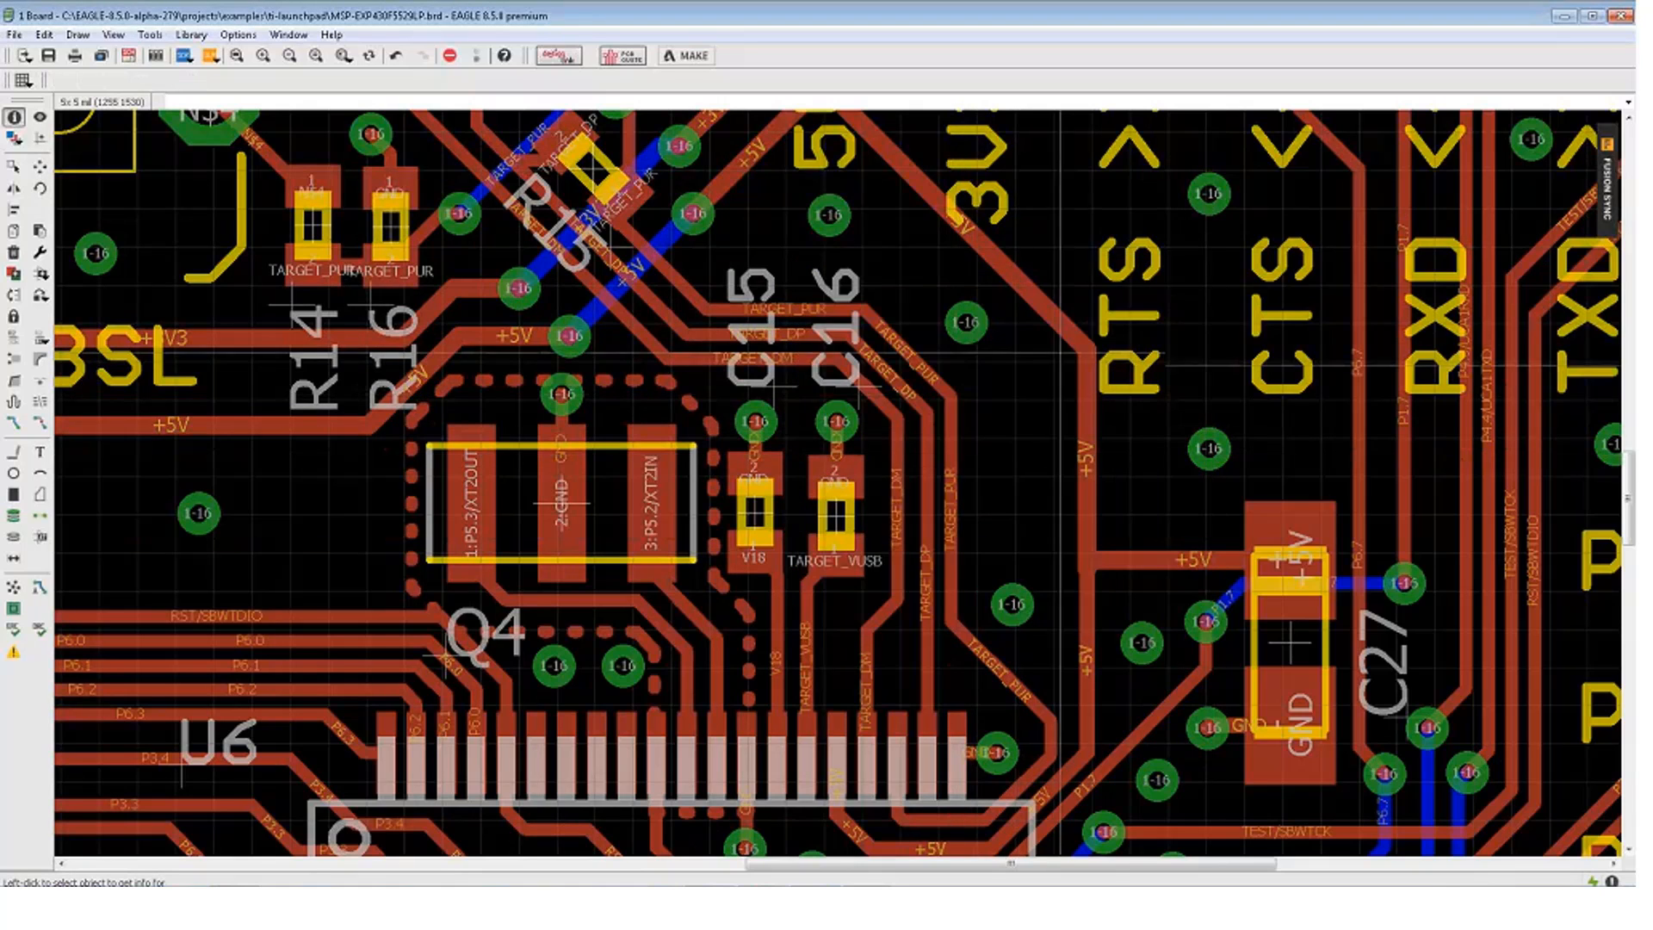
pyautogui.scroll(-1, 1015, 349)
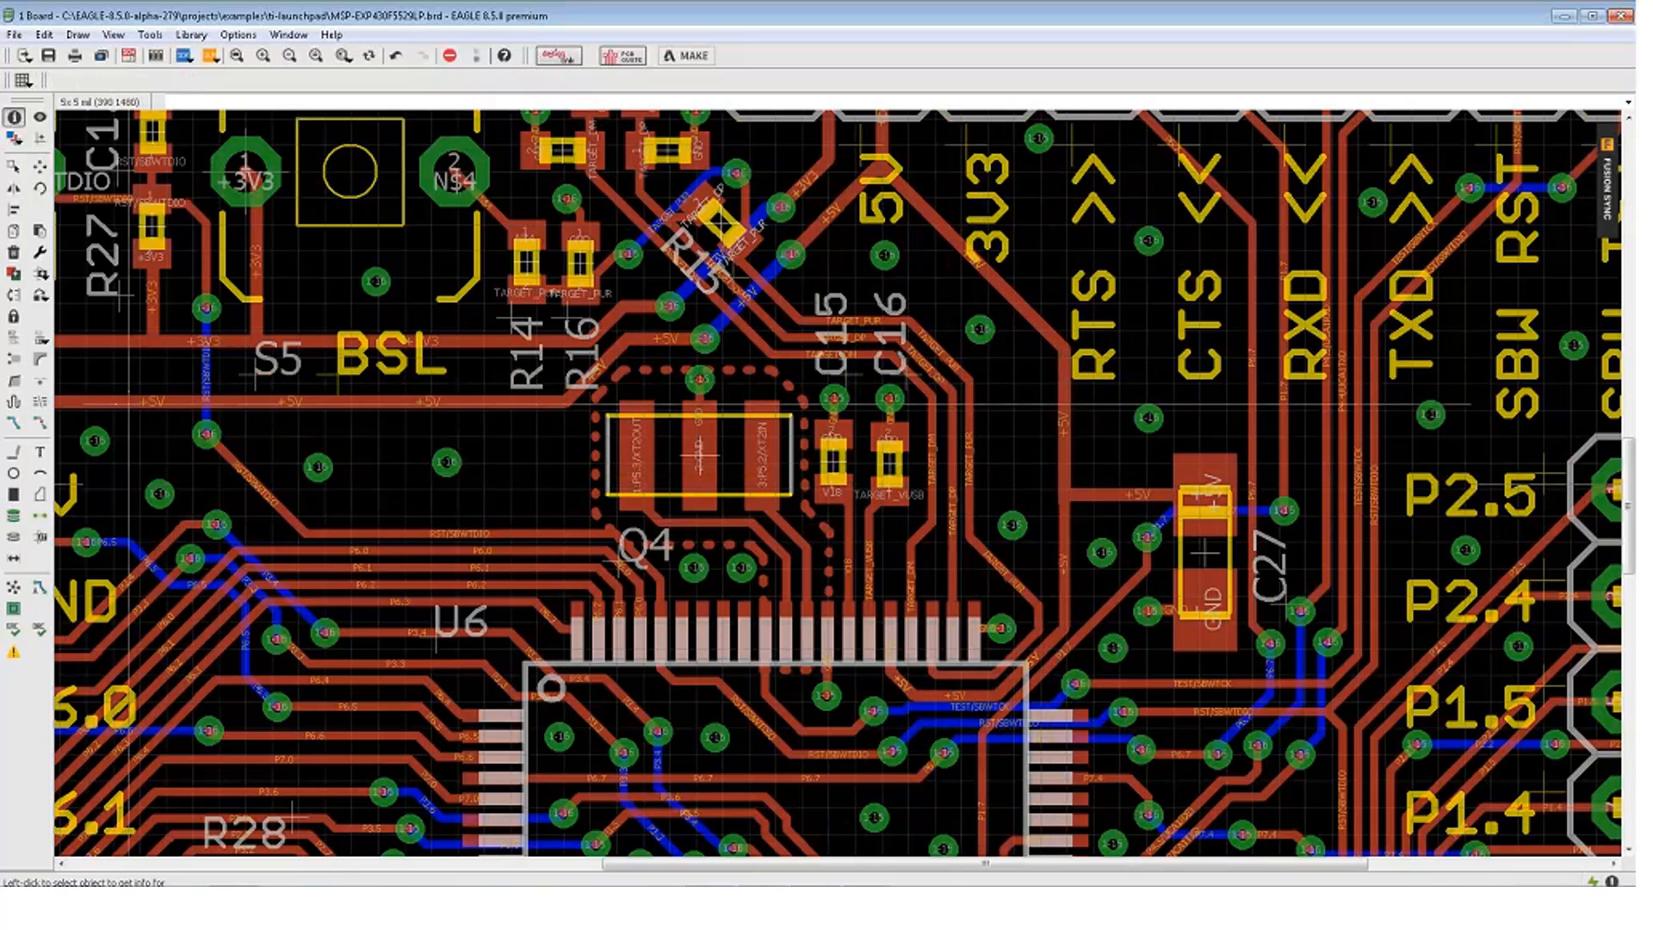
pyautogui.click(14, 317)
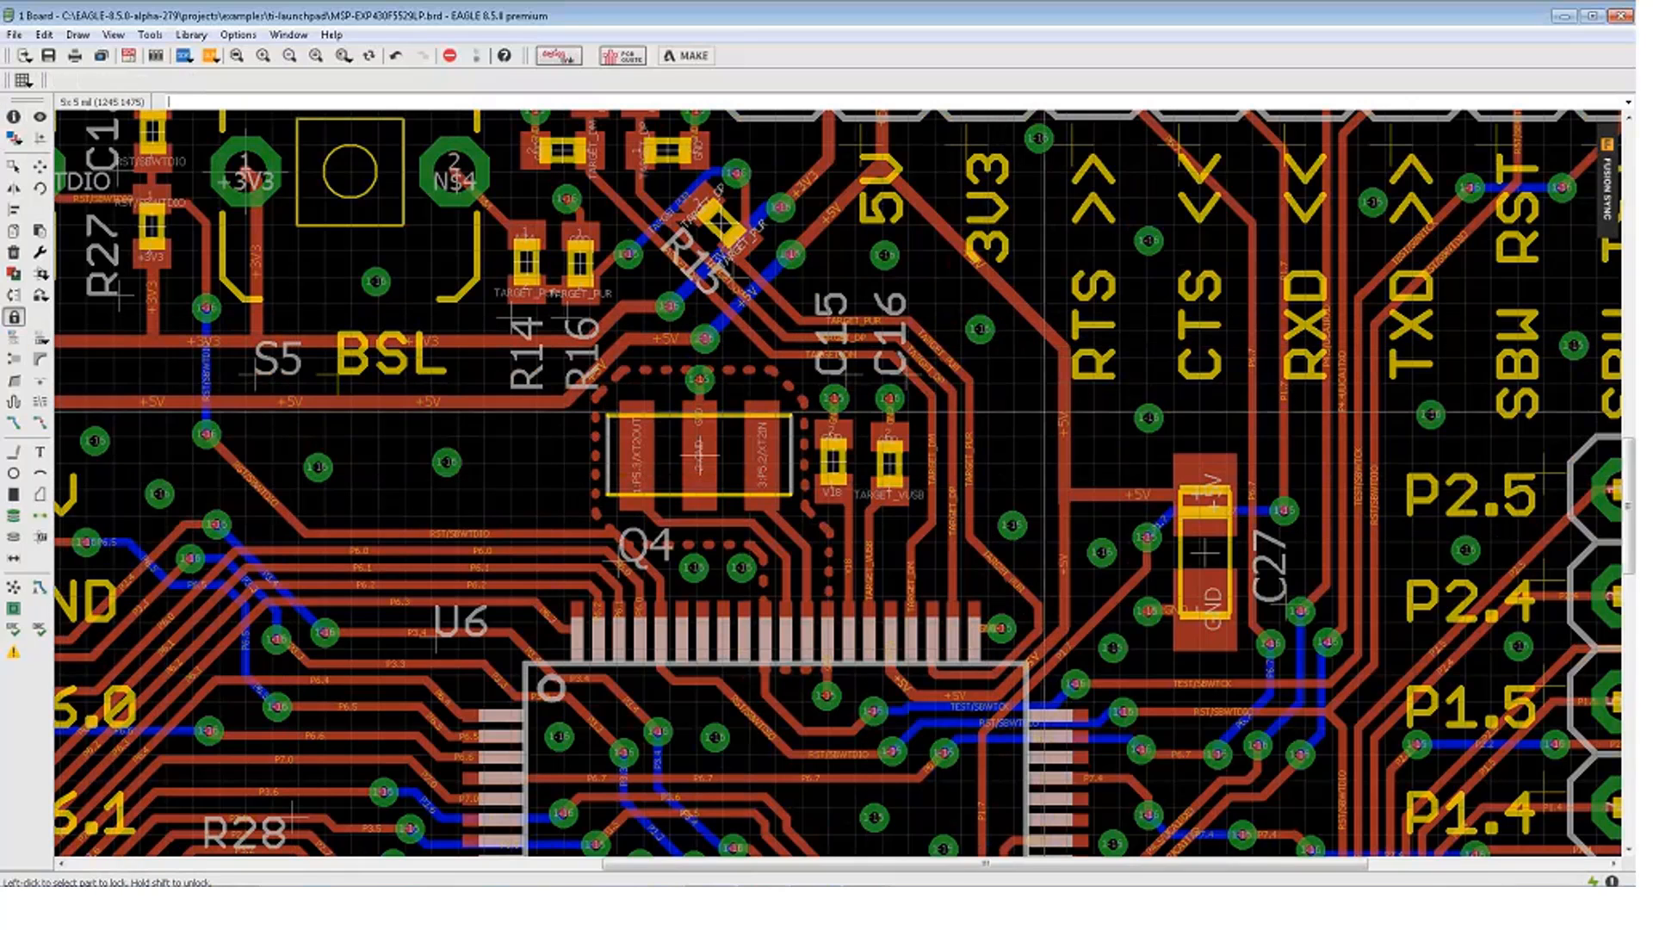
pyautogui.scroll(-1, 1392, 452)
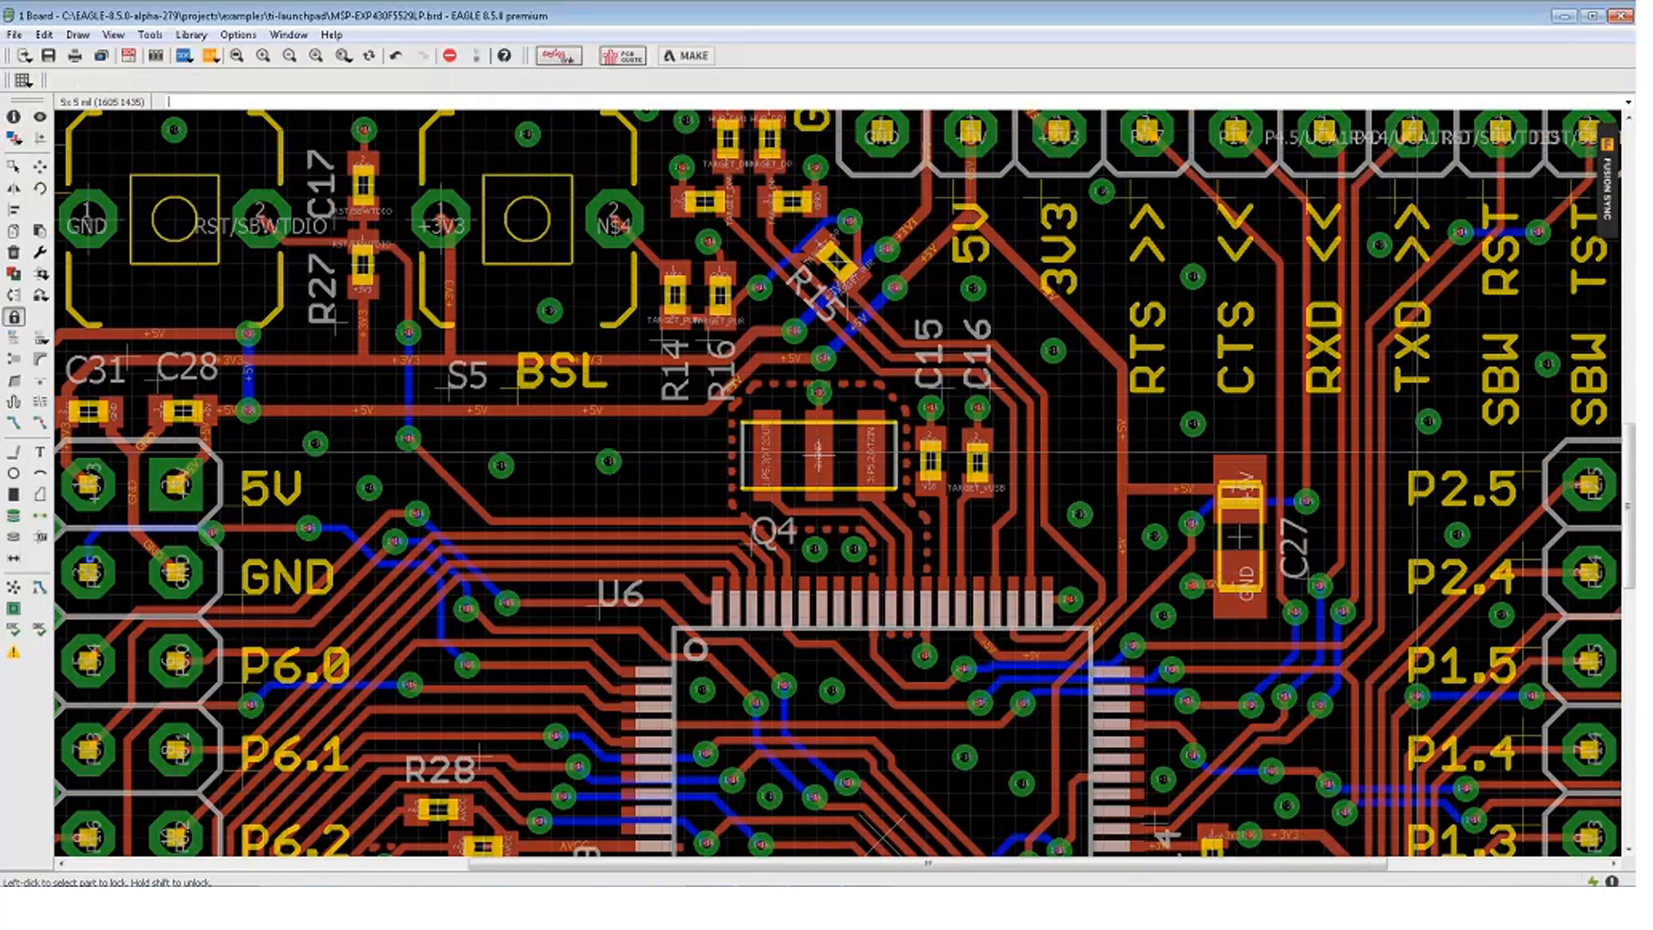
pyautogui.moveTo(1410, 452); pyautogui.dragTo(953, 498, button='middle')
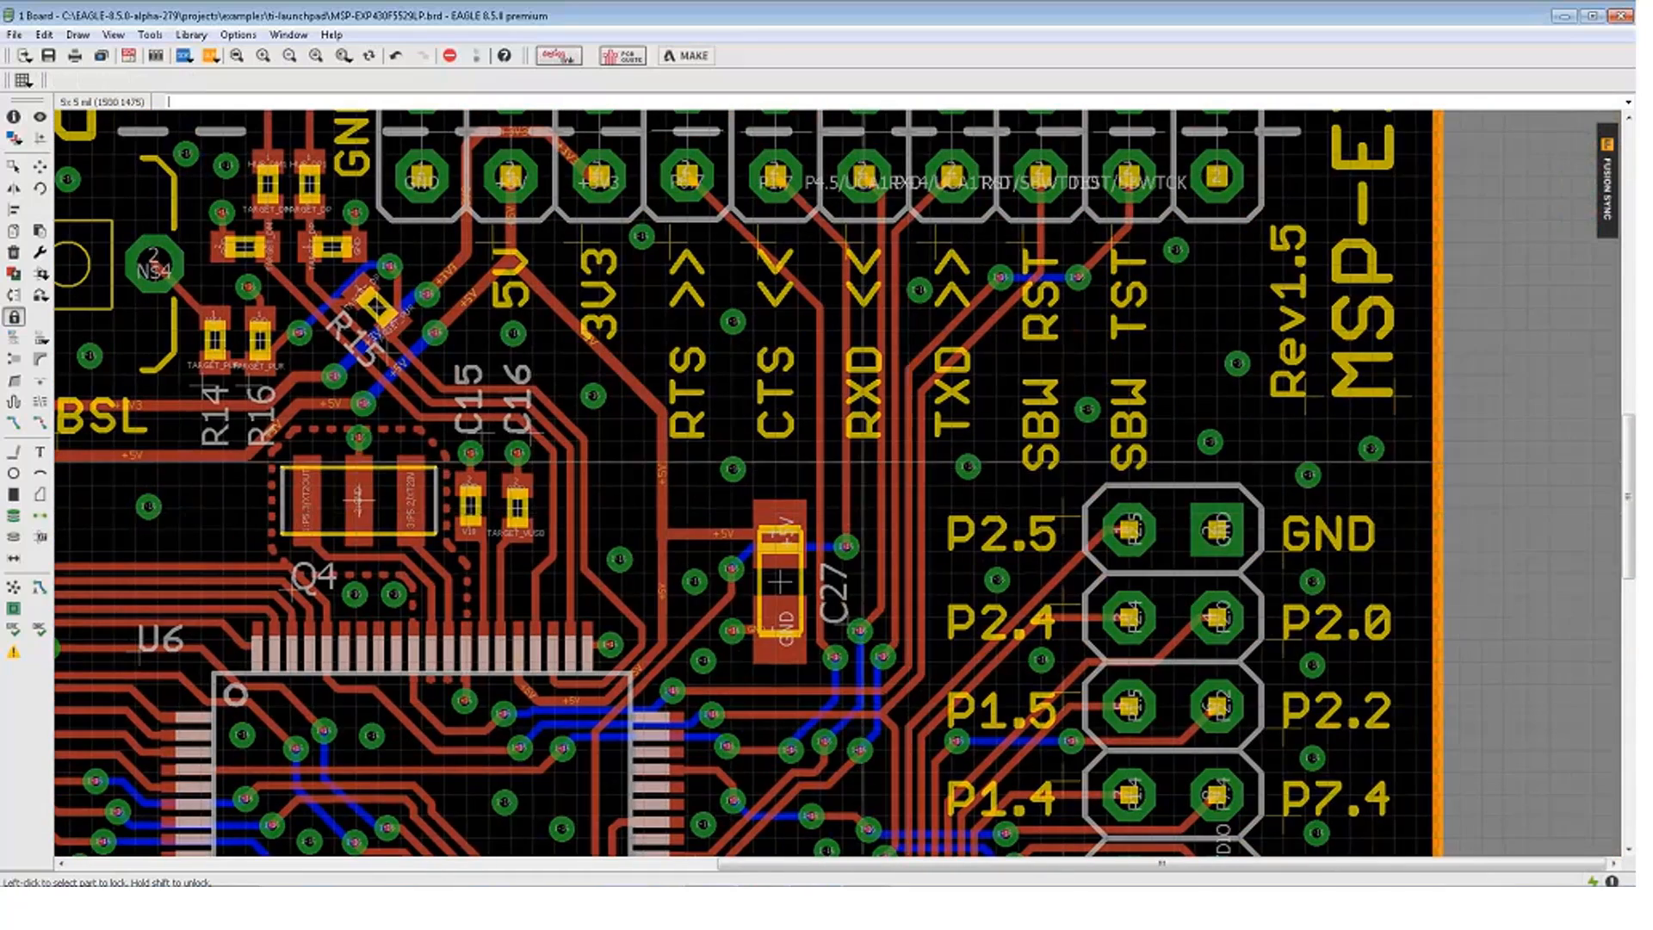
pyautogui.scroll(4, 863, 467)
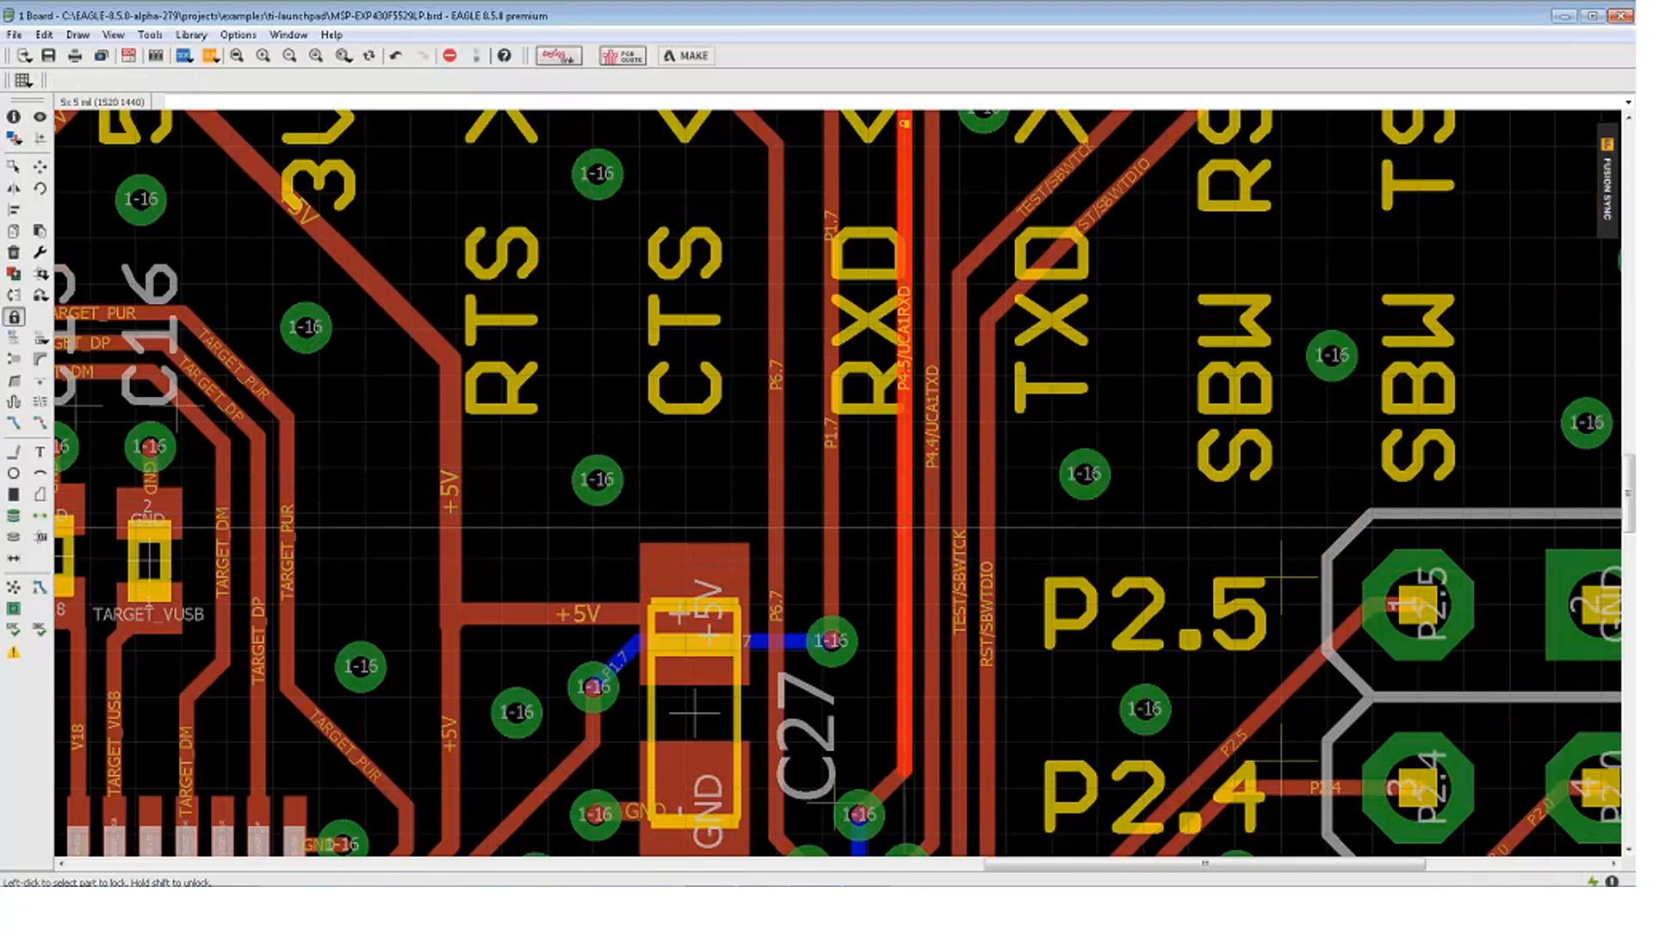
pyautogui.click(932, 531)
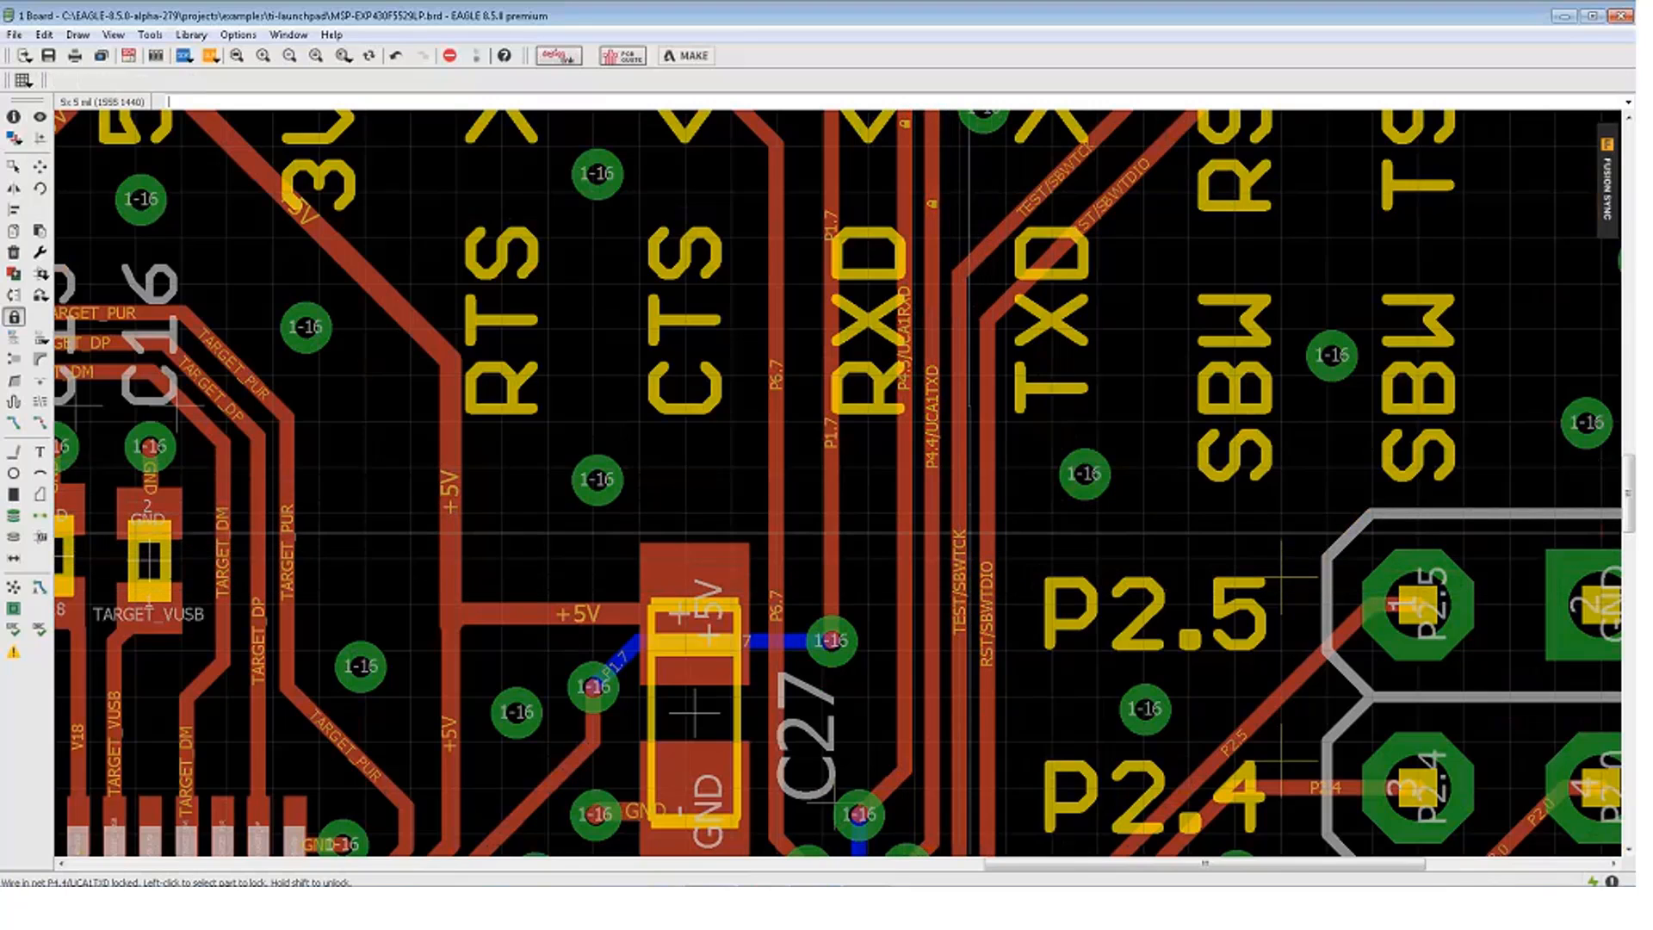
pyautogui.click(960, 518)
pyautogui.click(987, 540)
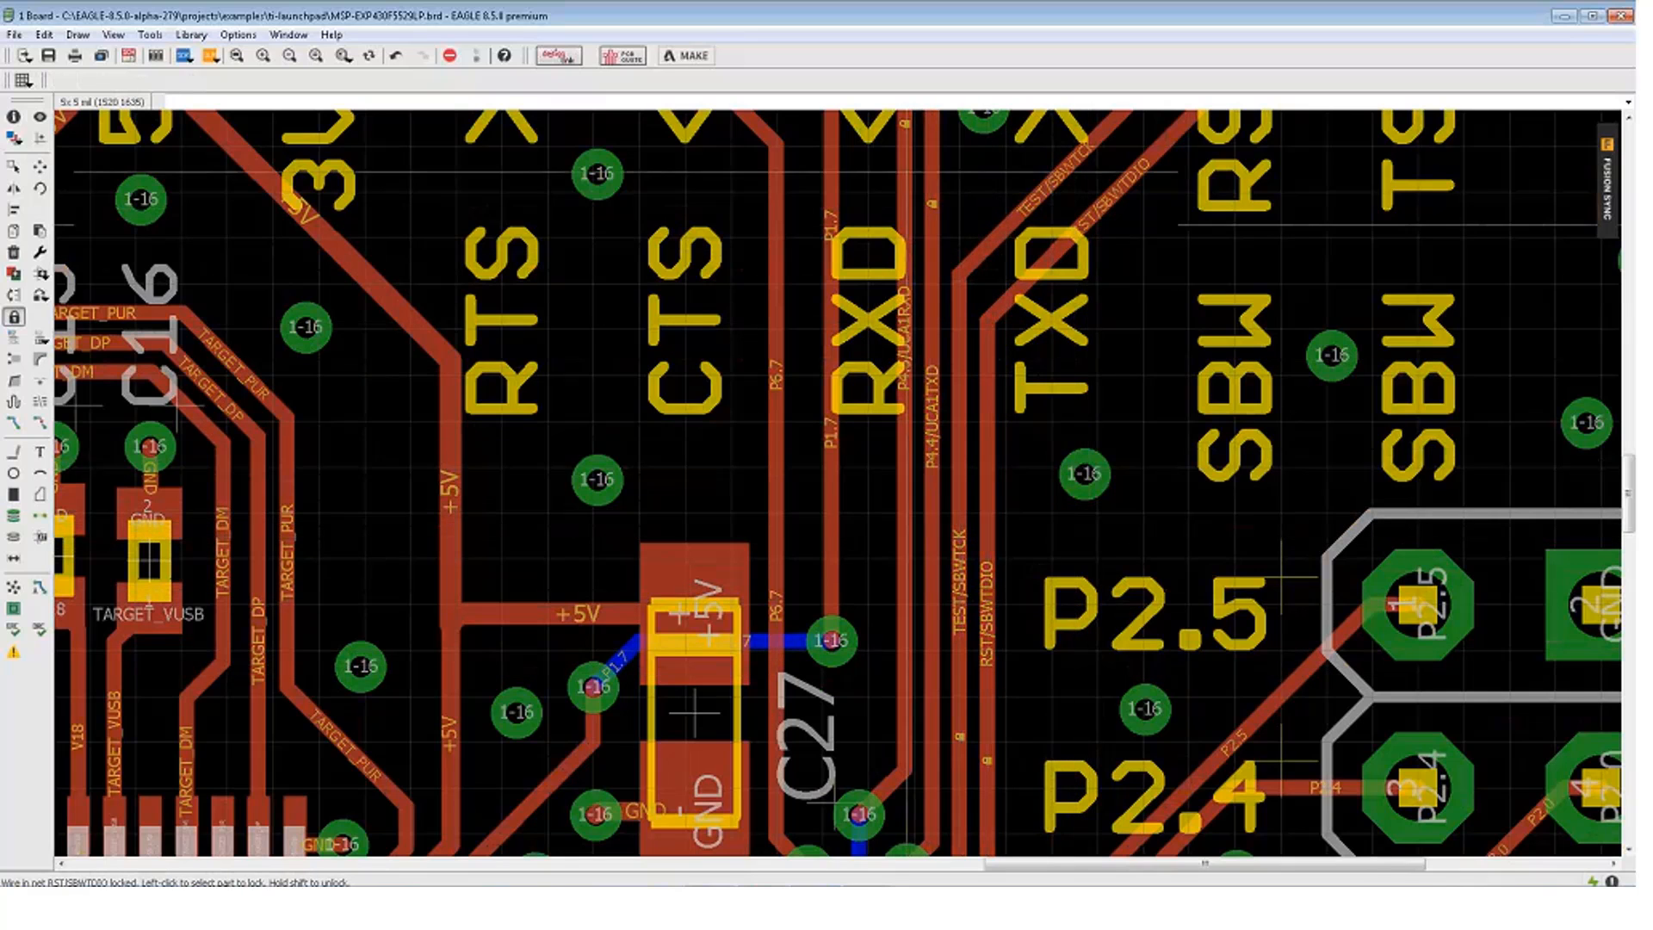
# Try moving the diagonal TEST/SBWTCK trace and its via near the TXD label, and cancel the move
pyautogui.scroll(-3, 929, 433)
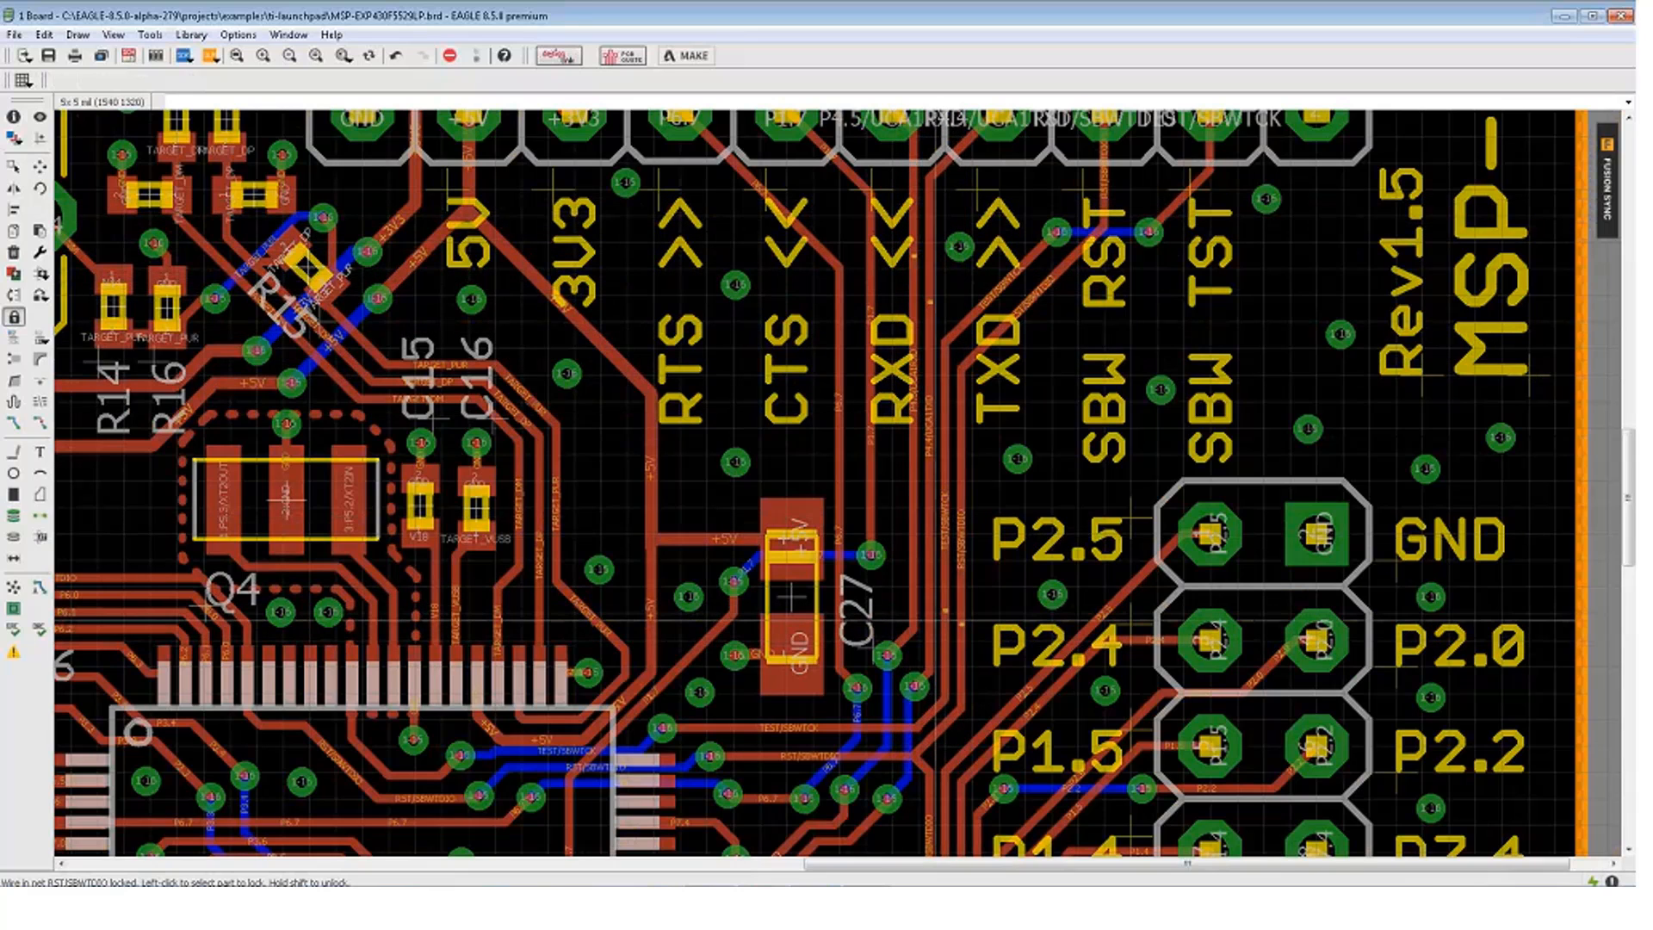
pyautogui.scroll(3, 928, 617)
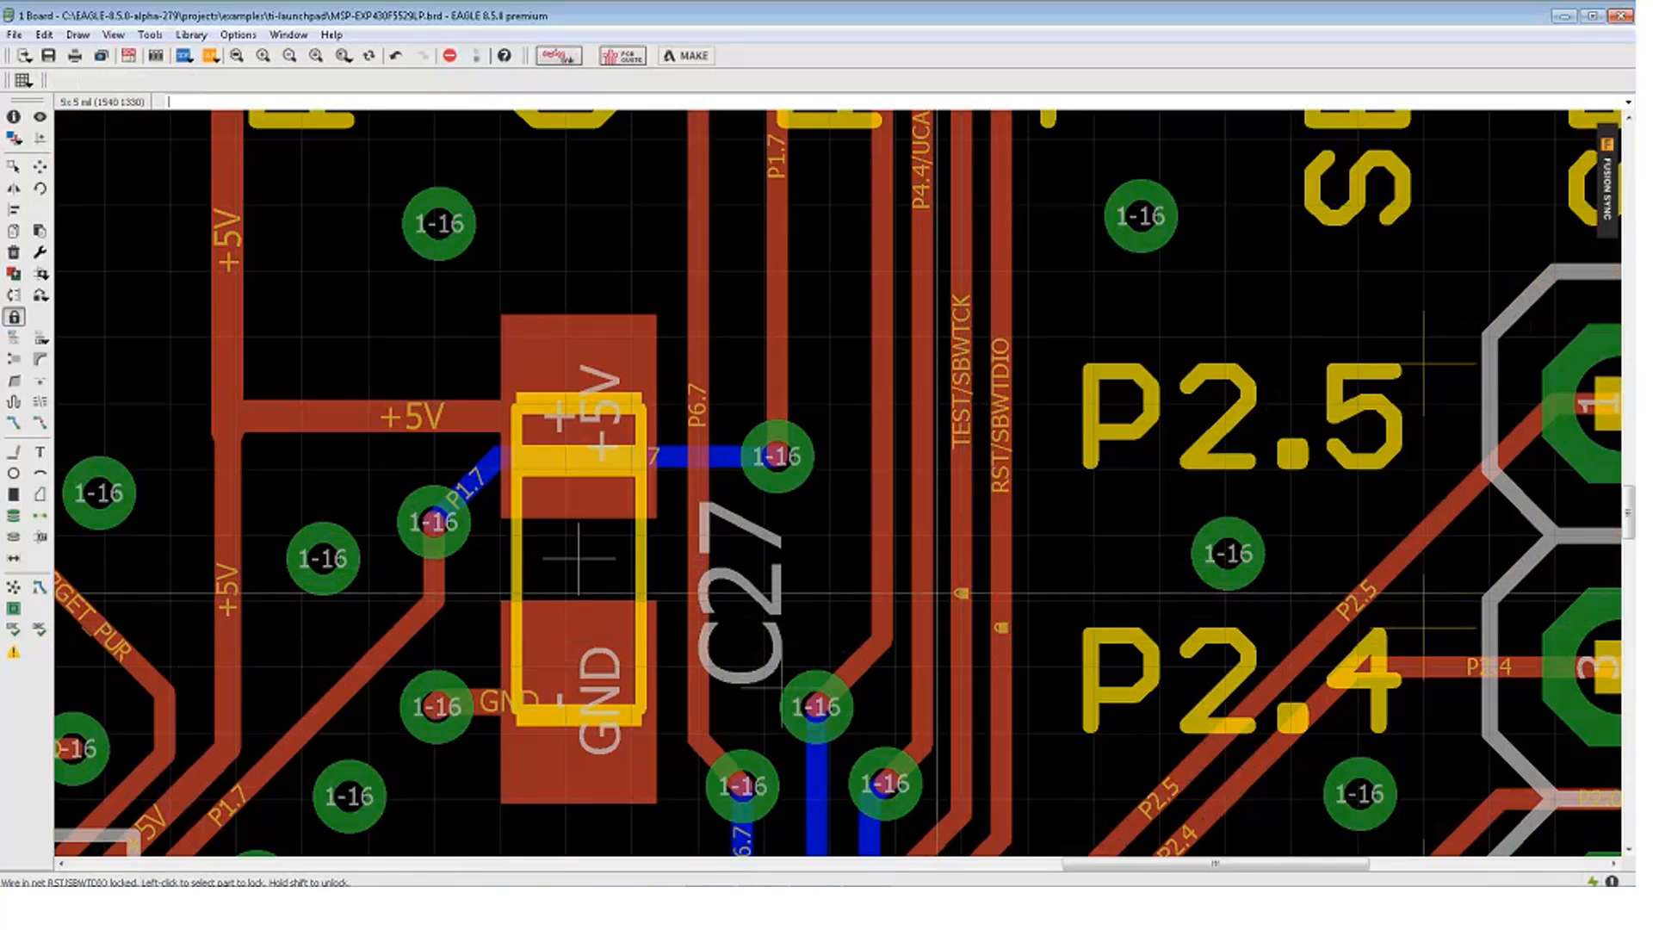
pyautogui.scroll(-3, 946, 593)
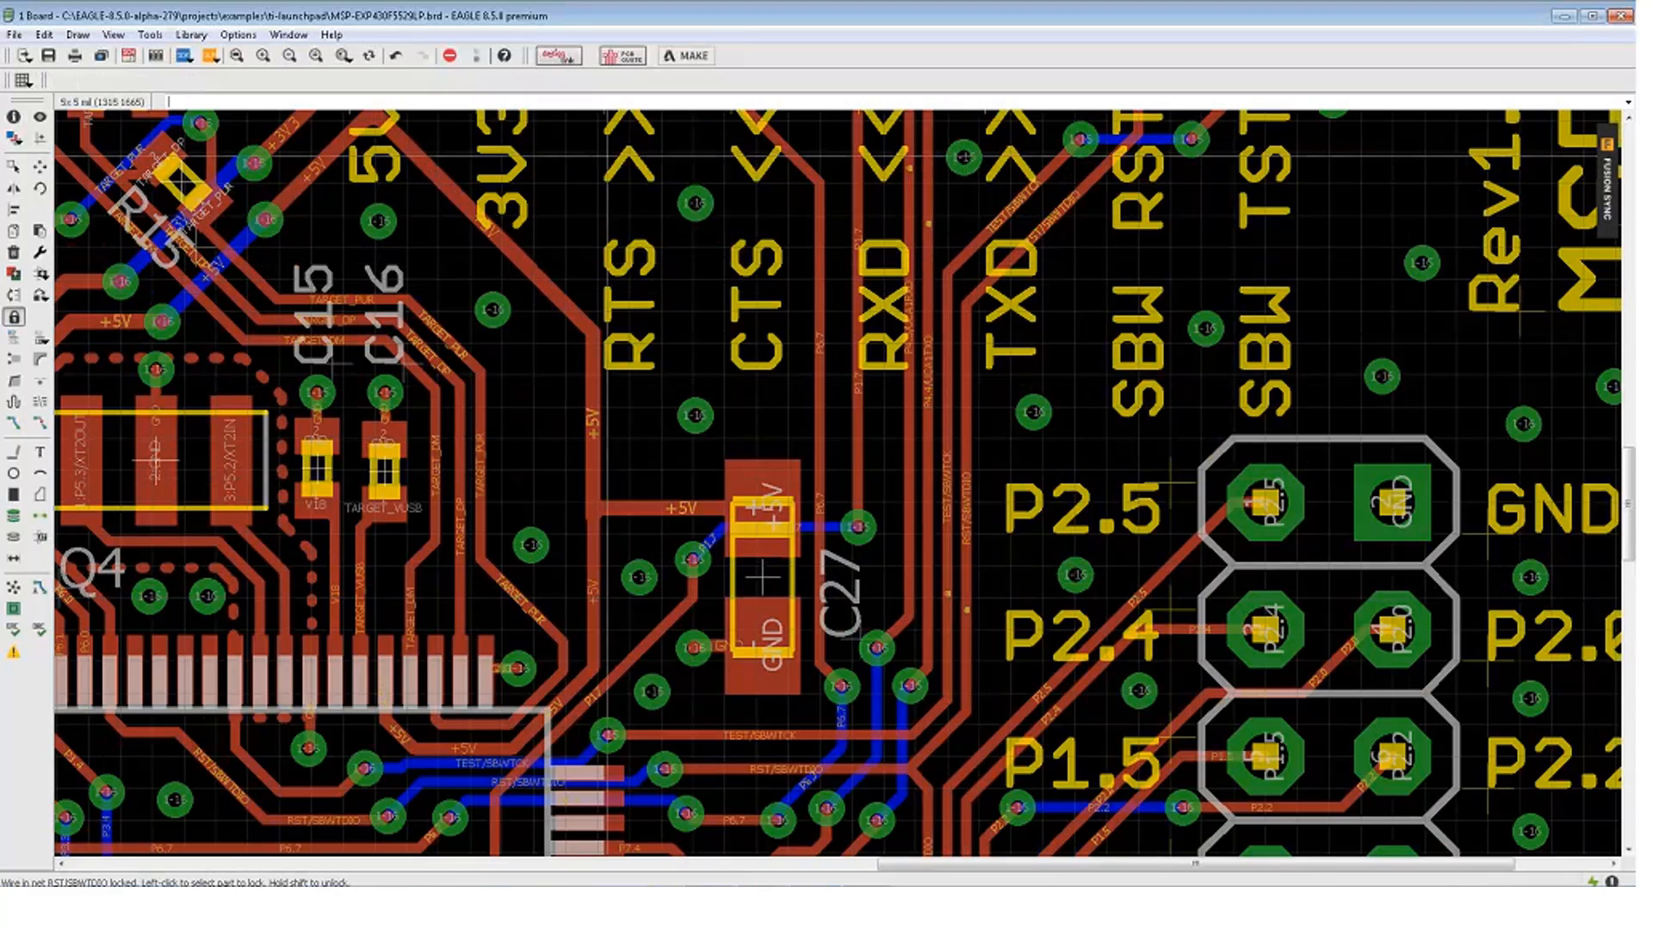
pyautogui.click(39, 166)
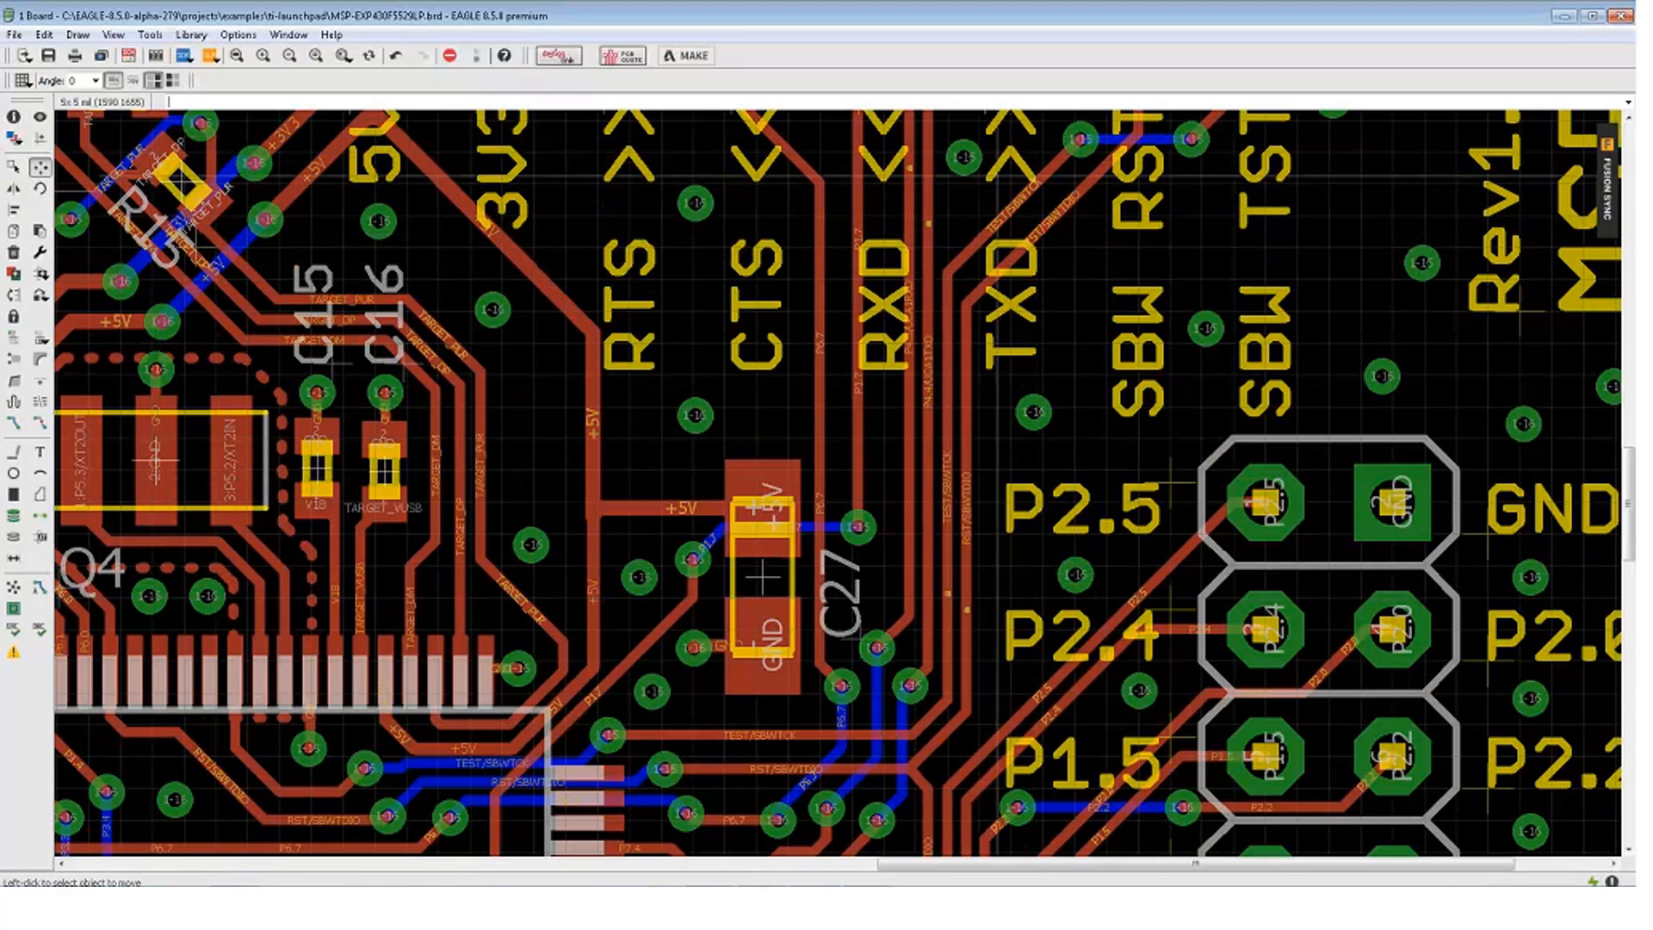
pyautogui.click(1037, 183)
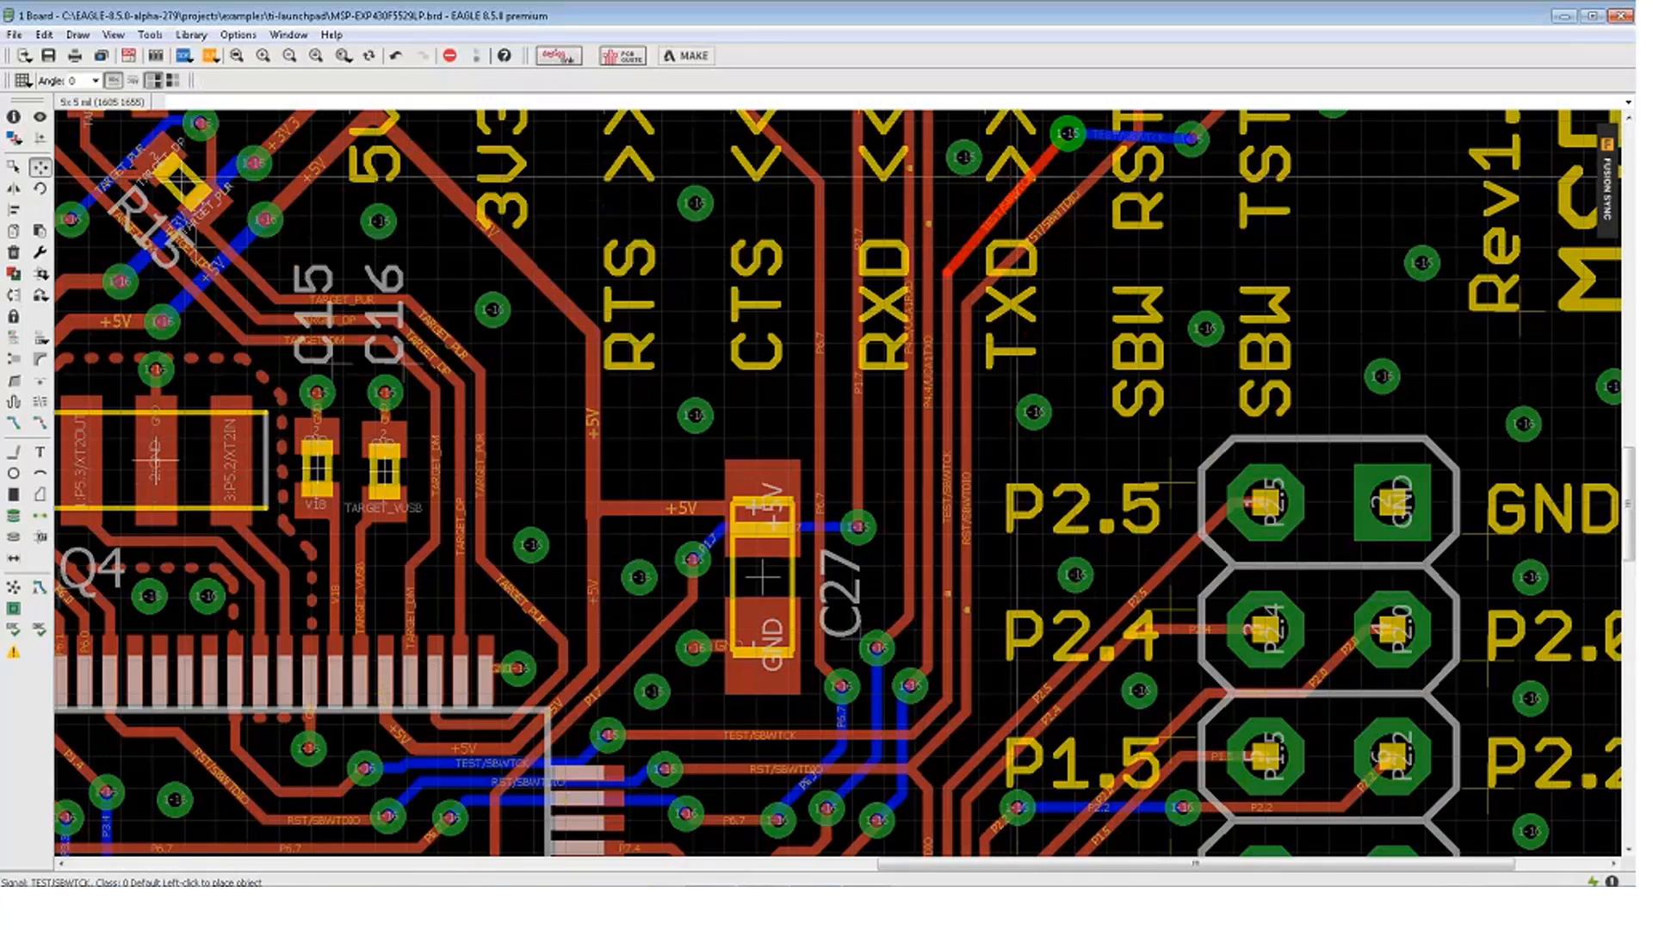
pyautogui.press('Escape')
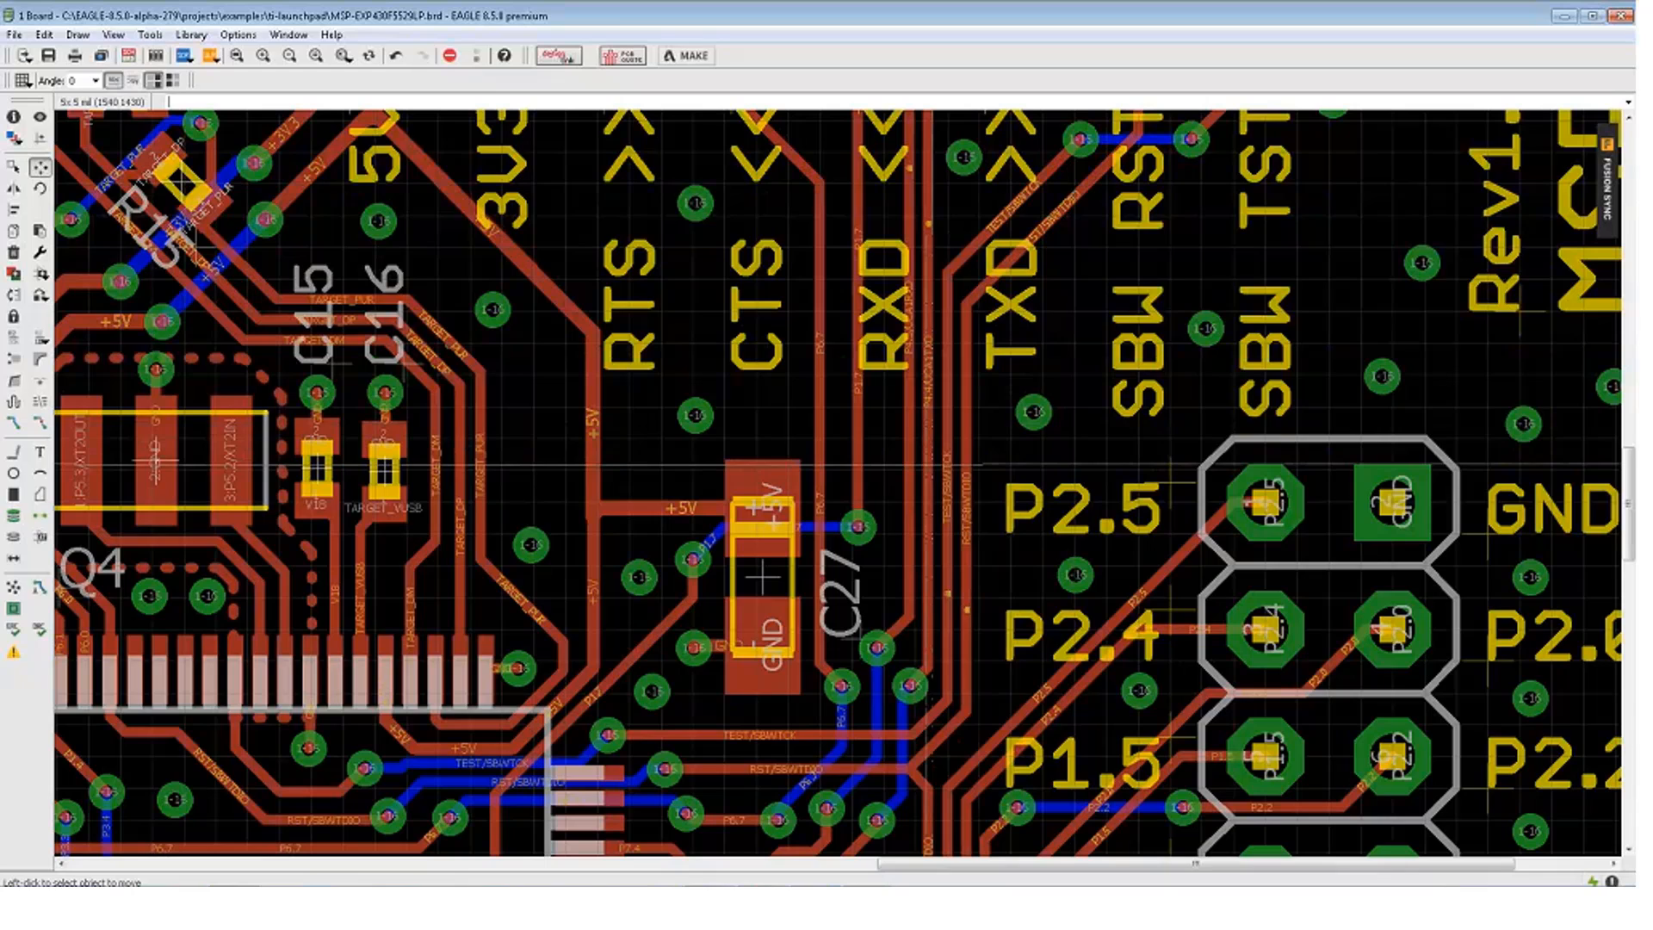
# Start Ripup, switch back to Move, and try to move the locked vertical RST/SBWTDIO trace beside C27
pyautogui.click(40, 423)
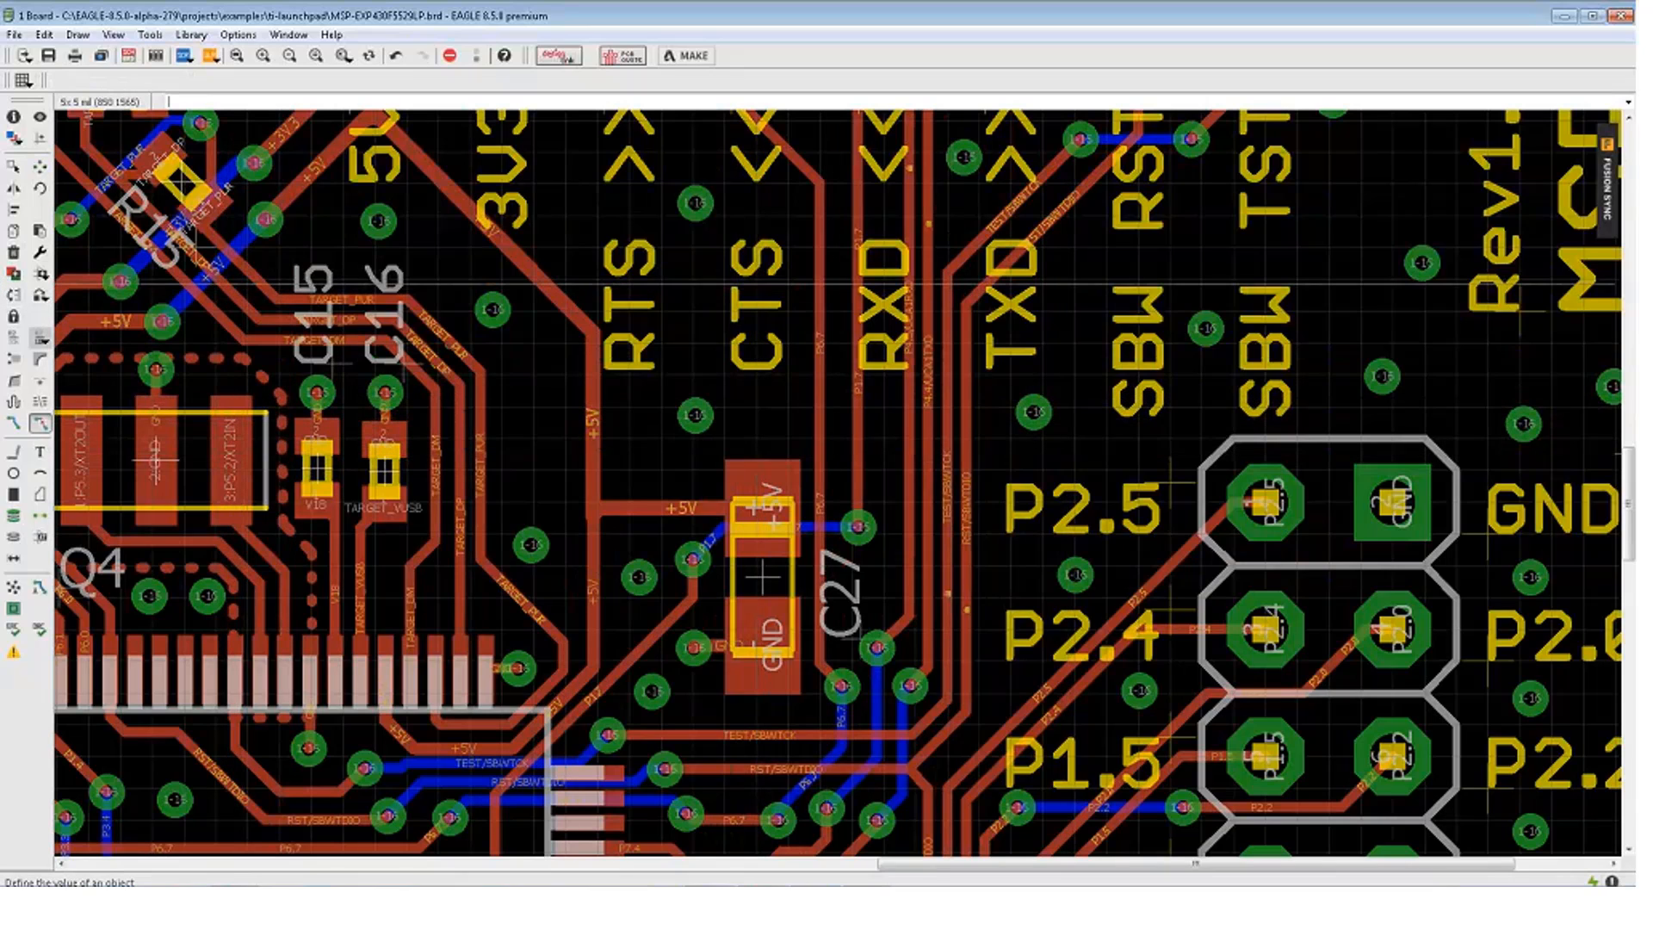
pyautogui.click(14, 317)
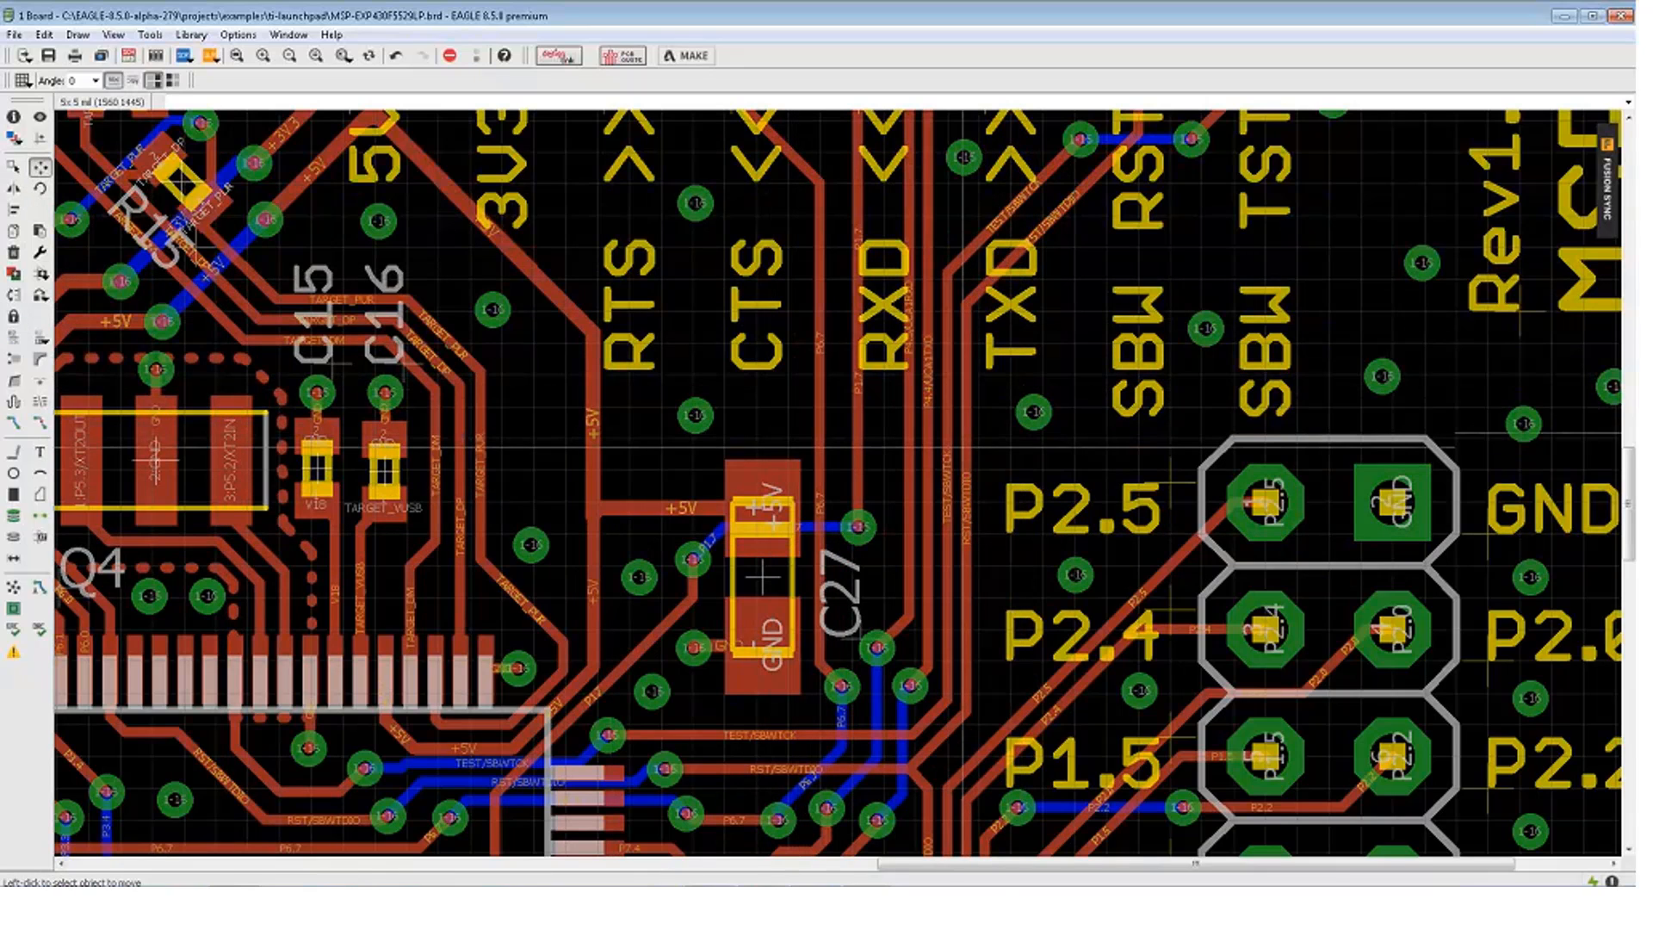
pyautogui.click(964, 448)
pyautogui.press('Escape')
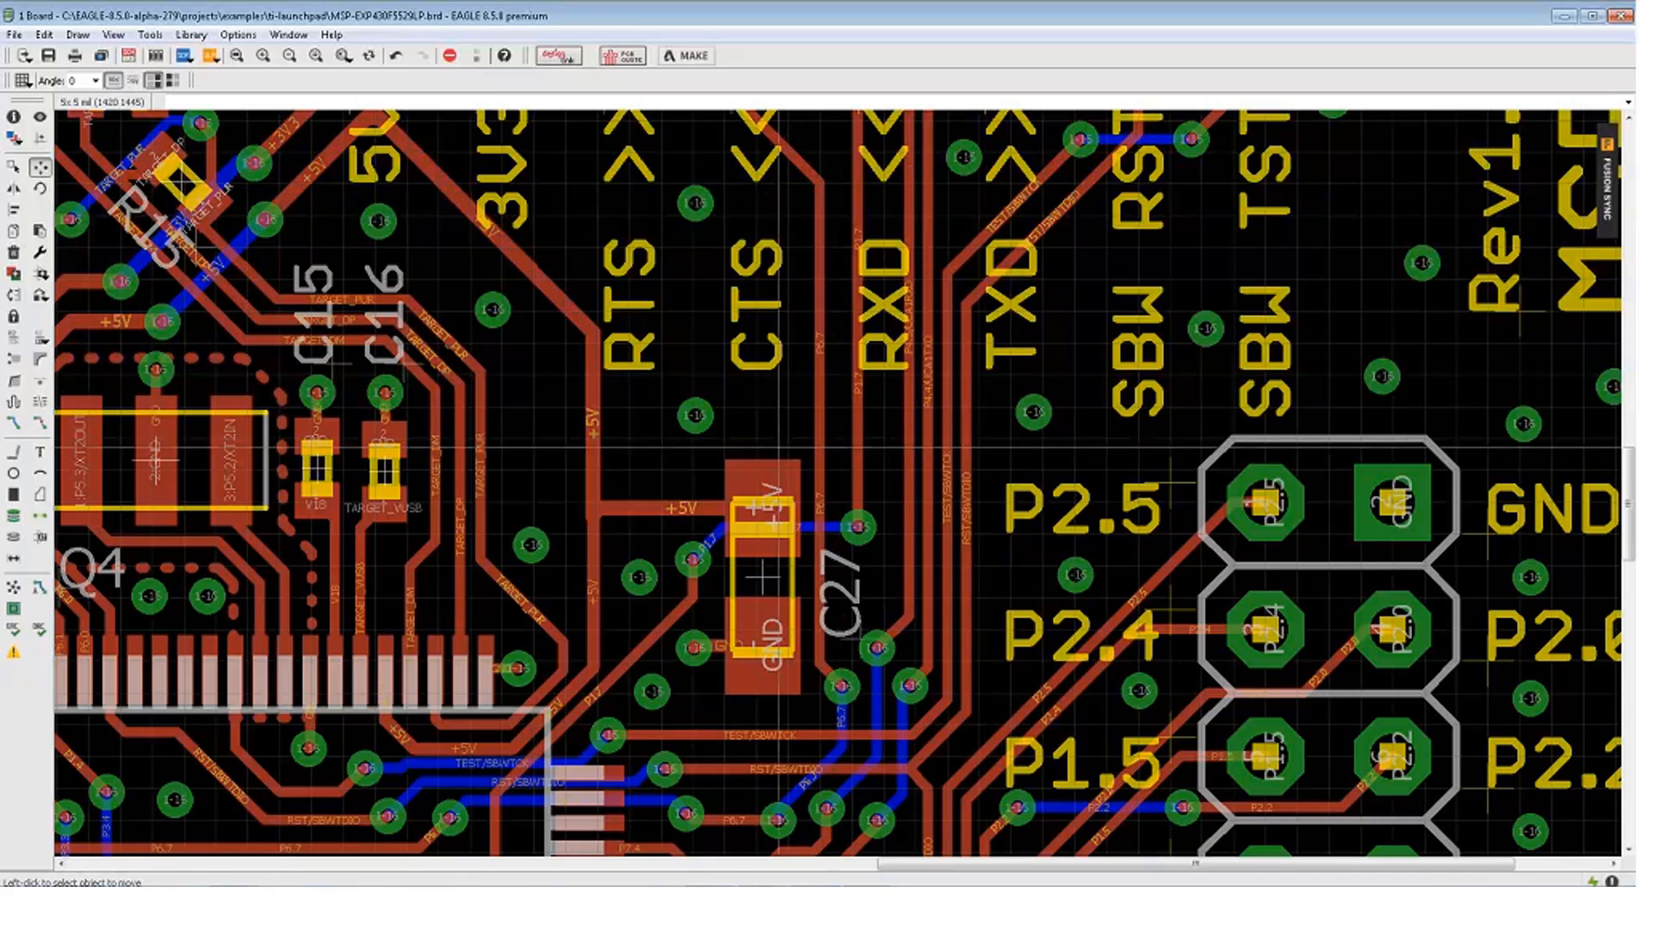
# Apply the Lock command to the vertical TEST/SBWTCK trace beside C27
pyautogui.scroll(-4, 1519, 326)
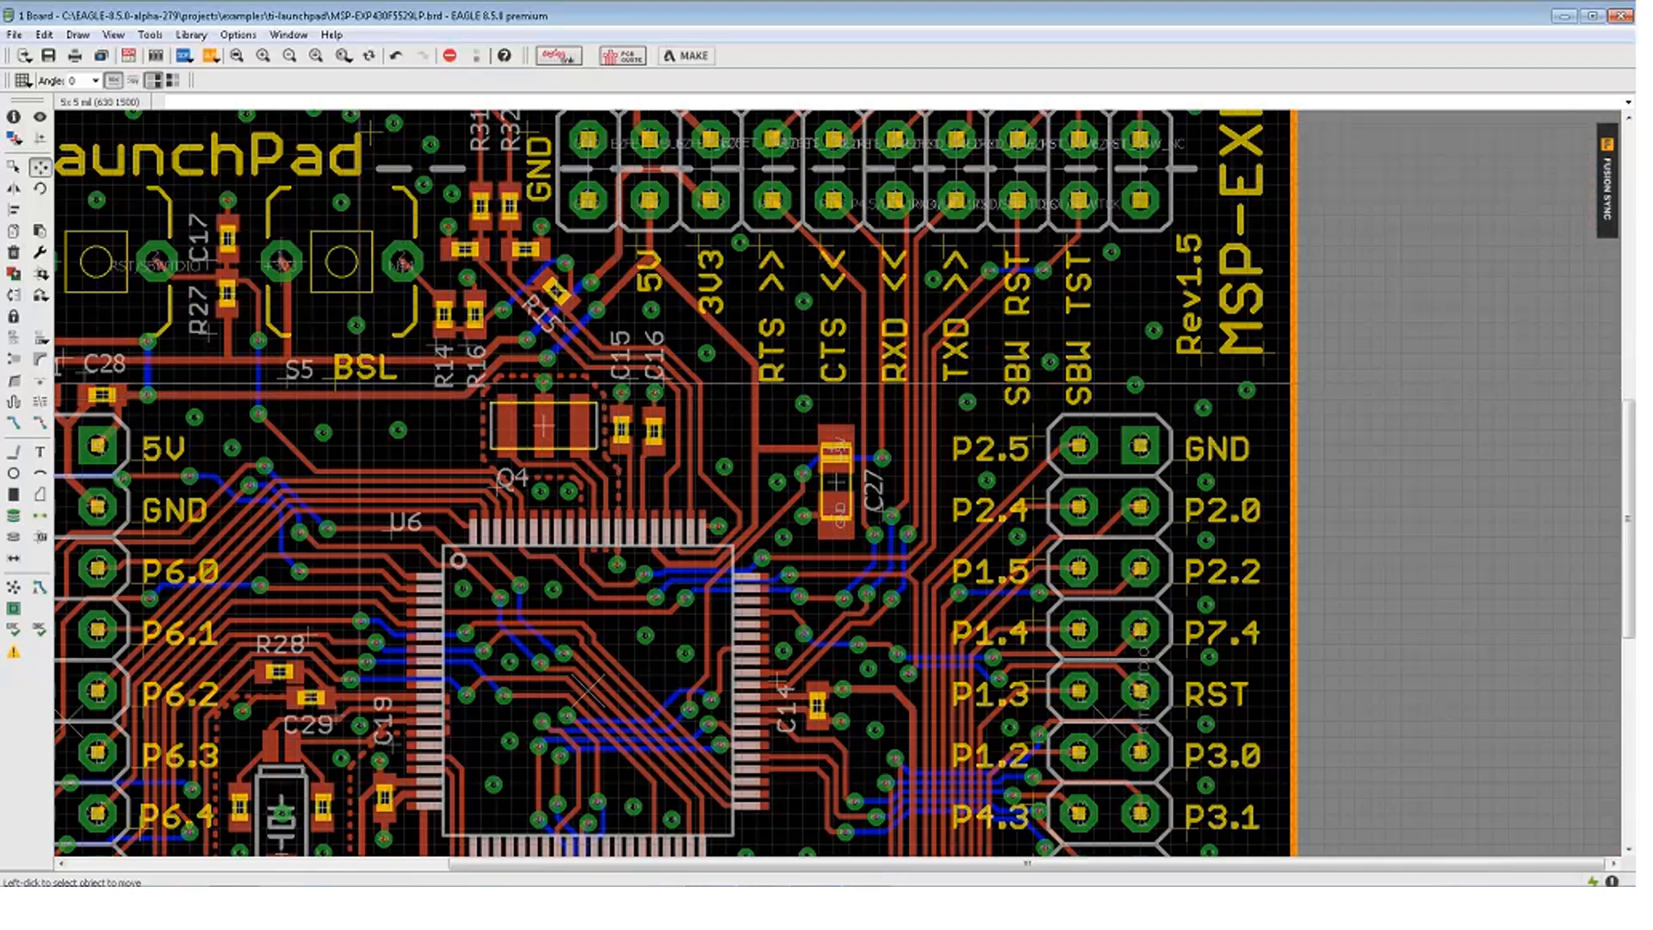
pyautogui.click(13, 317)
pyautogui.scroll(4, 1007, 456)
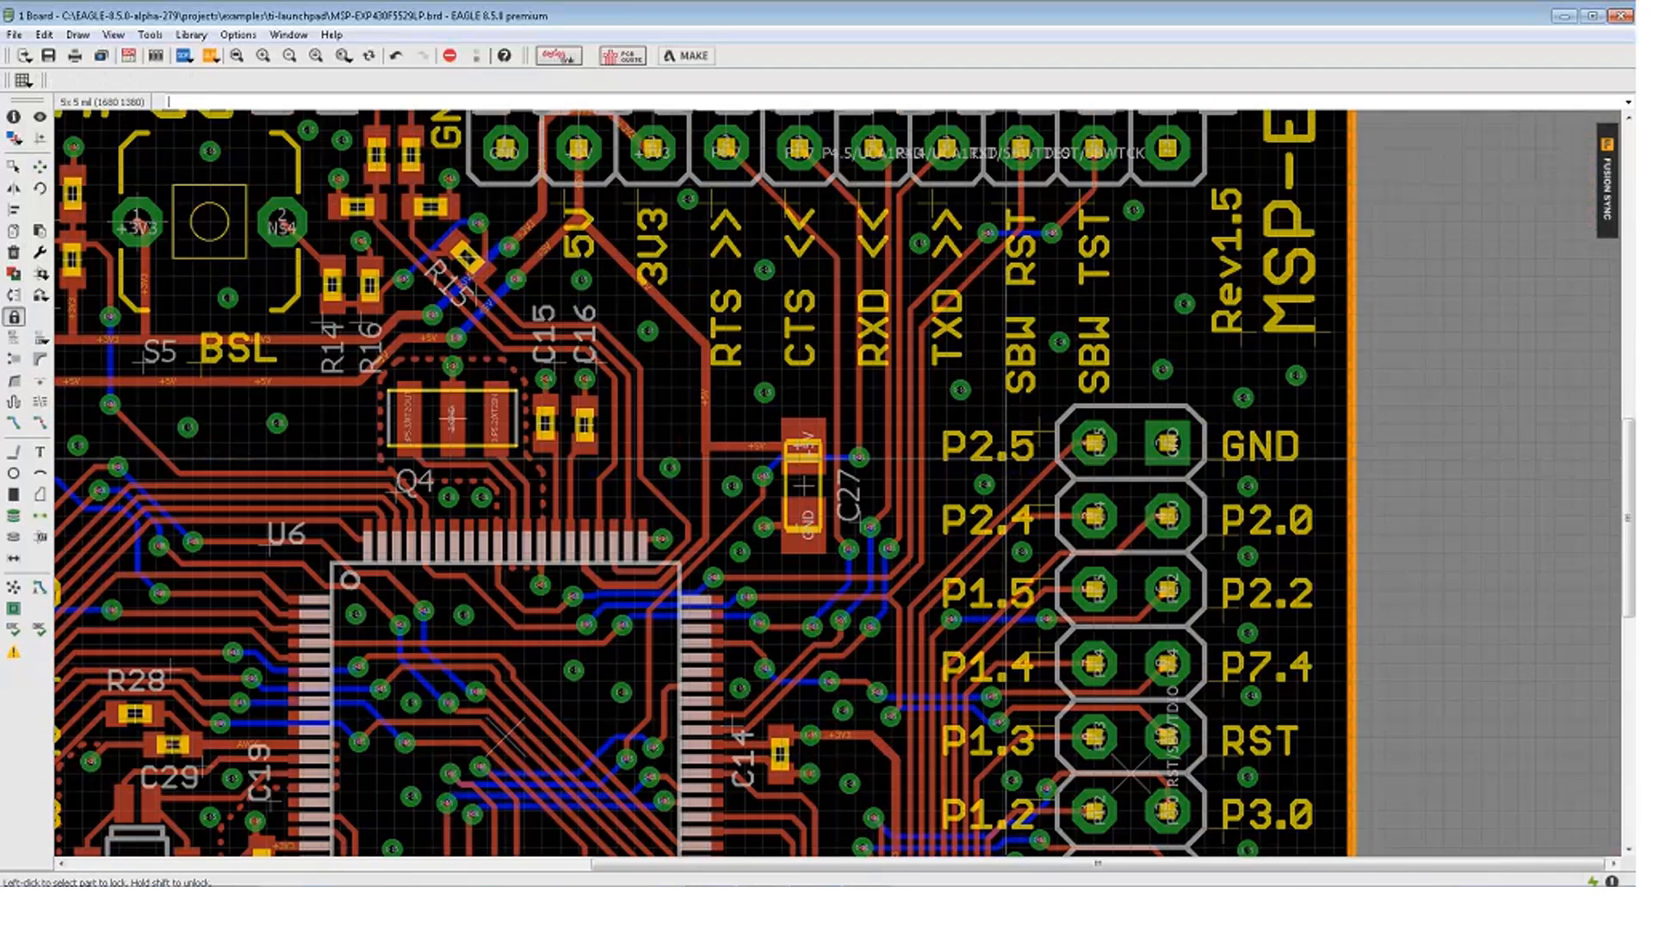
pyautogui.click(828, 432)
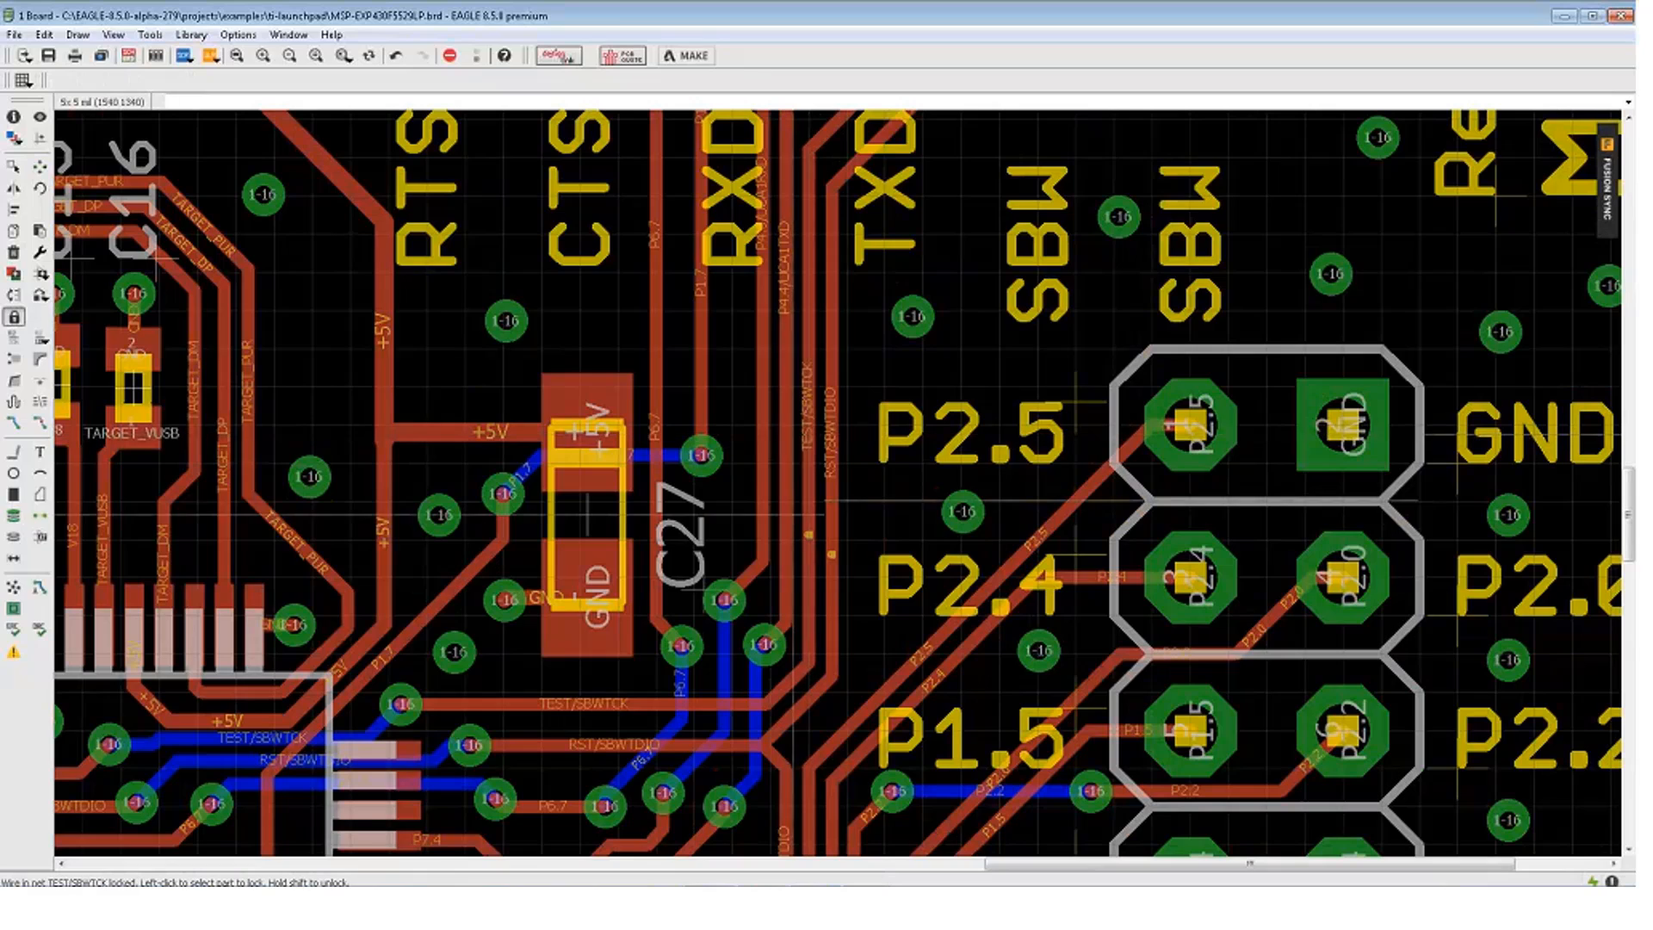
pyautogui.click(810, 526)
pyautogui.press('Escape')
# Group the traces, vias and C27 between the C27 area and the SBW labels, and rip up the group
pyautogui.scroll(-4, 740, 484)
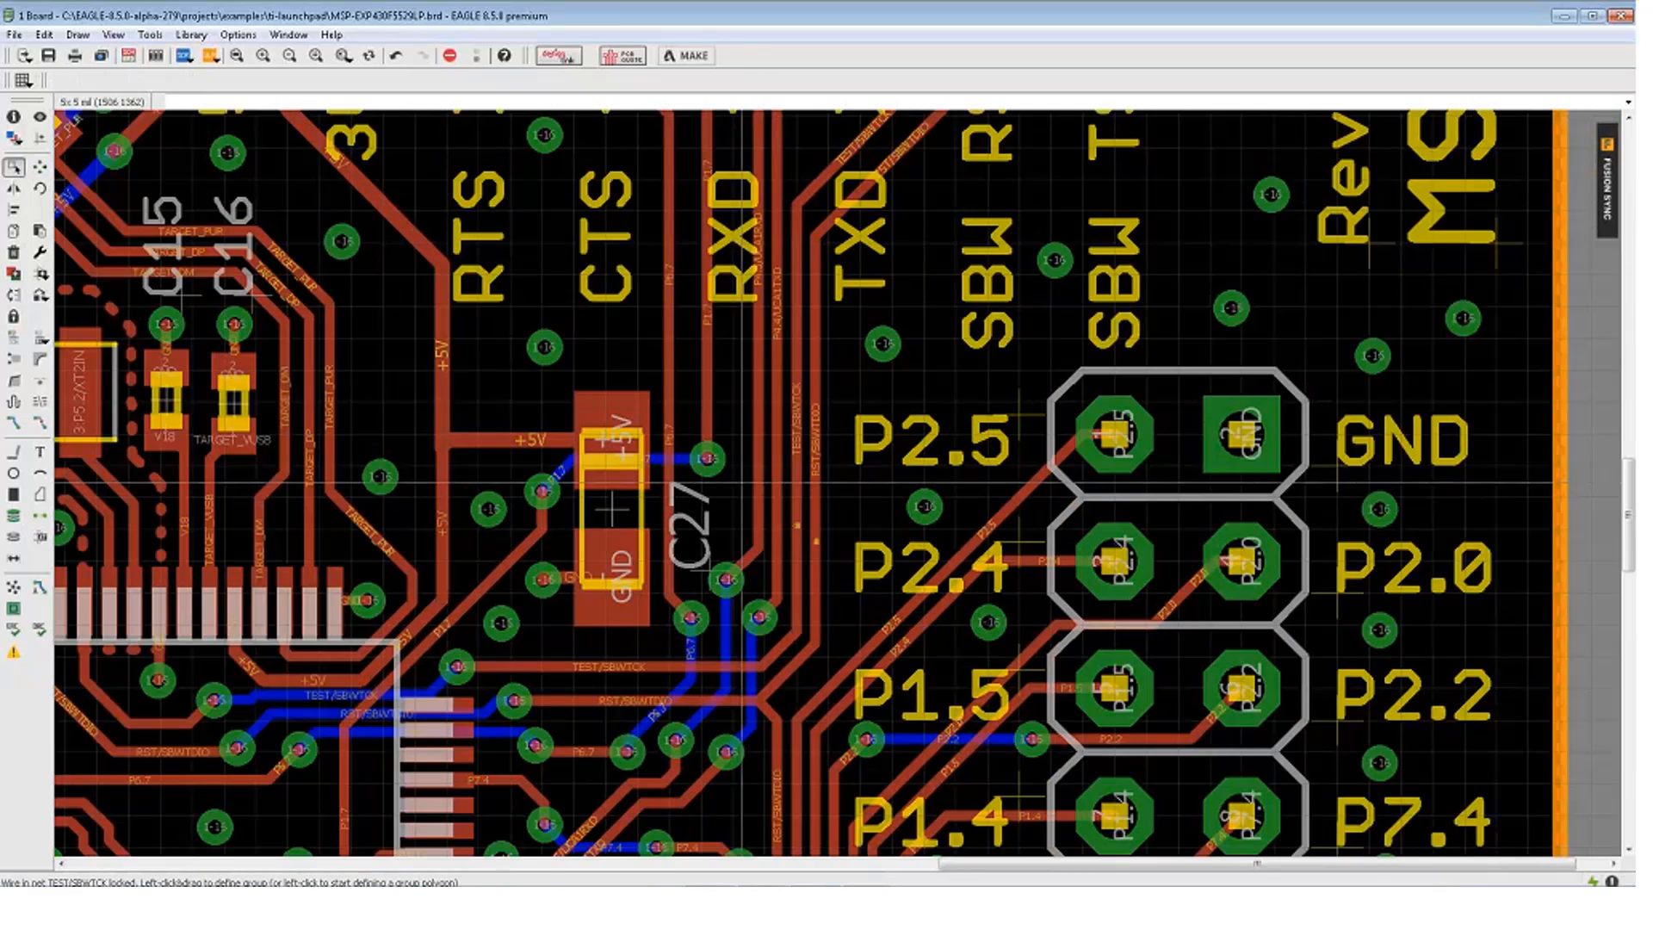
pyautogui.scroll(1, 856, 414)
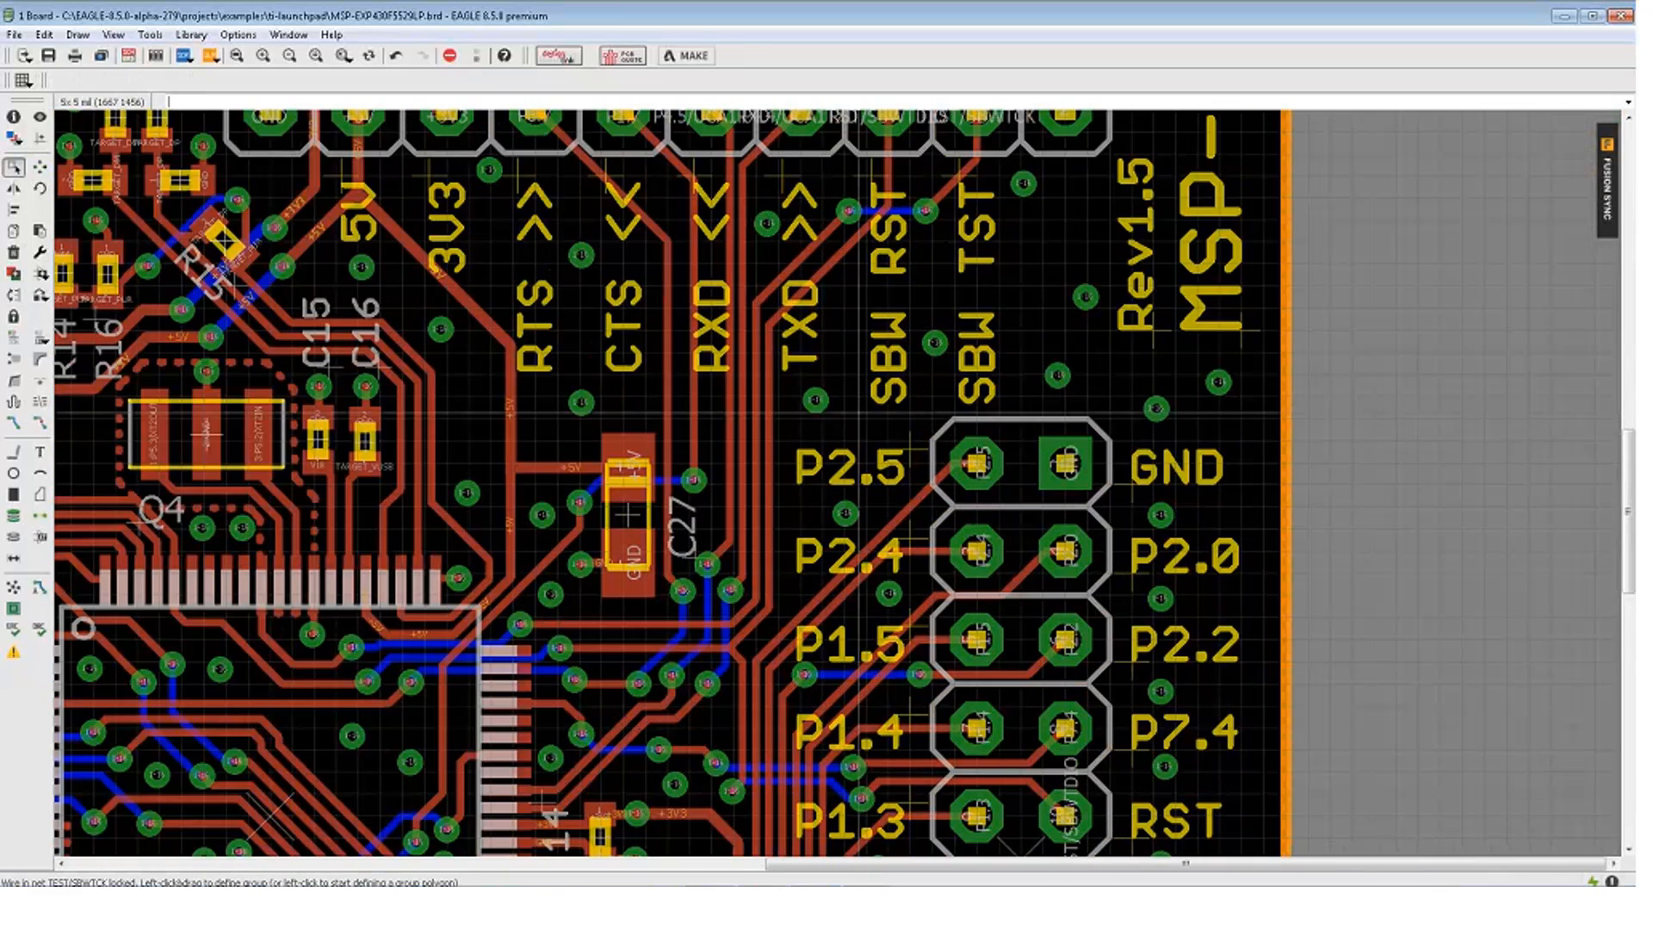
pyautogui.scroll(2, 858, 411)
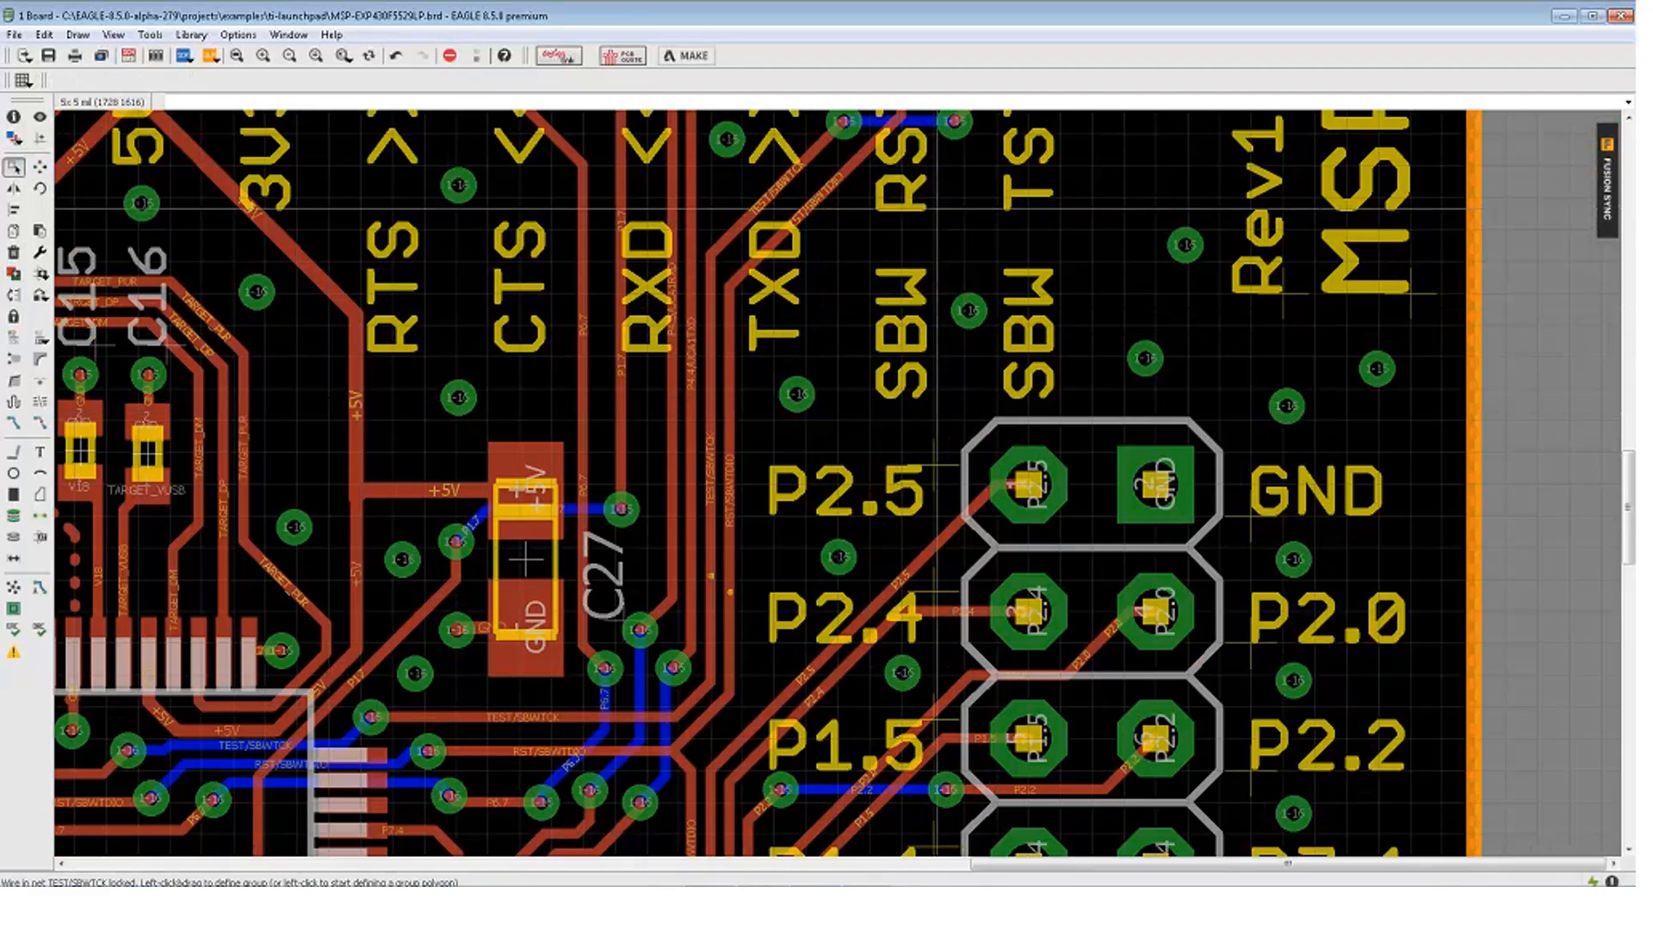
pyautogui.moveTo(978, 207); pyautogui.dragTo(371, 715)
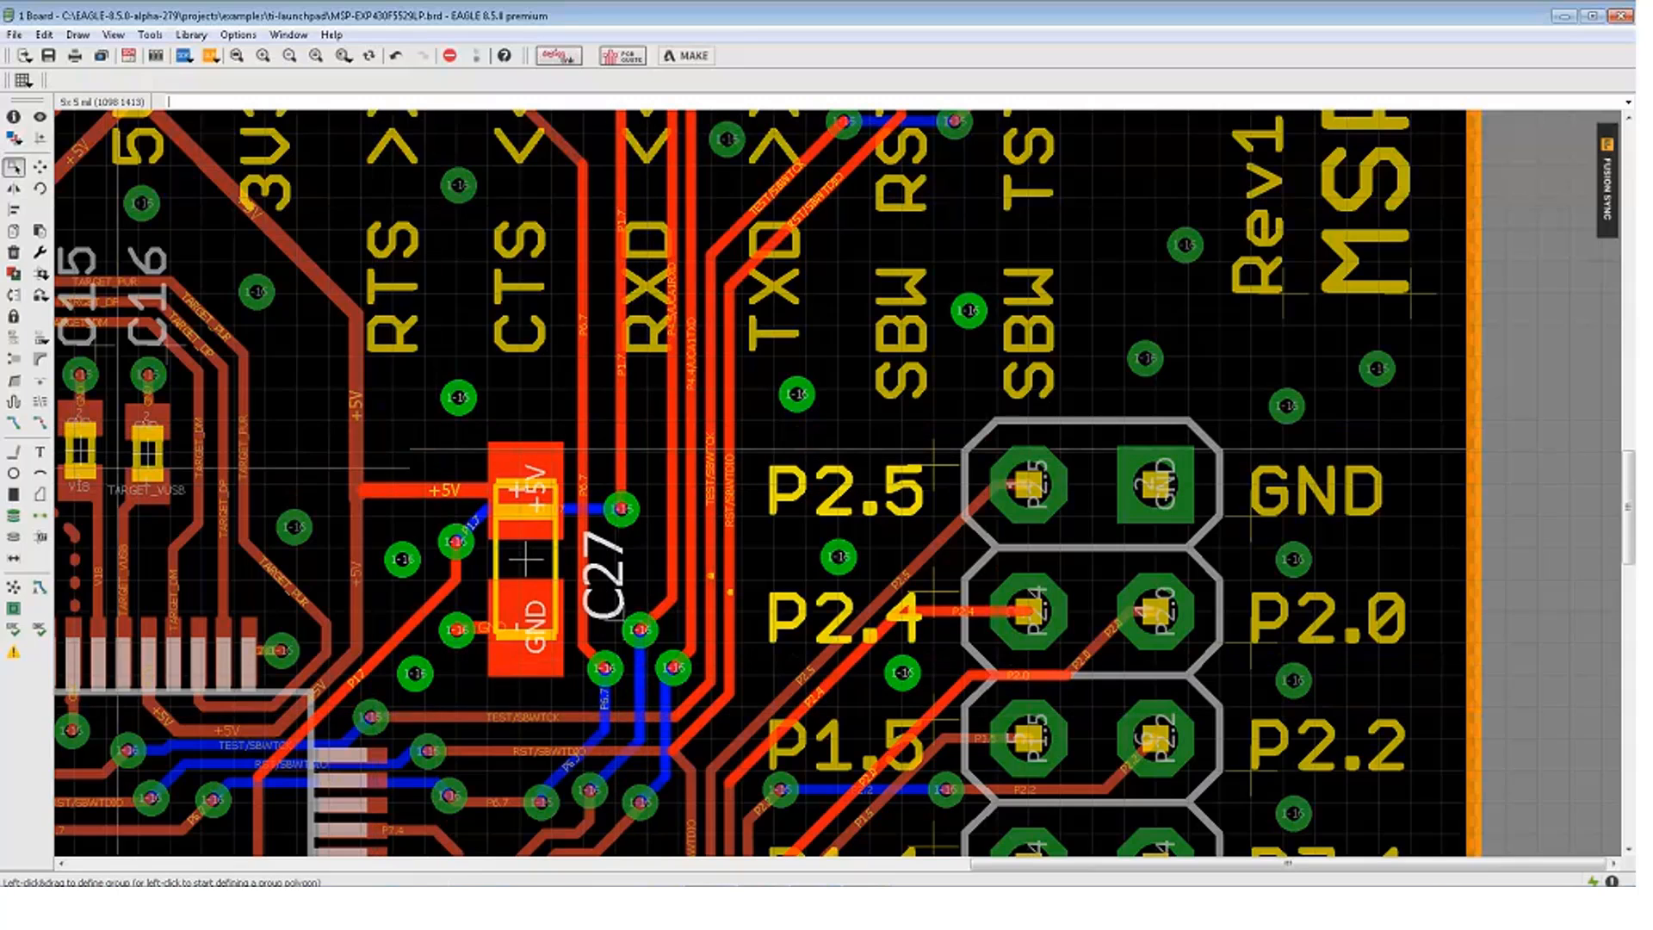
pyautogui.click(39, 422)
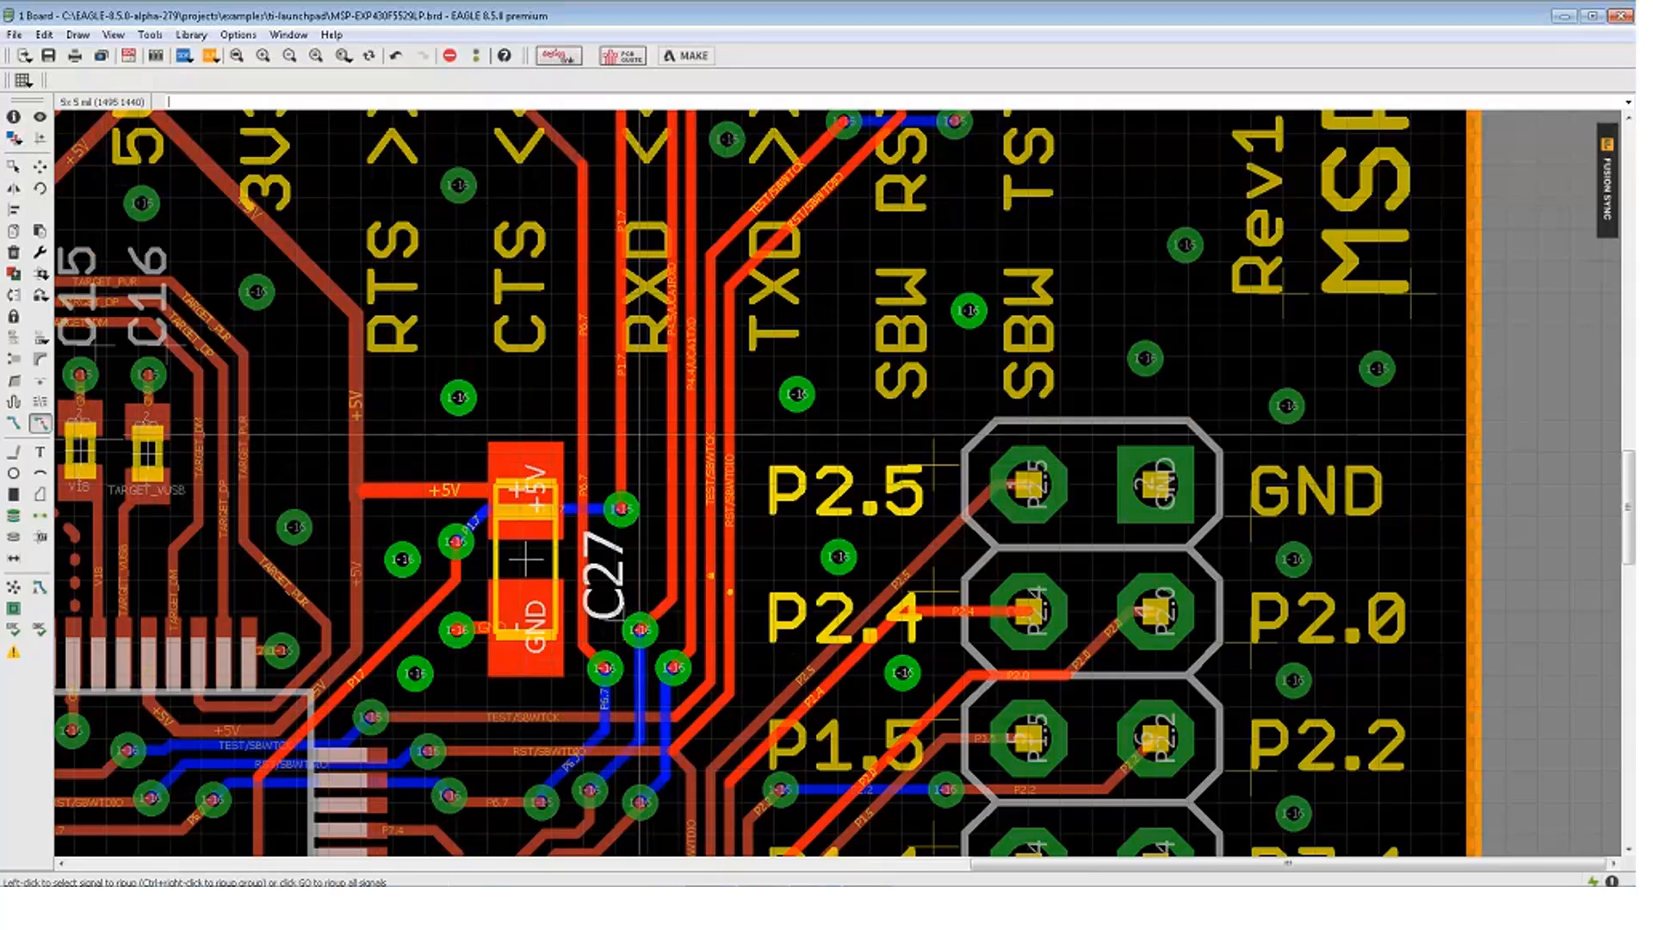
pyautogui.keyDown('ctrl'); pyautogui.rightClick(645, 425); pyautogui.keyUp('ctrl')
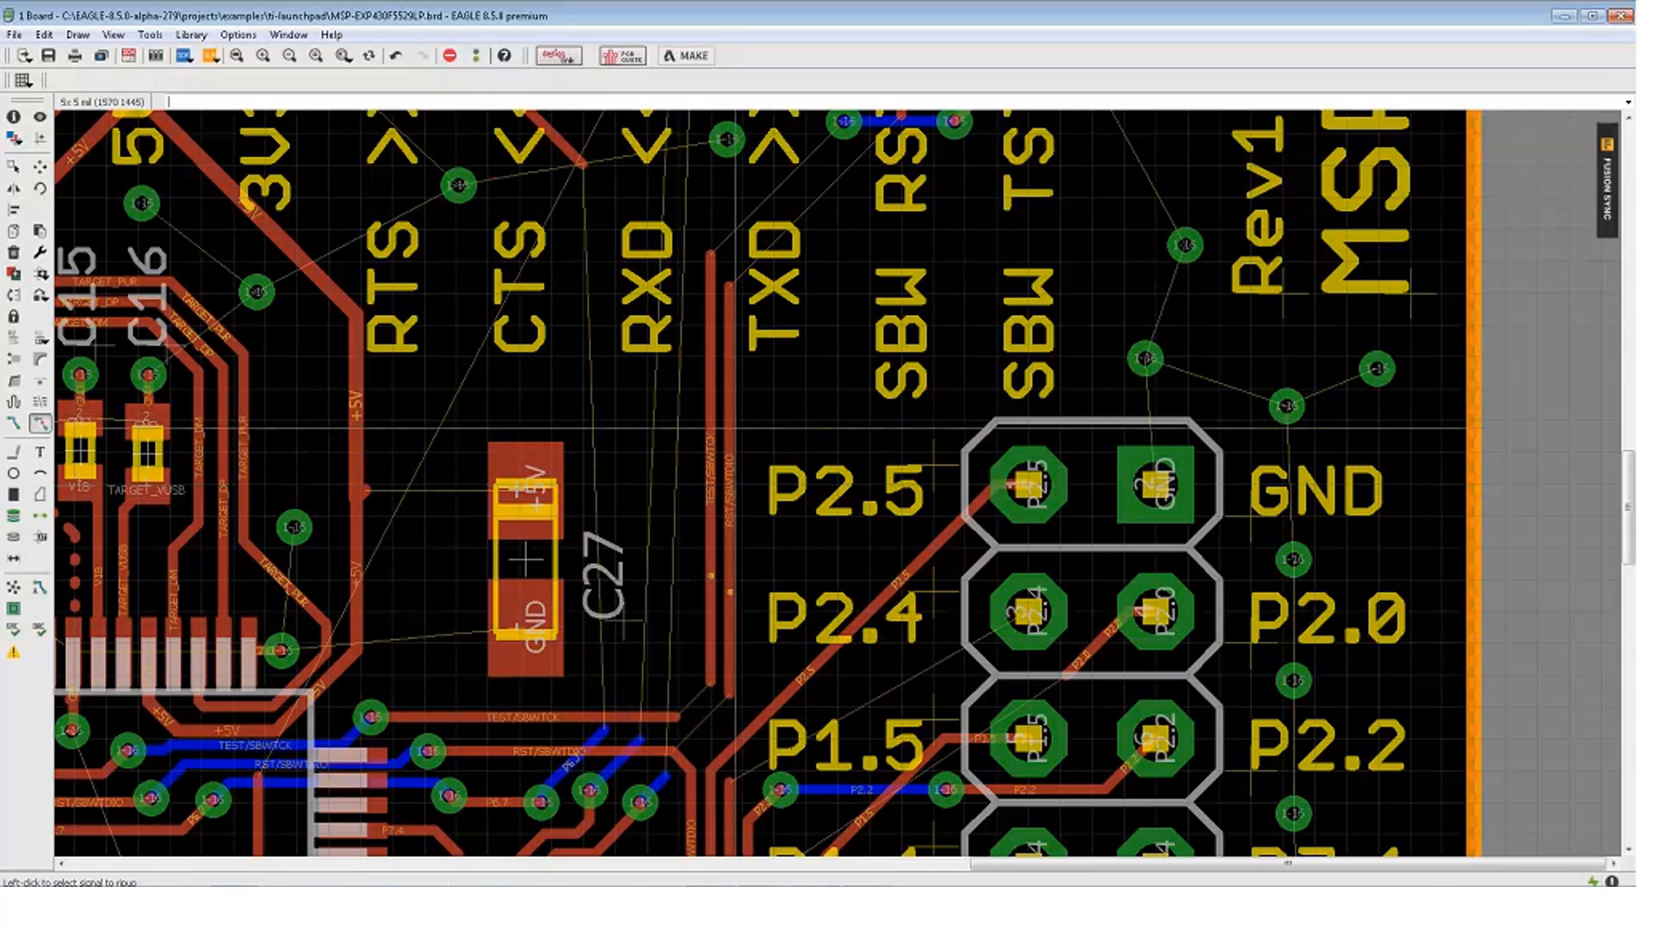
# Undo the group ripup and clear the group selection
pyautogui.hotkey('ctrl', 'z')
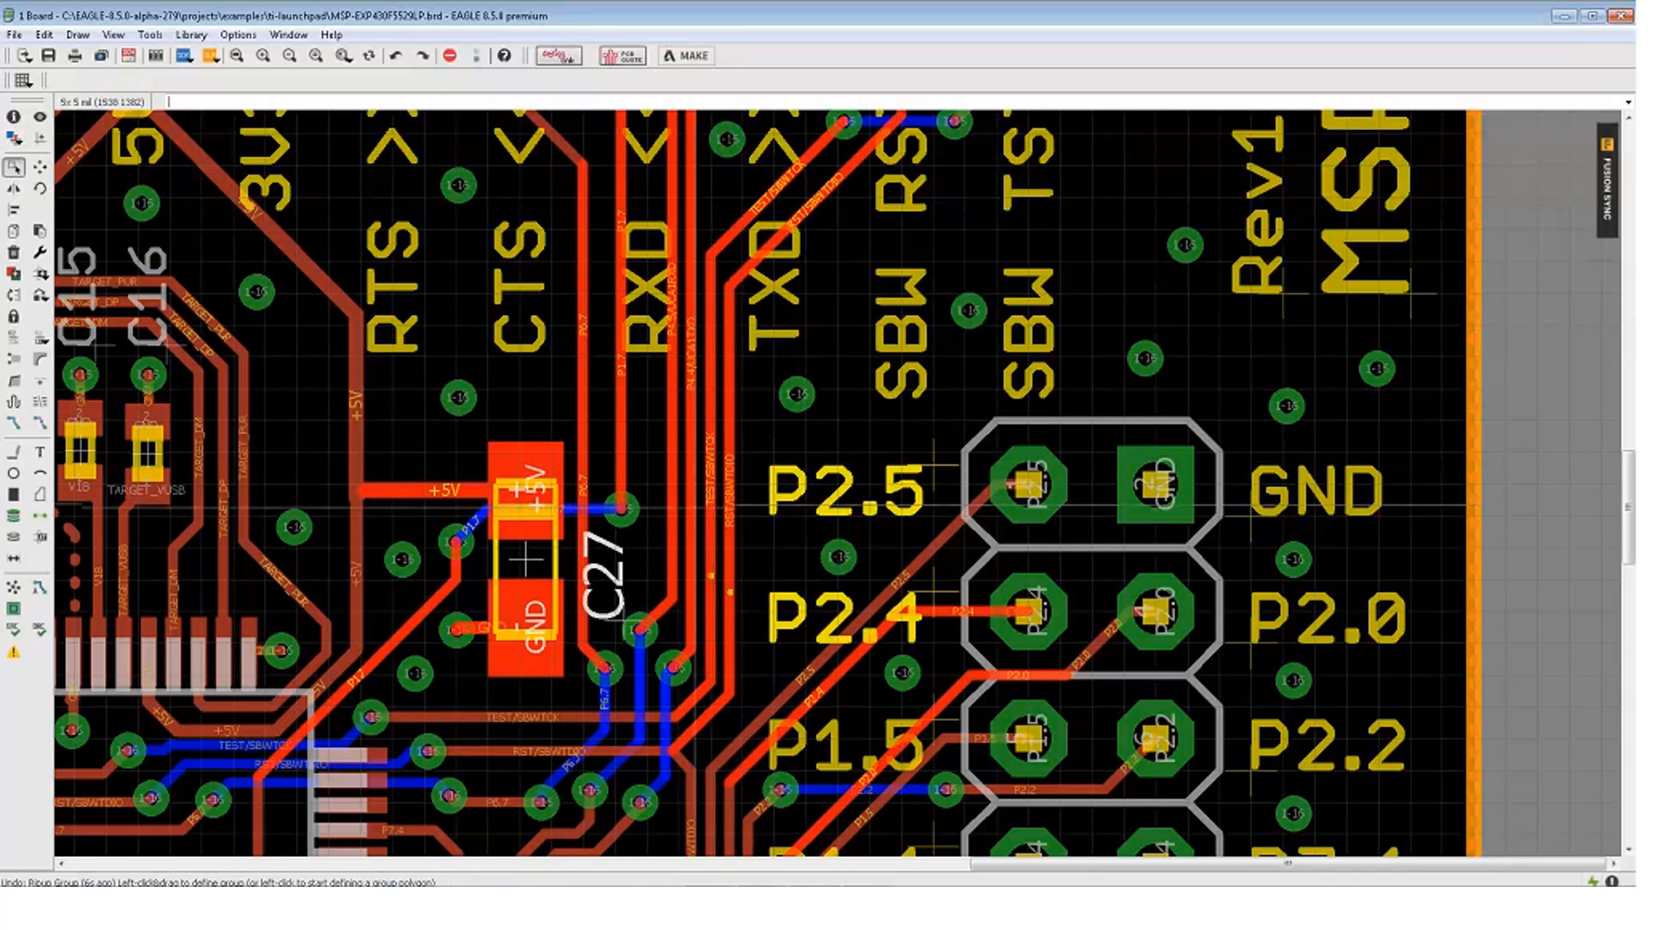
pyautogui.press('Escape')
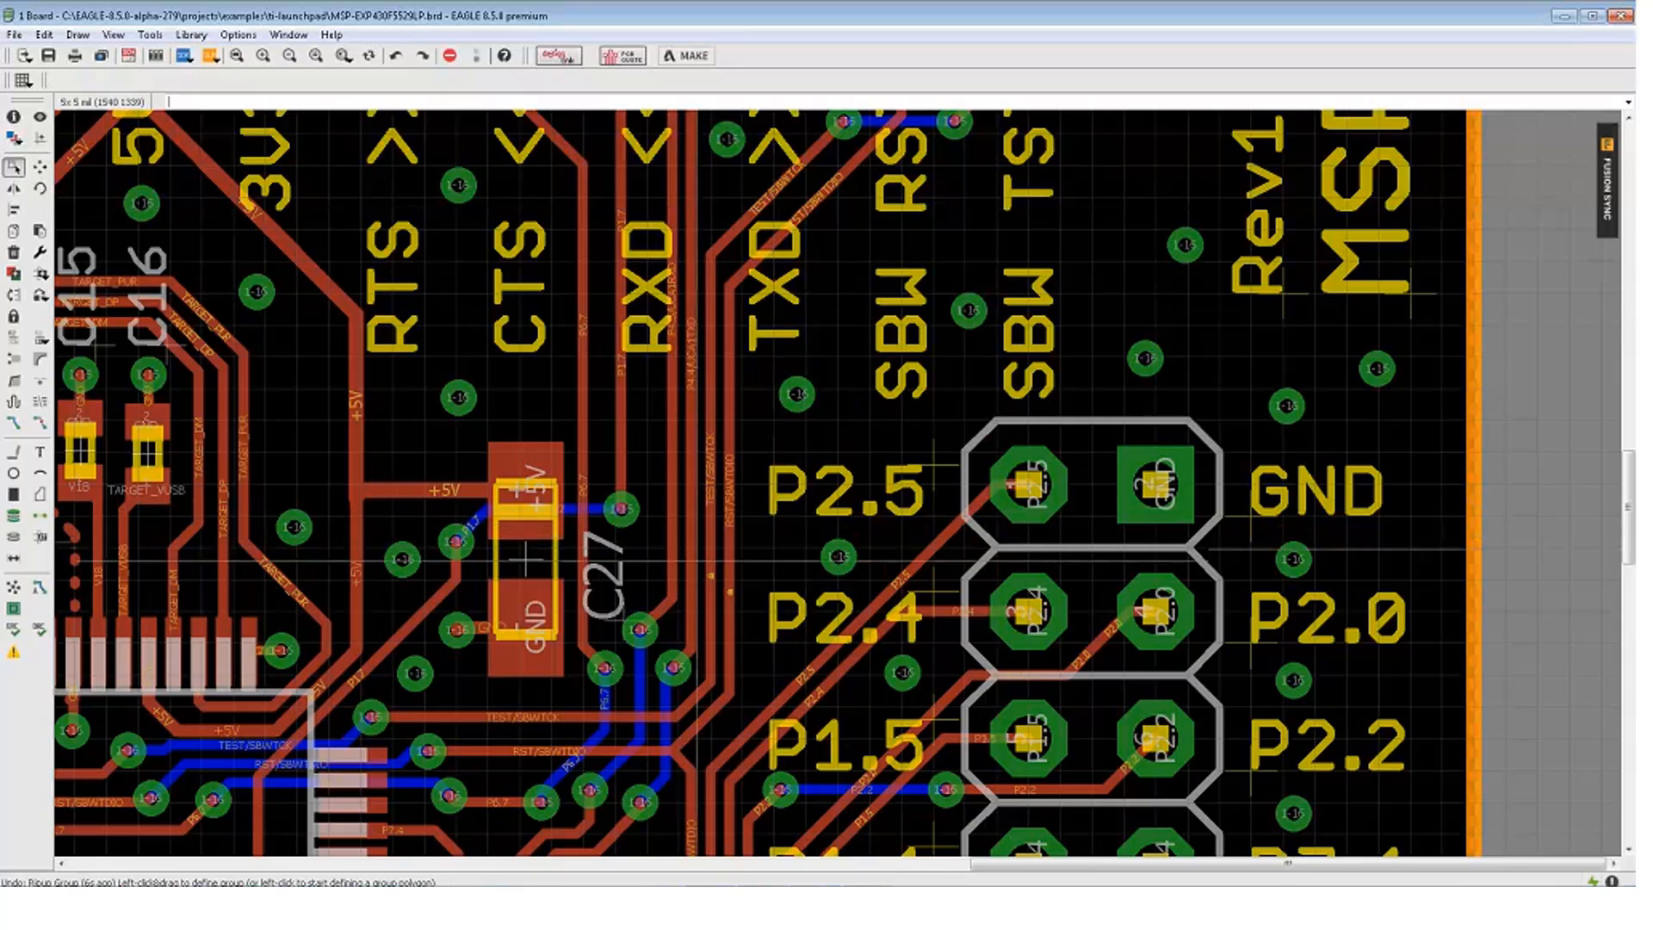
# Unlock the vertical RST/SBWTDIO trace beside C27
pyautogui.click(14, 316)
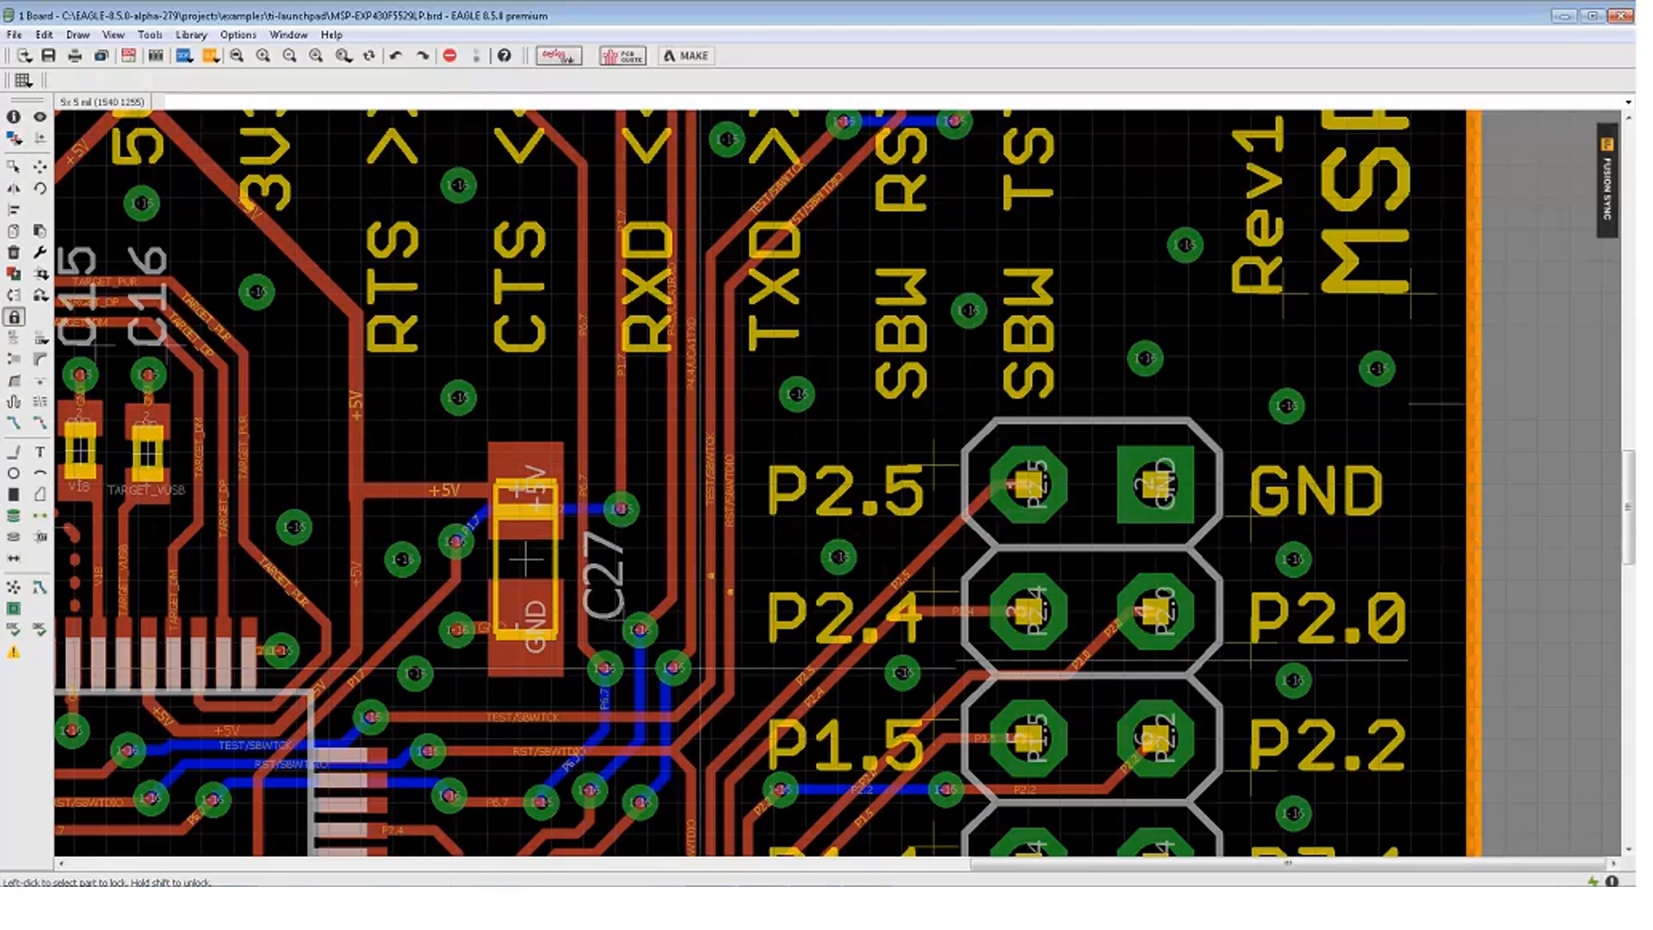
pyautogui.keyDown('shift'); pyautogui.click(729, 614); pyautogui.keyUp('shift')
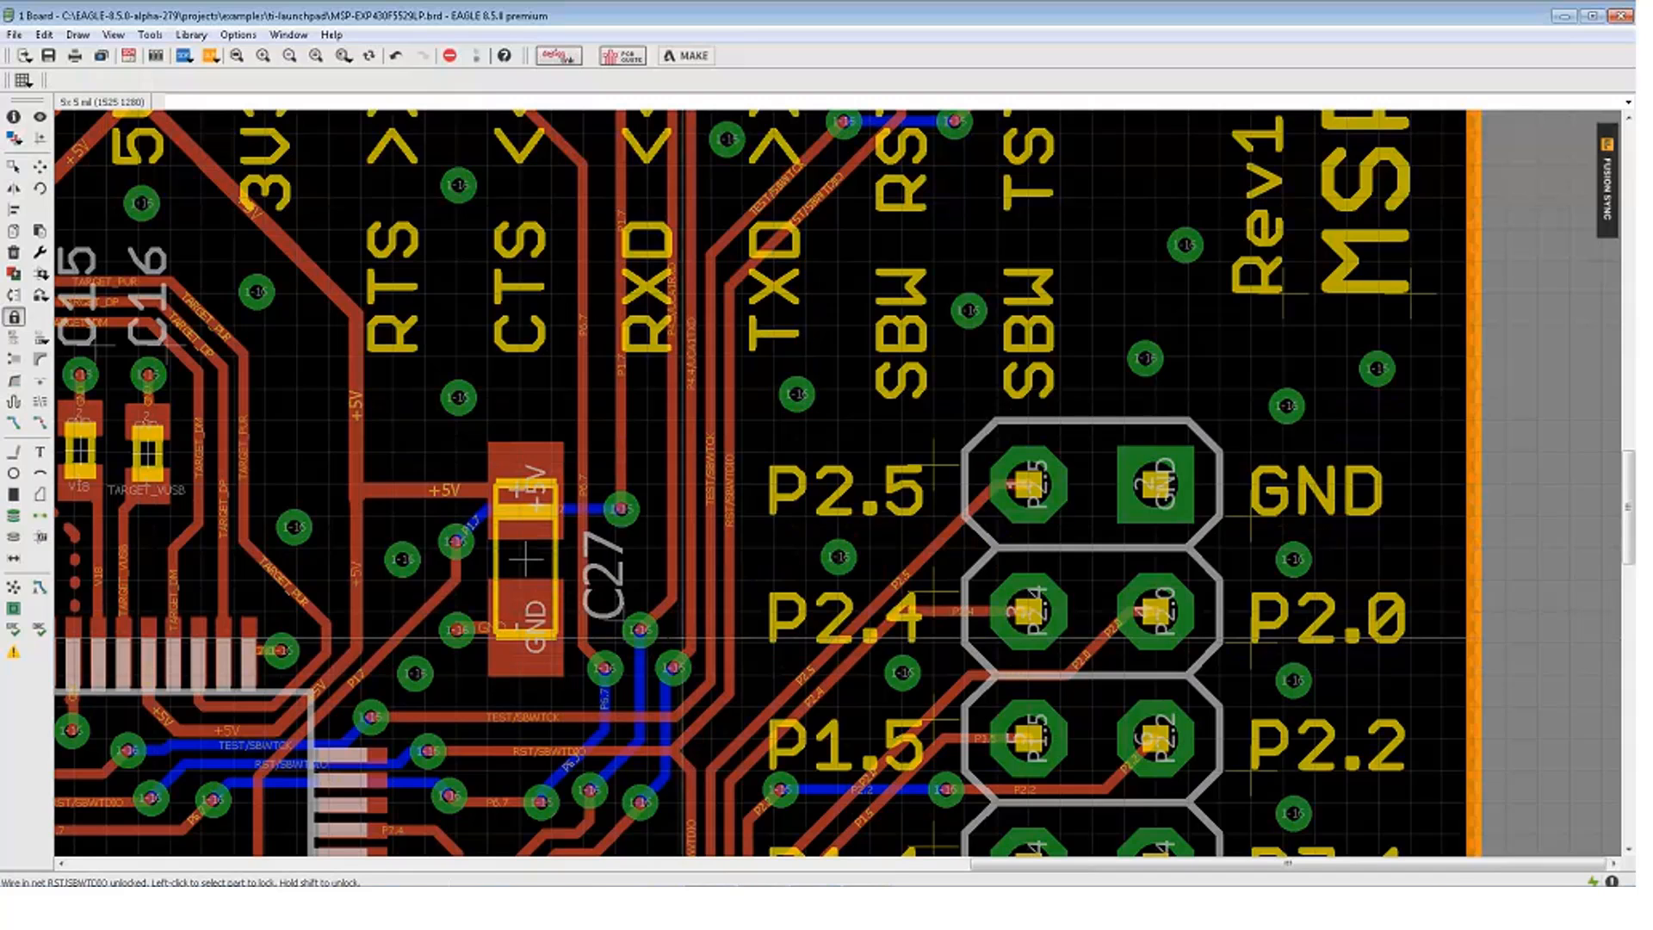
# Group the TEST/SBWTCK and RST/SBWTDIO traces and the vias around the TXD and SBW labels, and lock the whole group
pyautogui.scroll(-3, 761, 654)
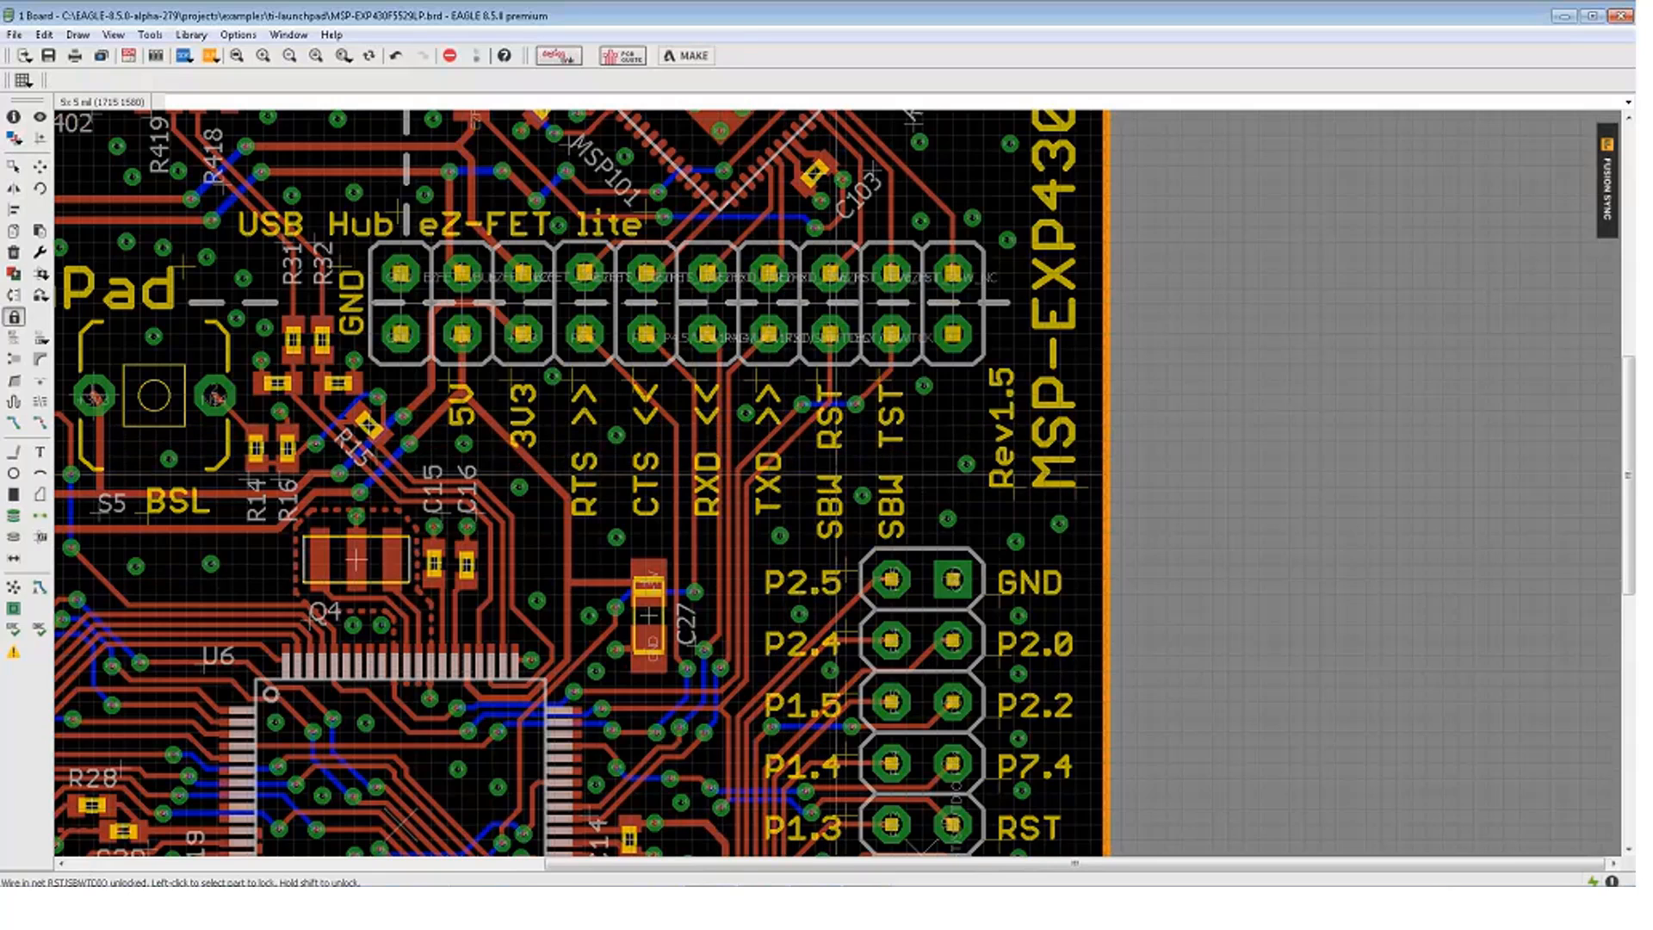
pyautogui.scroll(2, 738, 476)
pyautogui.click(14, 166)
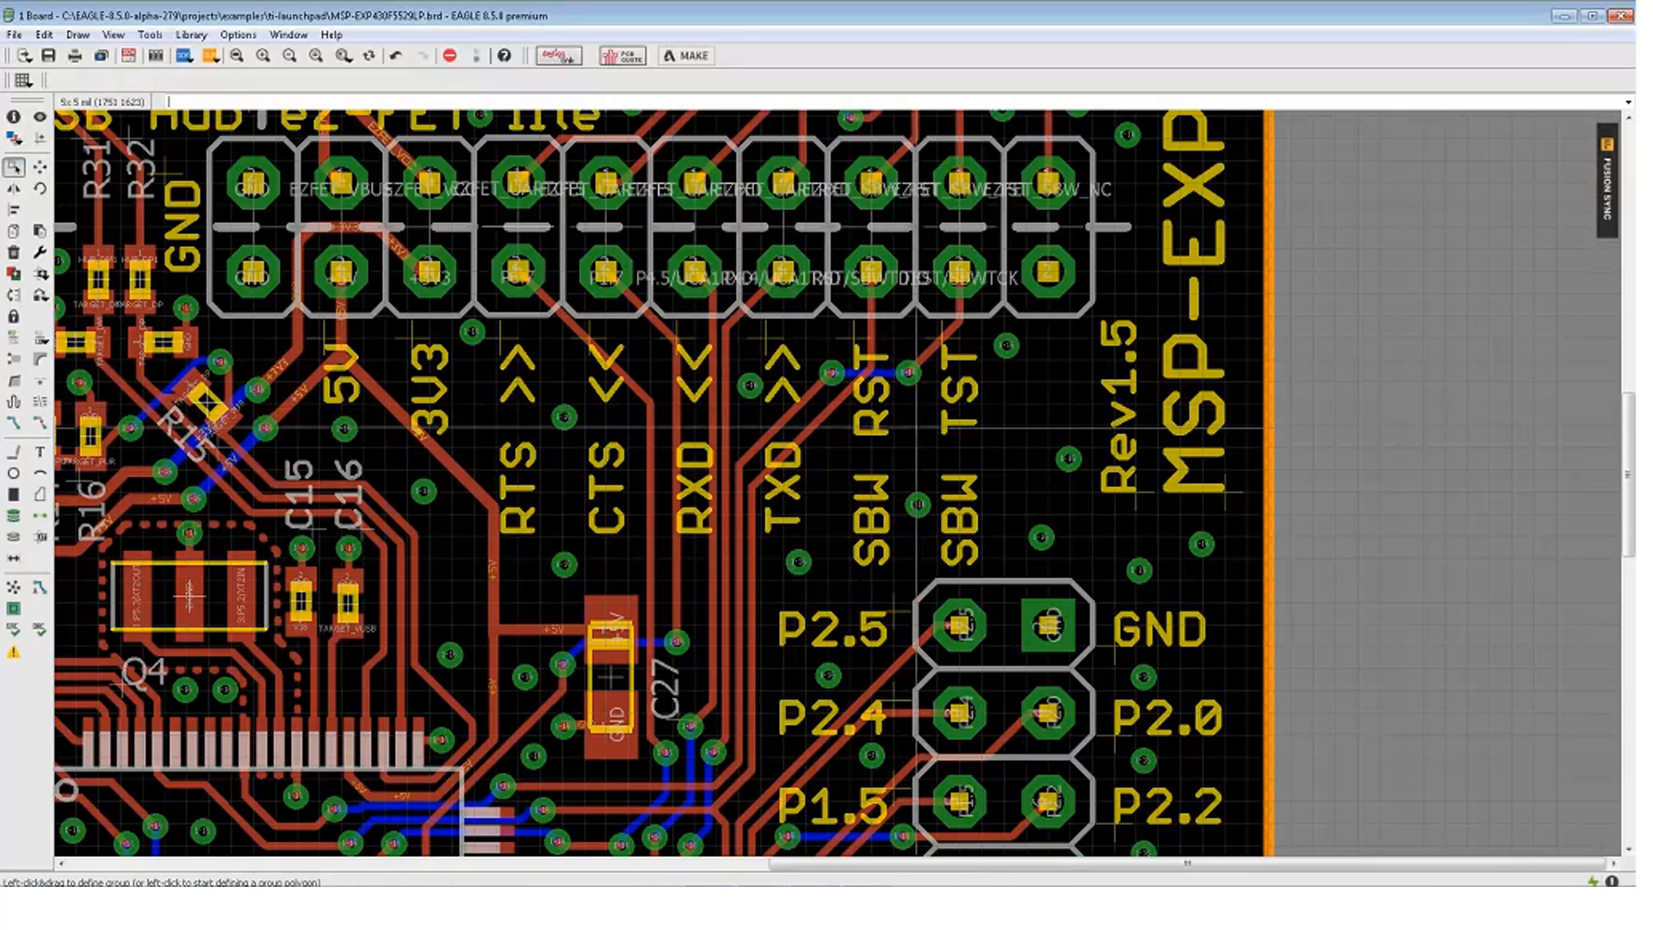
pyautogui.moveTo(958, 435); pyautogui.dragTo(675, 501)
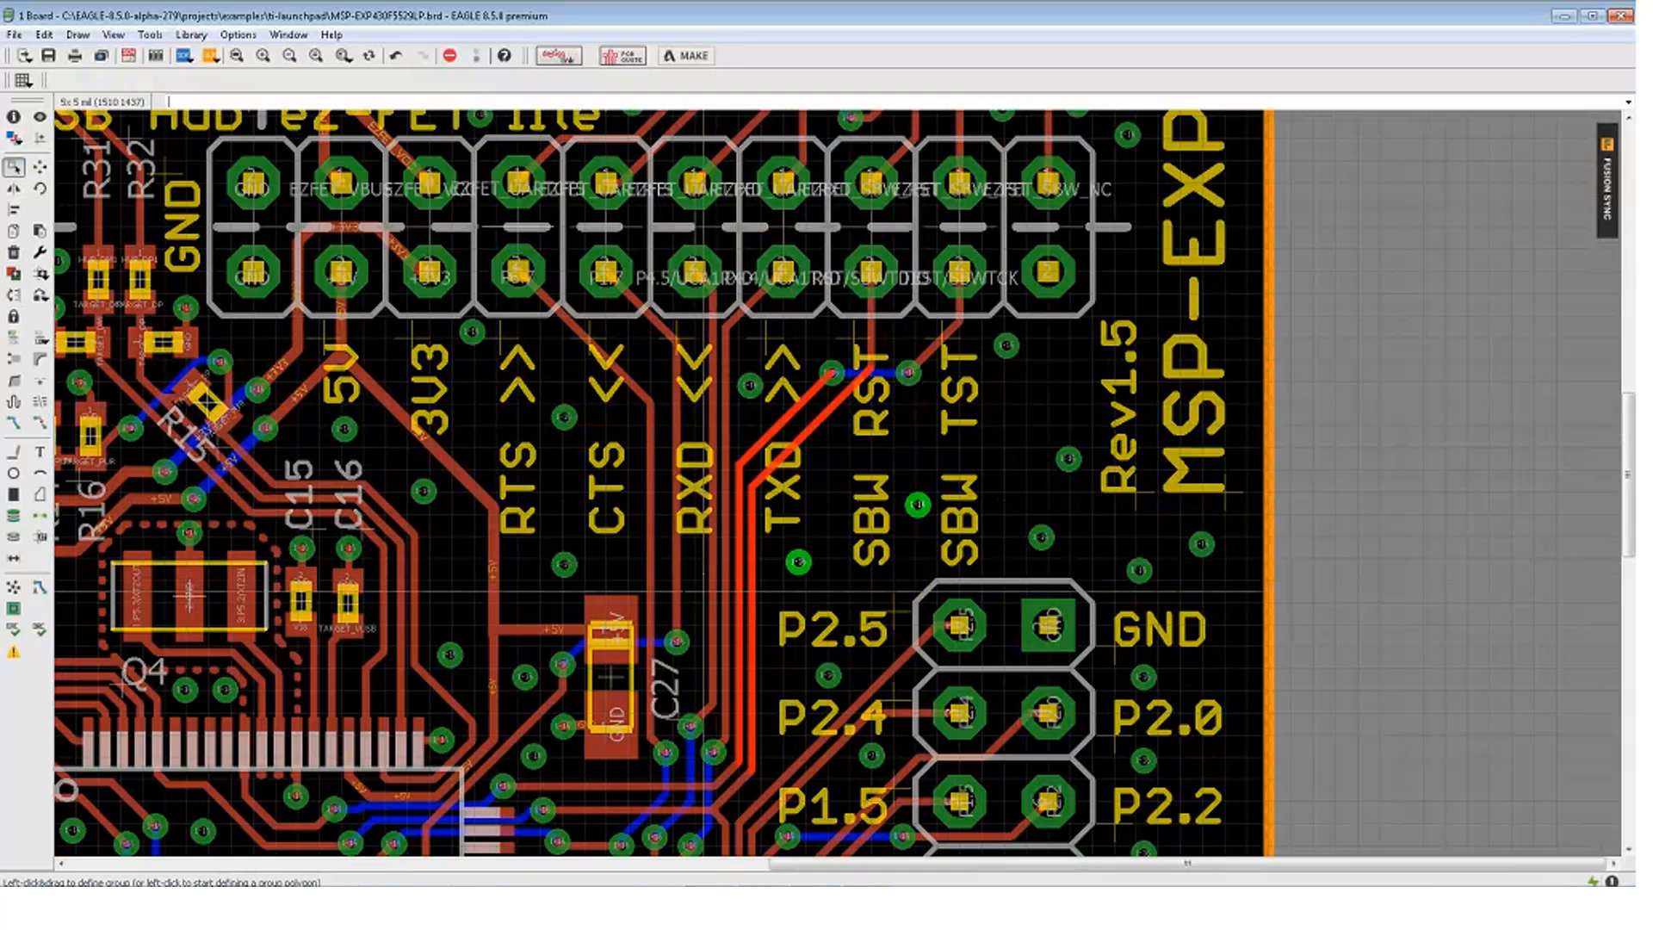
pyautogui.scroll(1, 788, 487)
pyautogui.scroll(1, 779, 478)
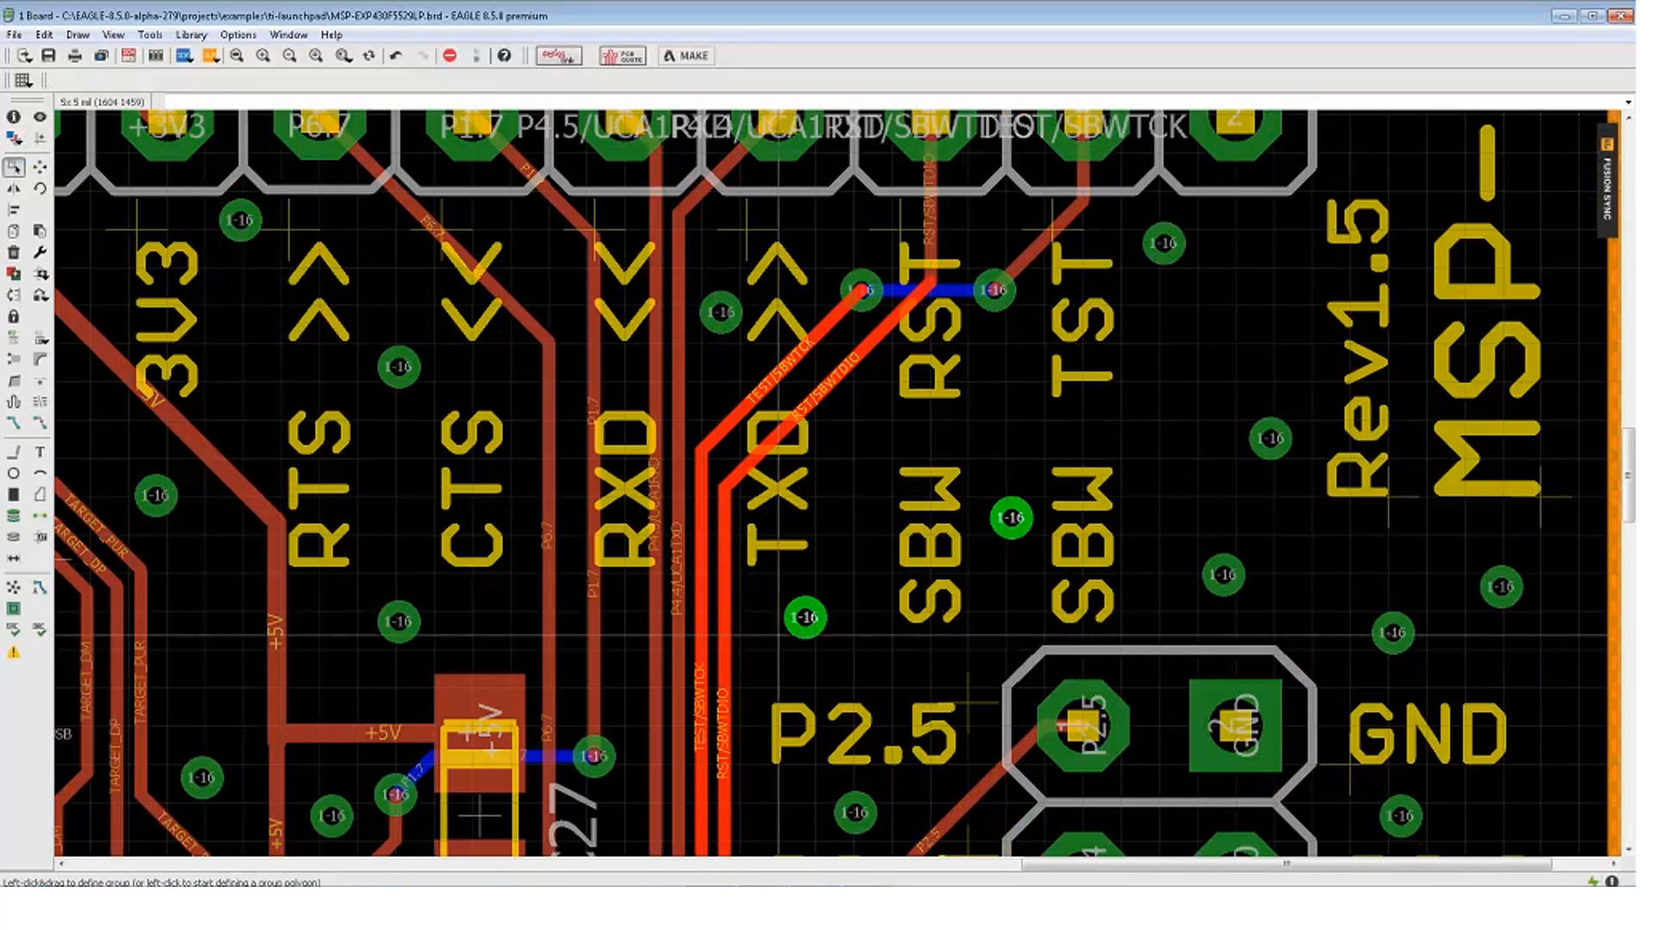
pyautogui.click(14, 317)
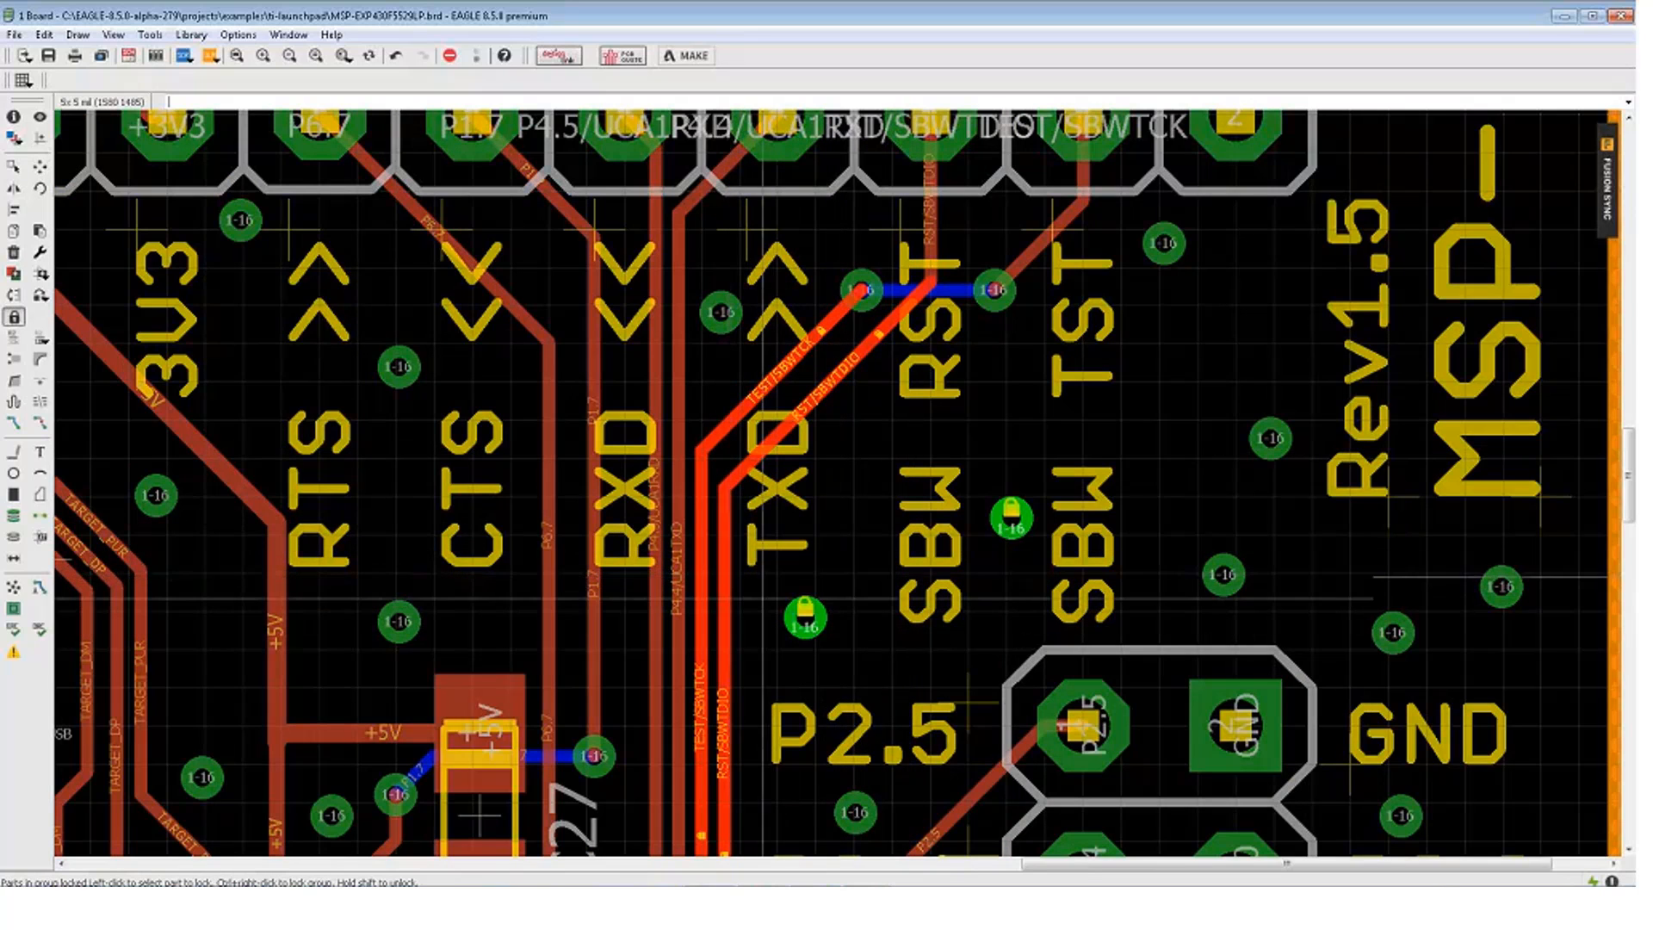
pyautogui.scroll(2, 1010, 511)
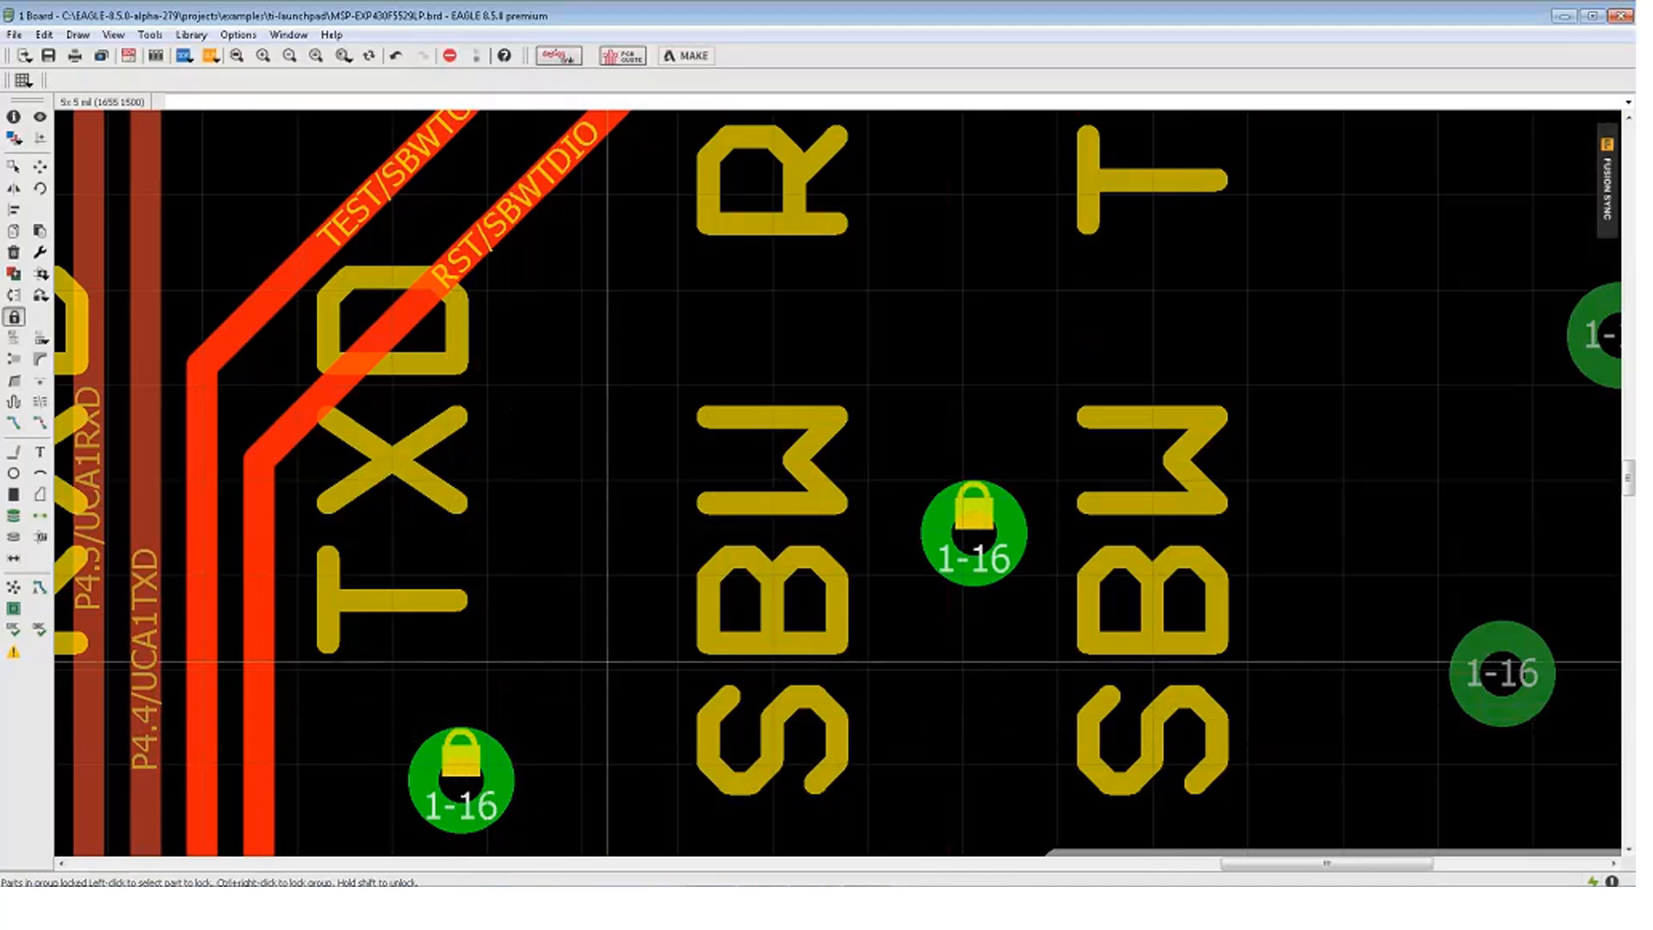
pyautogui.scroll(-2, 1048, 490)
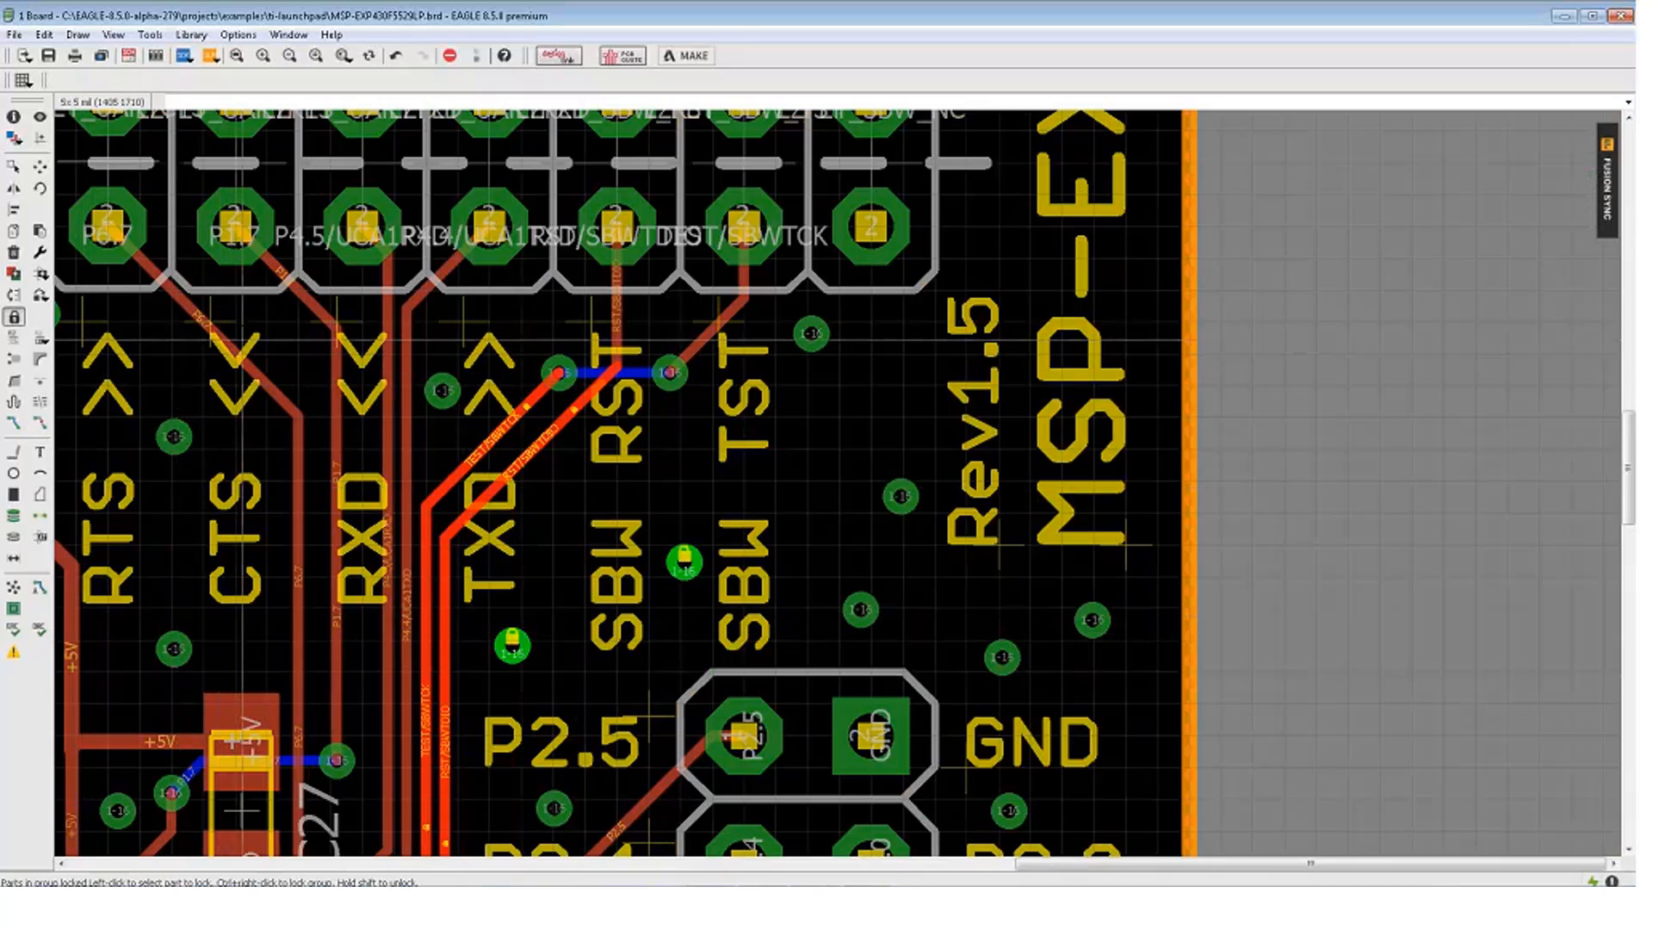
# Unlock the whole group of SBW traces and vias, and return to the Group command
pyautogui.keyDown('ctrl'); pyautogui.keyDown('shift'); pyautogui.rightClick(449, 574); pyautogui.keyUp('shift'); pyautogui.keyUp('ctrl')
pyautogui.scroll(-1, 592, 555)
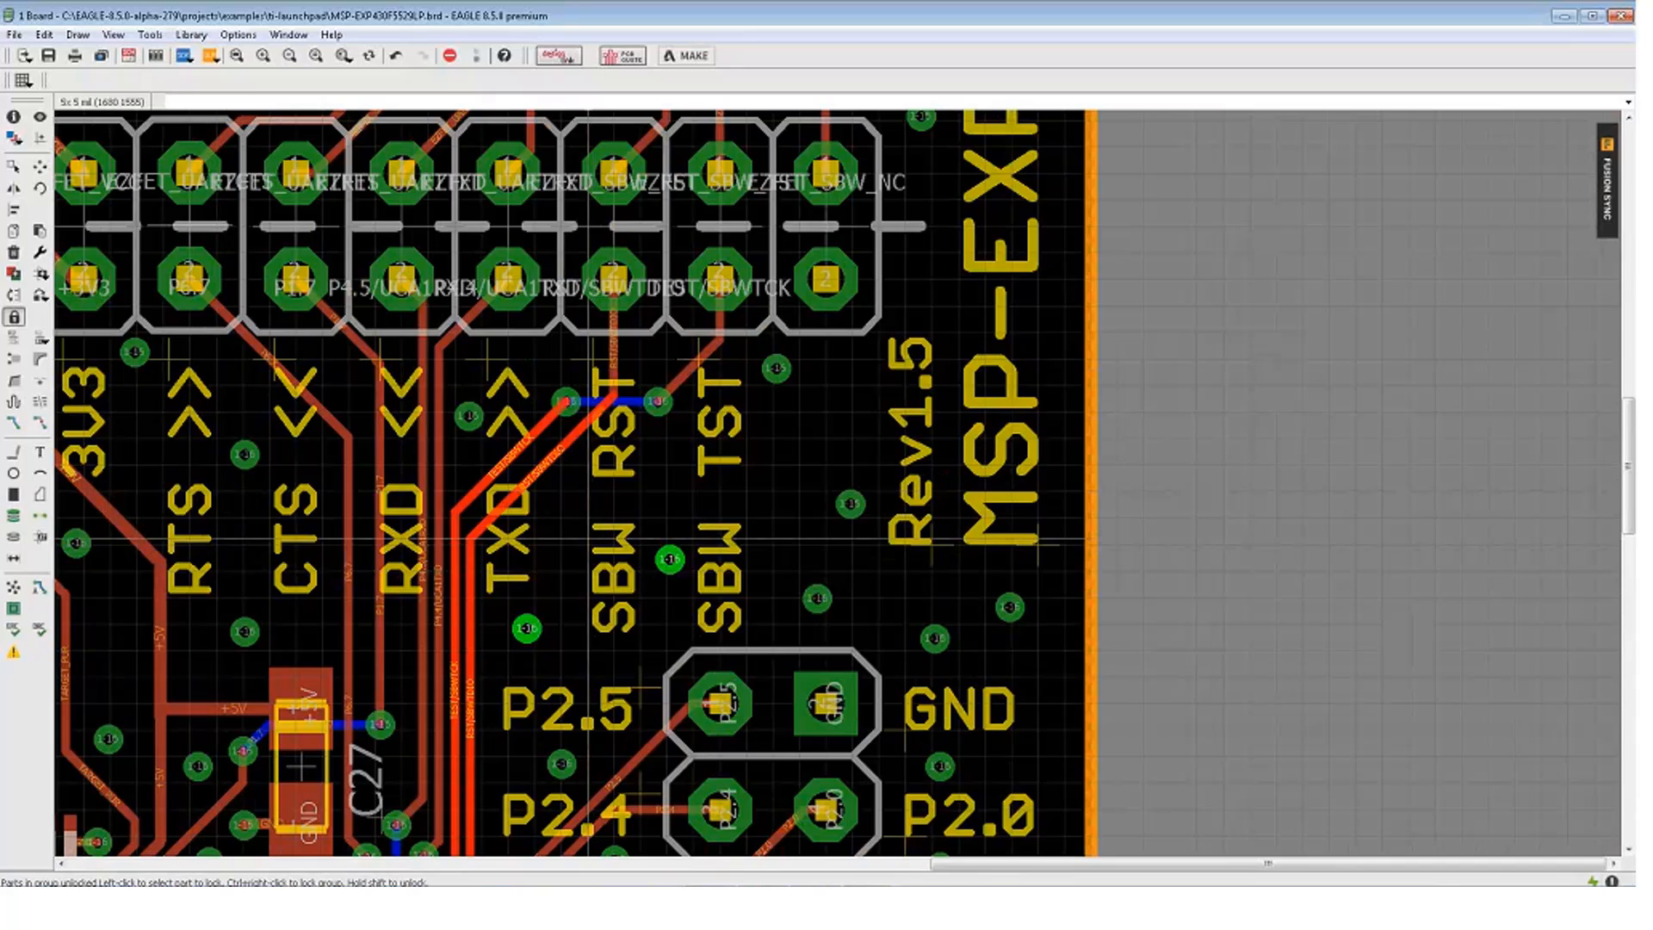
pyautogui.press('Escape')
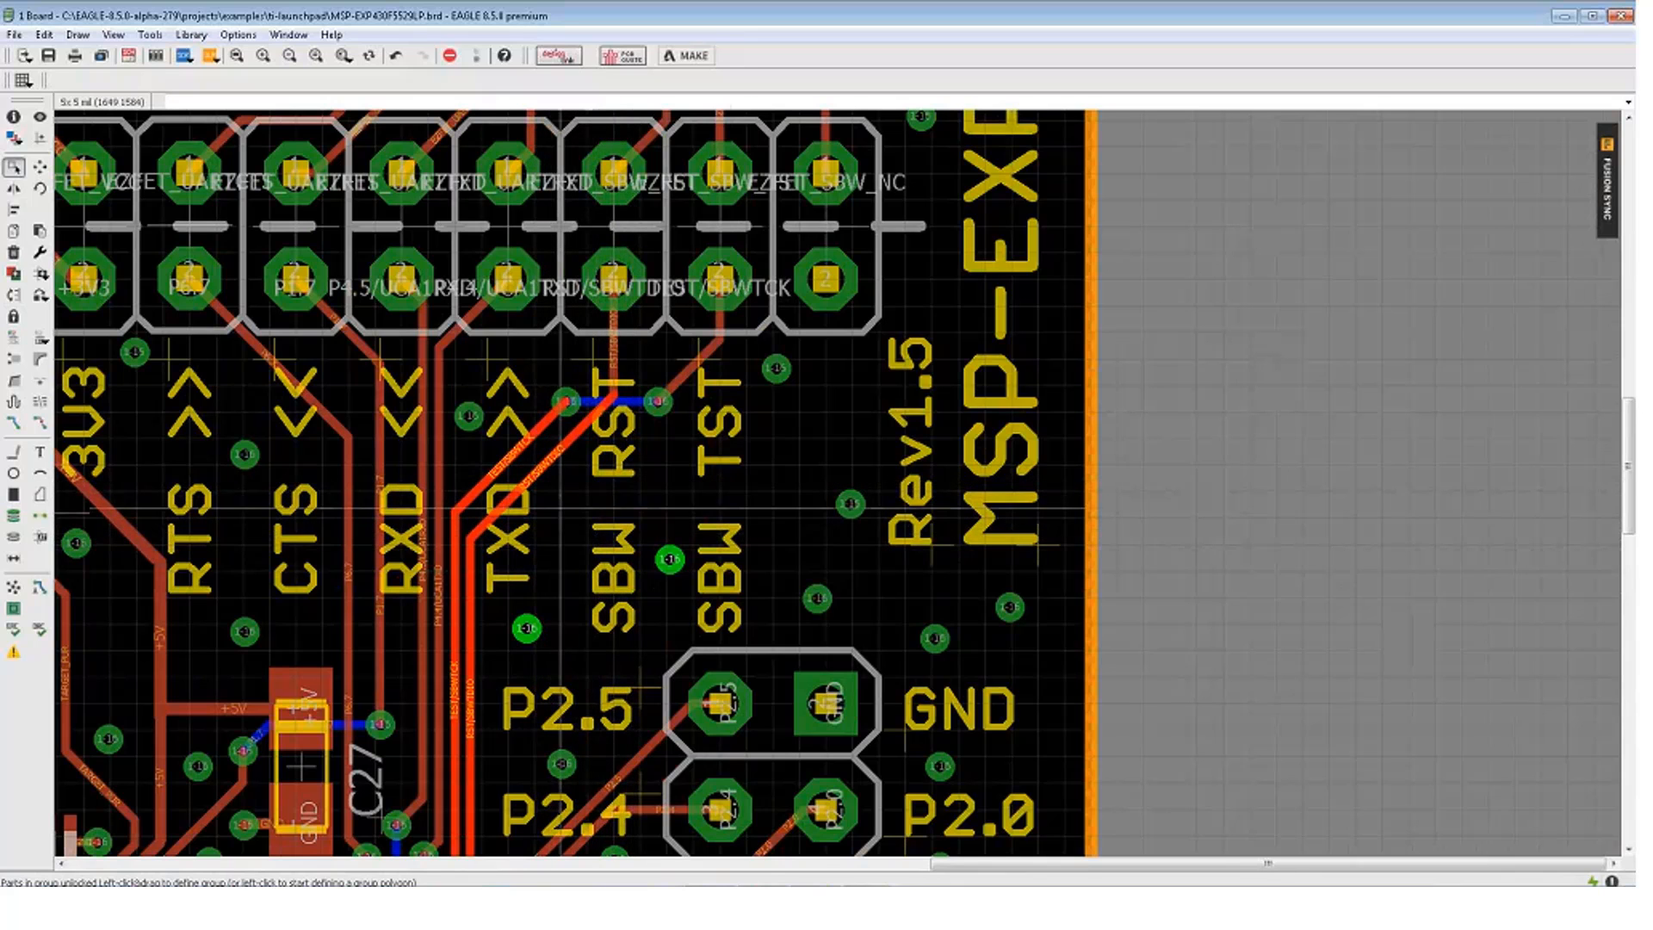
# Rip up the P3.1 trace between U6 and header J5
pyautogui.scroll(-5, 561, 507)
pyautogui.scroll(10, 516, 517)
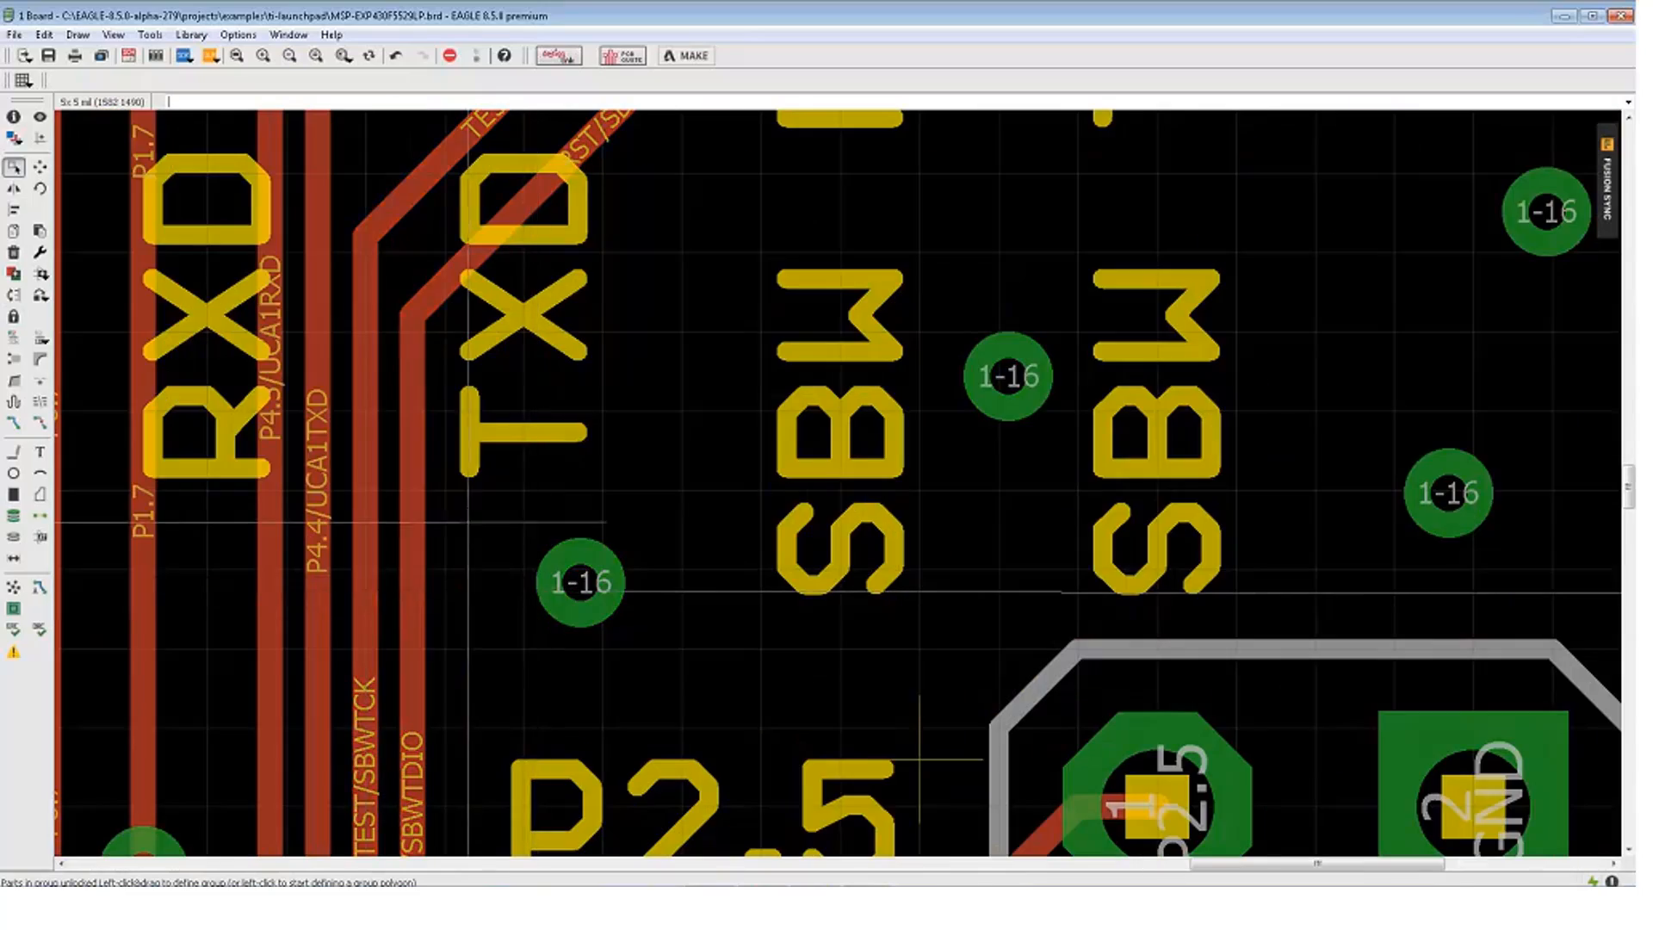
pyautogui.scroll(-8, 467, 521)
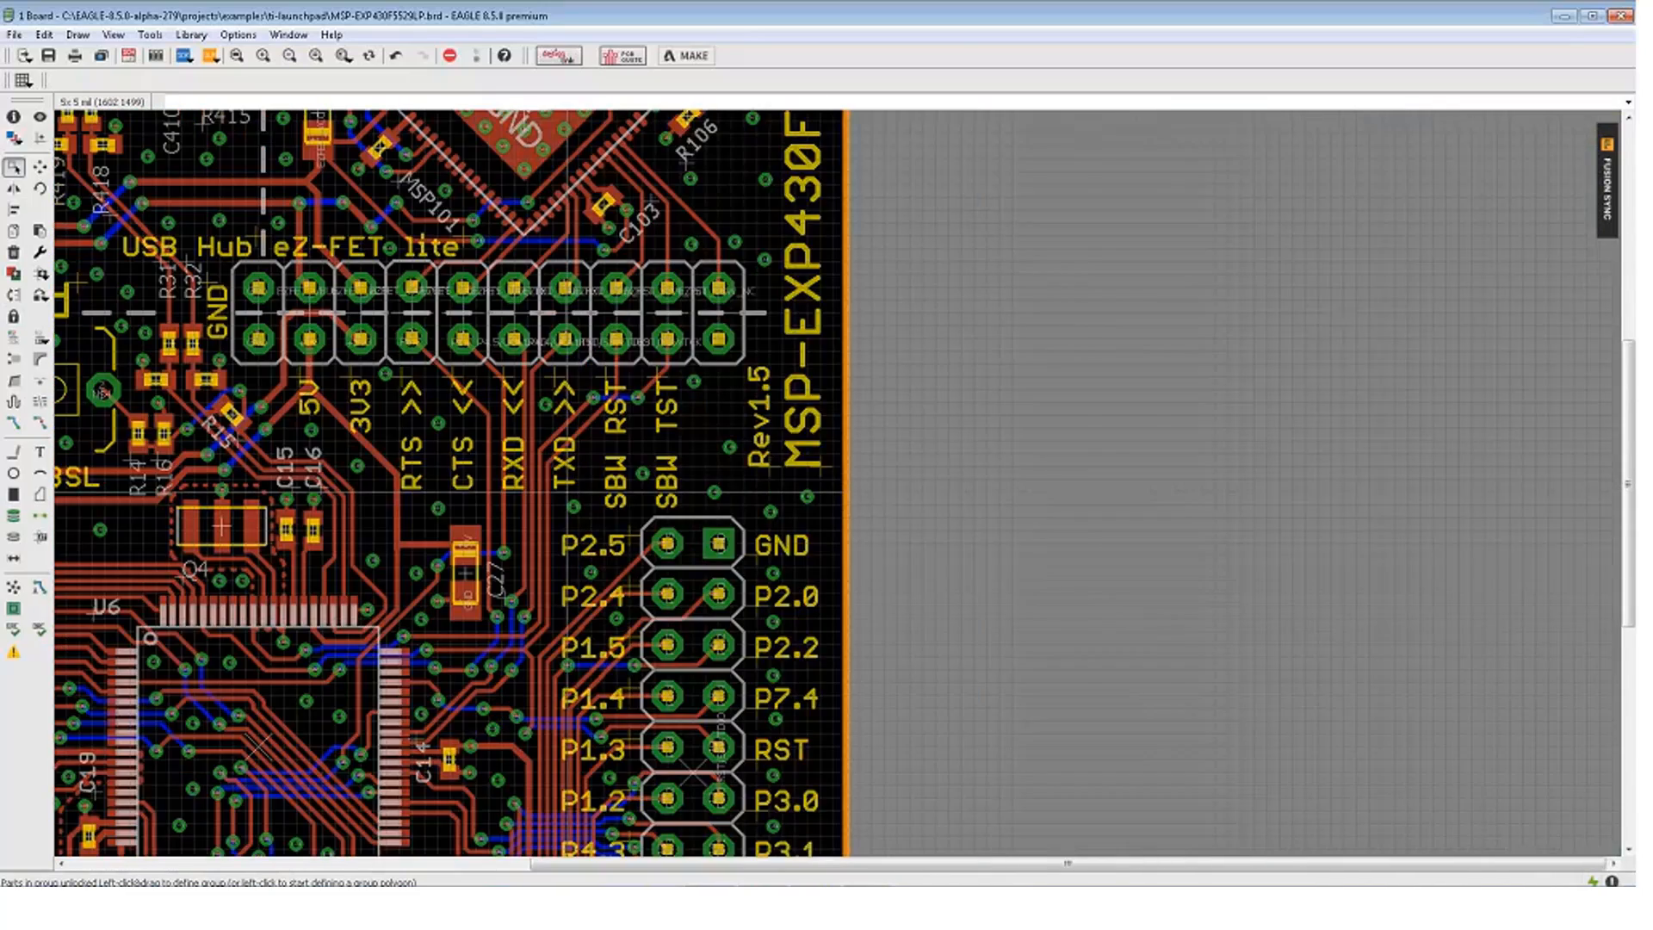
pyautogui.scroll(-2, 524, 492)
pyautogui.scroll(6, 527, 602)
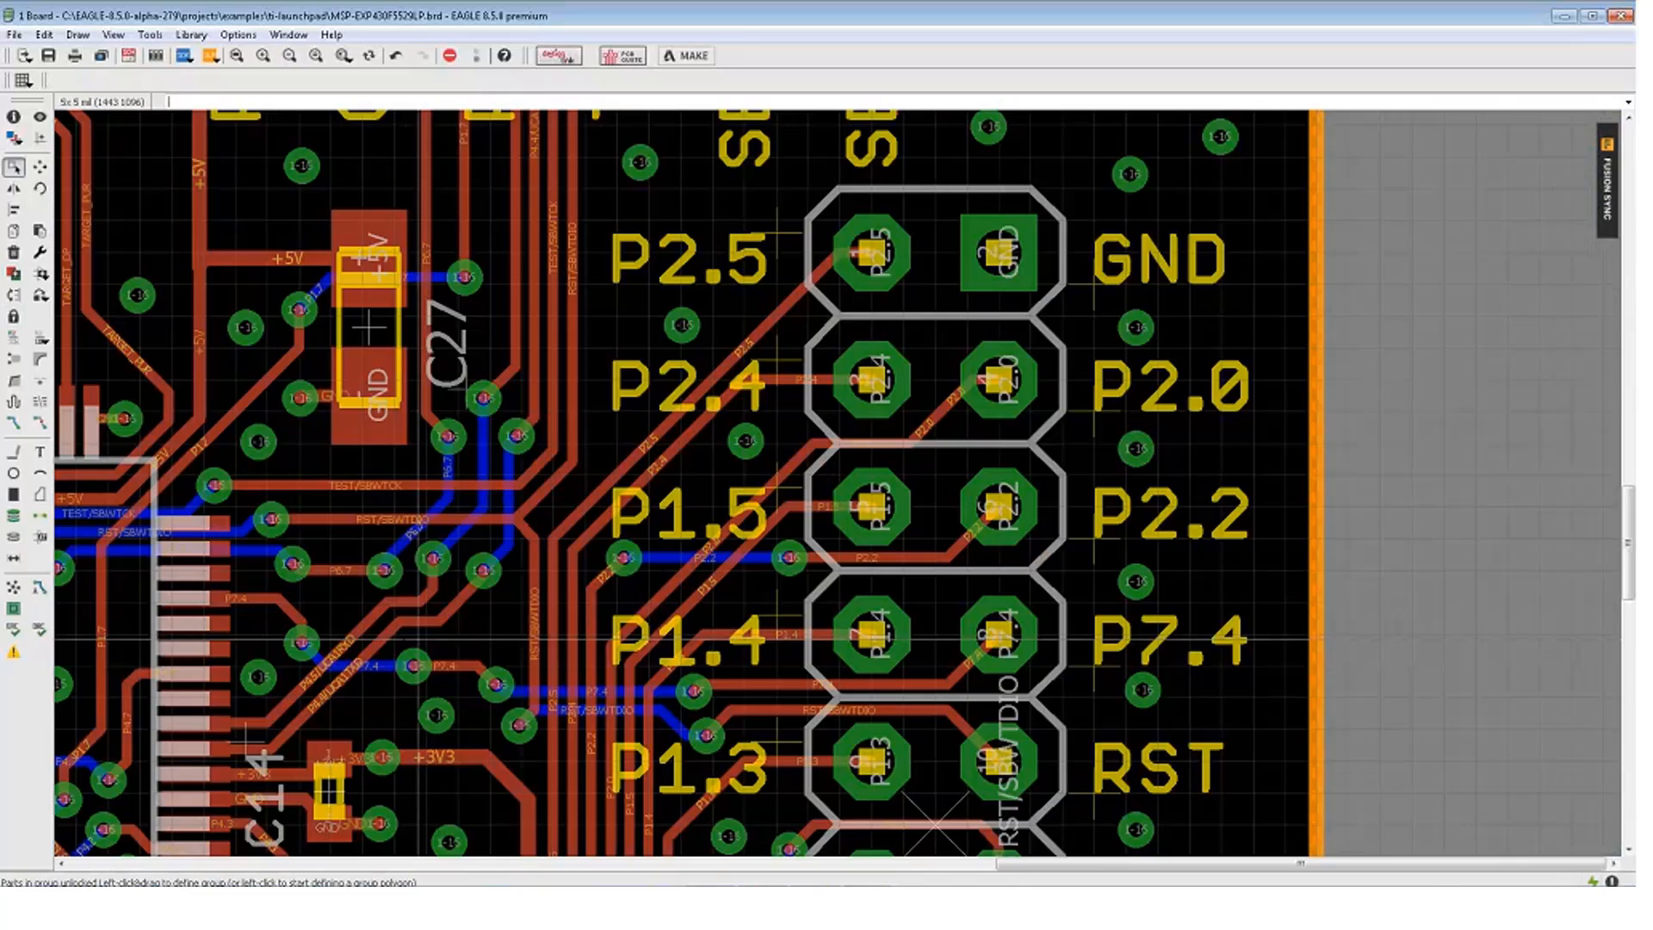
pyautogui.scroll(-3, 421, 637)
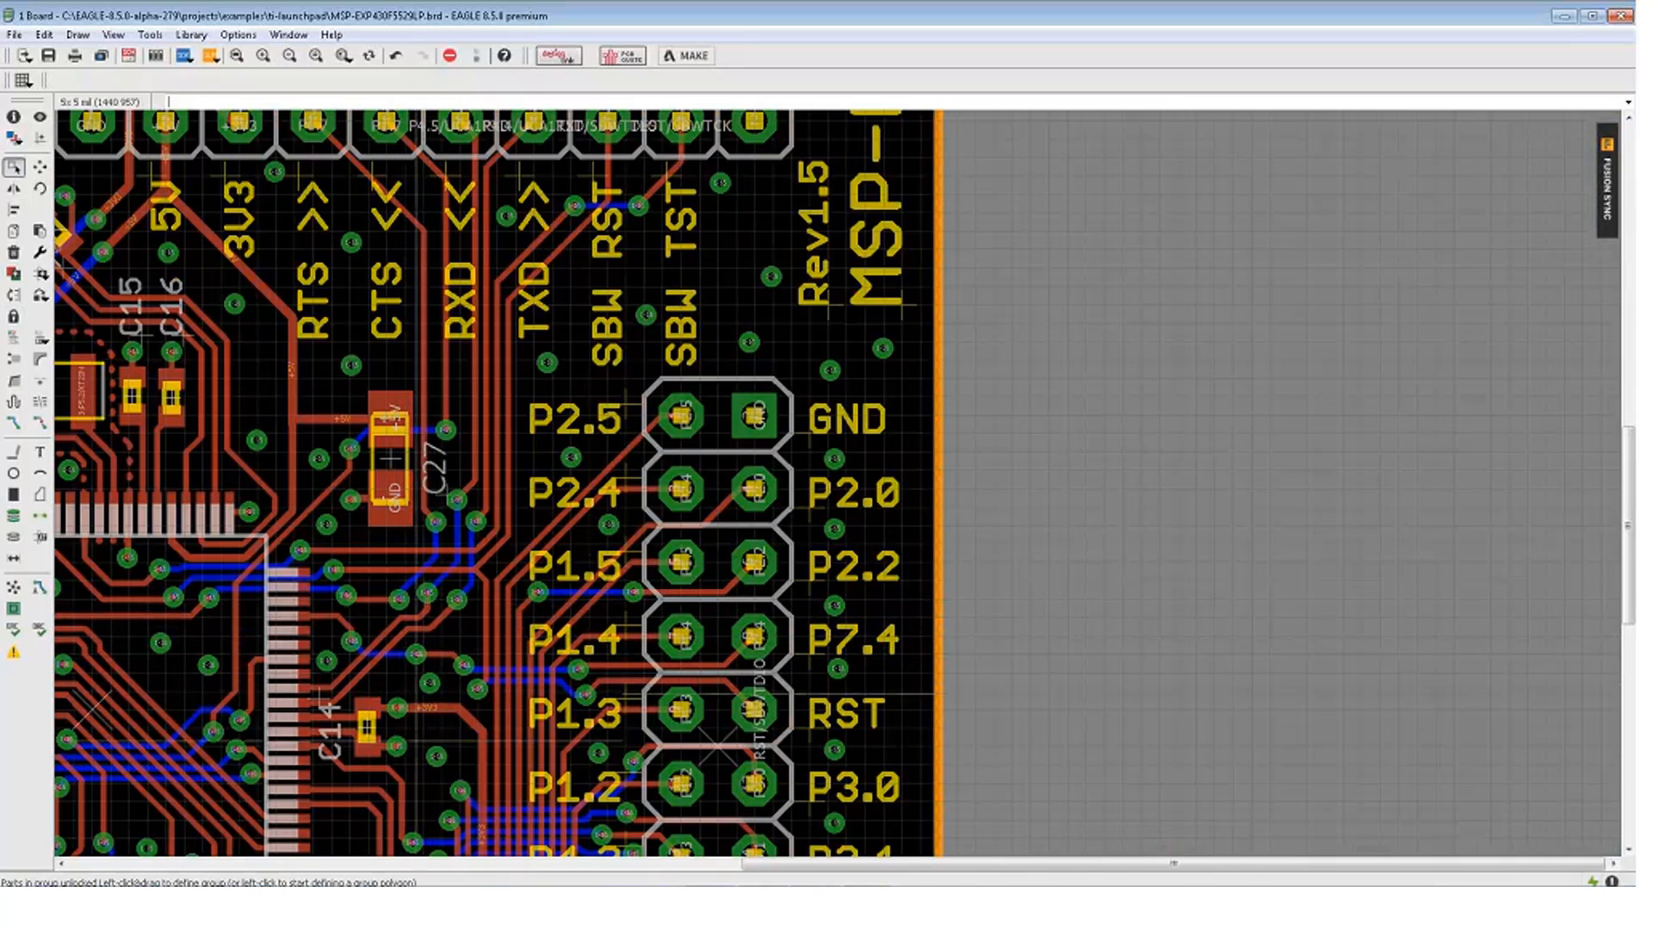
pyautogui.moveTo(422, 740); pyautogui.dragTo(689, 304, button='middle')
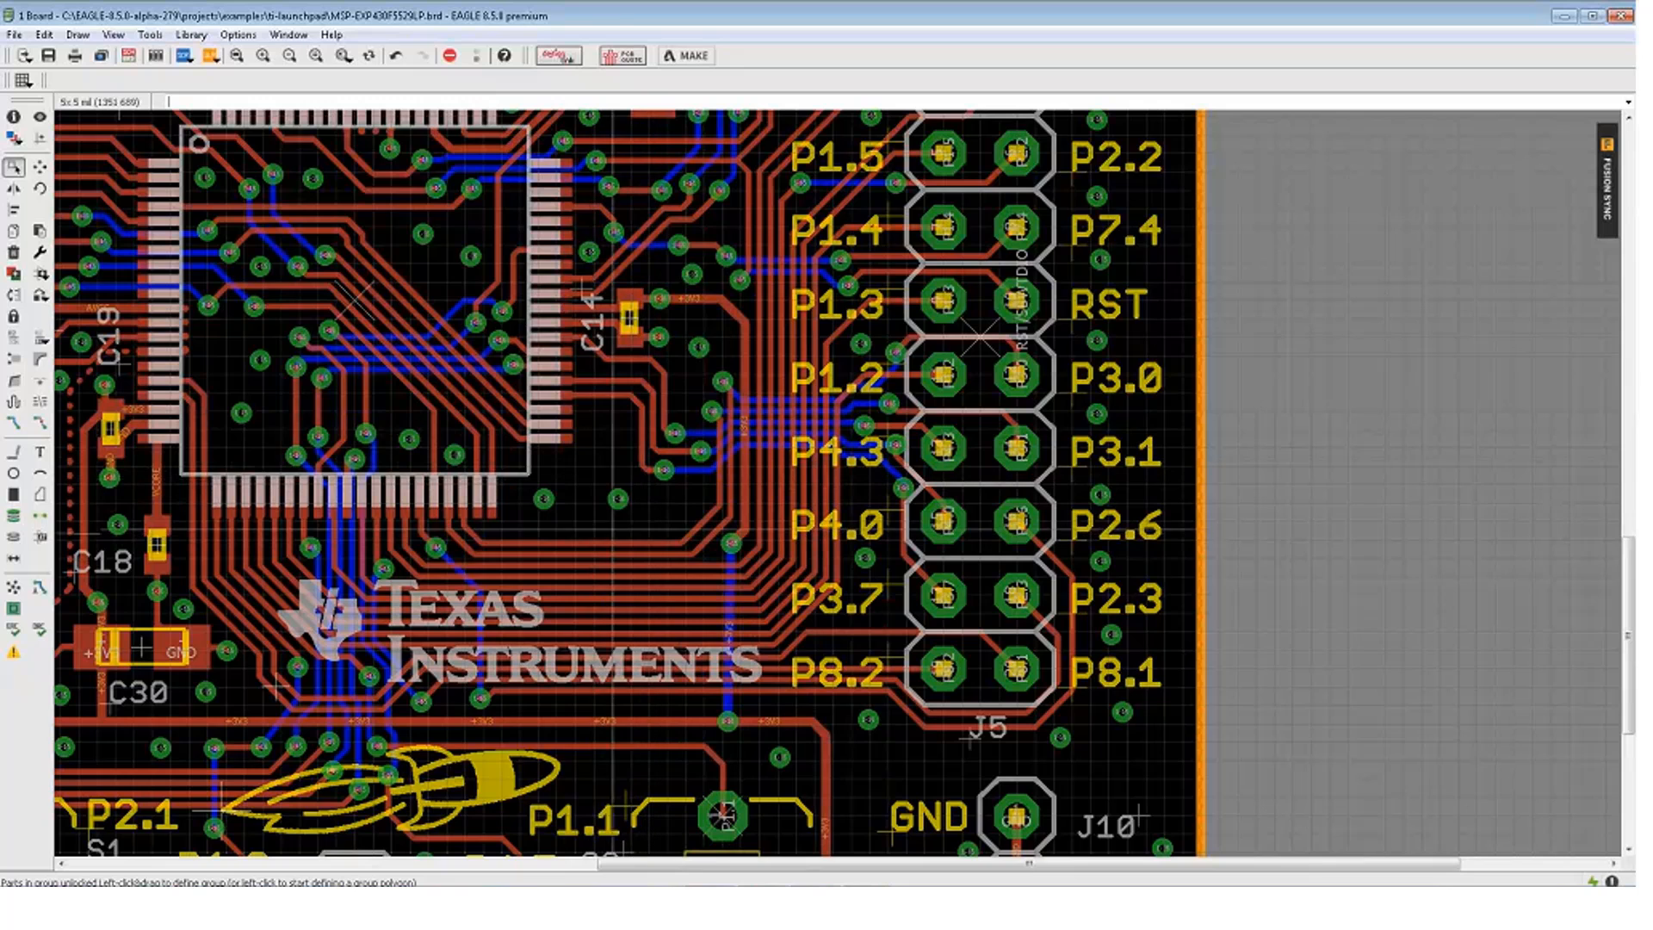
pyautogui.scroll(1, 524, 505)
pyautogui.scroll(1, 534, 522)
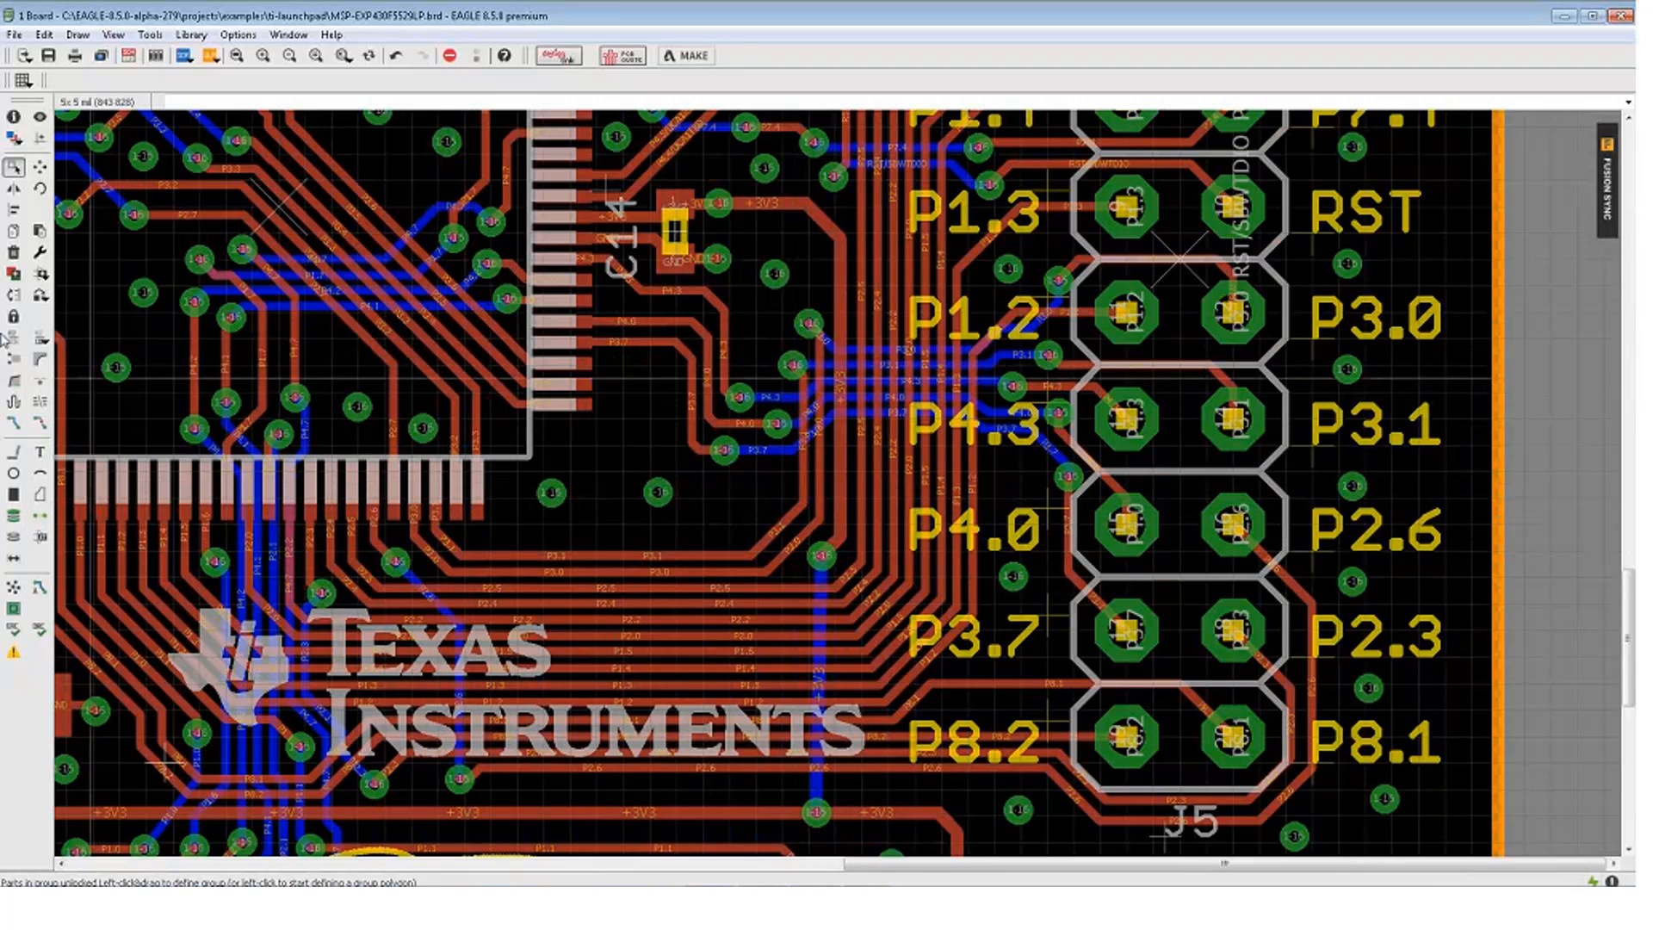
pyautogui.click(39, 422)
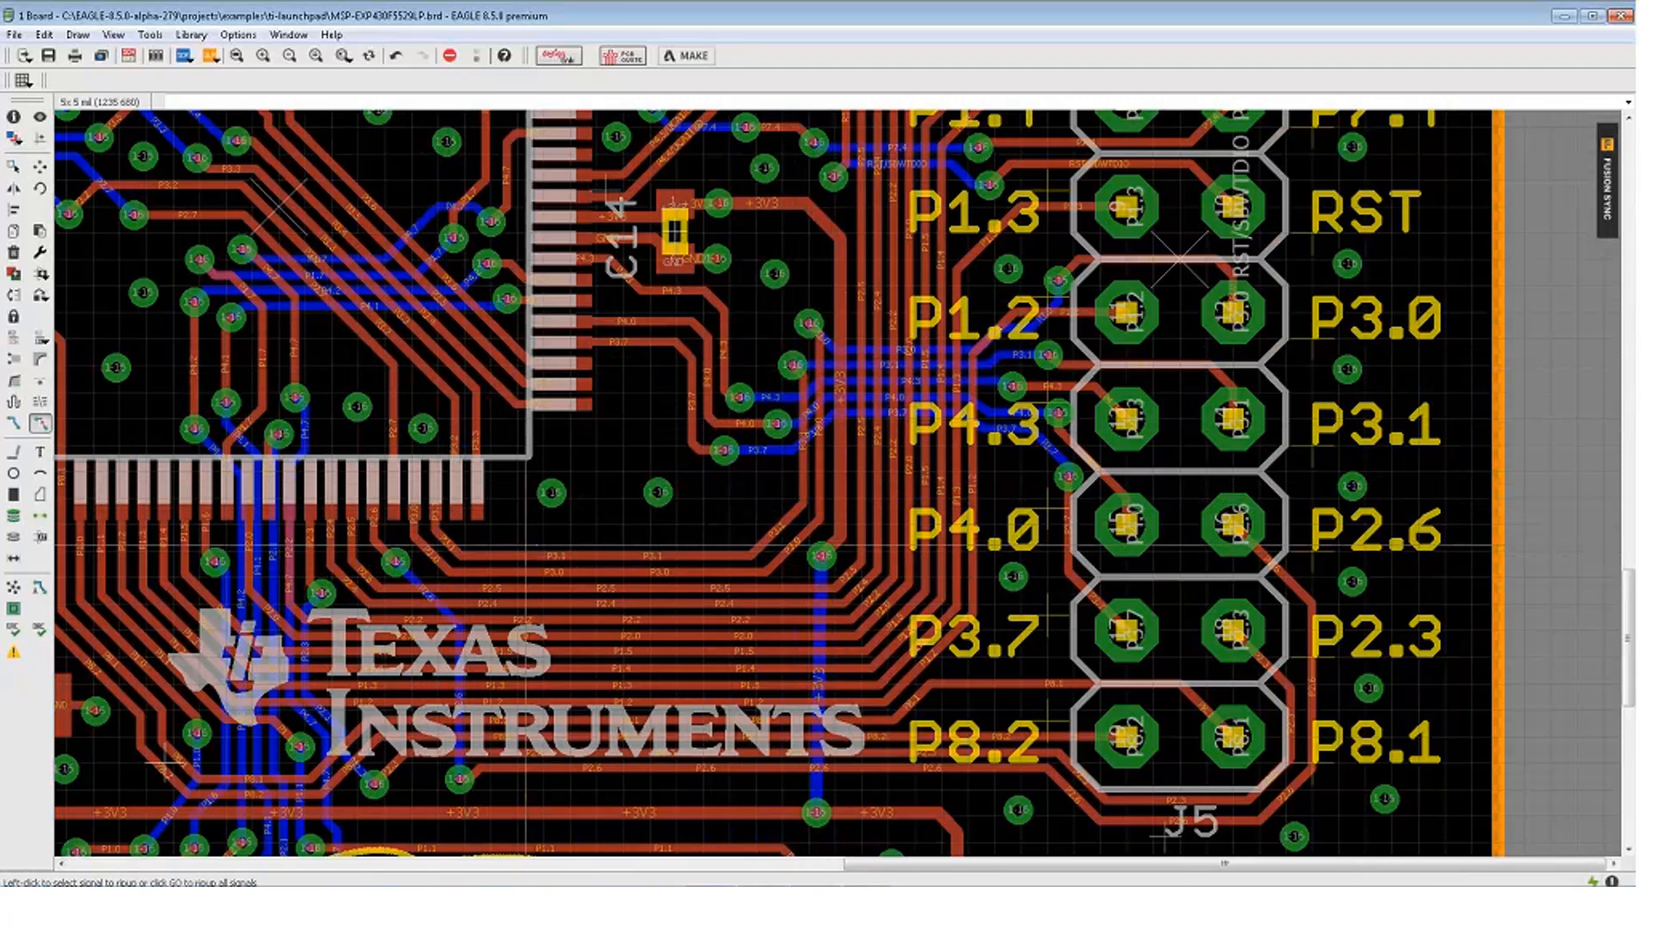
pyautogui.click(559, 556)
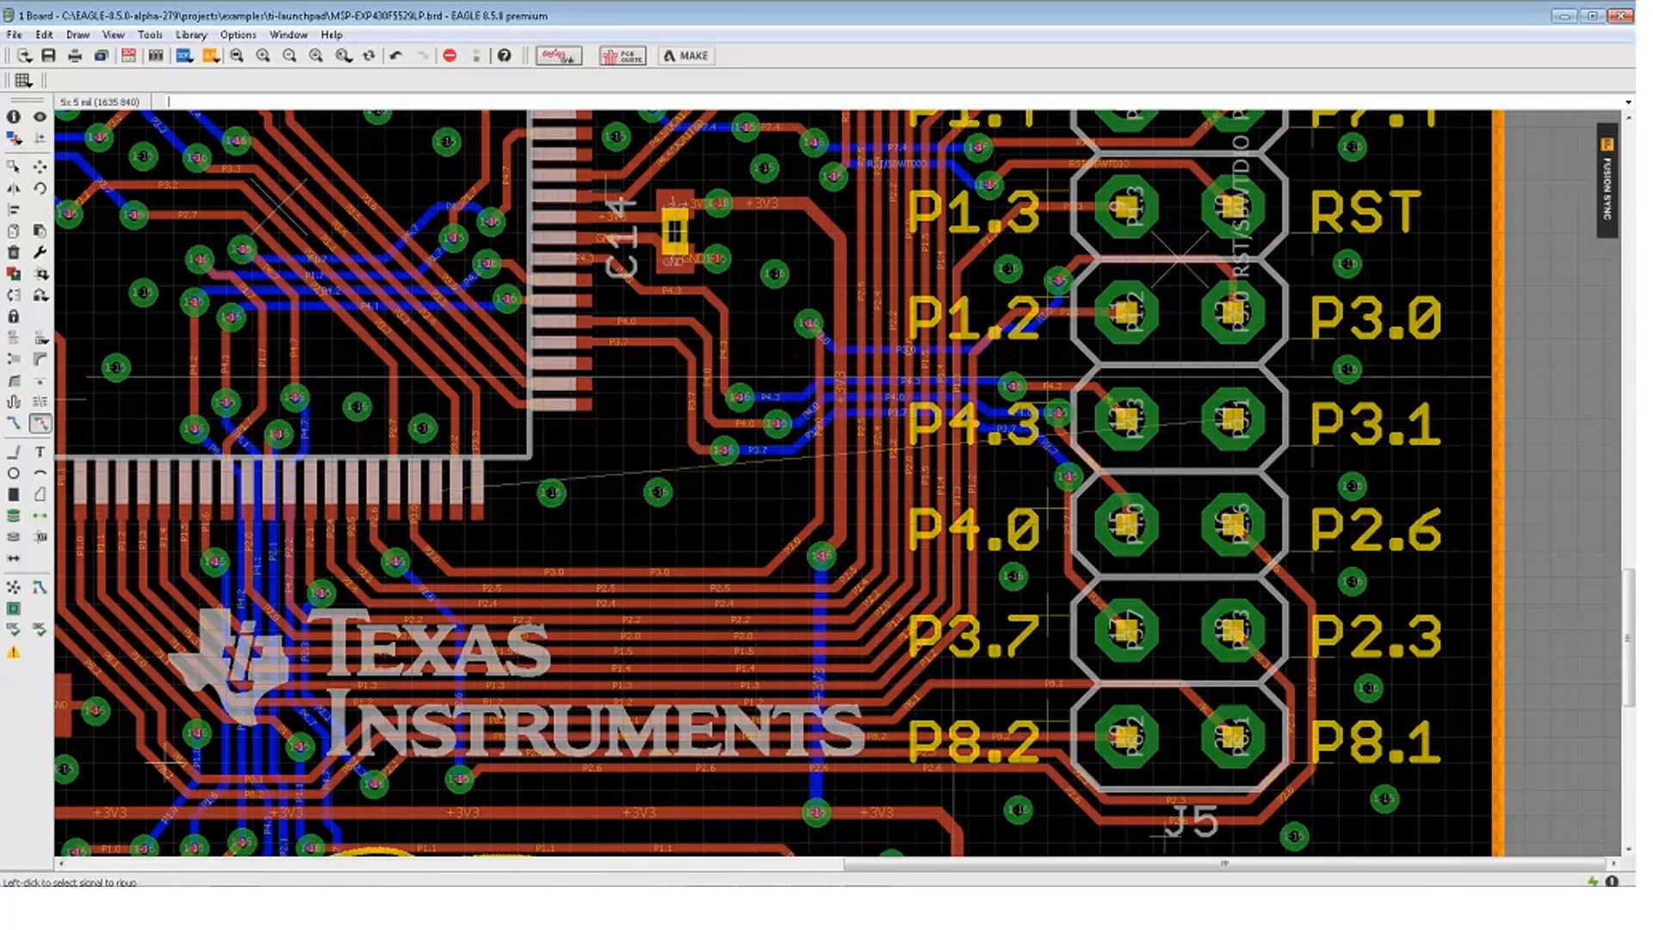
# Set routing to push obstacles and route P3.1 on the Top layer from its U6 pad to a short horizontal segment above P3.0
pyautogui.click(14, 425)
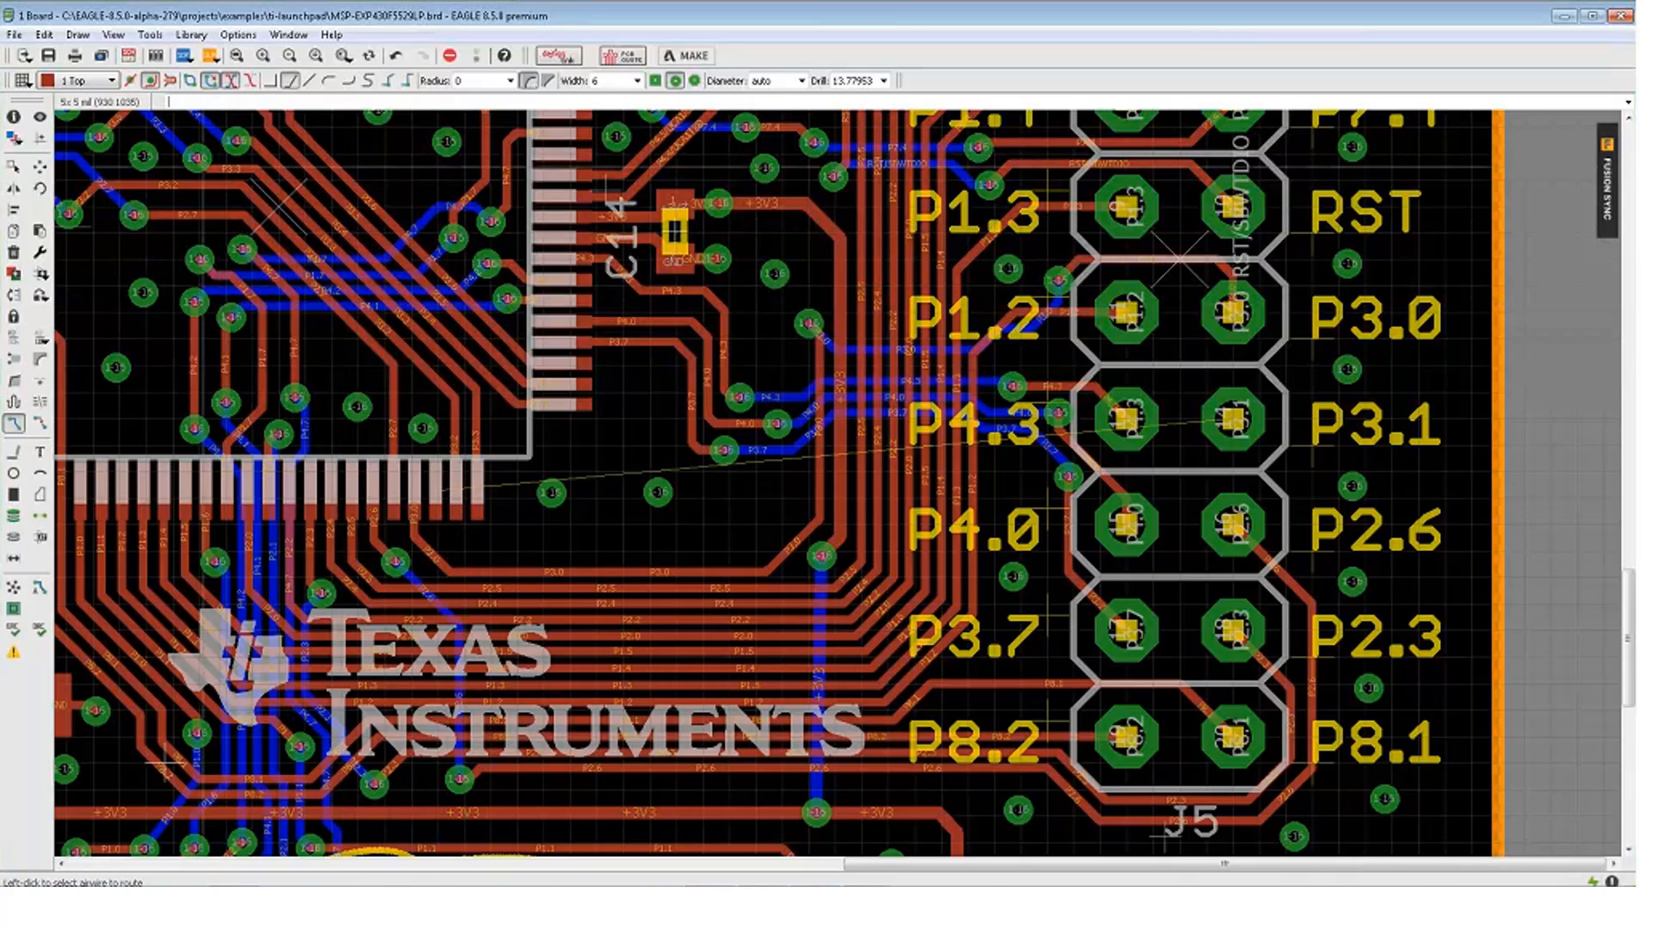
pyautogui.click(171, 80)
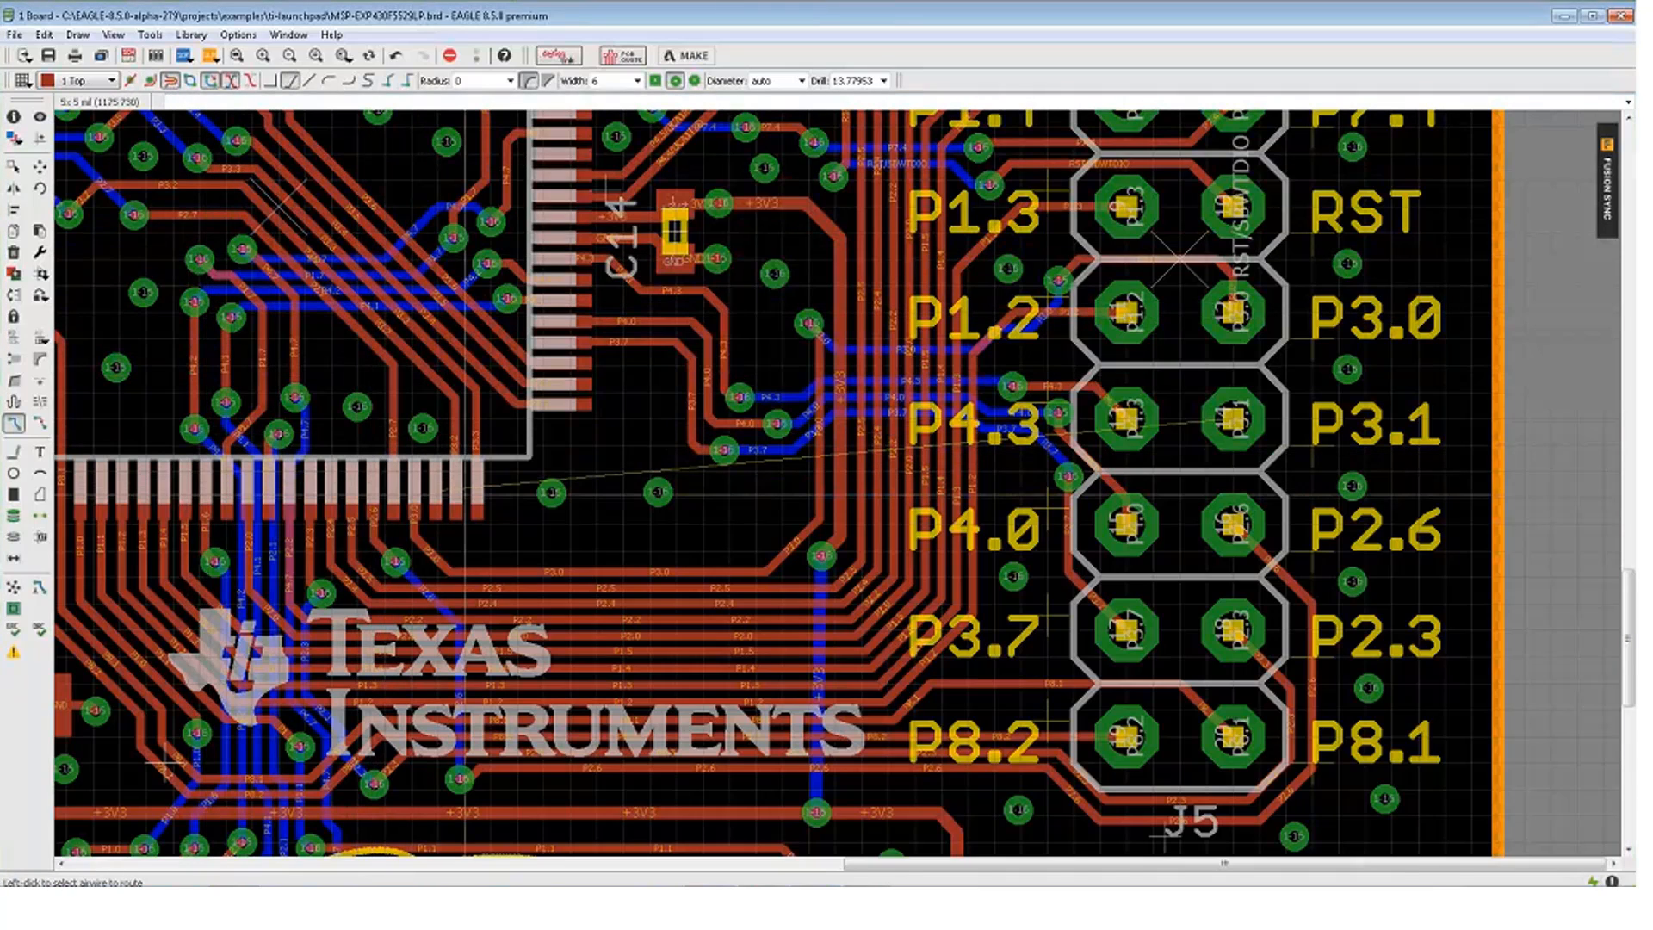
pyautogui.click(434, 491)
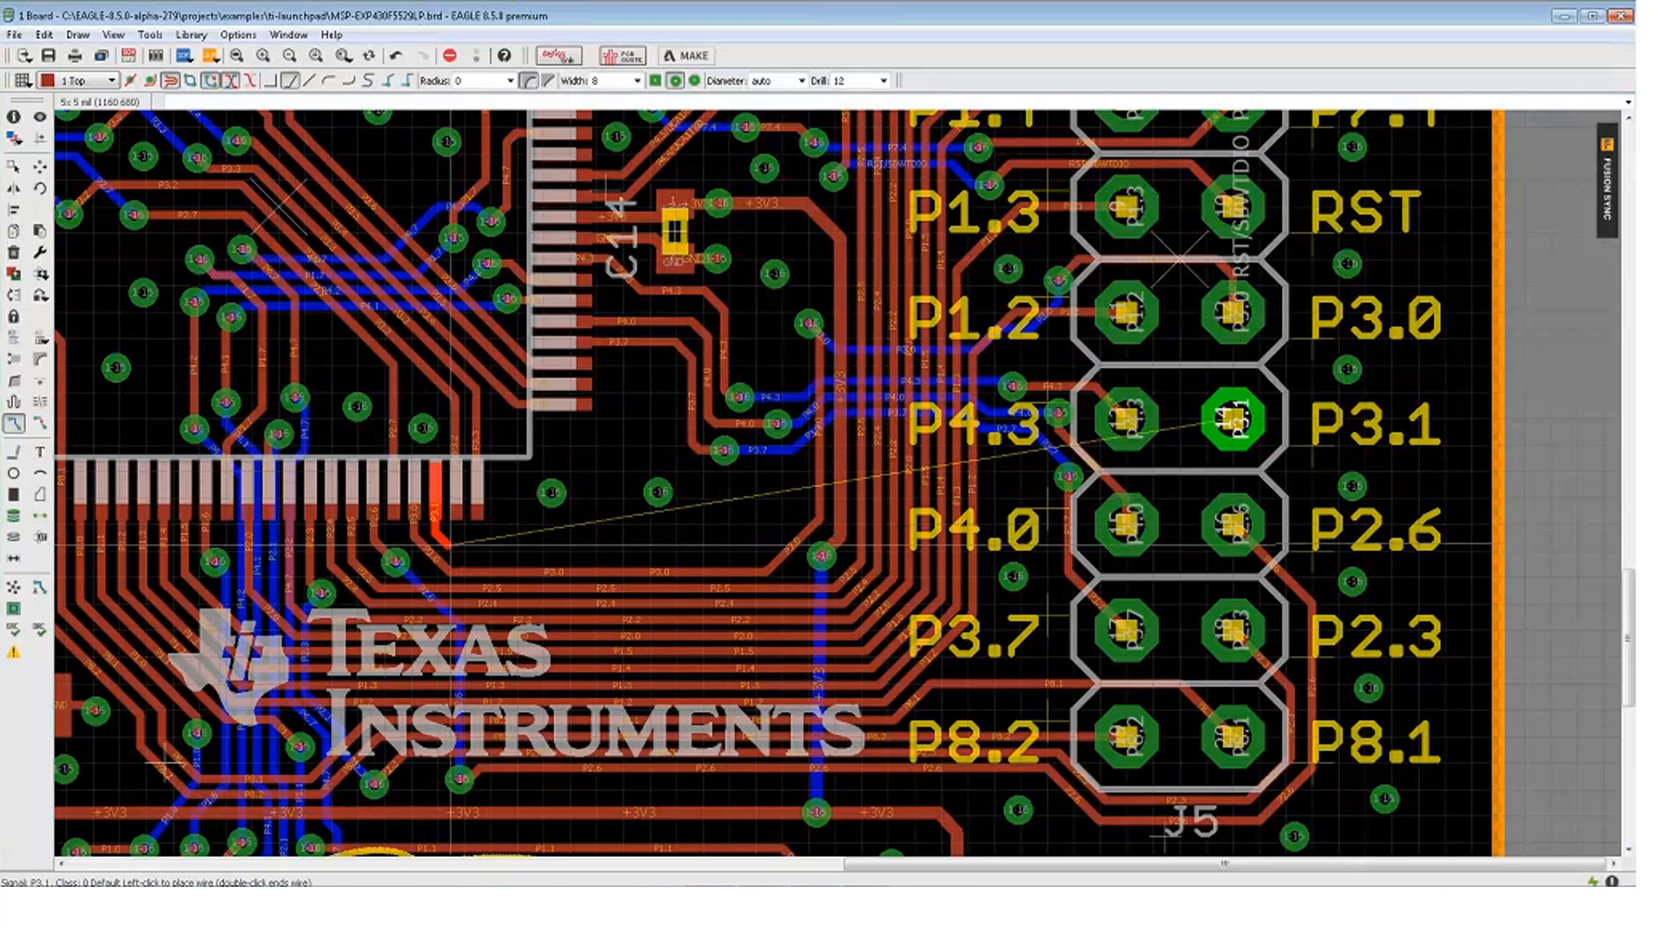
pyautogui.scroll(2, 451, 544)
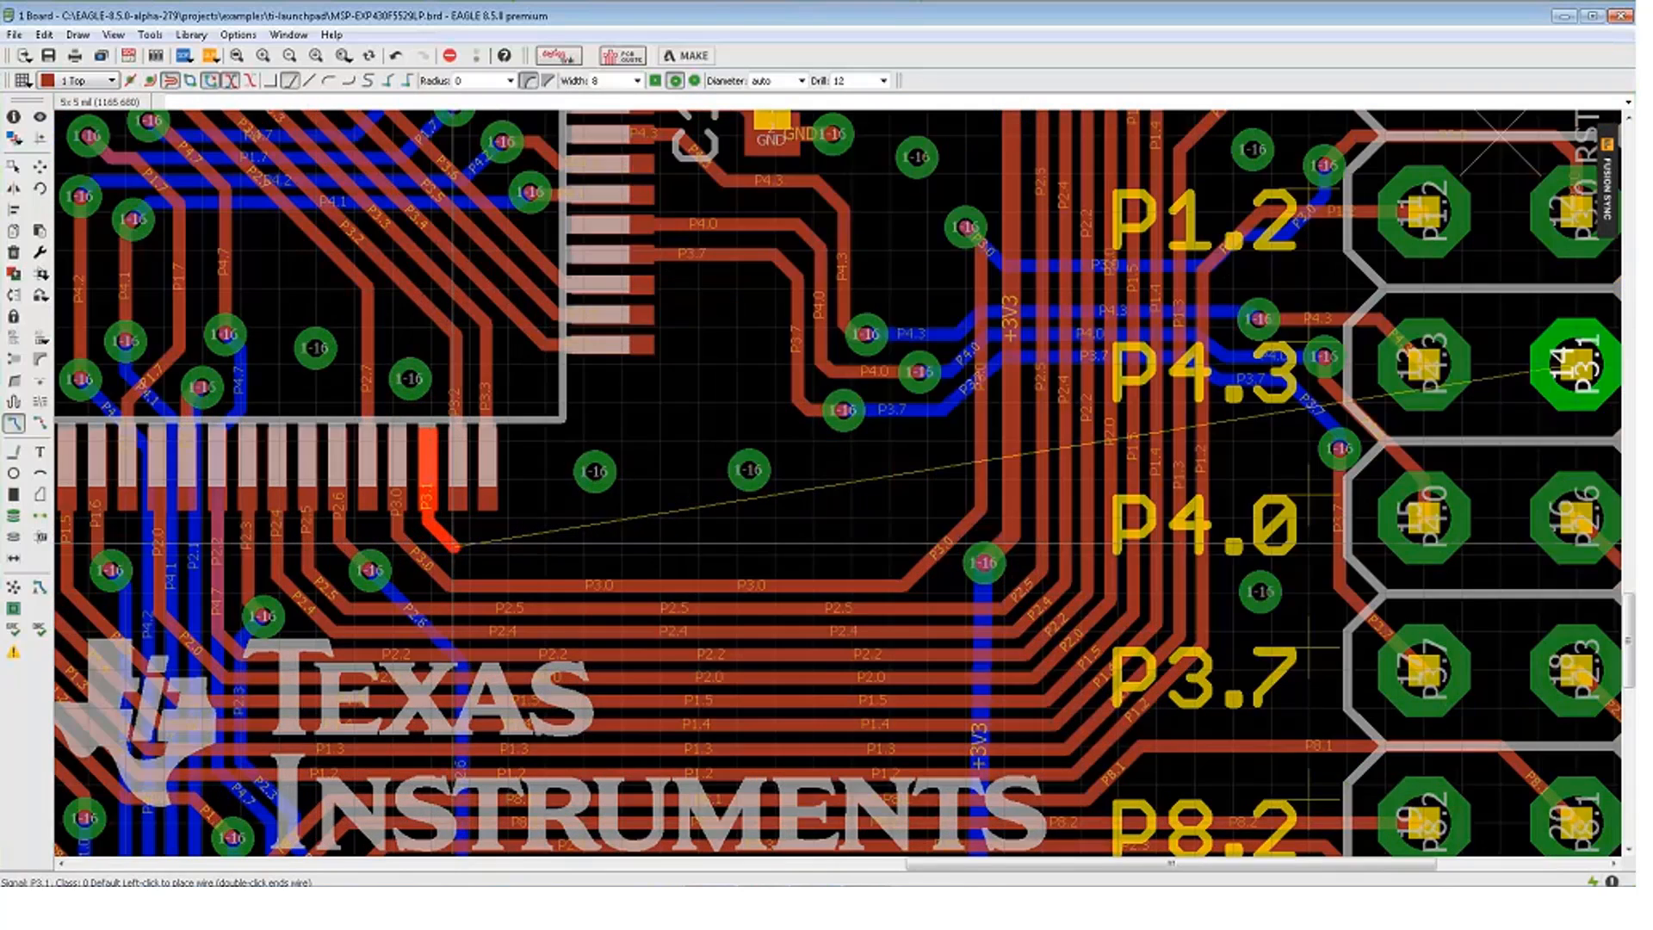
pyautogui.scroll(2, 451, 545)
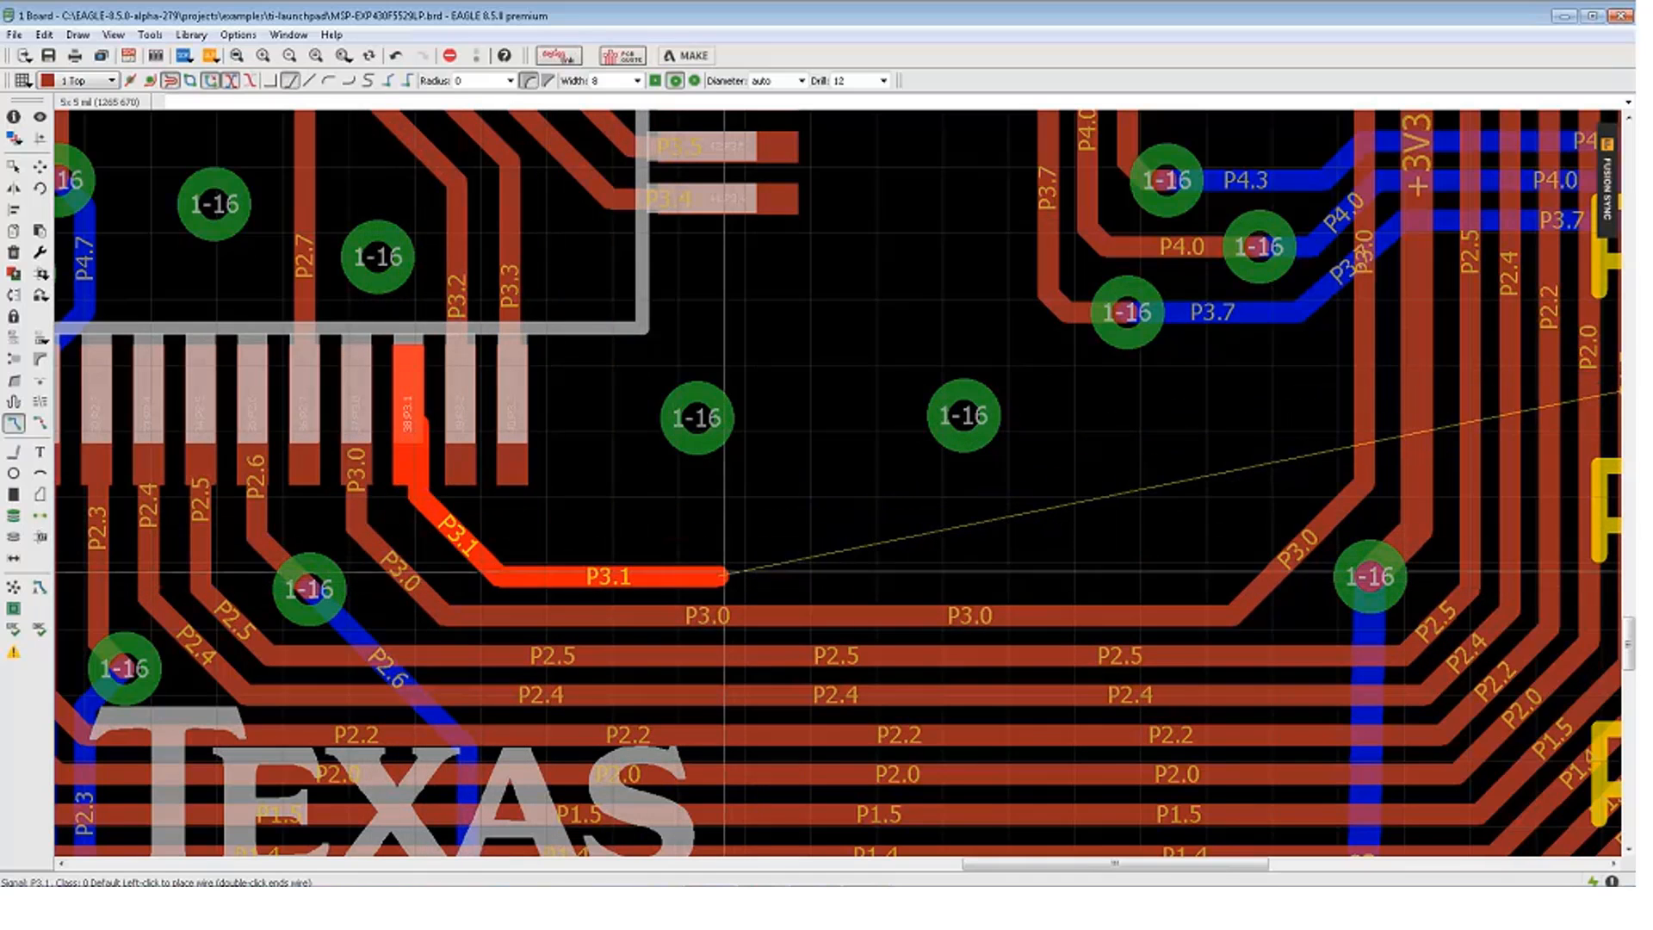
# Try pushing the traces across the Texas Instruments logo aside with the P3.1 route, and end routing at the short placed segment
pyautogui.scroll(-2, 736, 572)
pyautogui.scroll(-2, 725, 562)
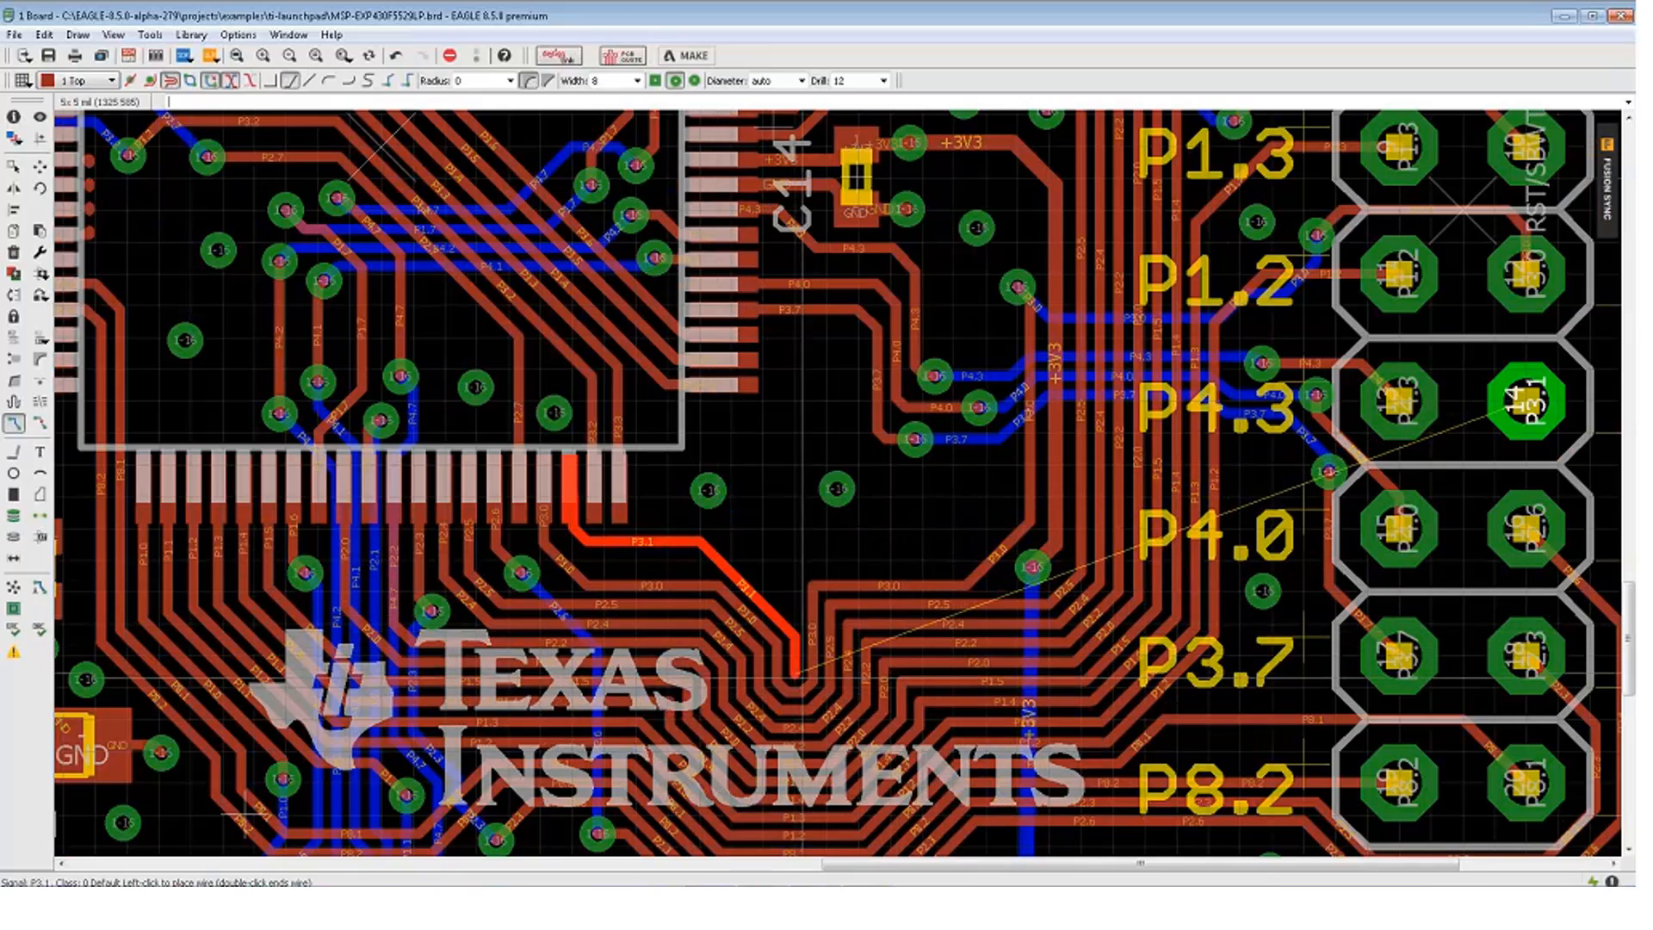
pyautogui.scroll(-2, 817, 667)
pyautogui.scroll(-2, 822, 669)
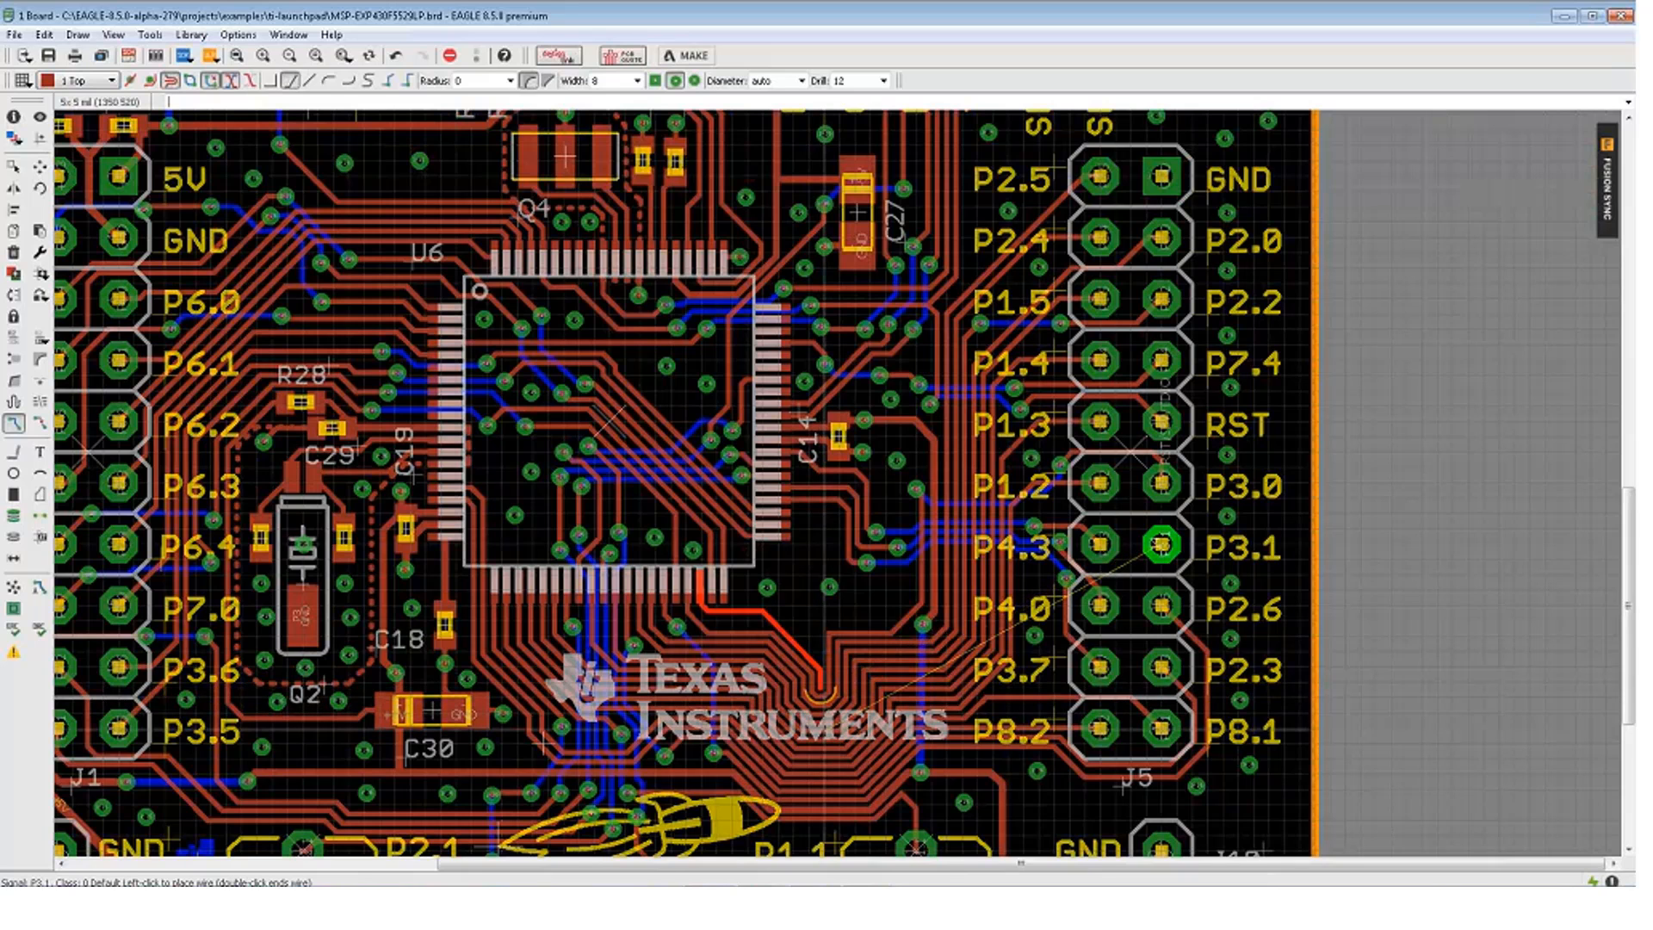
pyautogui.scroll(2, 822, 689)
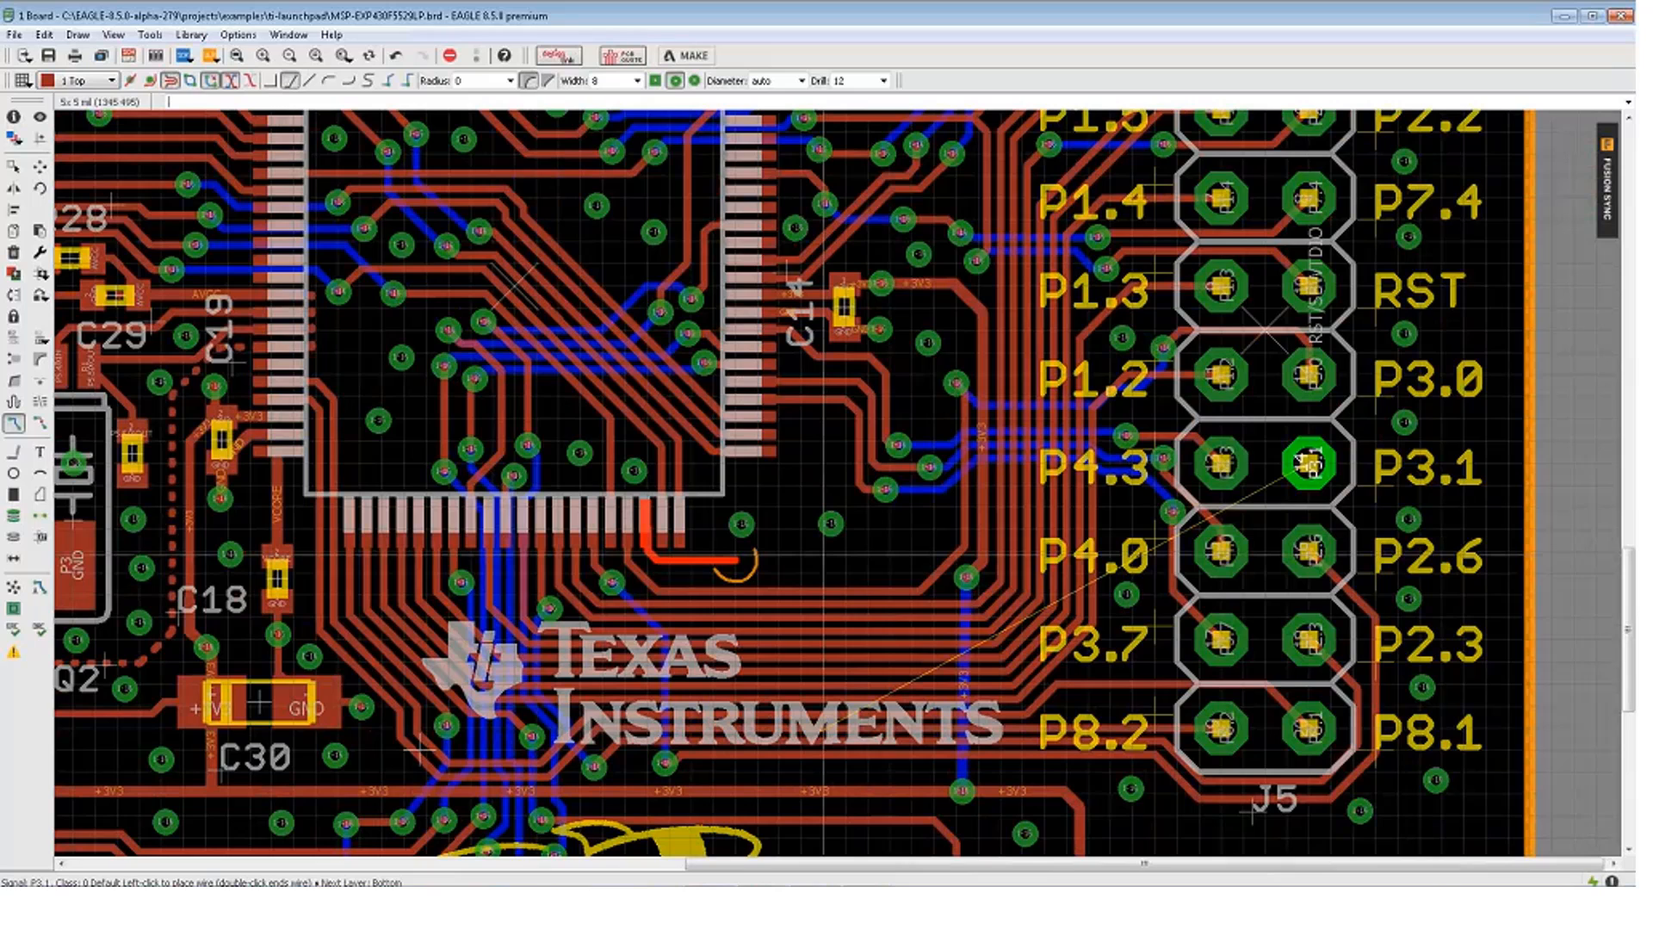
pyautogui.moveTo(738, 560); pyautogui.dragTo(742, 384, button='middle')
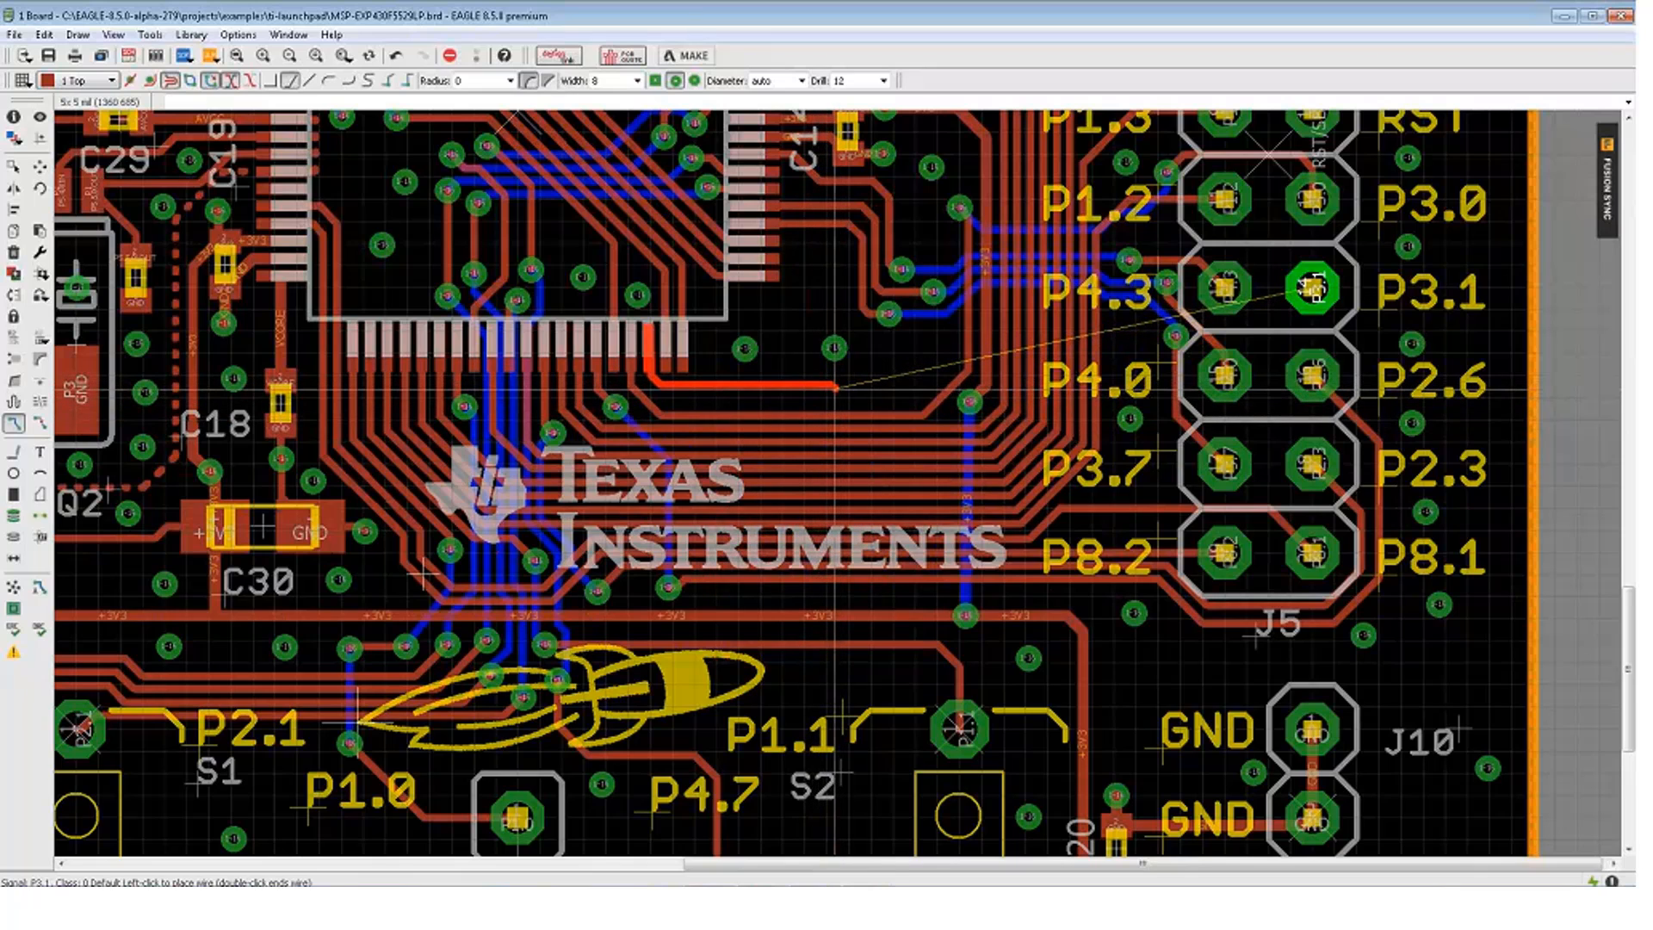
pyautogui.press('Escape')
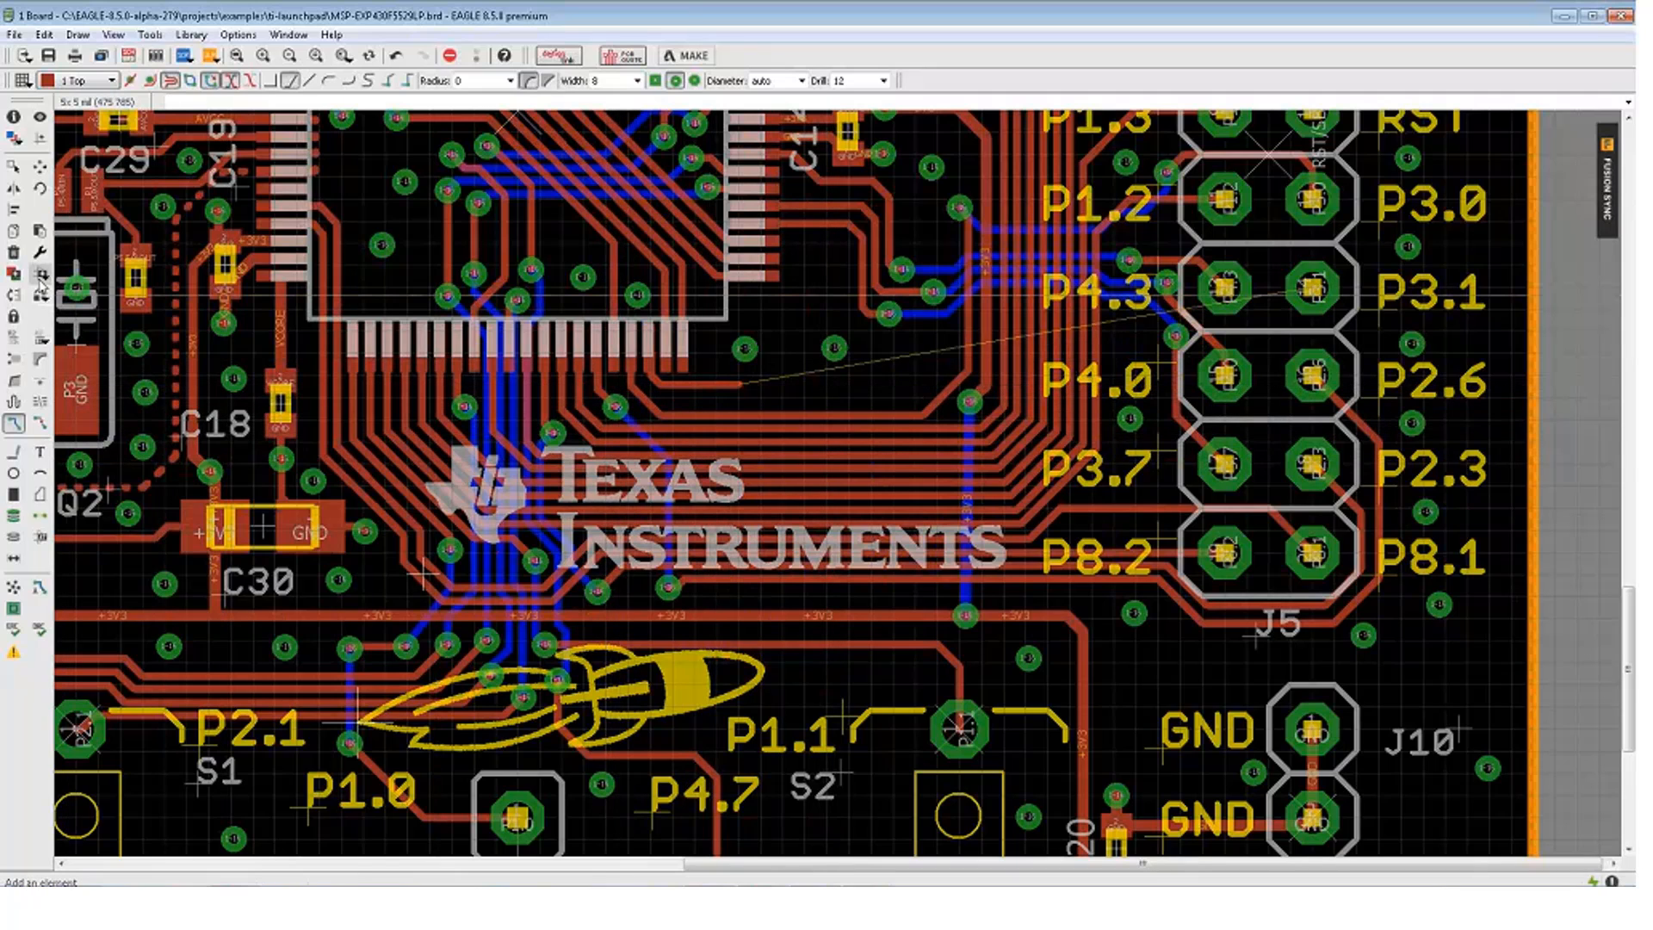
# Lock the horizontal P2.6 trace below the Texas Instruments logo
pyautogui.scroll(3, 787, 568)
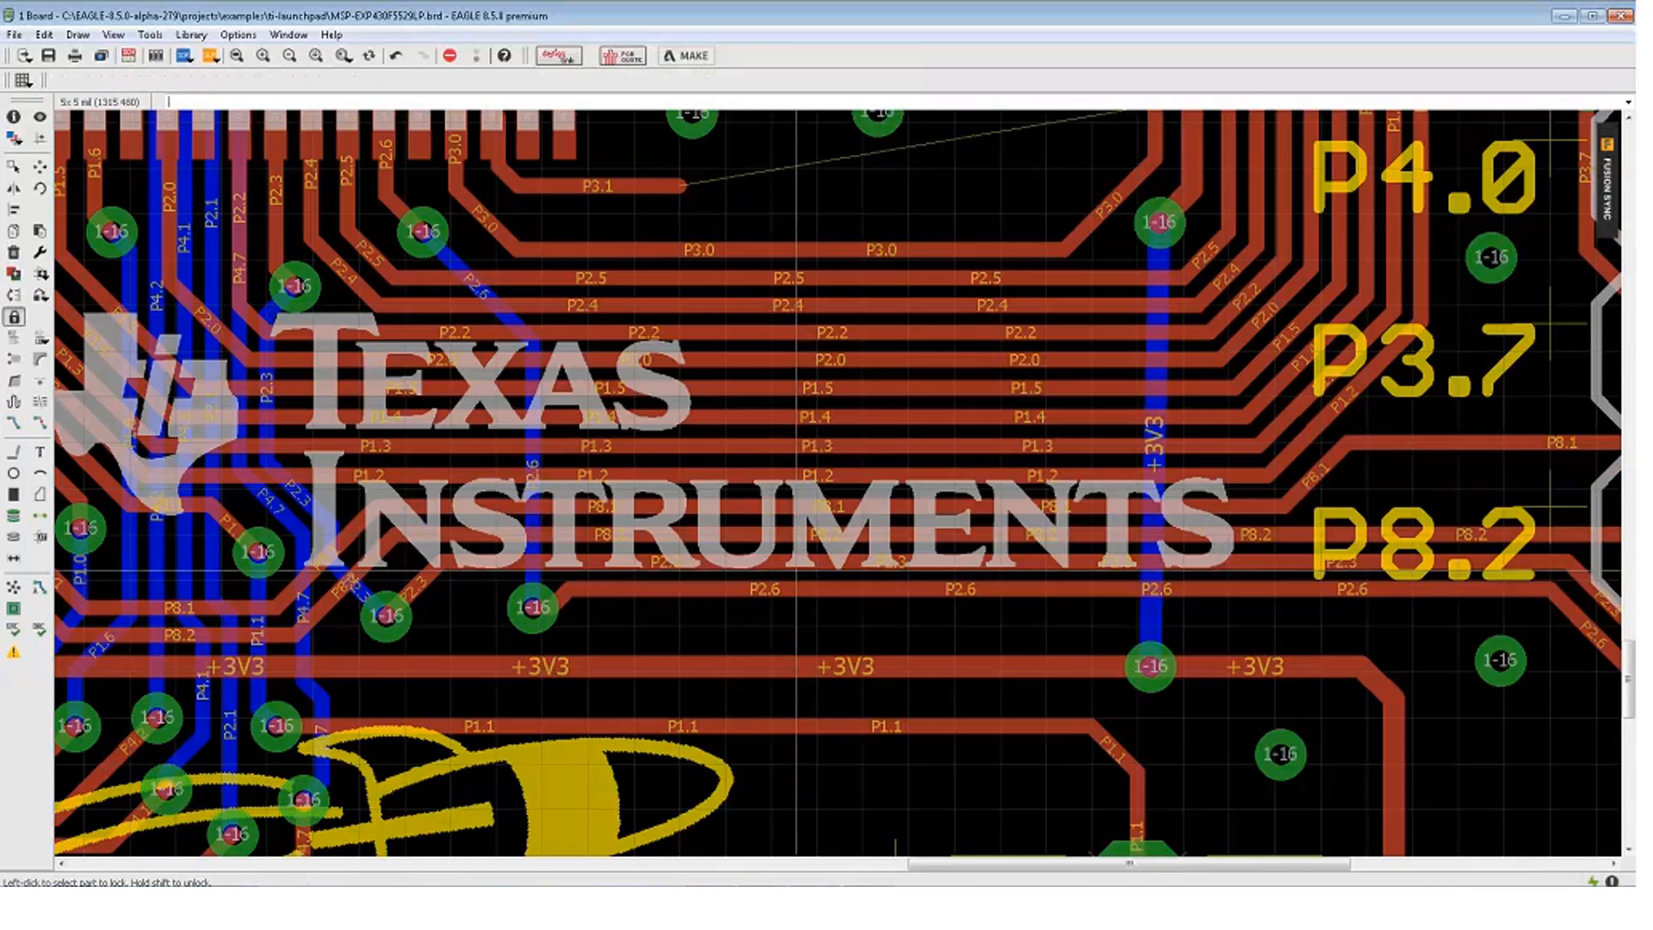
pyautogui.click(774, 613)
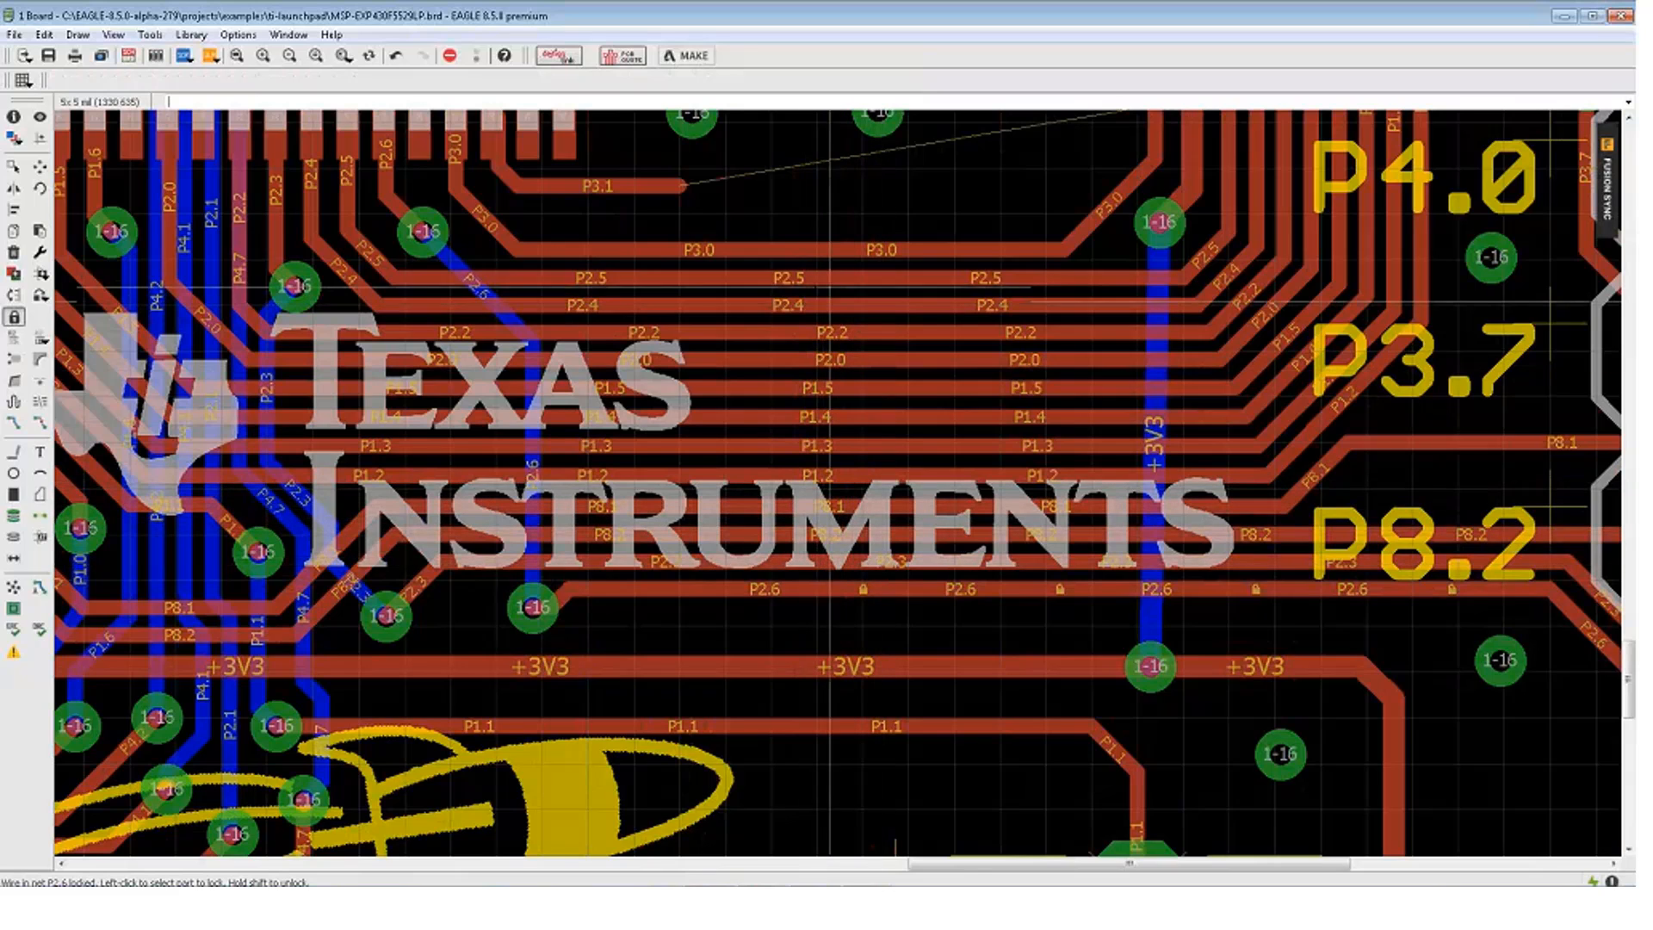
# Try routing P3.1 from its open end toward the locked P2.6 trace, and cancel the route
pyautogui.click(14, 424)
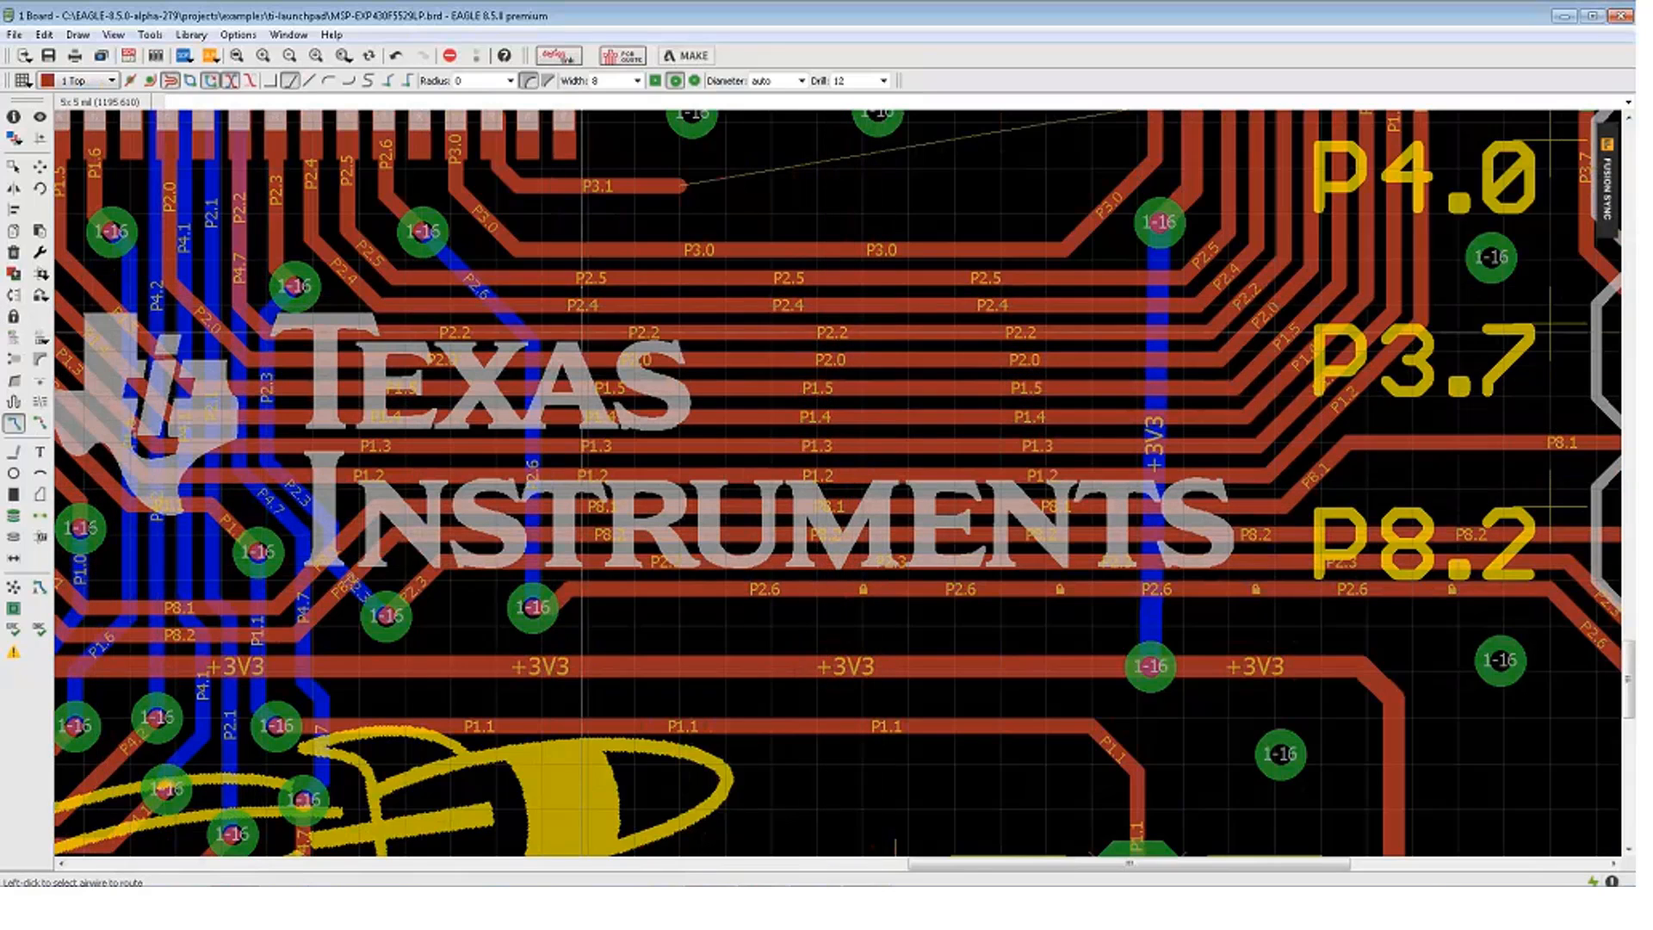
pyautogui.click(680, 184)
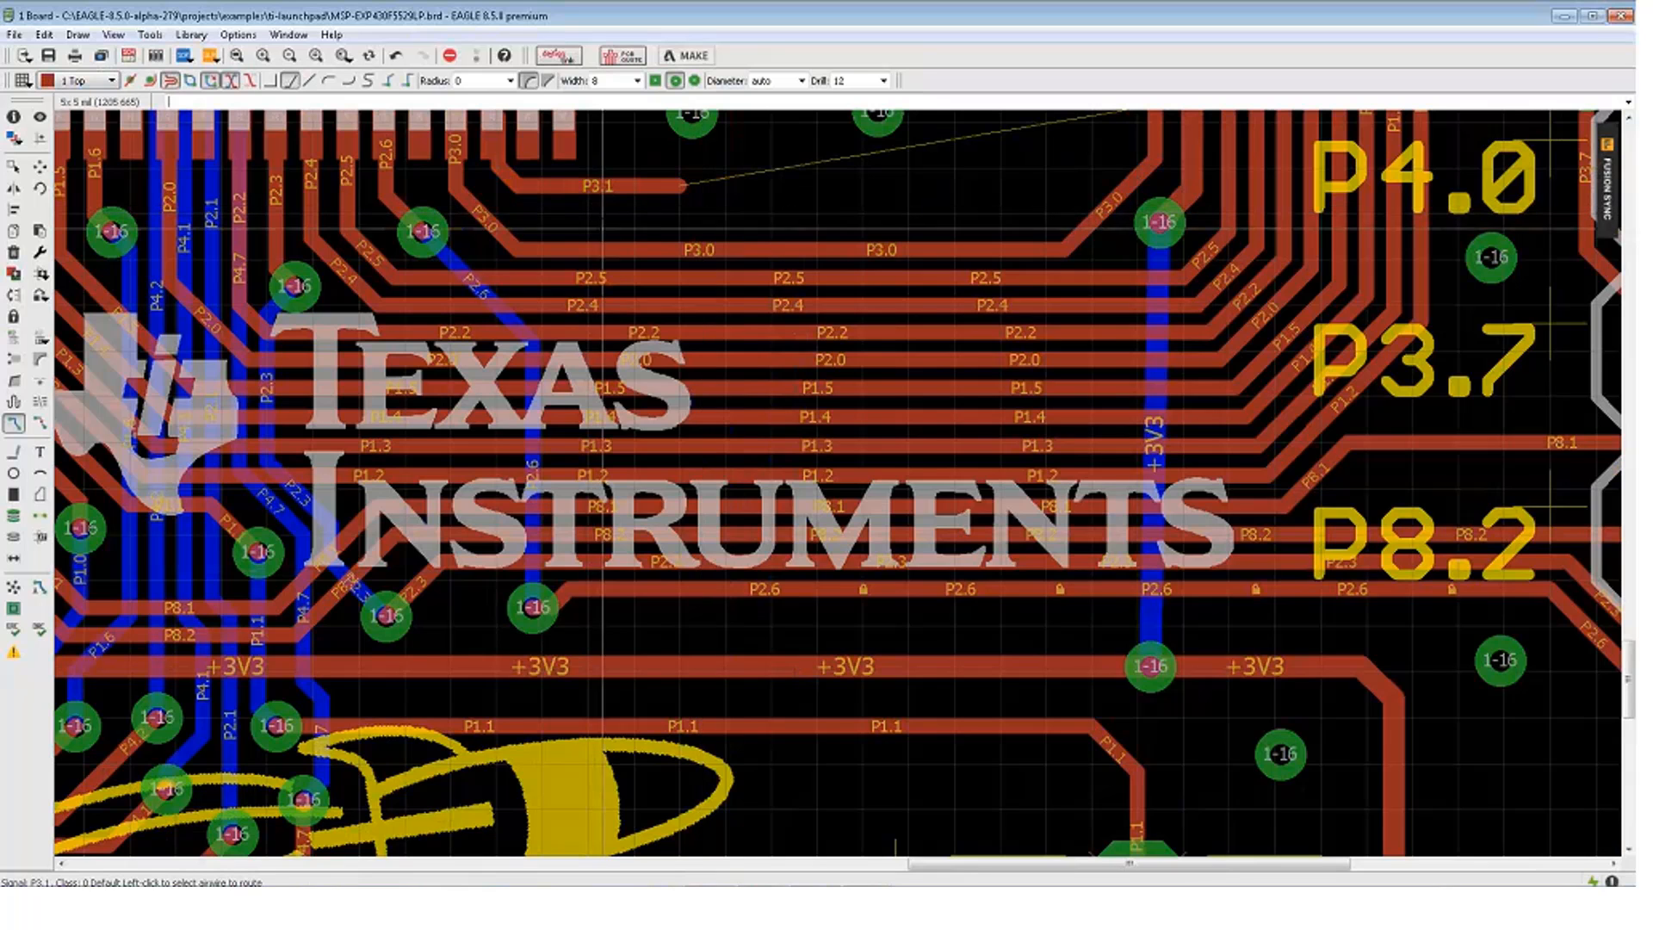
pyautogui.scroll(-1, 749, 221)
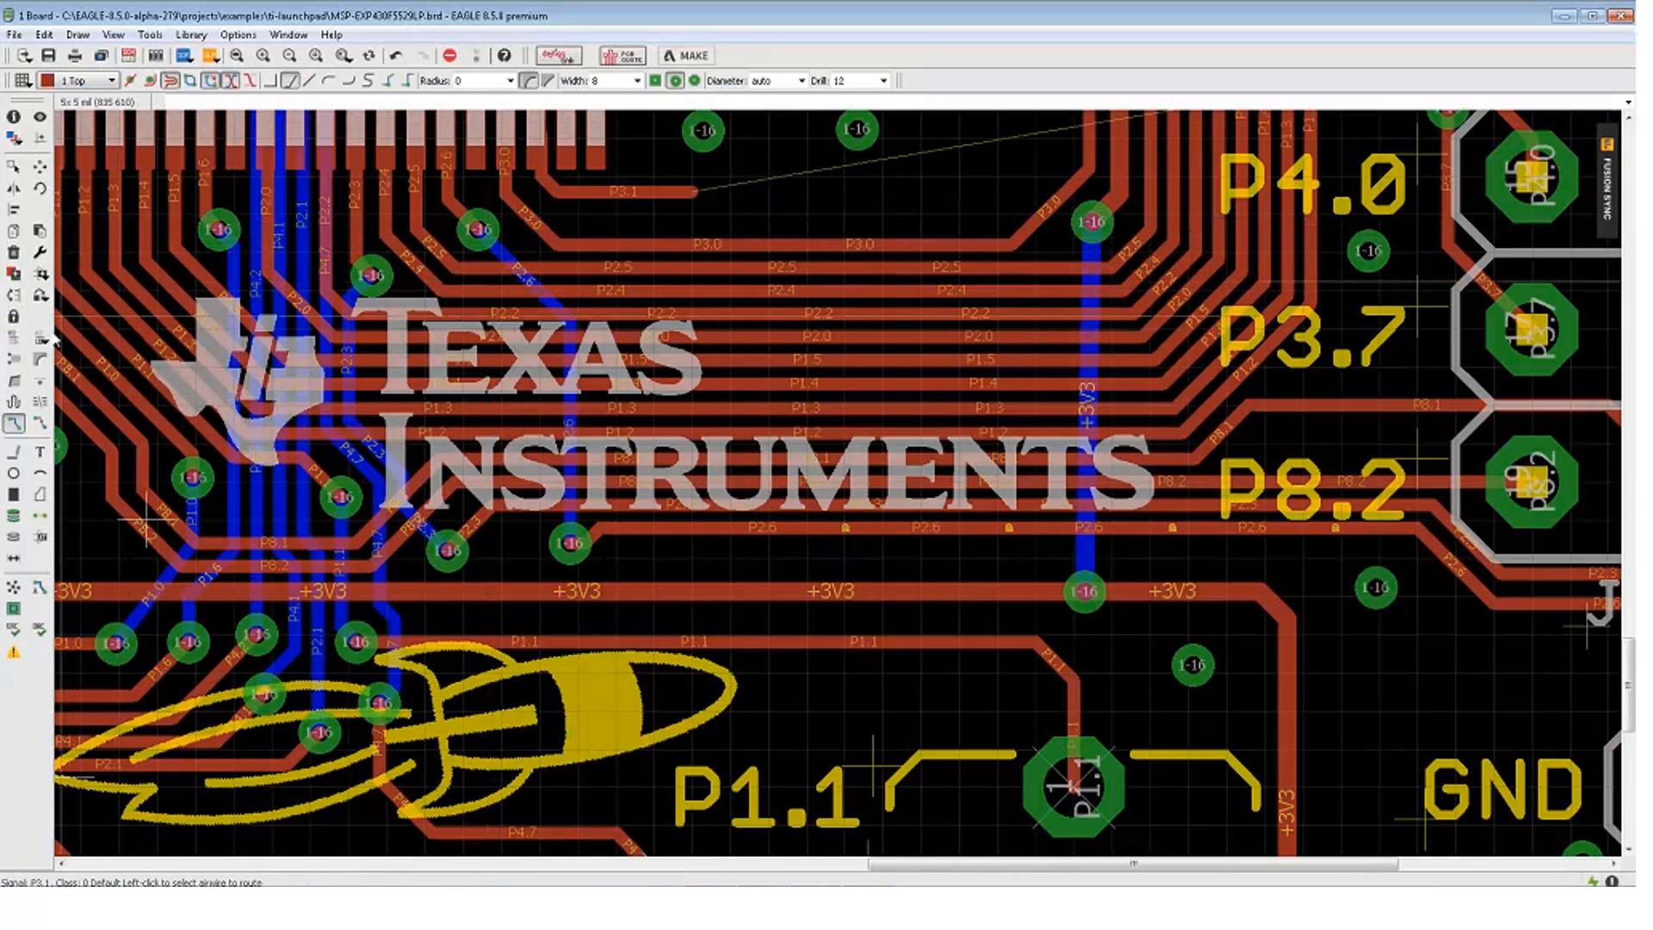
# Unlock the horizontal P2.6 trace below the Texas Instruments logo
pyautogui.click(14, 317)
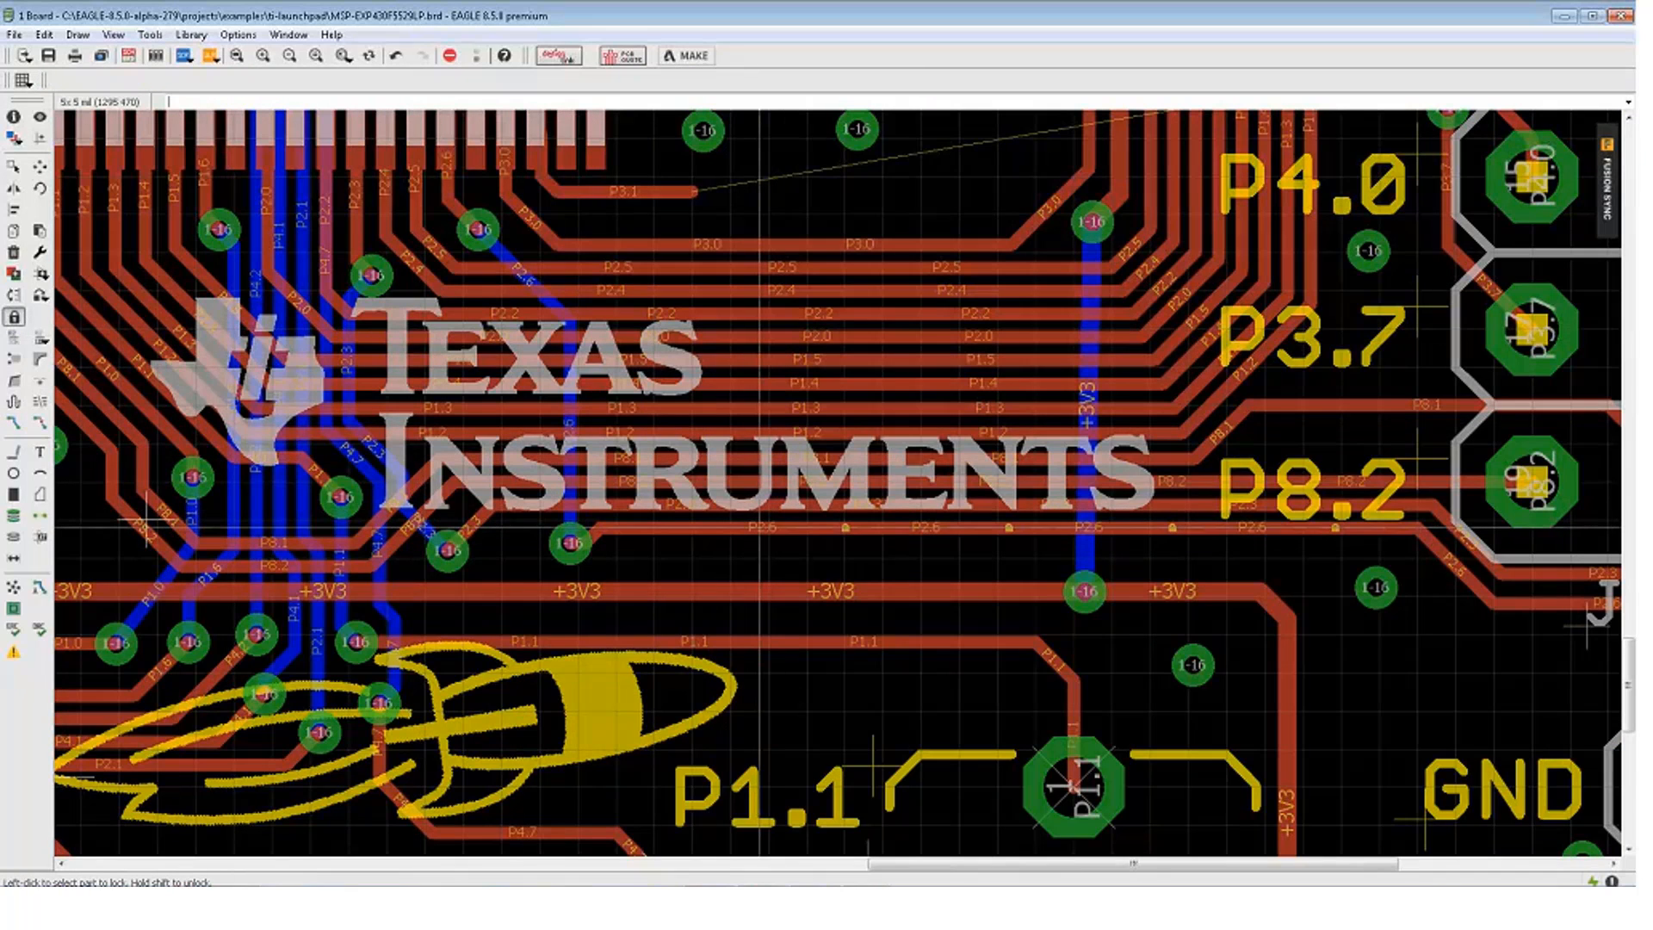
pyautogui.keyDown('shift'); pyautogui.click(730, 523); pyautogui.keyUp('shift')
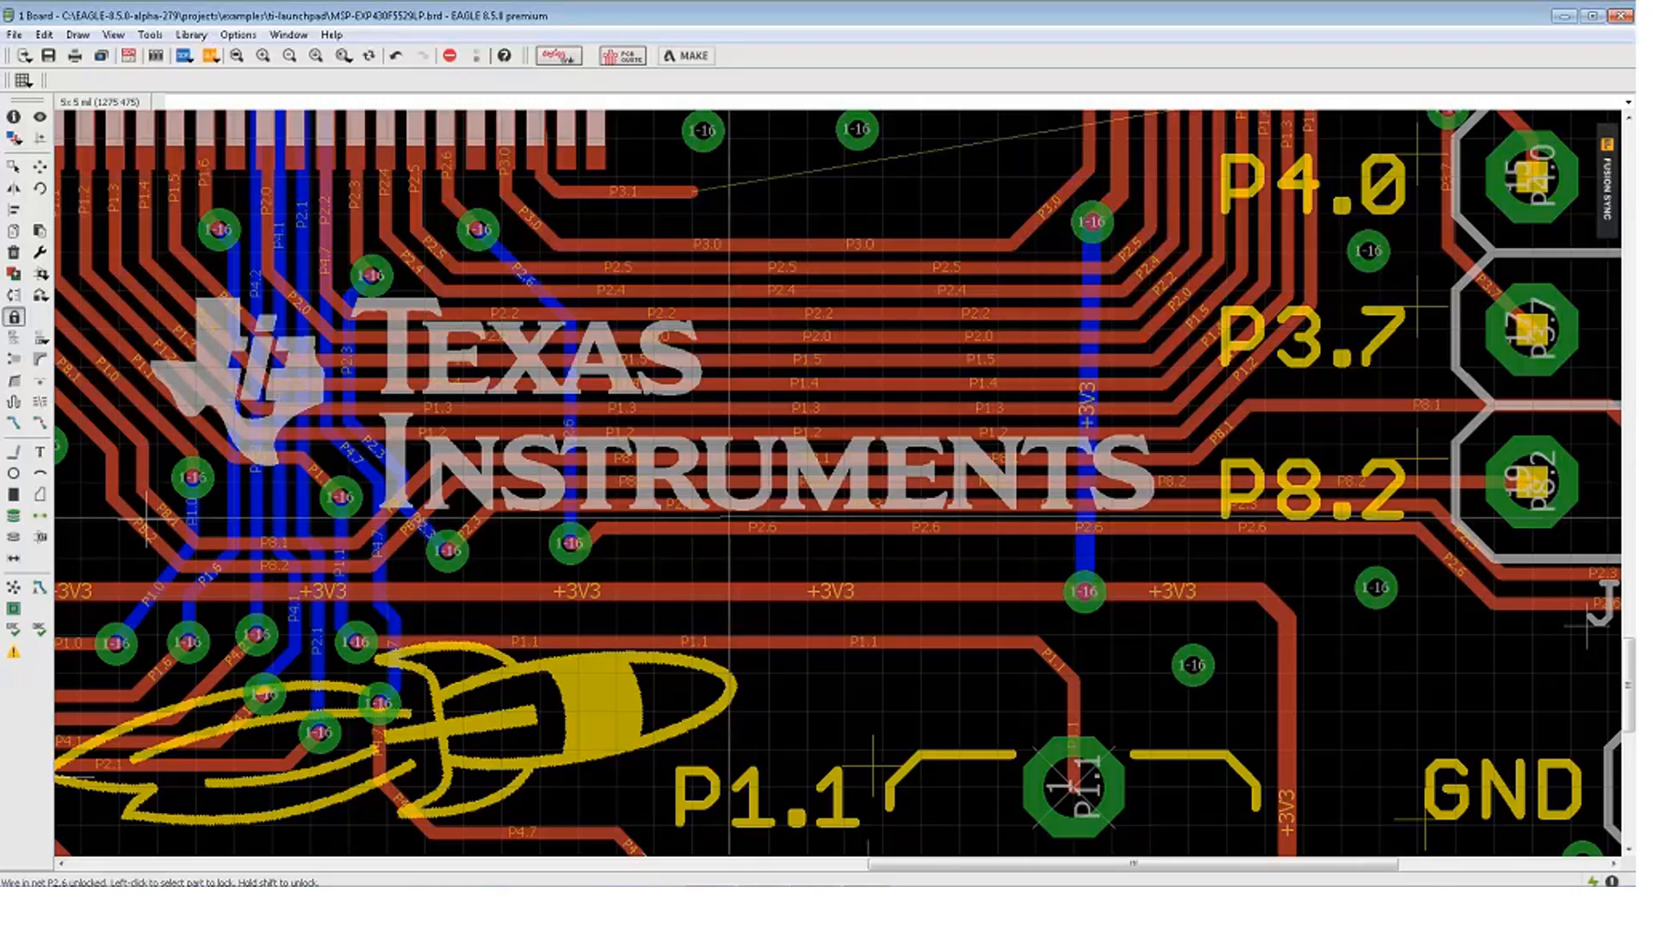
# Route P3.1 on the Top layer from its open end into the vertical trace bundle, pushing the traces aside, and place a via there
pyautogui.moveTo(725, 310); pyautogui.dragTo(535, 685, button='middle')
pyautogui.scroll(2, 576, 546)
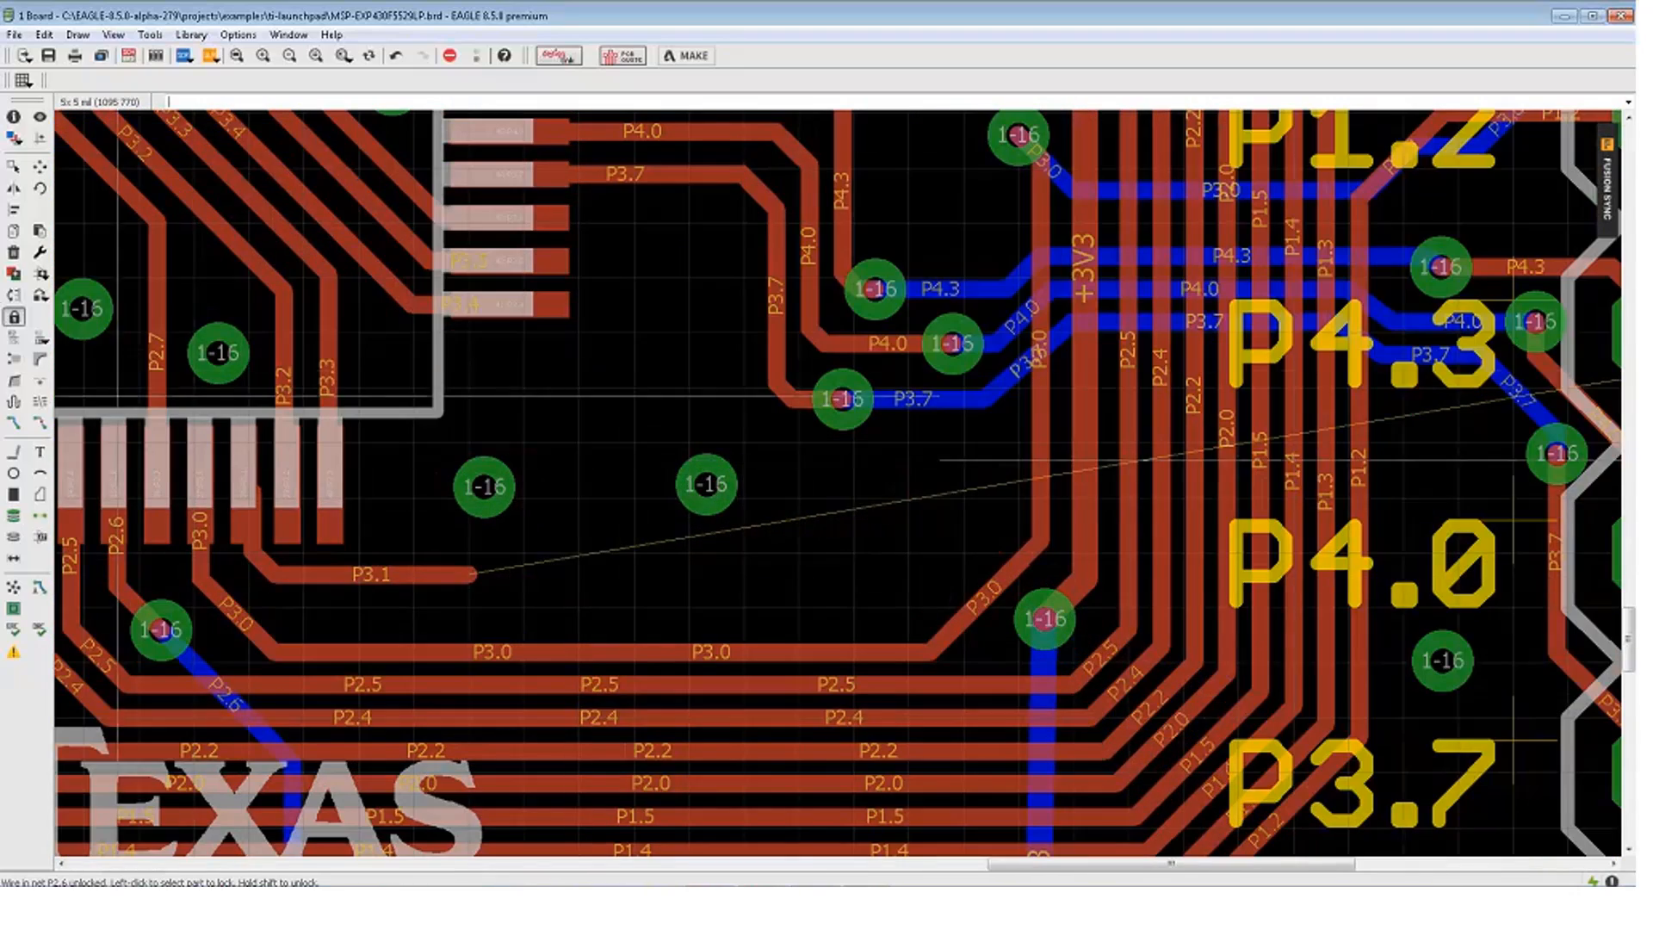
pyautogui.click(14, 422)
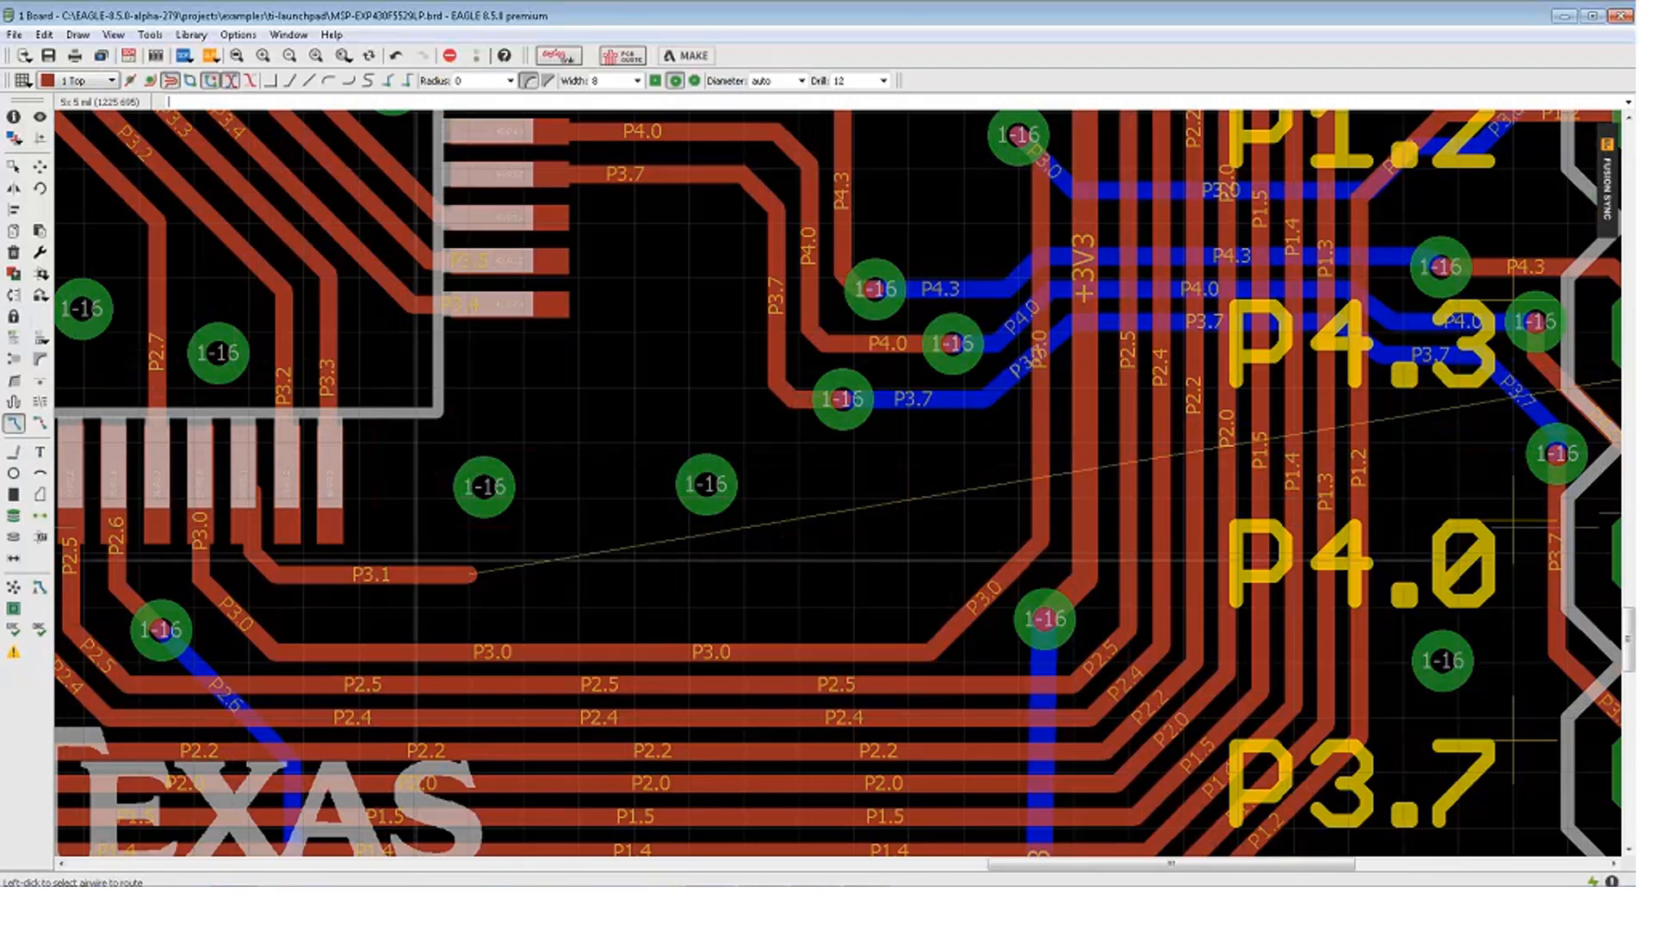
pyautogui.click(469, 573)
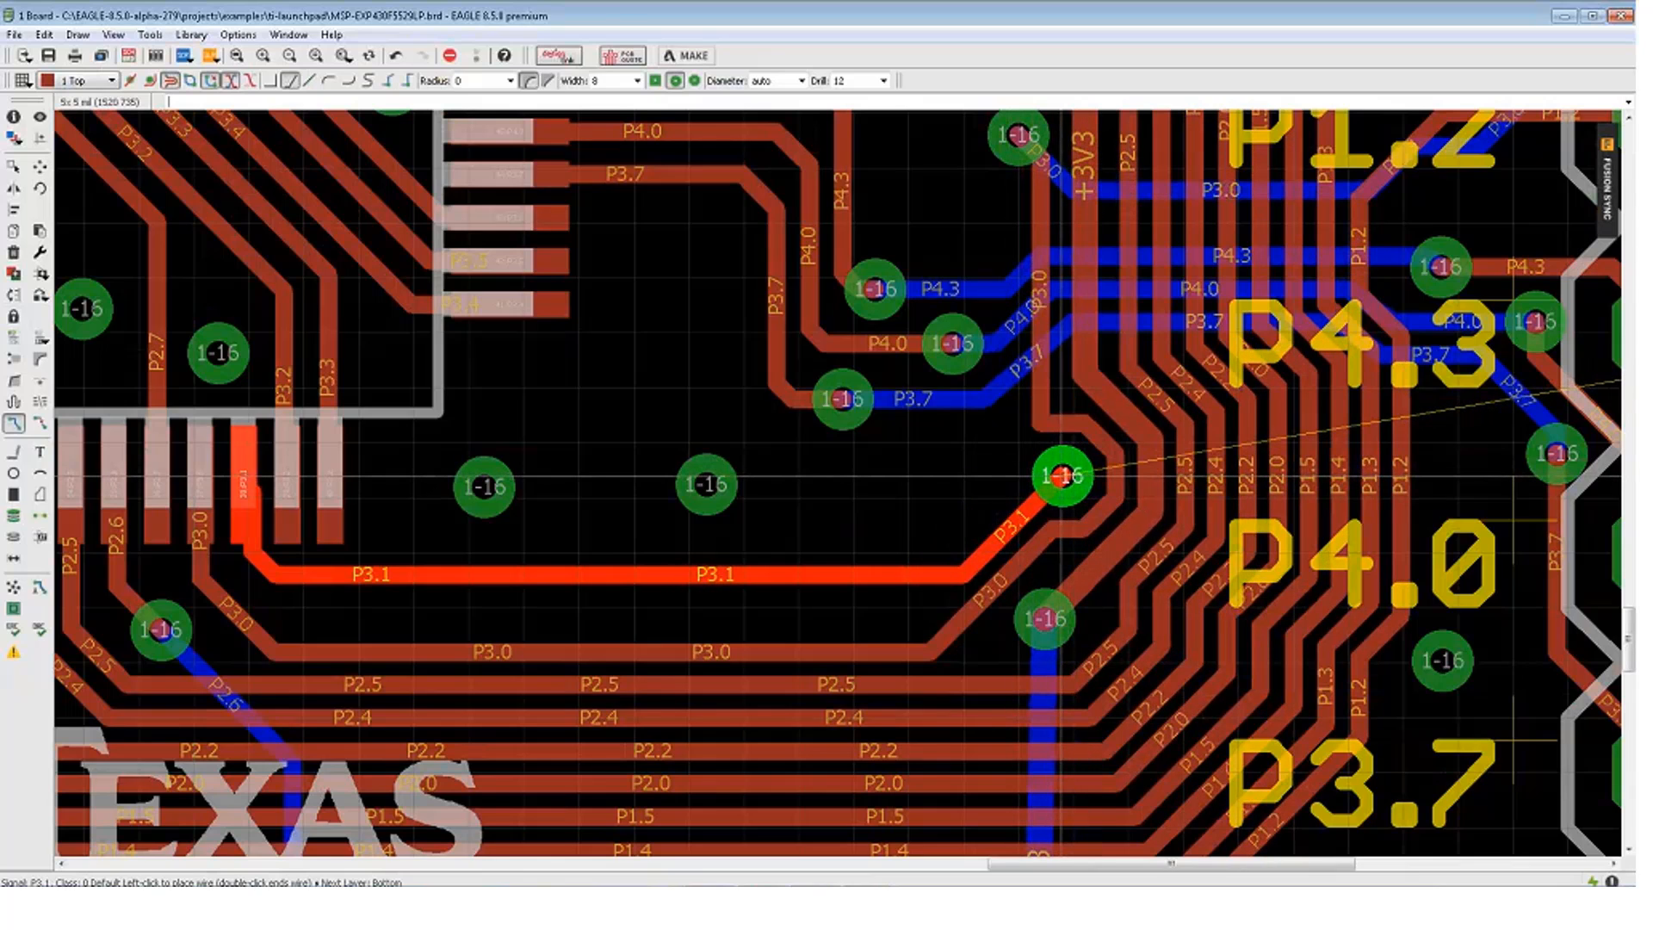
pyautogui.click(1061, 475)
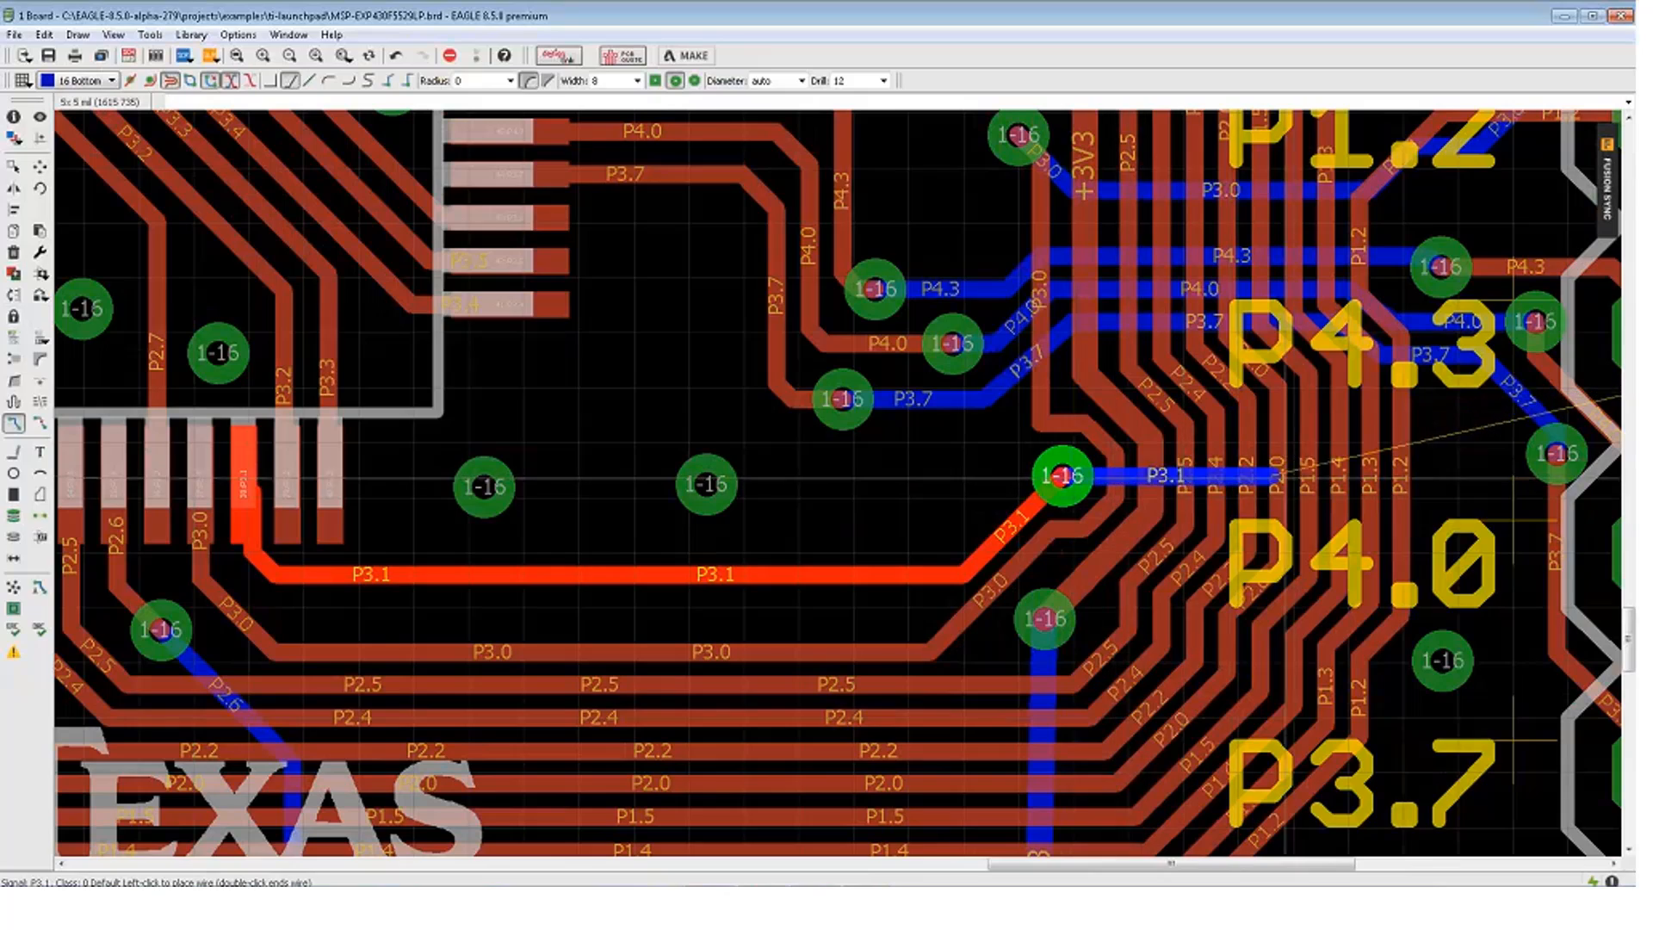
# Continue P3.1 on the Bottom layer below the P3.7 via, place a via back to Top, and finish at the P3.1 pad of J5
pyautogui.scroll(-2, 1495, 513)
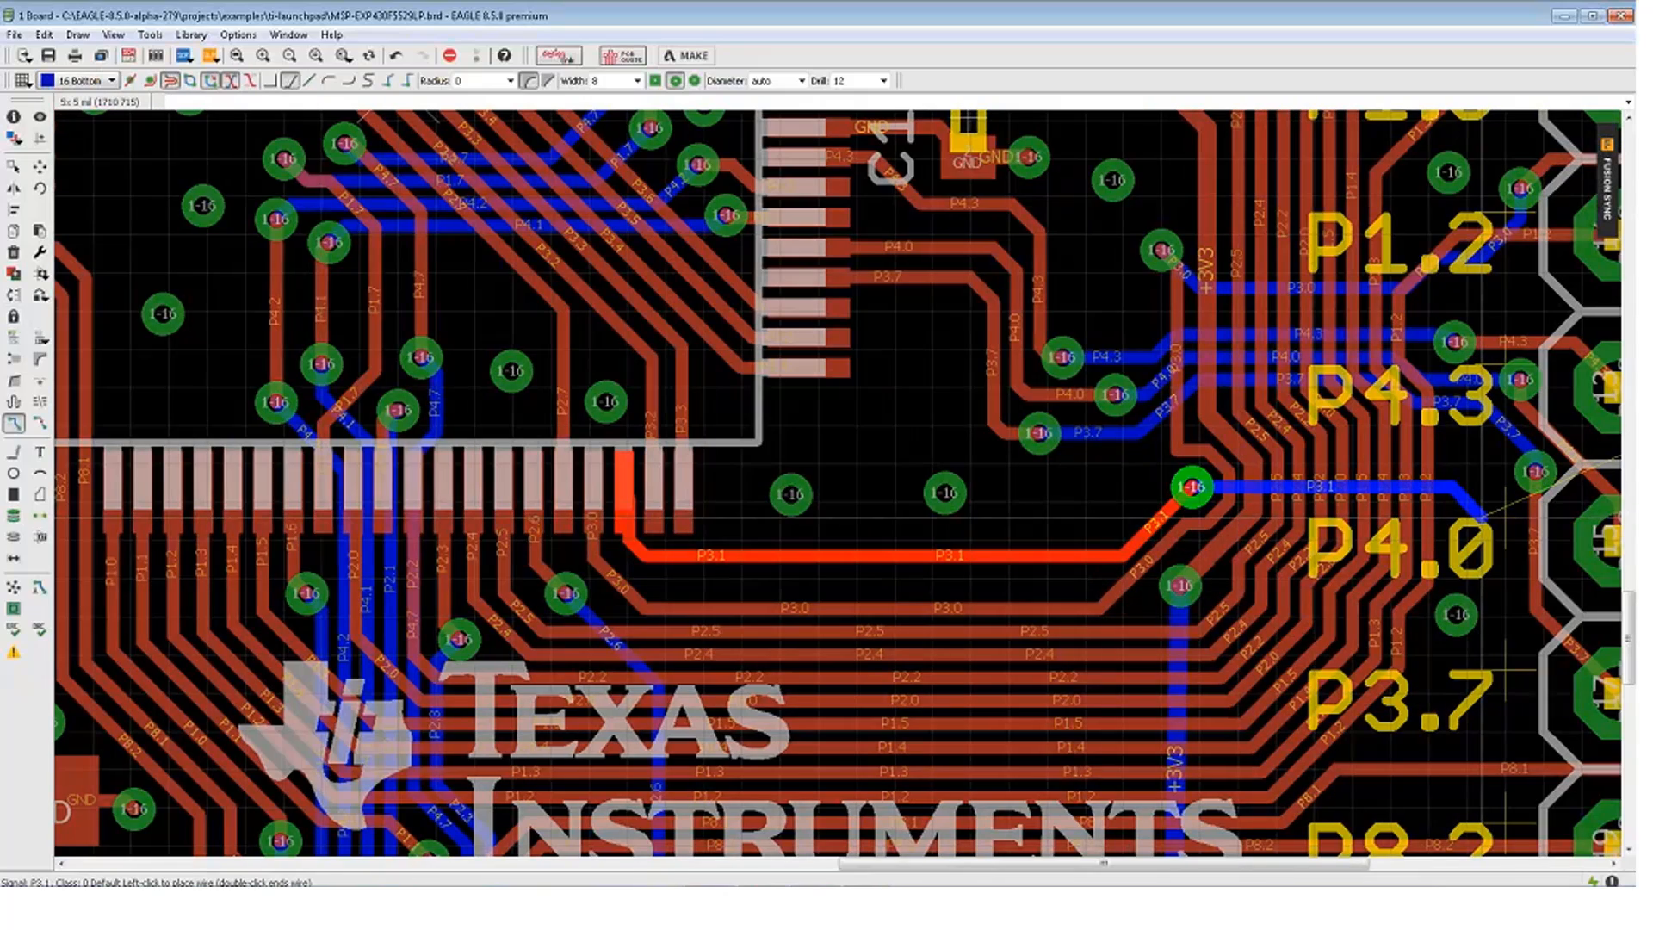
pyautogui.moveTo(1485, 516); pyautogui.dragTo(674, 508, button='middle')
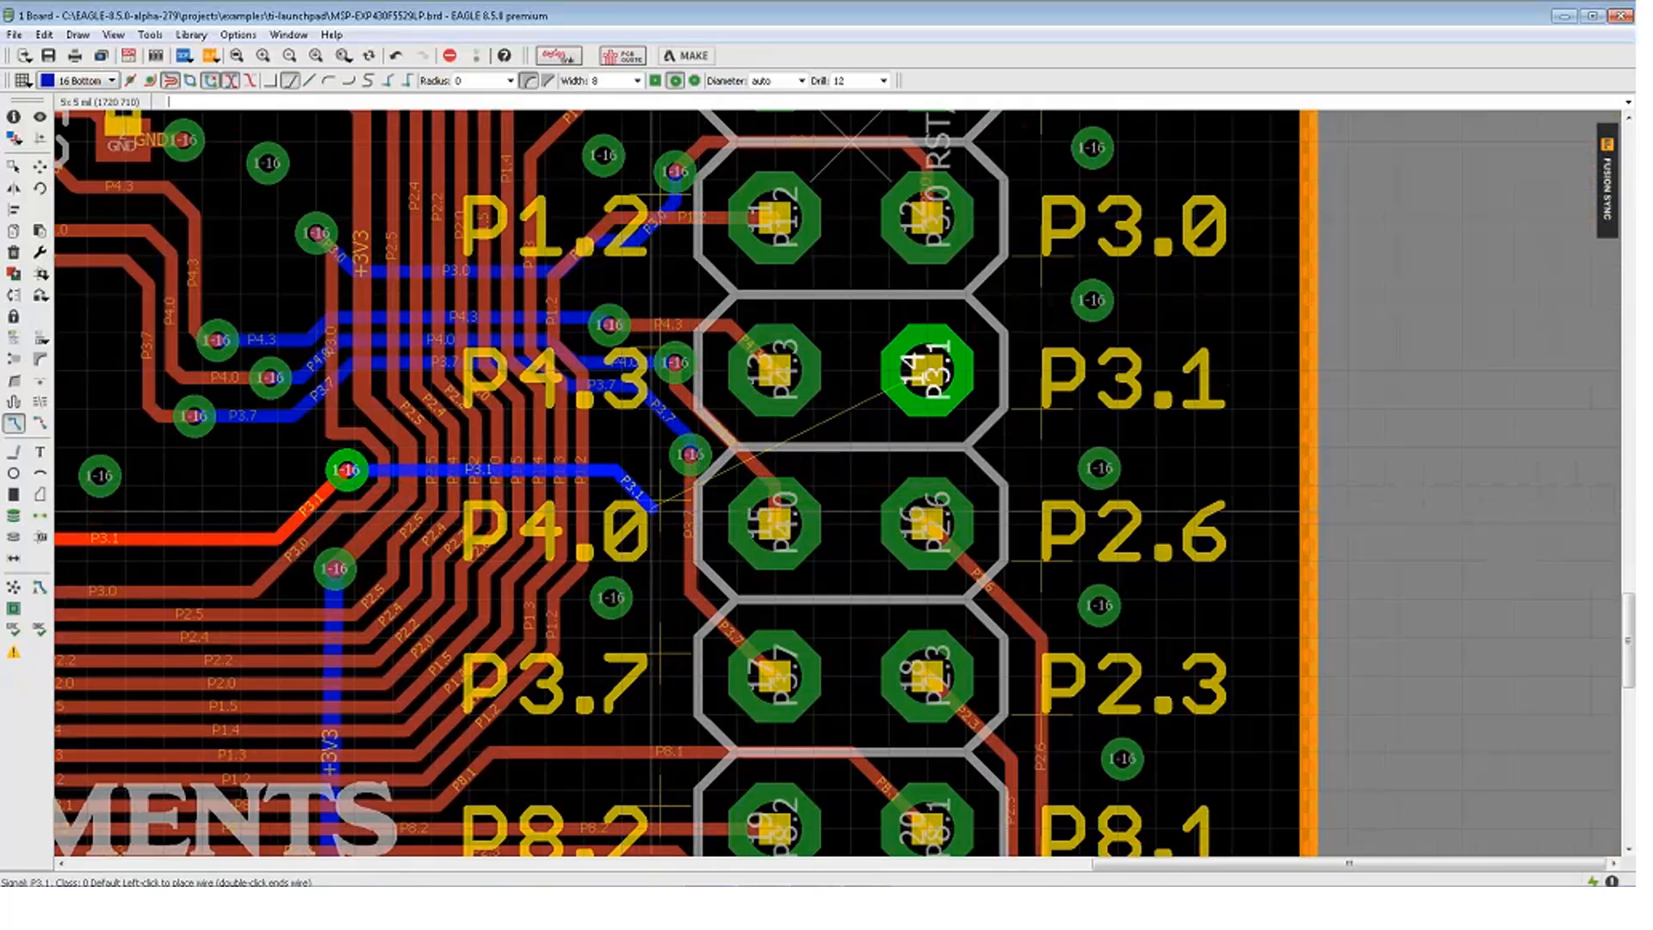
pyautogui.click(661, 516)
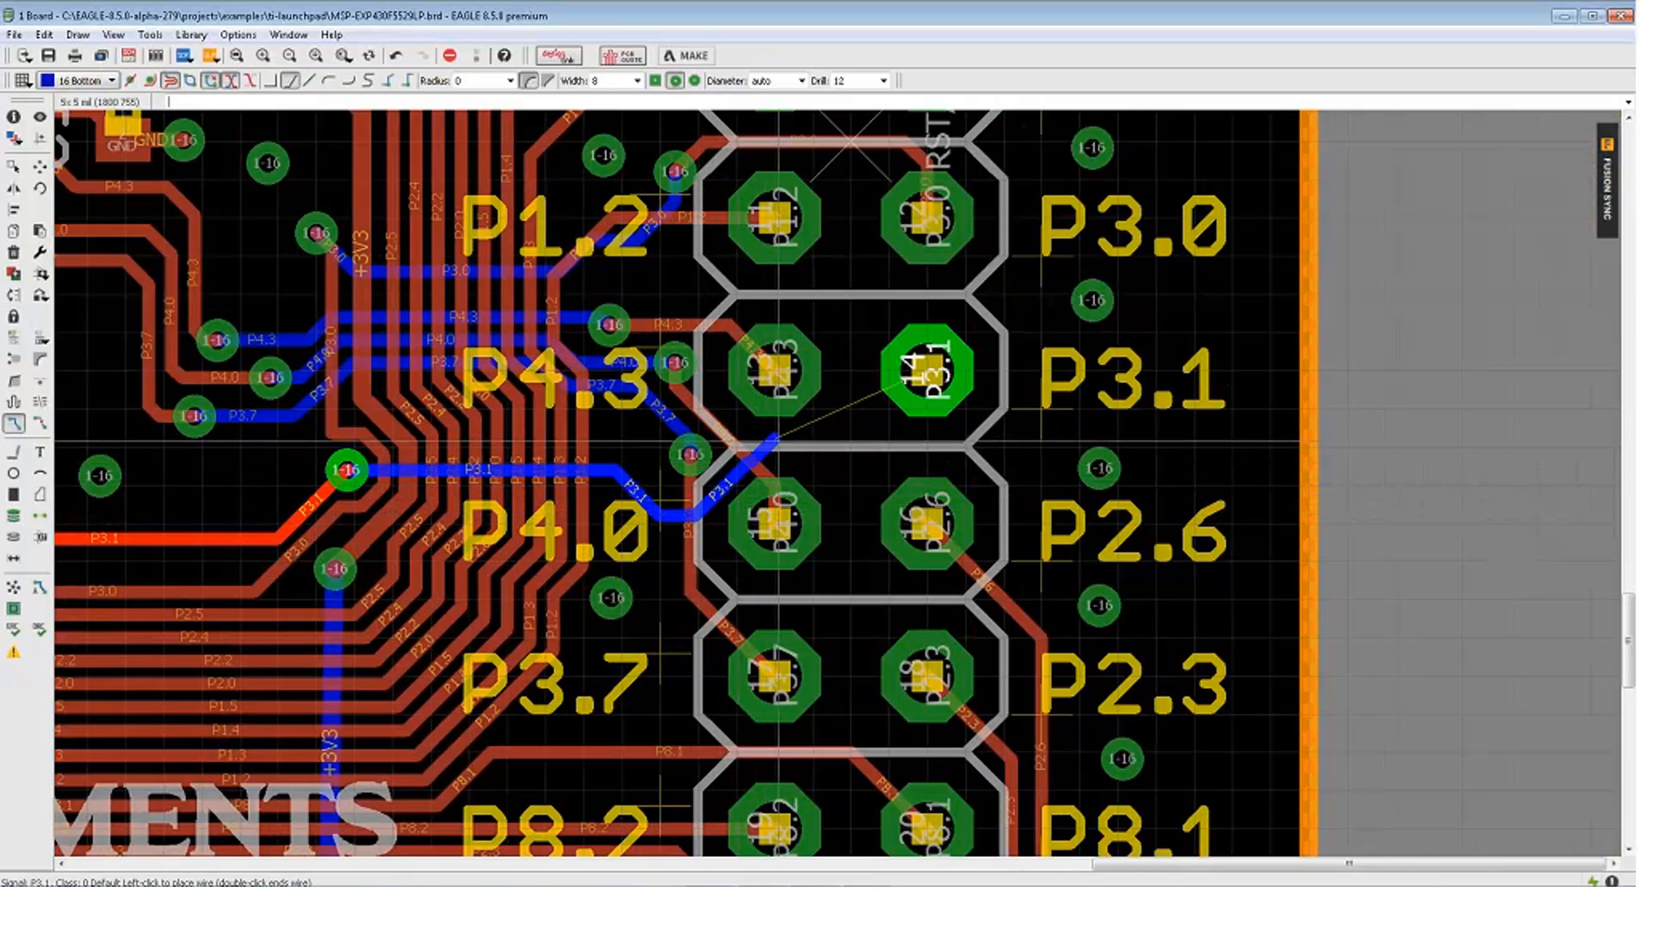
pyautogui.middleClick(848, 440)
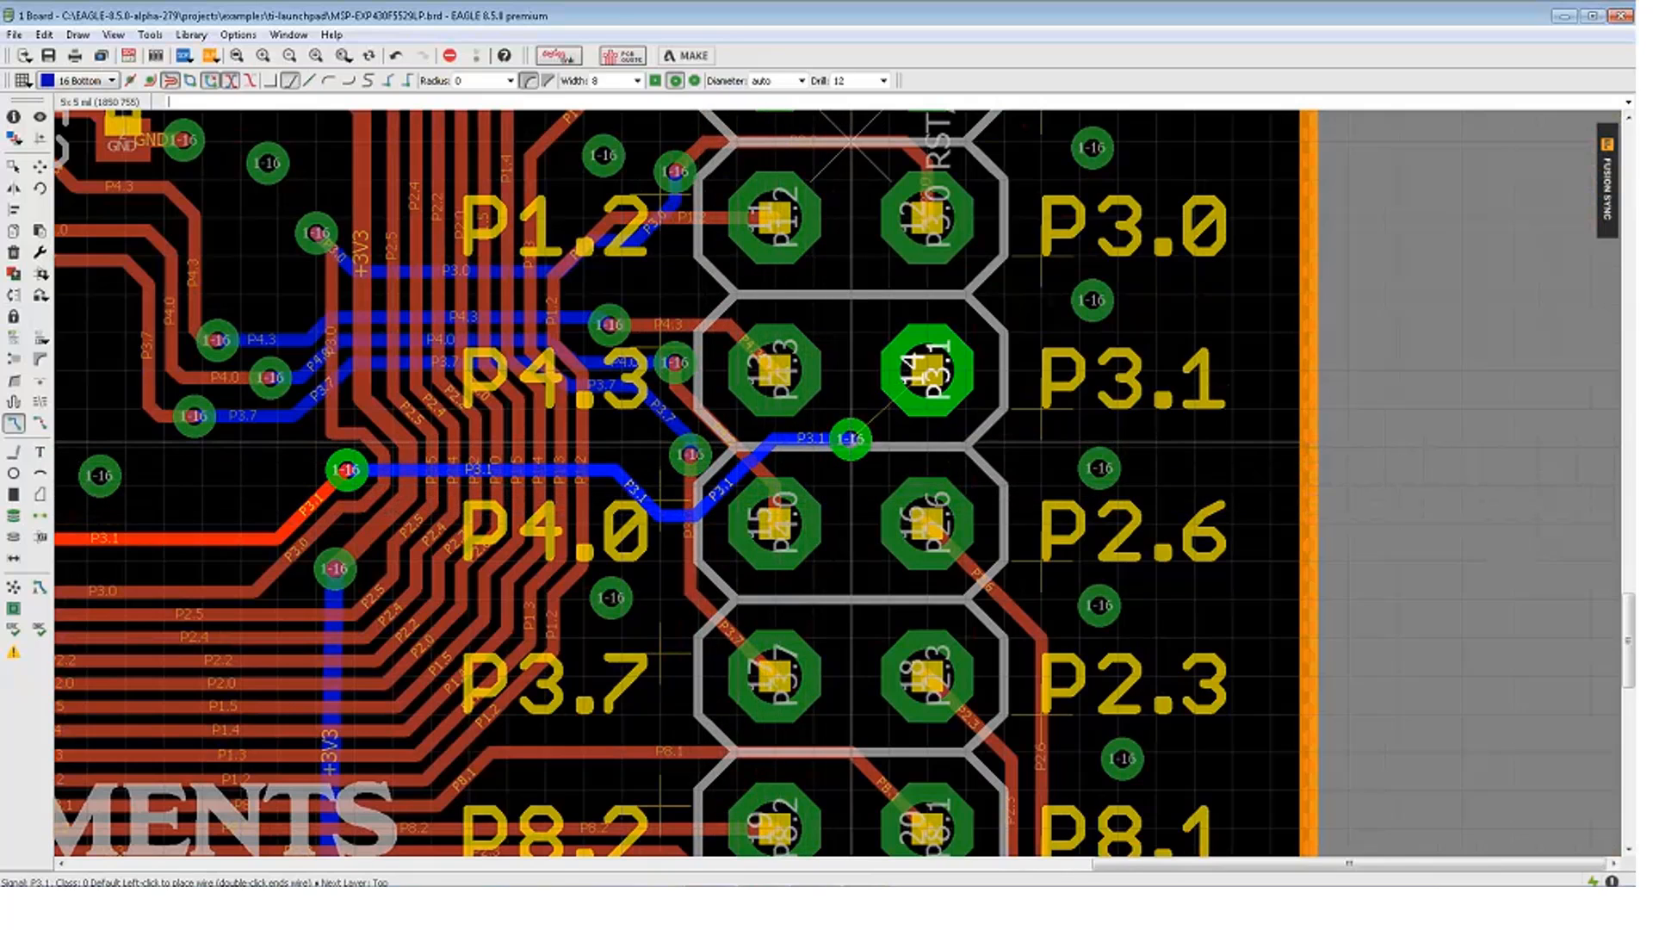
pyautogui.click(857, 441)
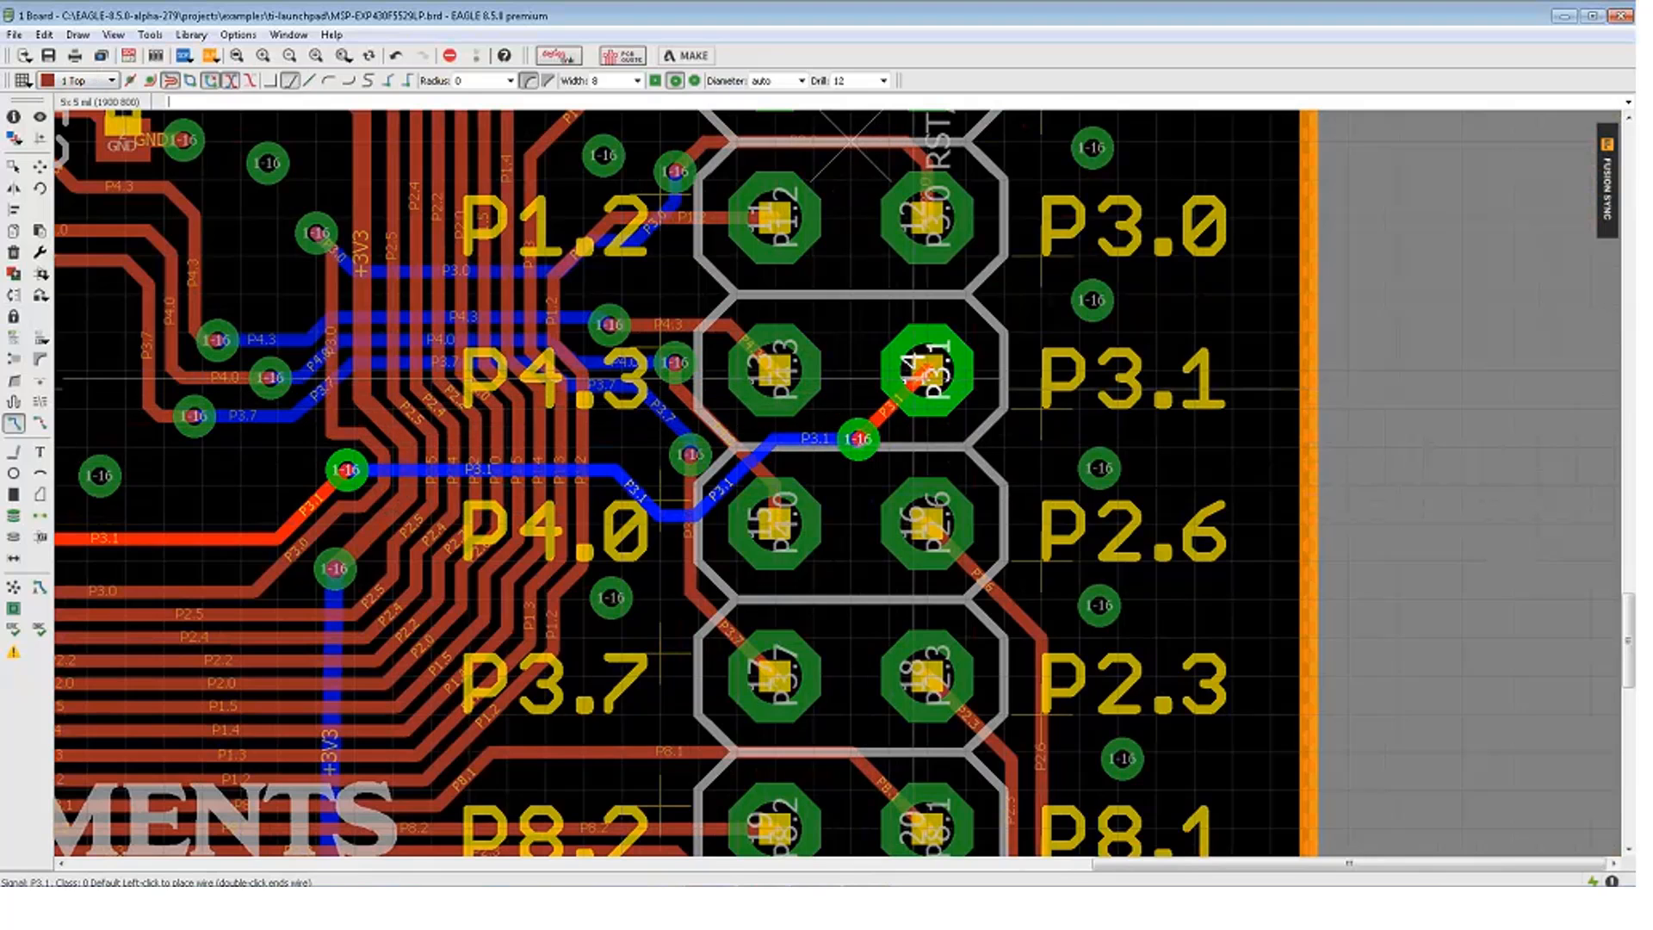
pyautogui.click(925, 372)
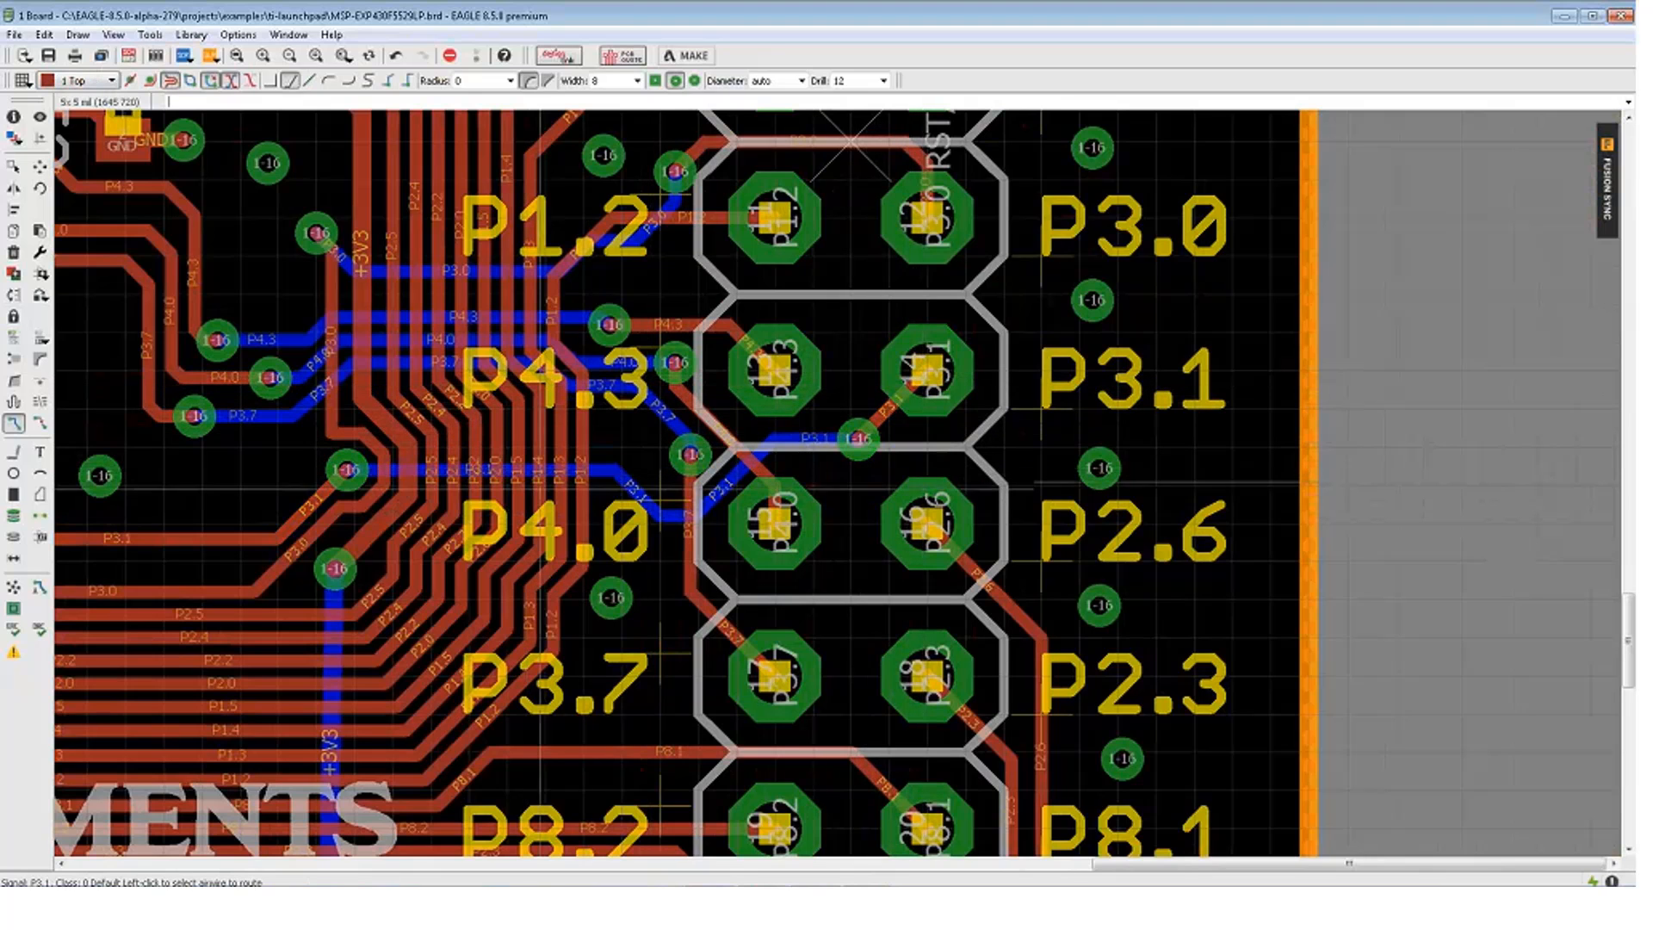
pyautogui.scroll(2, 441, 491)
pyautogui.scroll(-5, 443, 499)
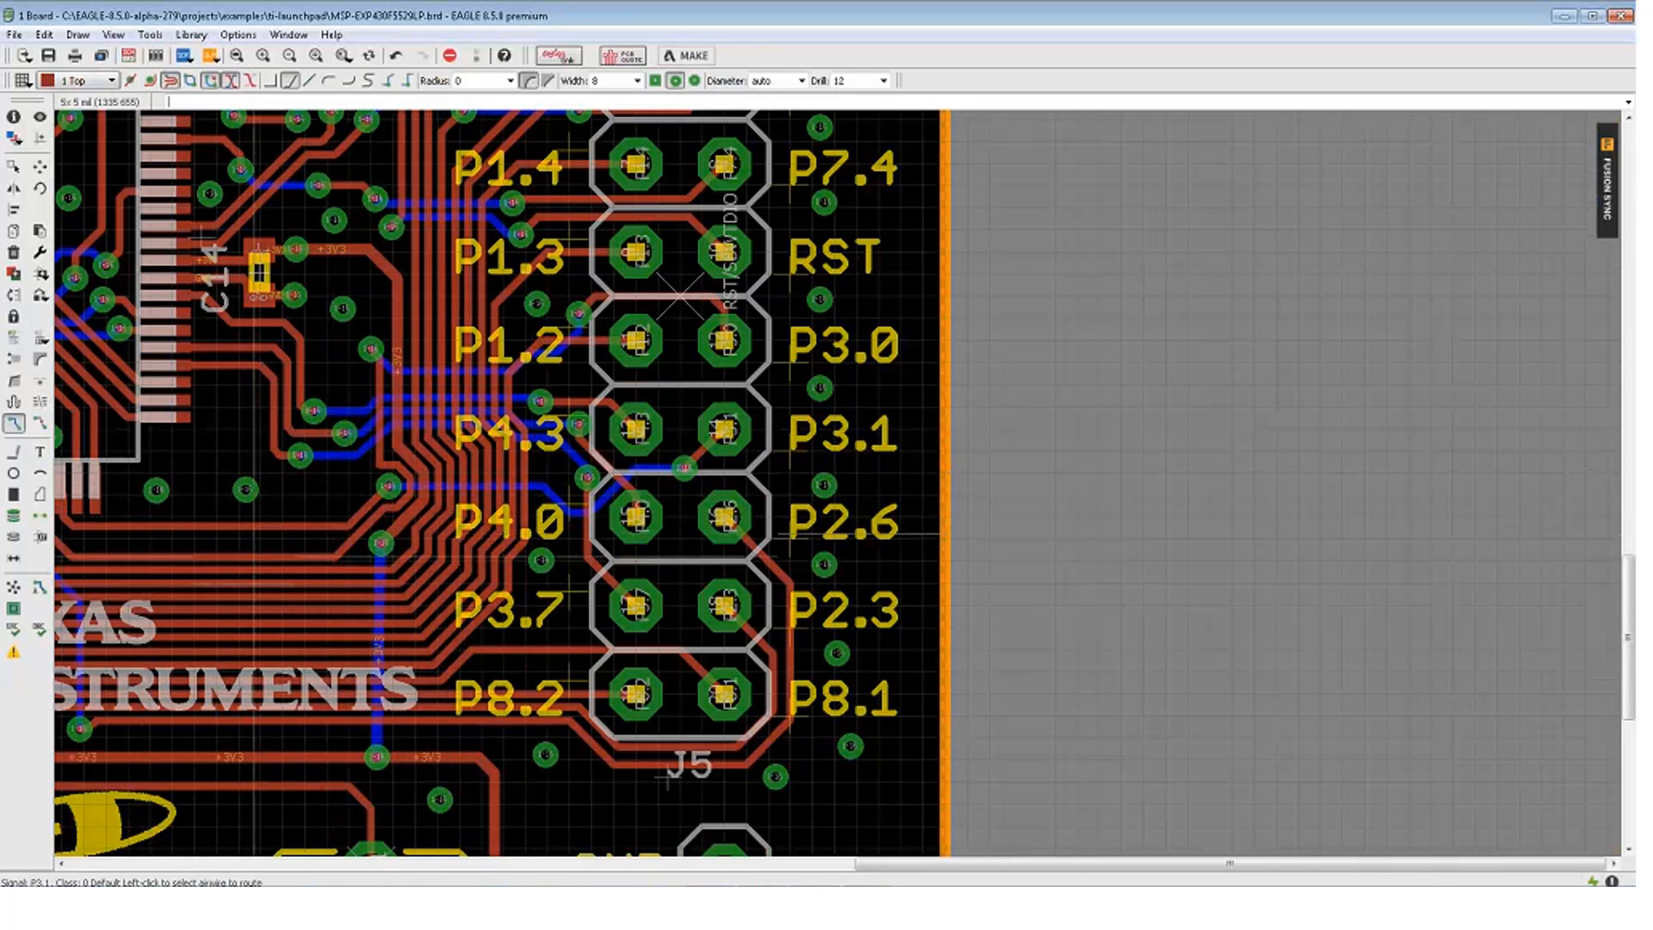
pyautogui.scroll(2, 531, 556)
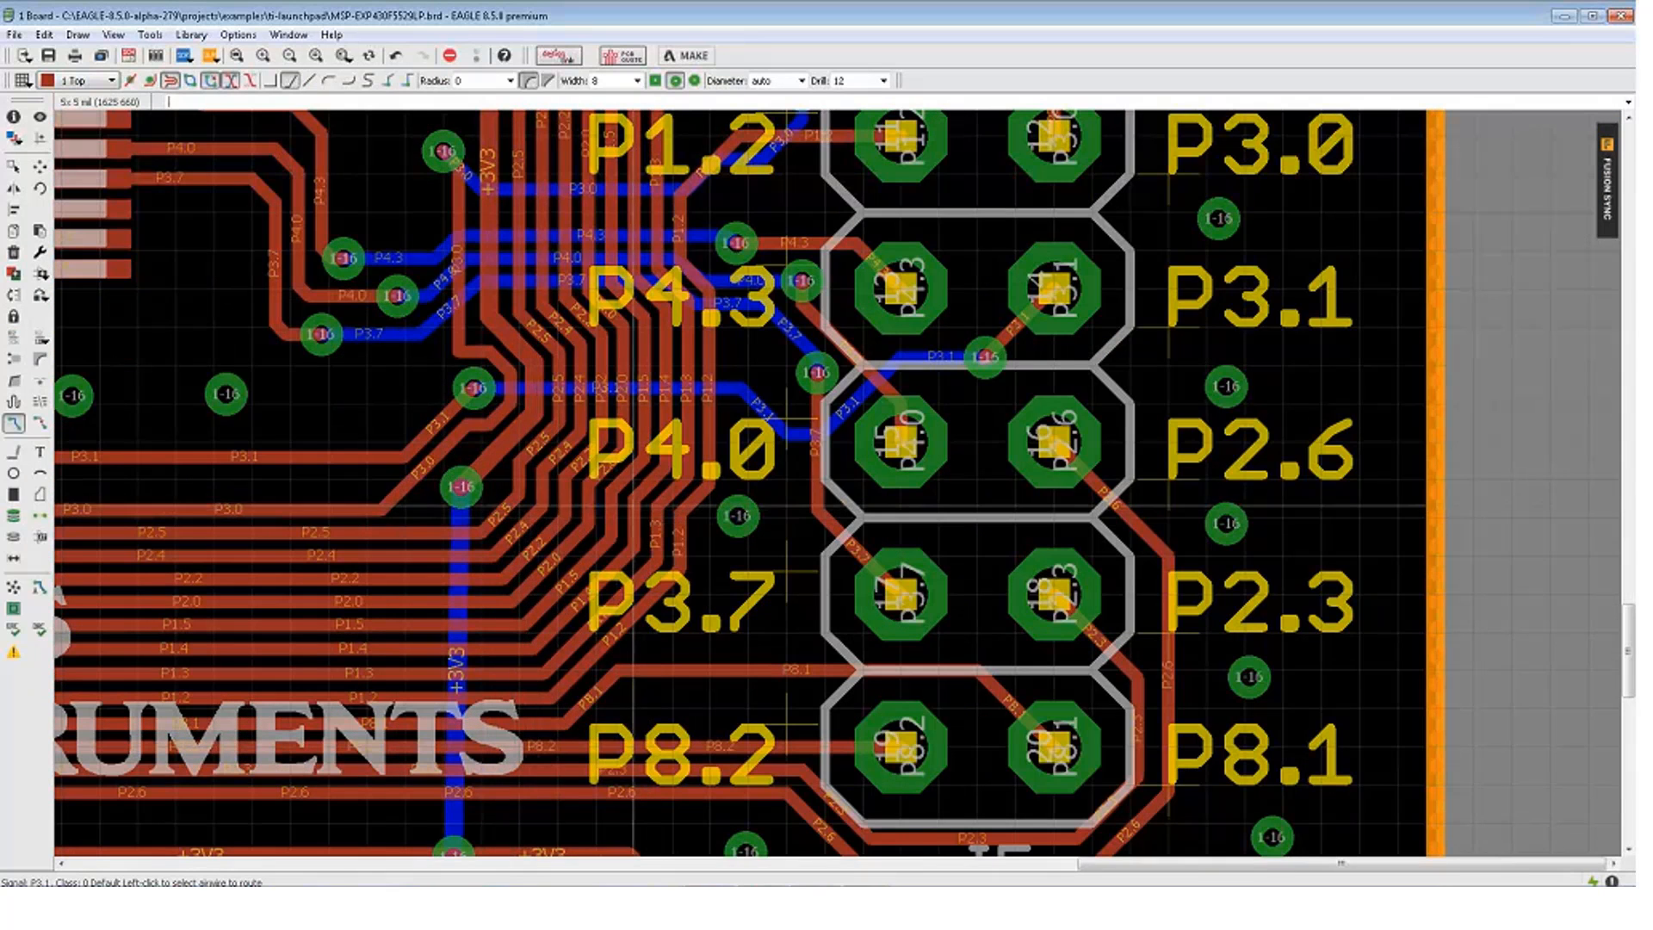
pyautogui.scroll(-2, 459, 500)
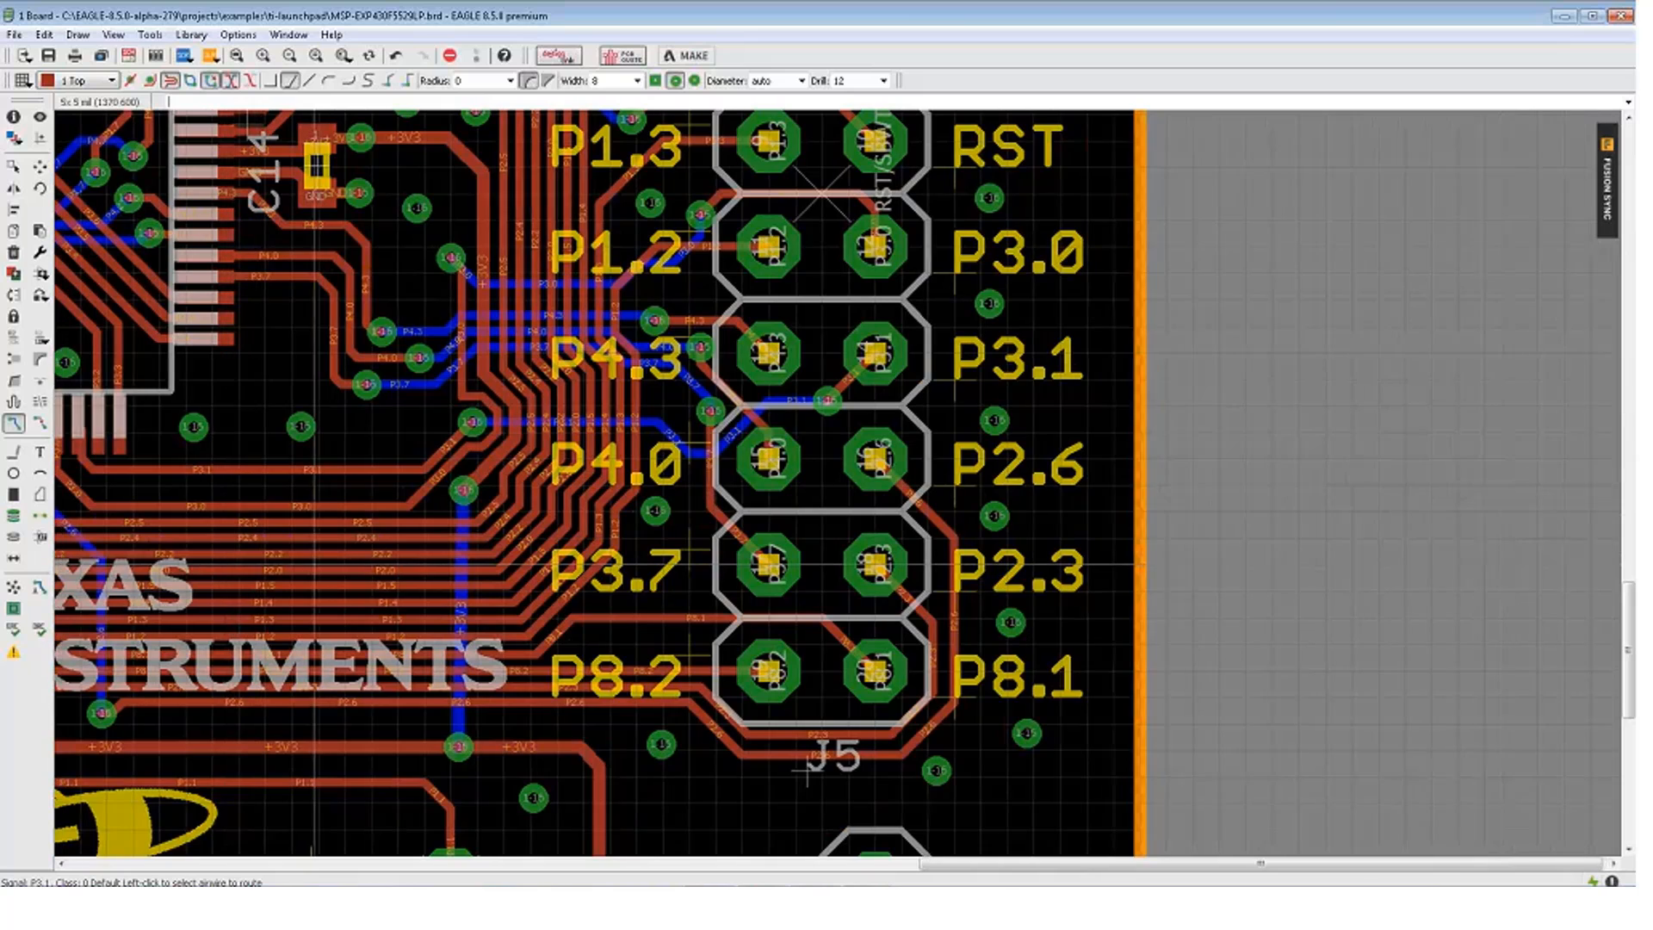
# Rip up the P2.0 trace that runs across the Texas Instruments logo
pyautogui.moveTo(250, 568); pyautogui.dragTo(592, 582, button='middle')
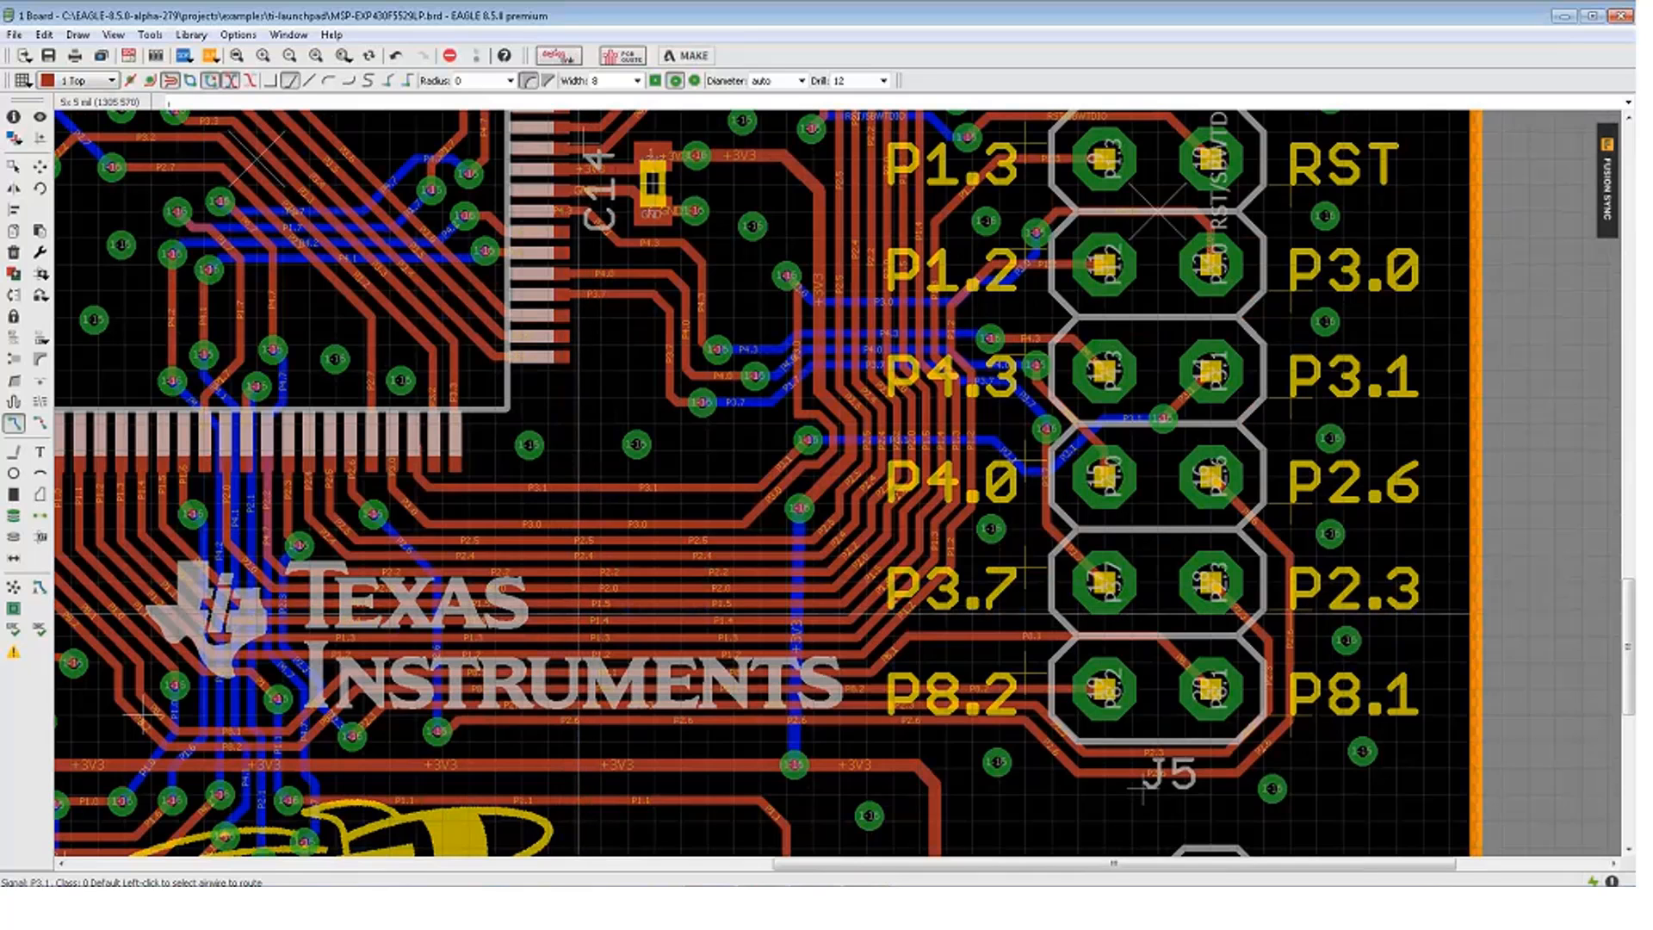
pyautogui.scroll(2, 492, 582)
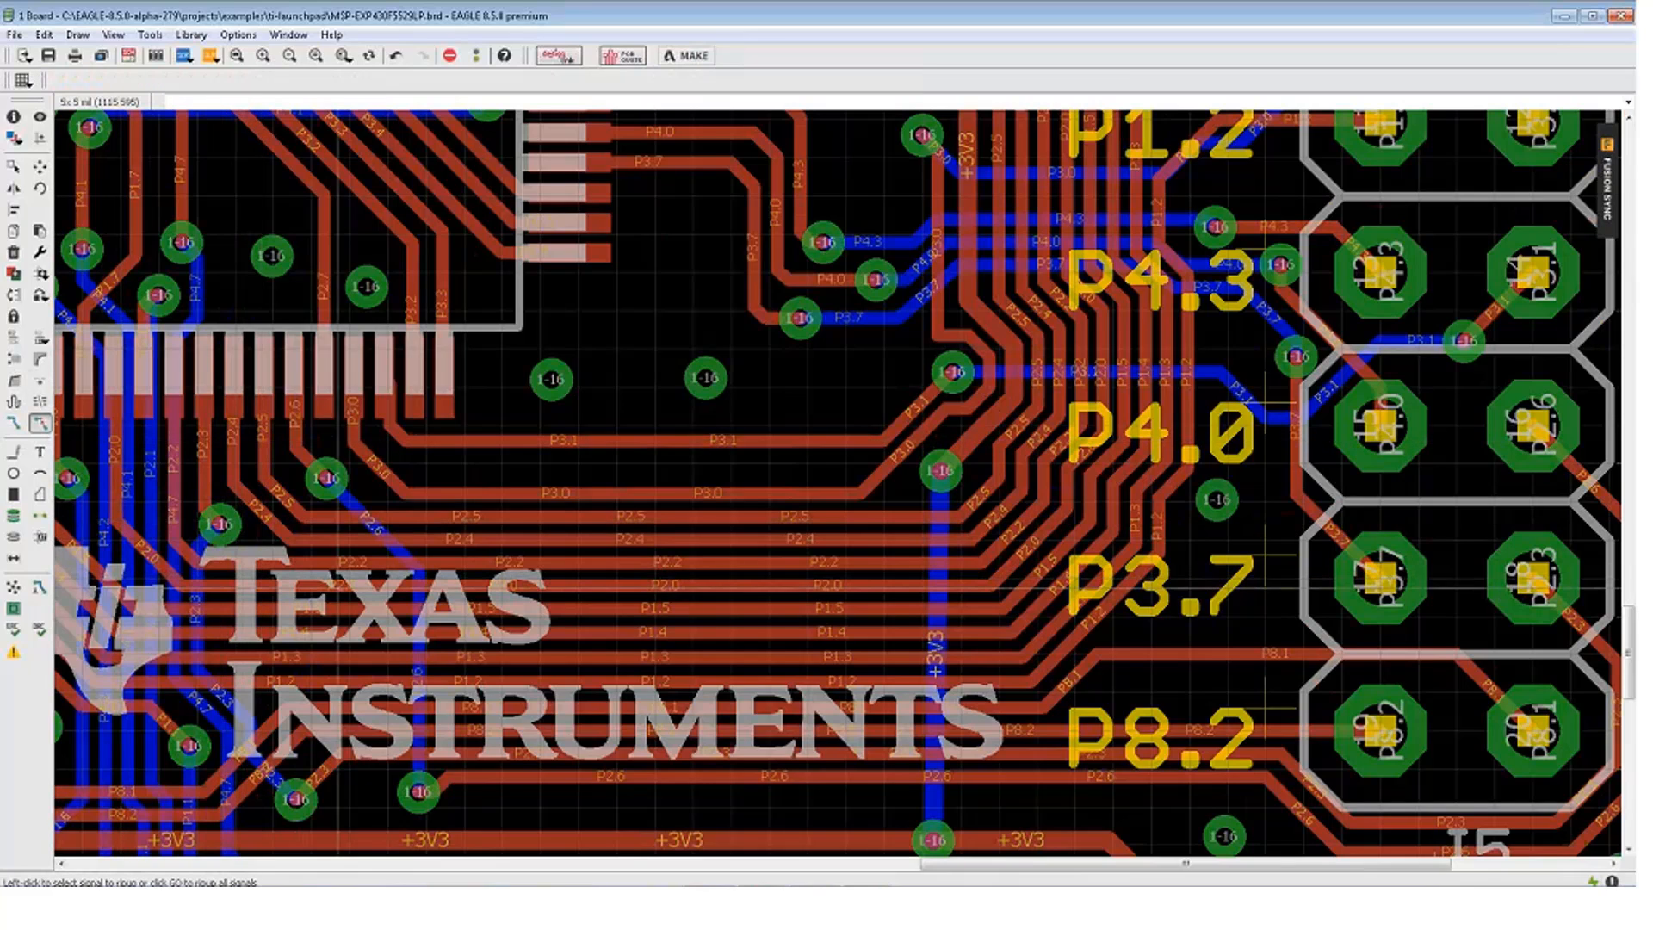
pyautogui.click(343, 585)
pyautogui.click(316, 587)
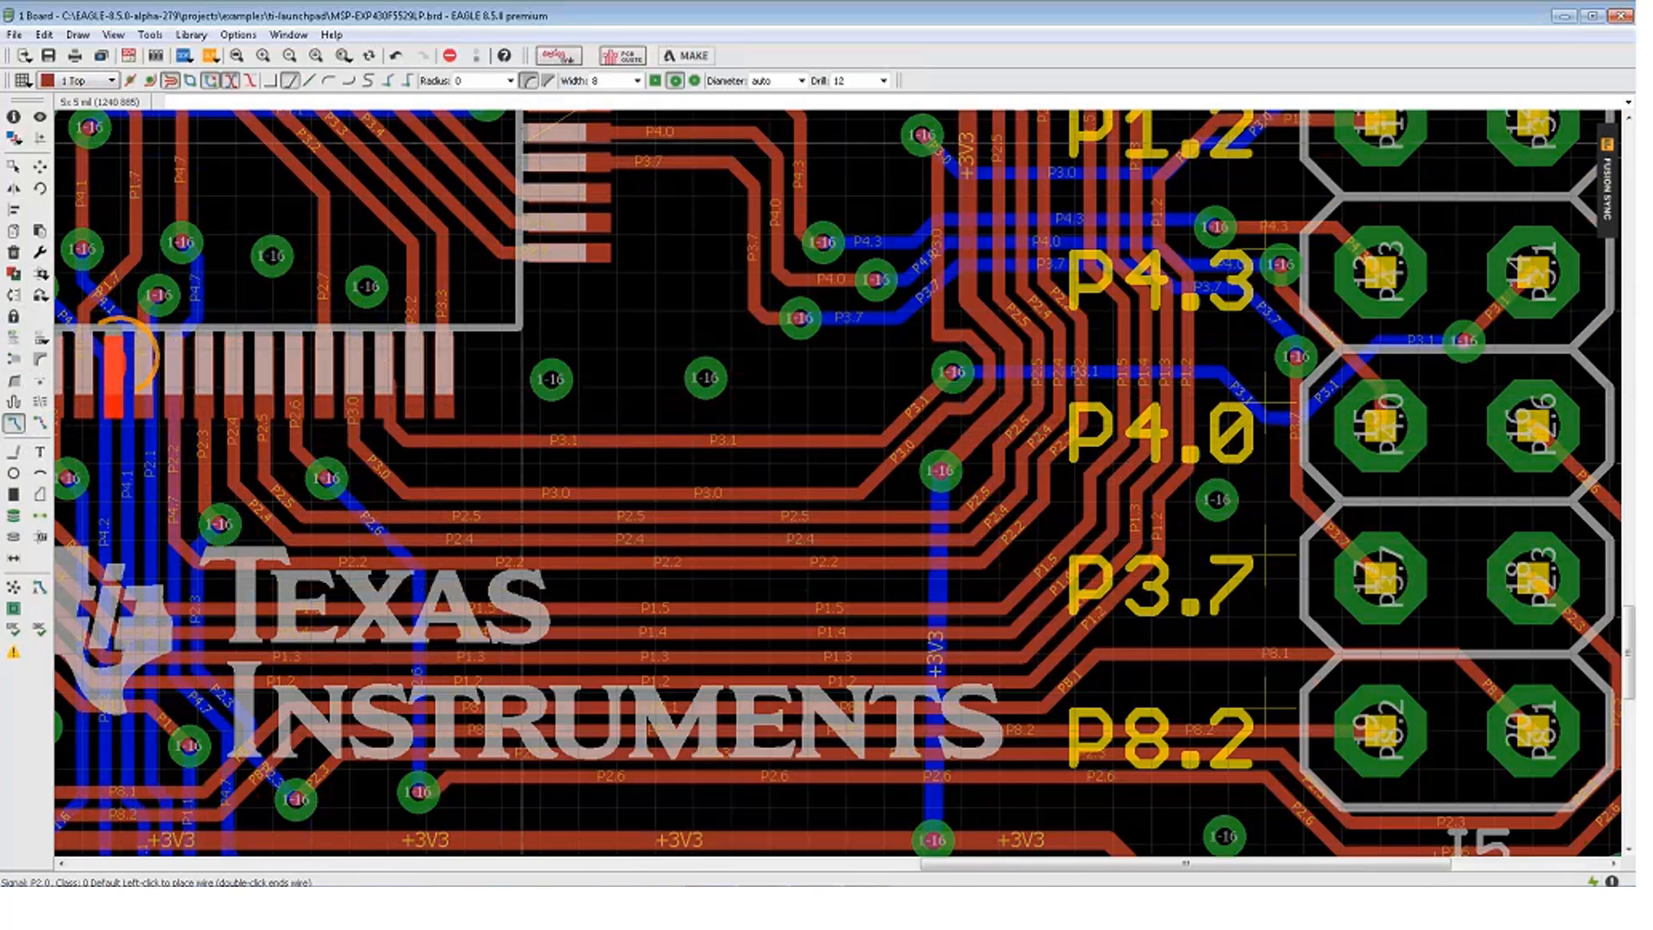
# Route P2.0 on the Top layer at width 16 from its U6 pad to its J5 pad, pushing the neighbouring traces aside
pyautogui.click(637, 81)
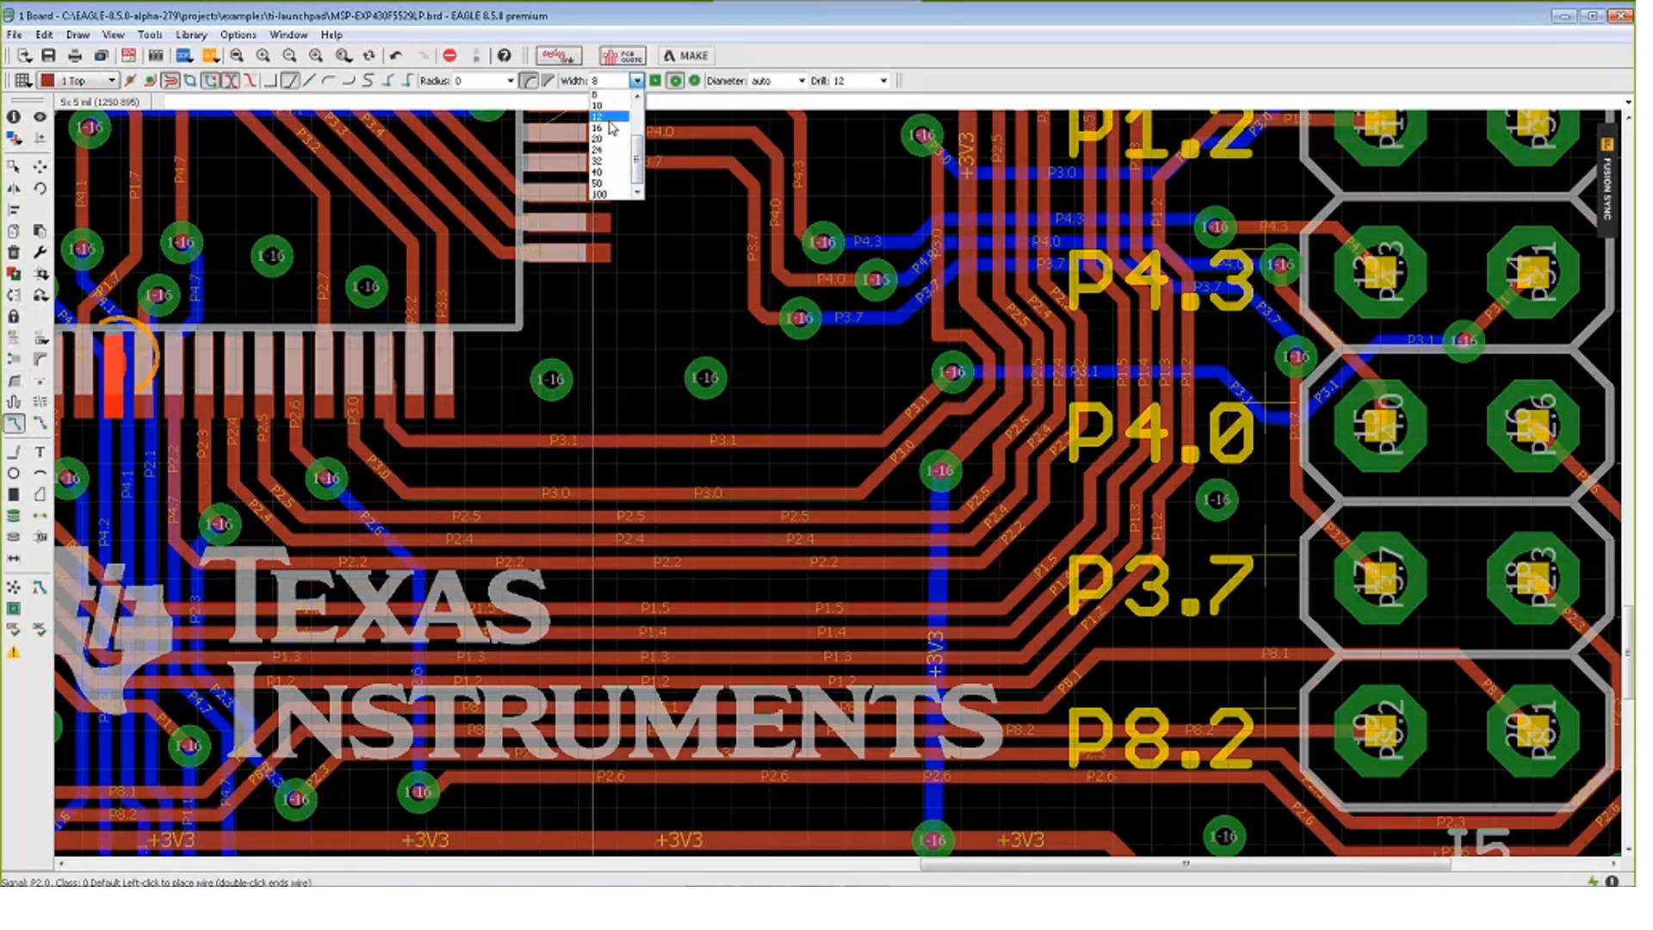
pyautogui.click(609, 118)
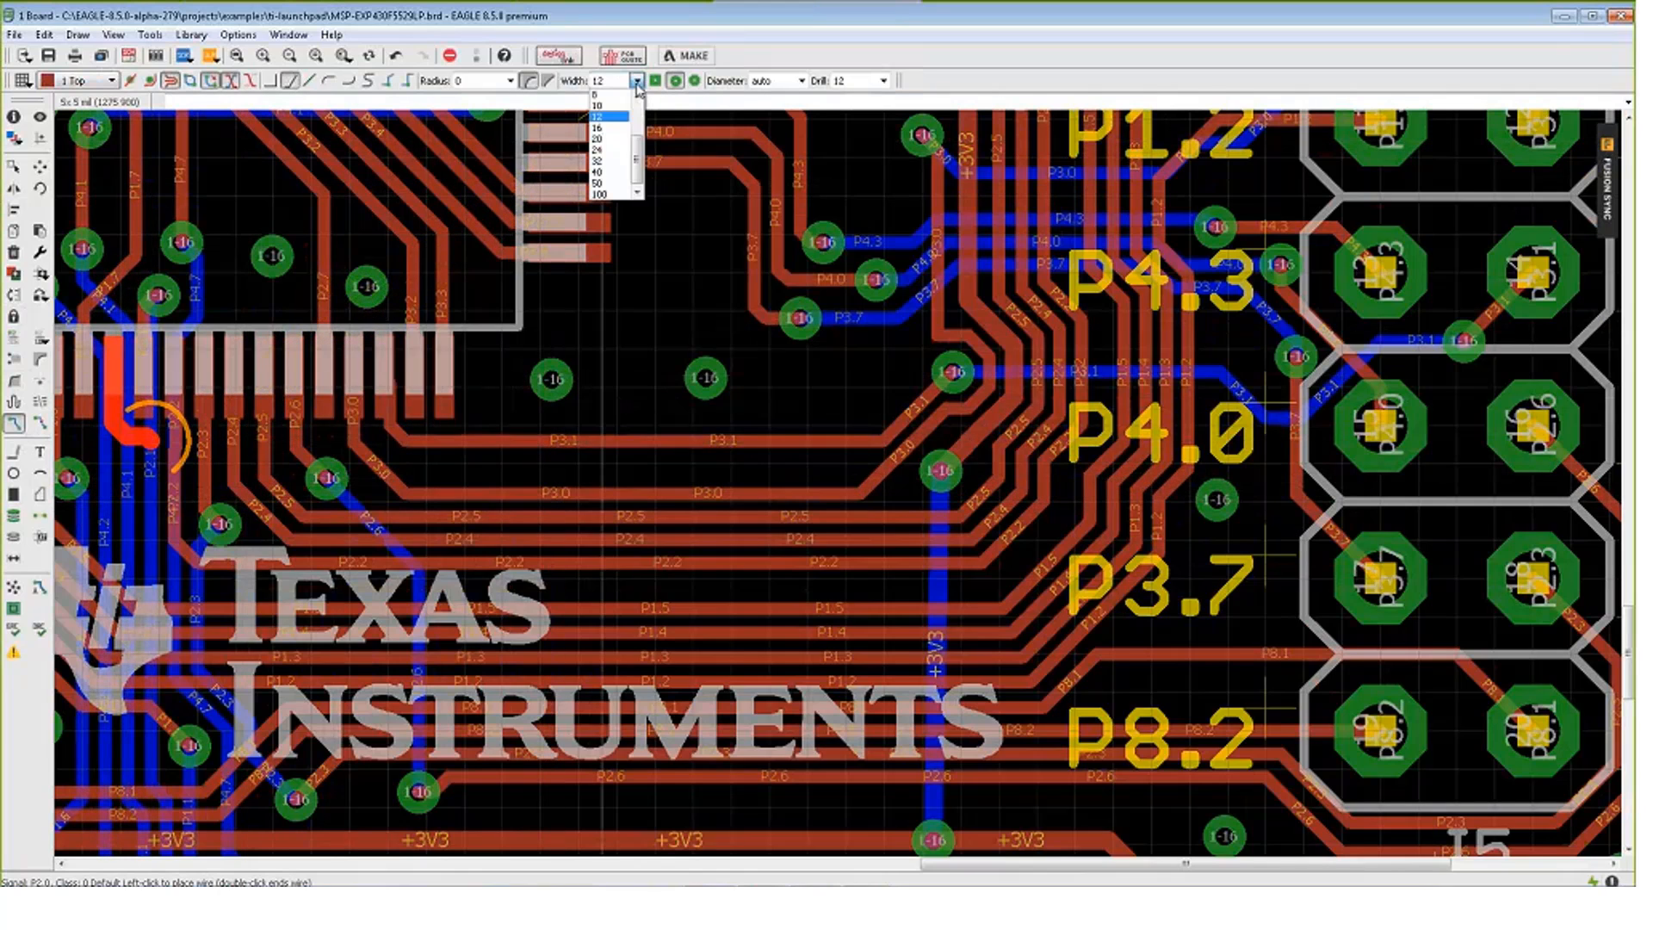
pyautogui.click(608, 128)
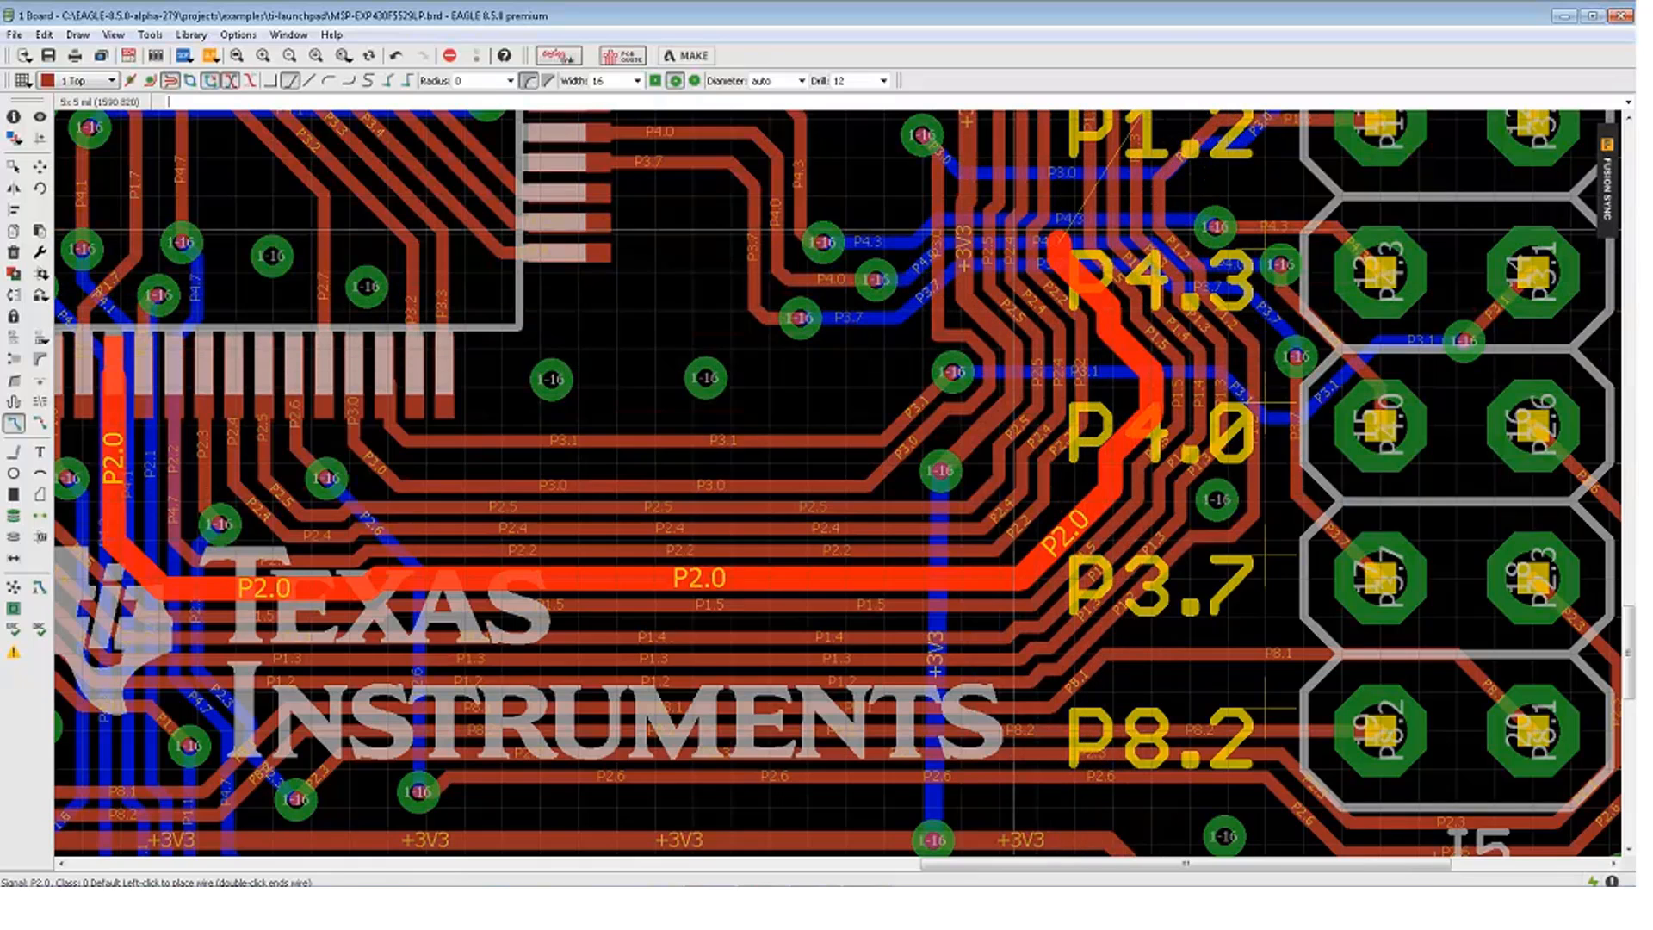
pyautogui.scroll(-3, 1025, 226)
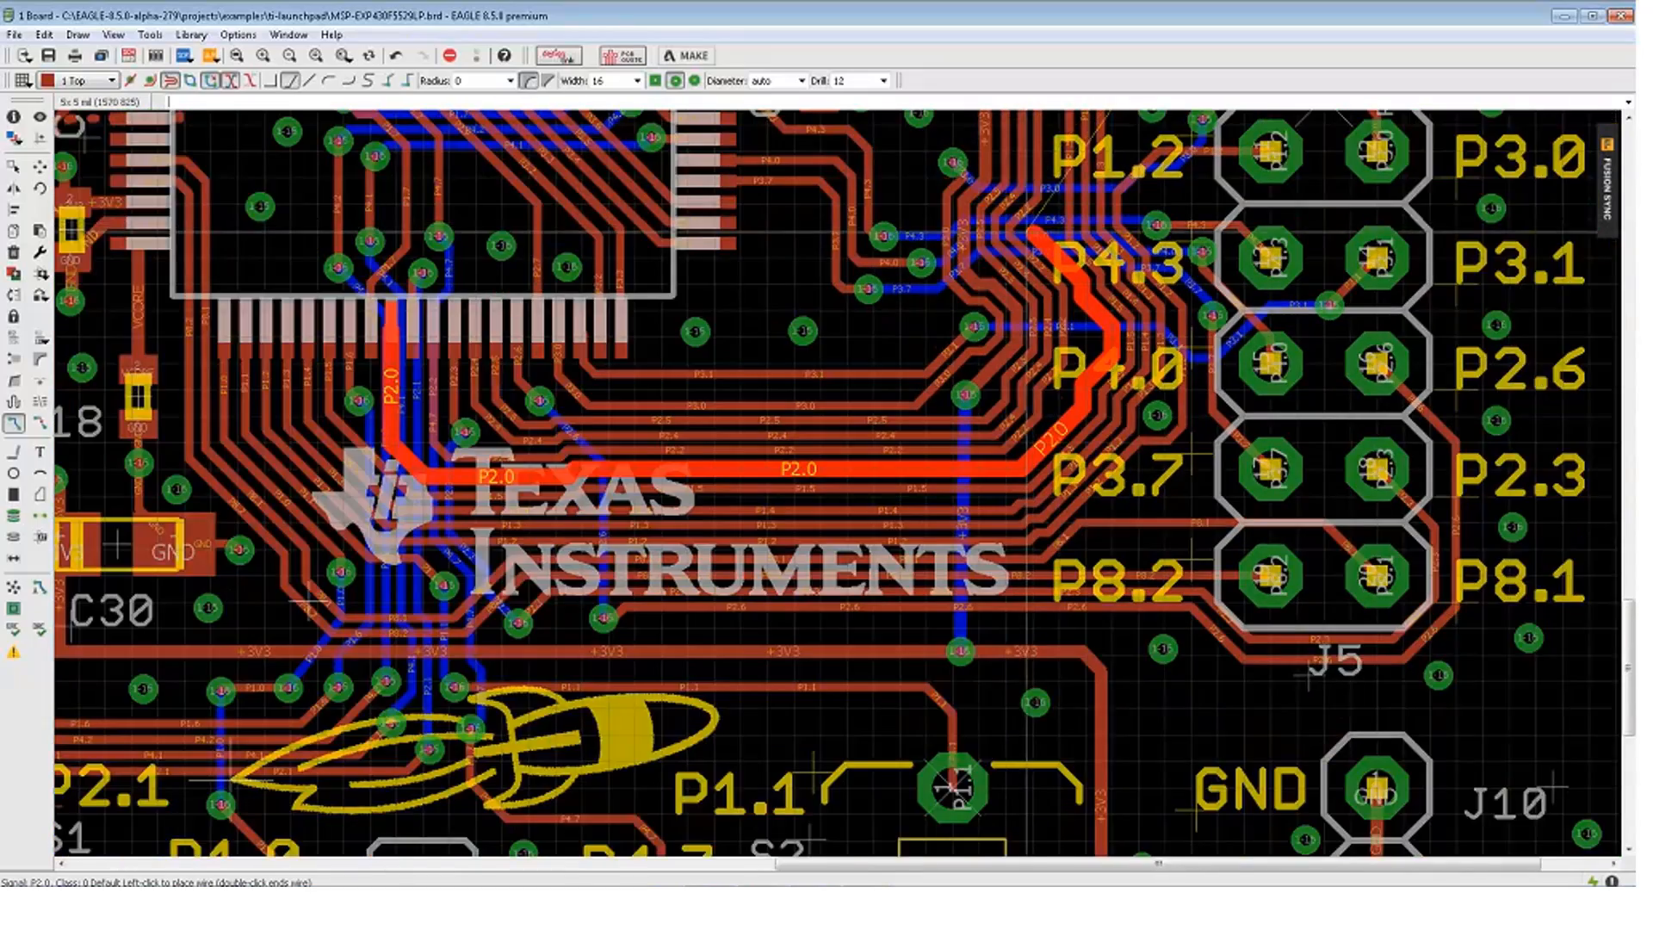
pyautogui.moveTo(1029, 226); pyautogui.dragTo(996, 522, button='middle')
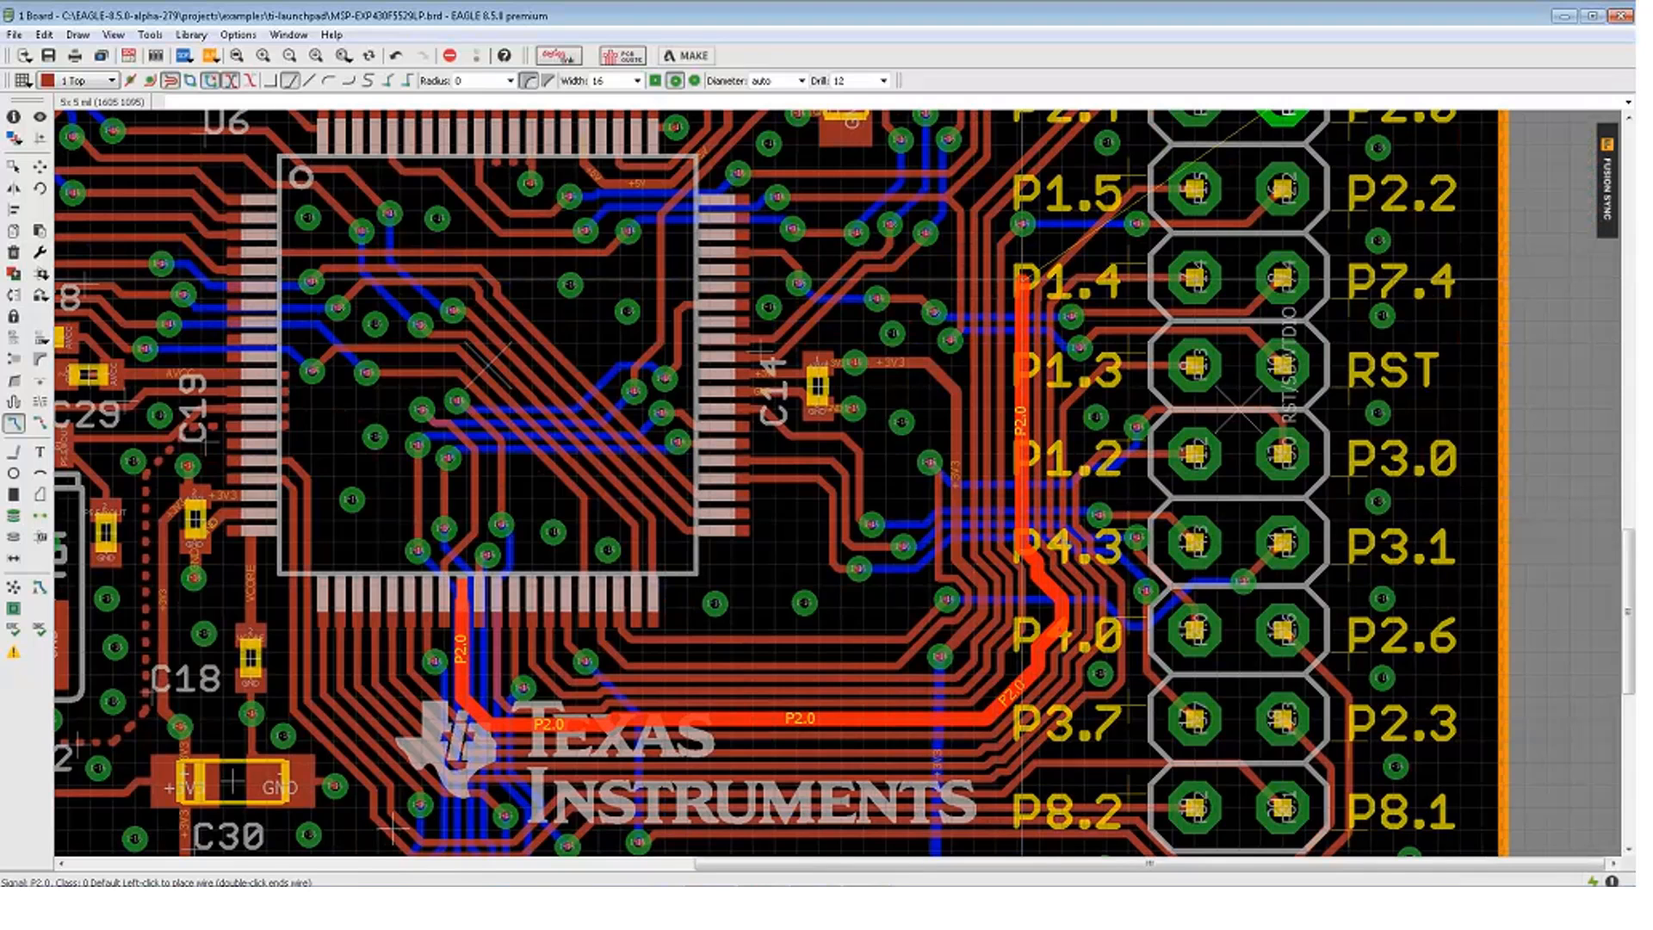
pyautogui.scroll(-1, 1089, 189)
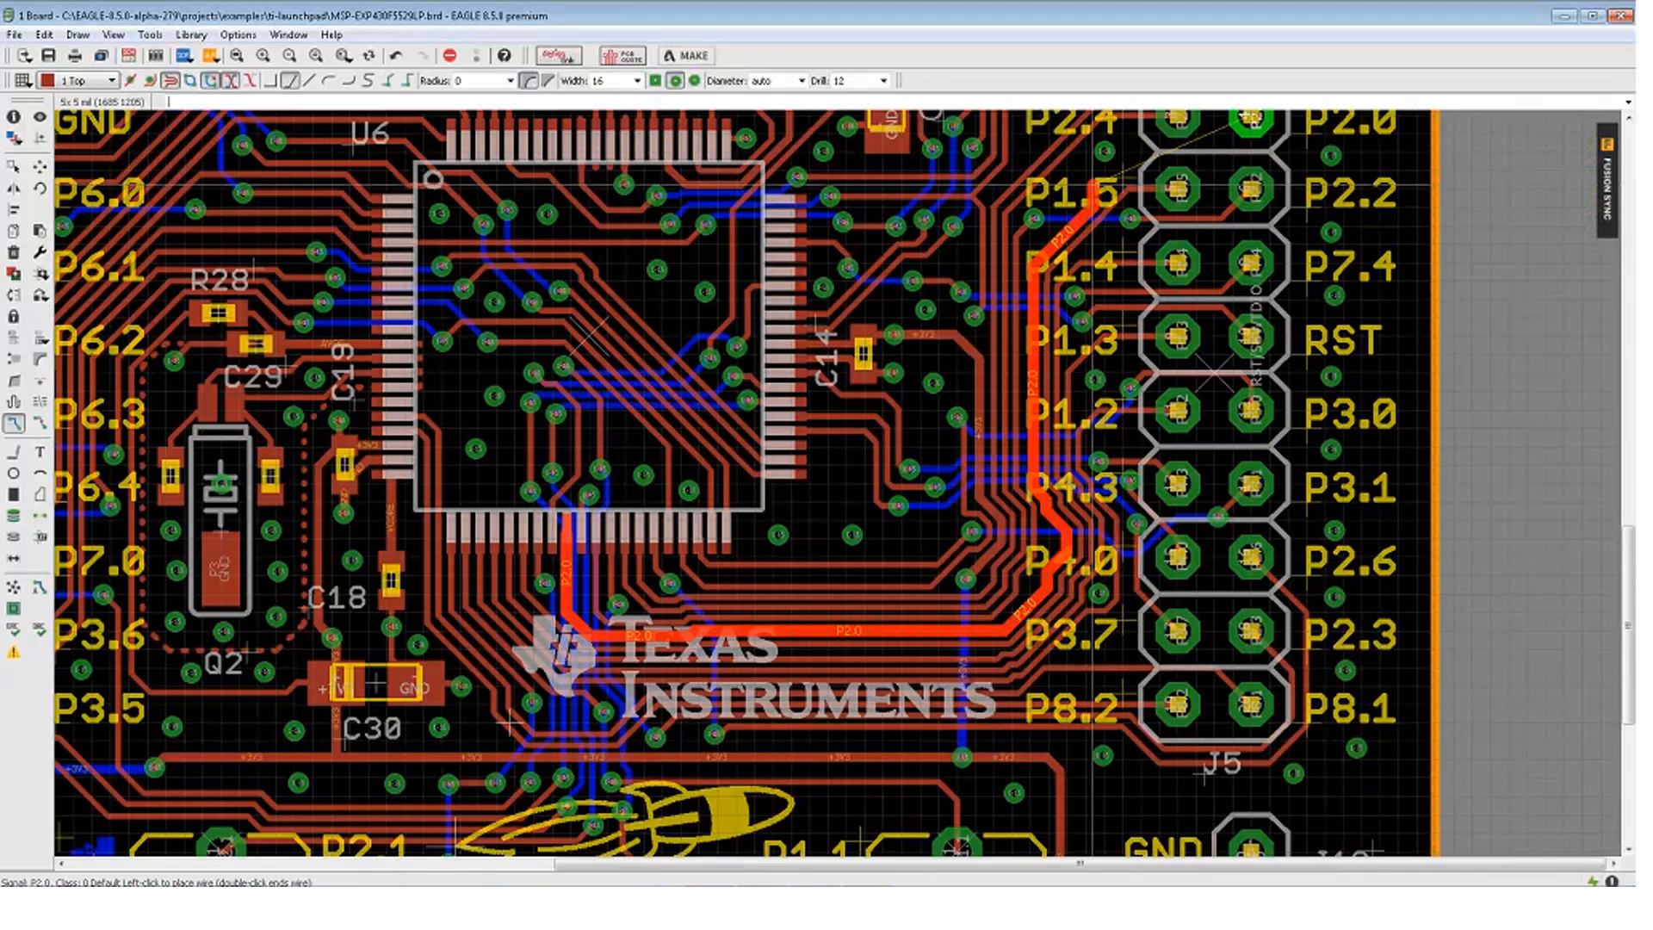
pyautogui.scroll(-1, 1089, 185)
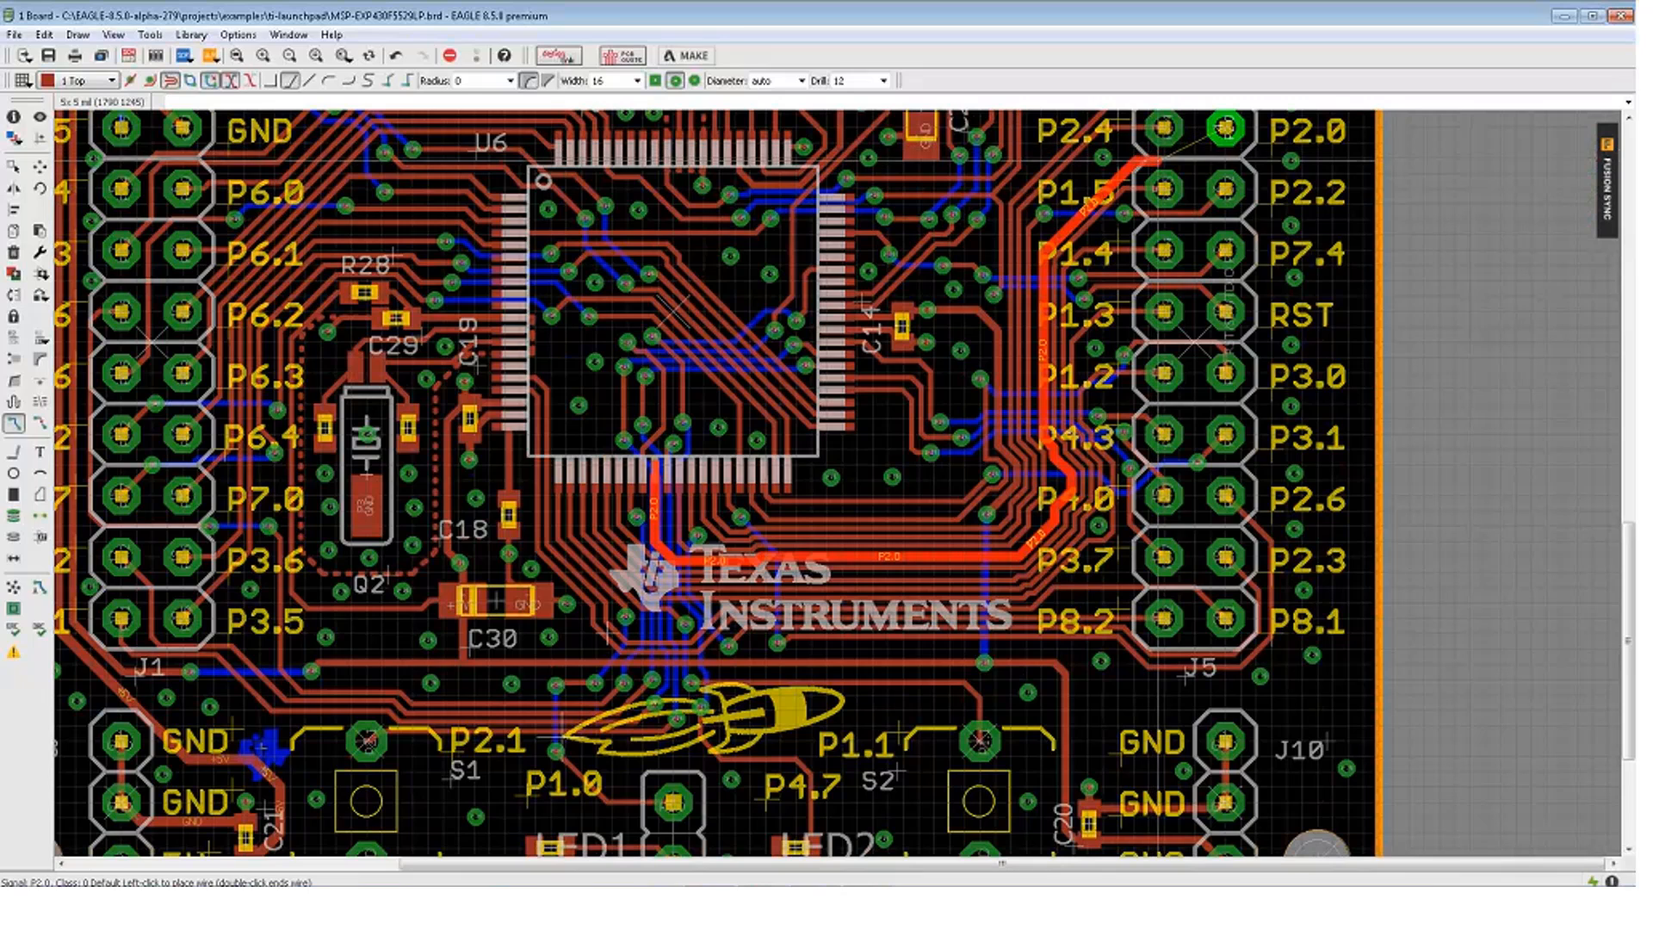
pyautogui.click(1225, 128)
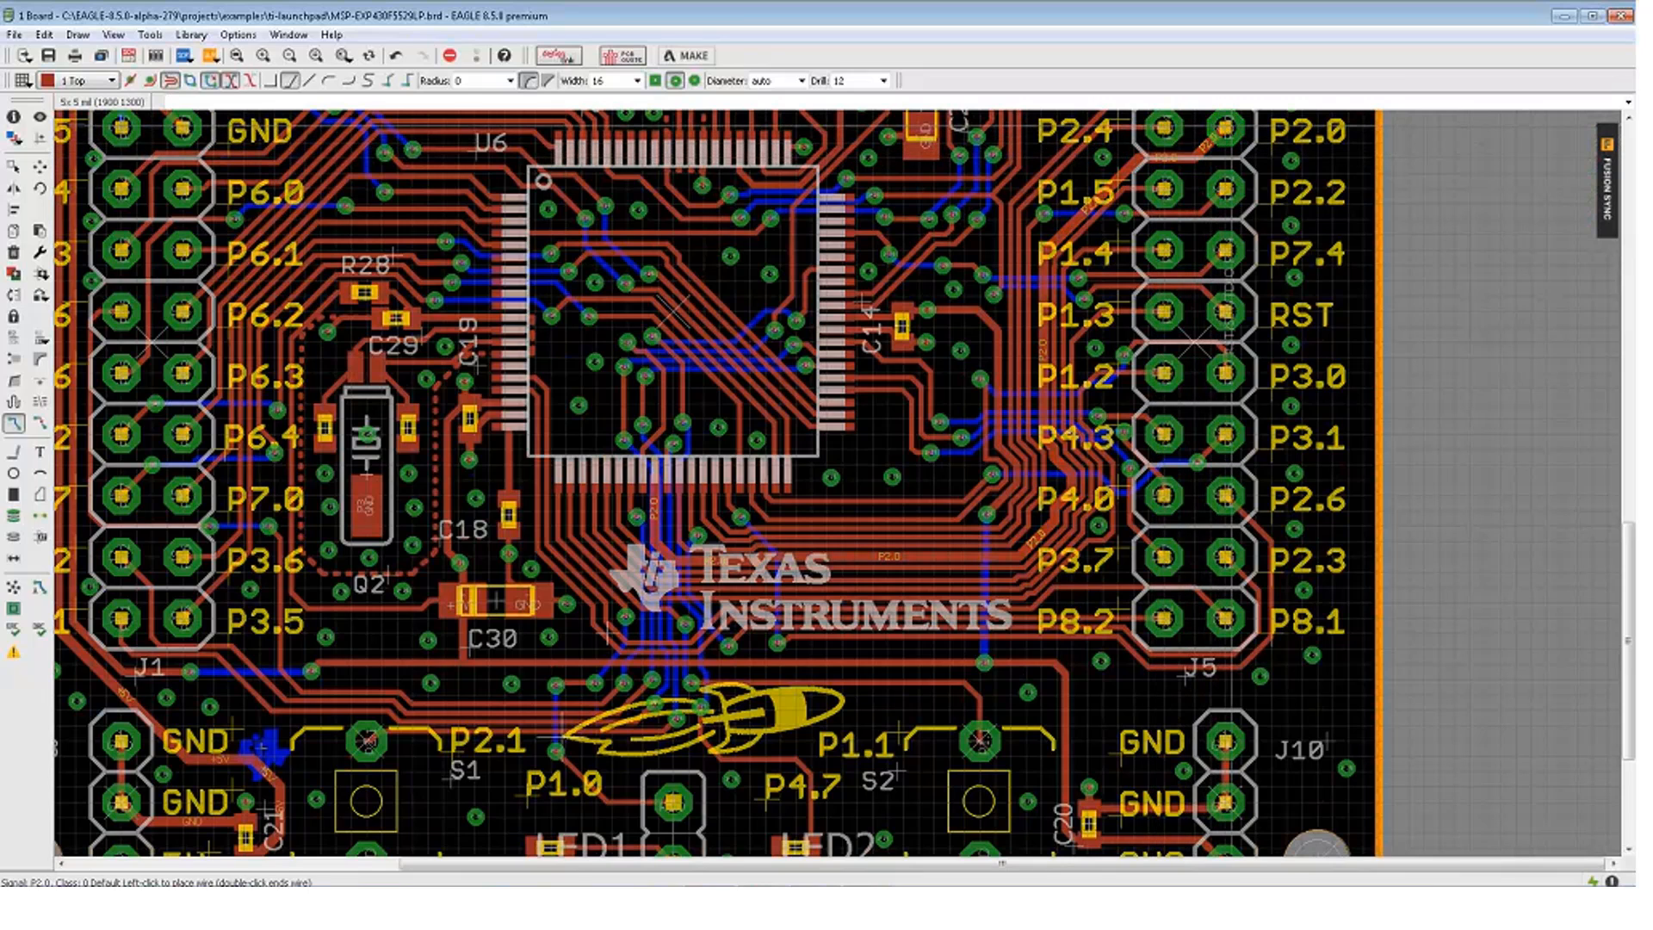
pyautogui.scroll(4, 999, 486)
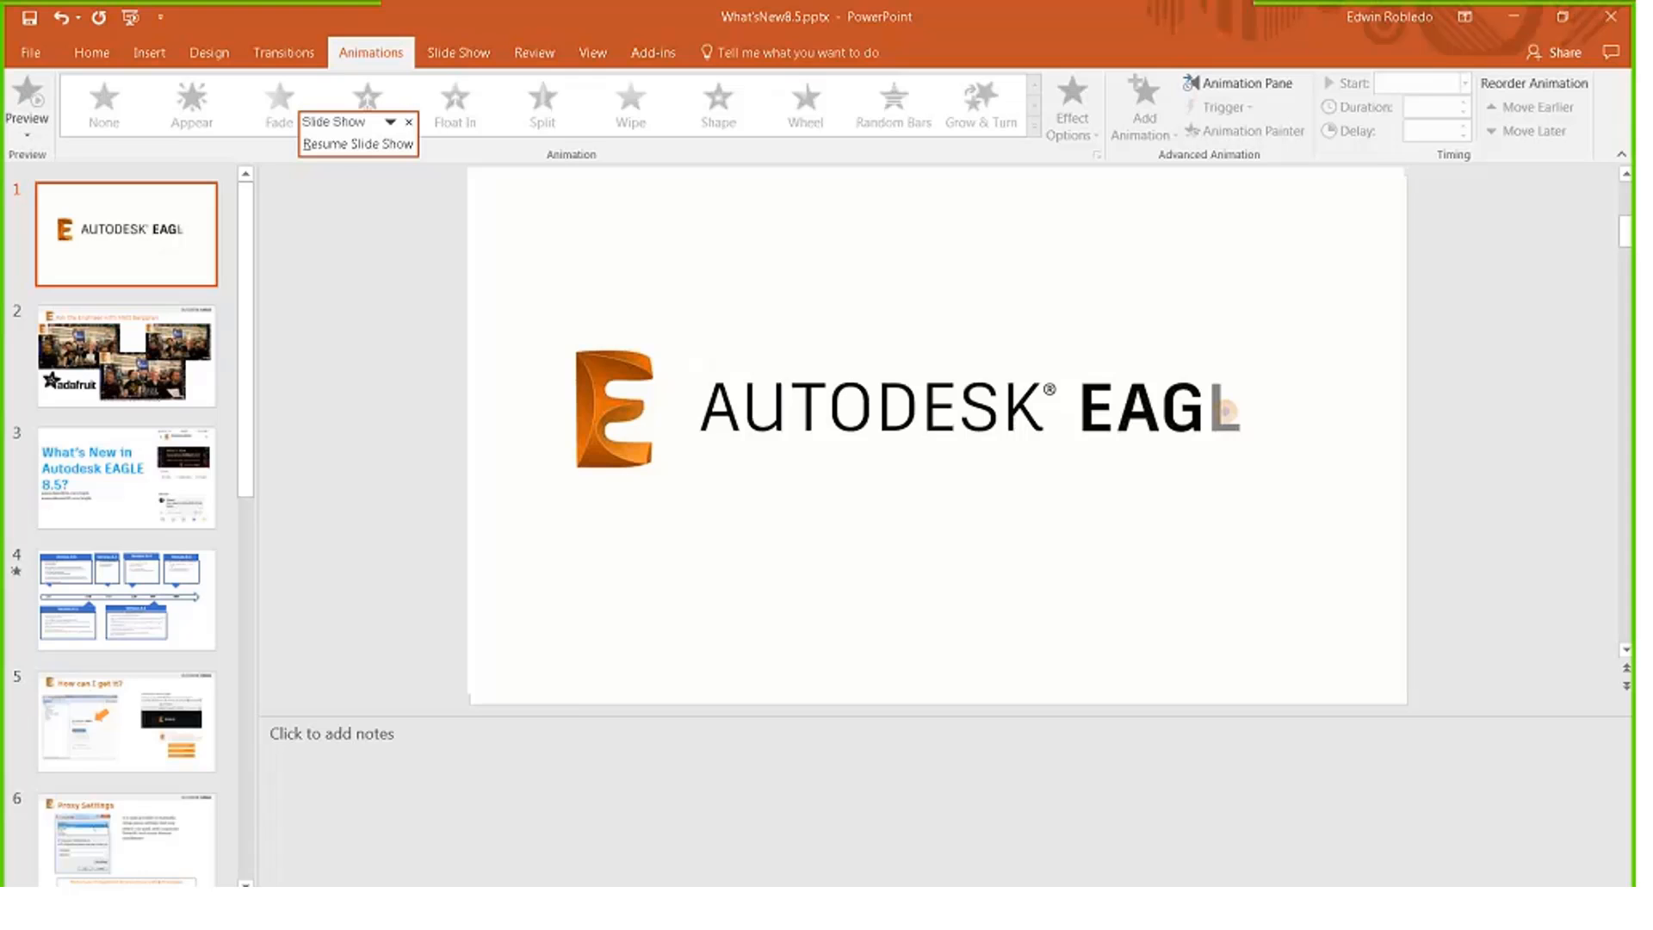
# Switch to the What'sNew8.5.pptx presentation in PowerPoint and step through its slides to the timeline of versions 8.0 to 8.5
pyautogui.press('Down')
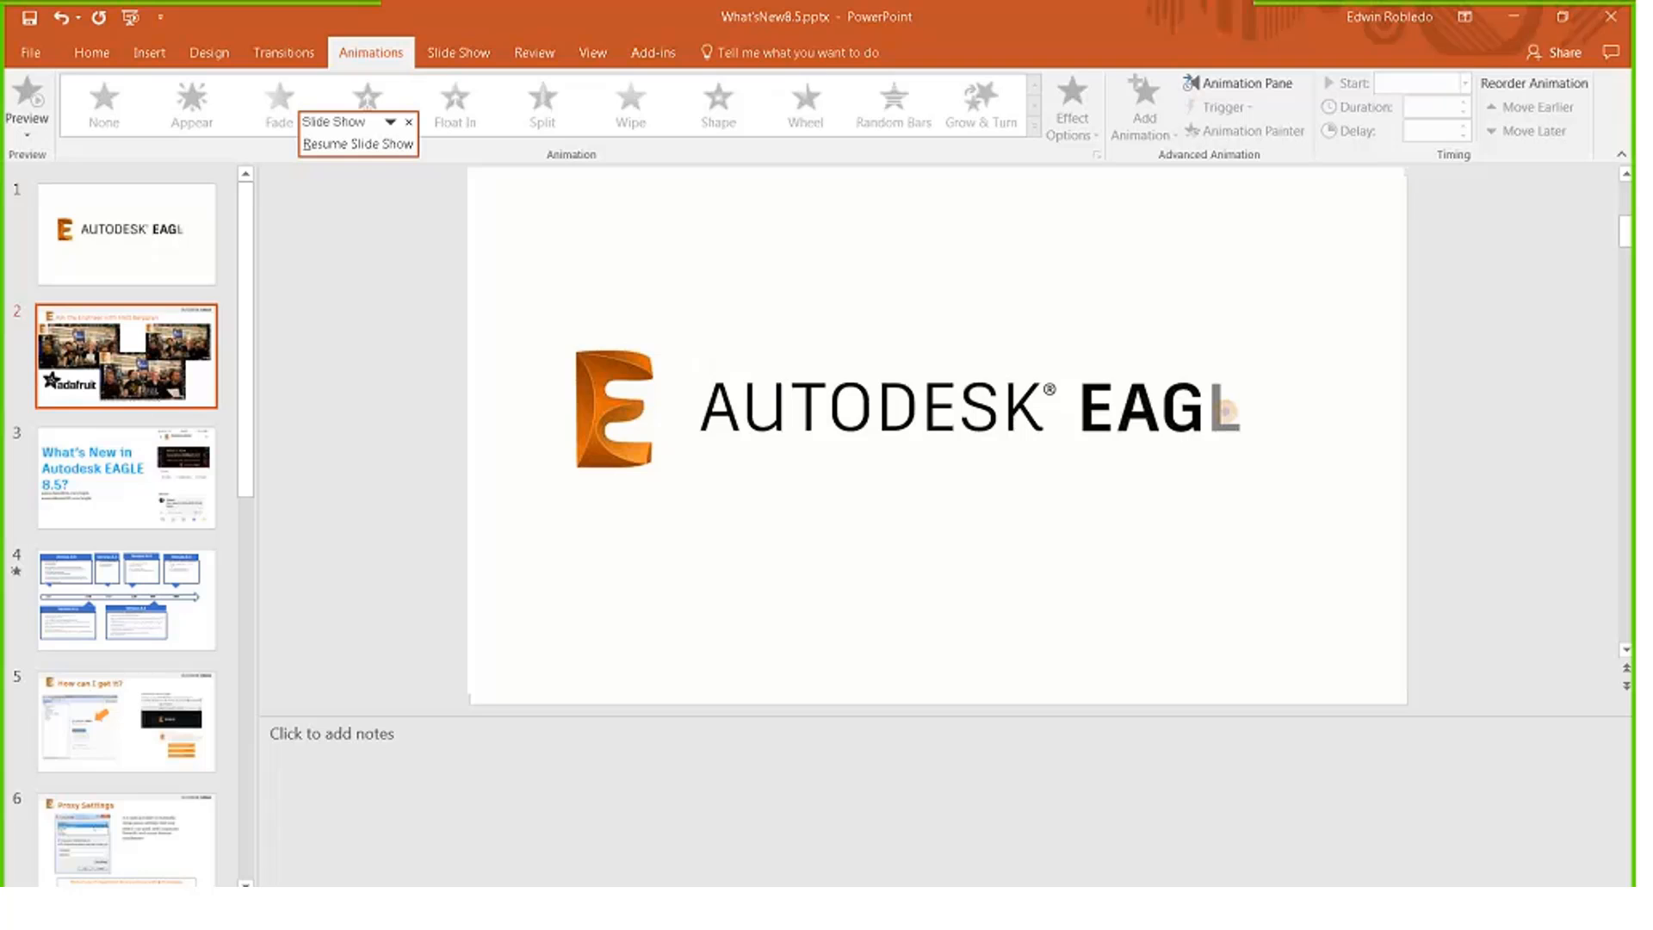
pyautogui.press('Down')
pyautogui.press('Down')
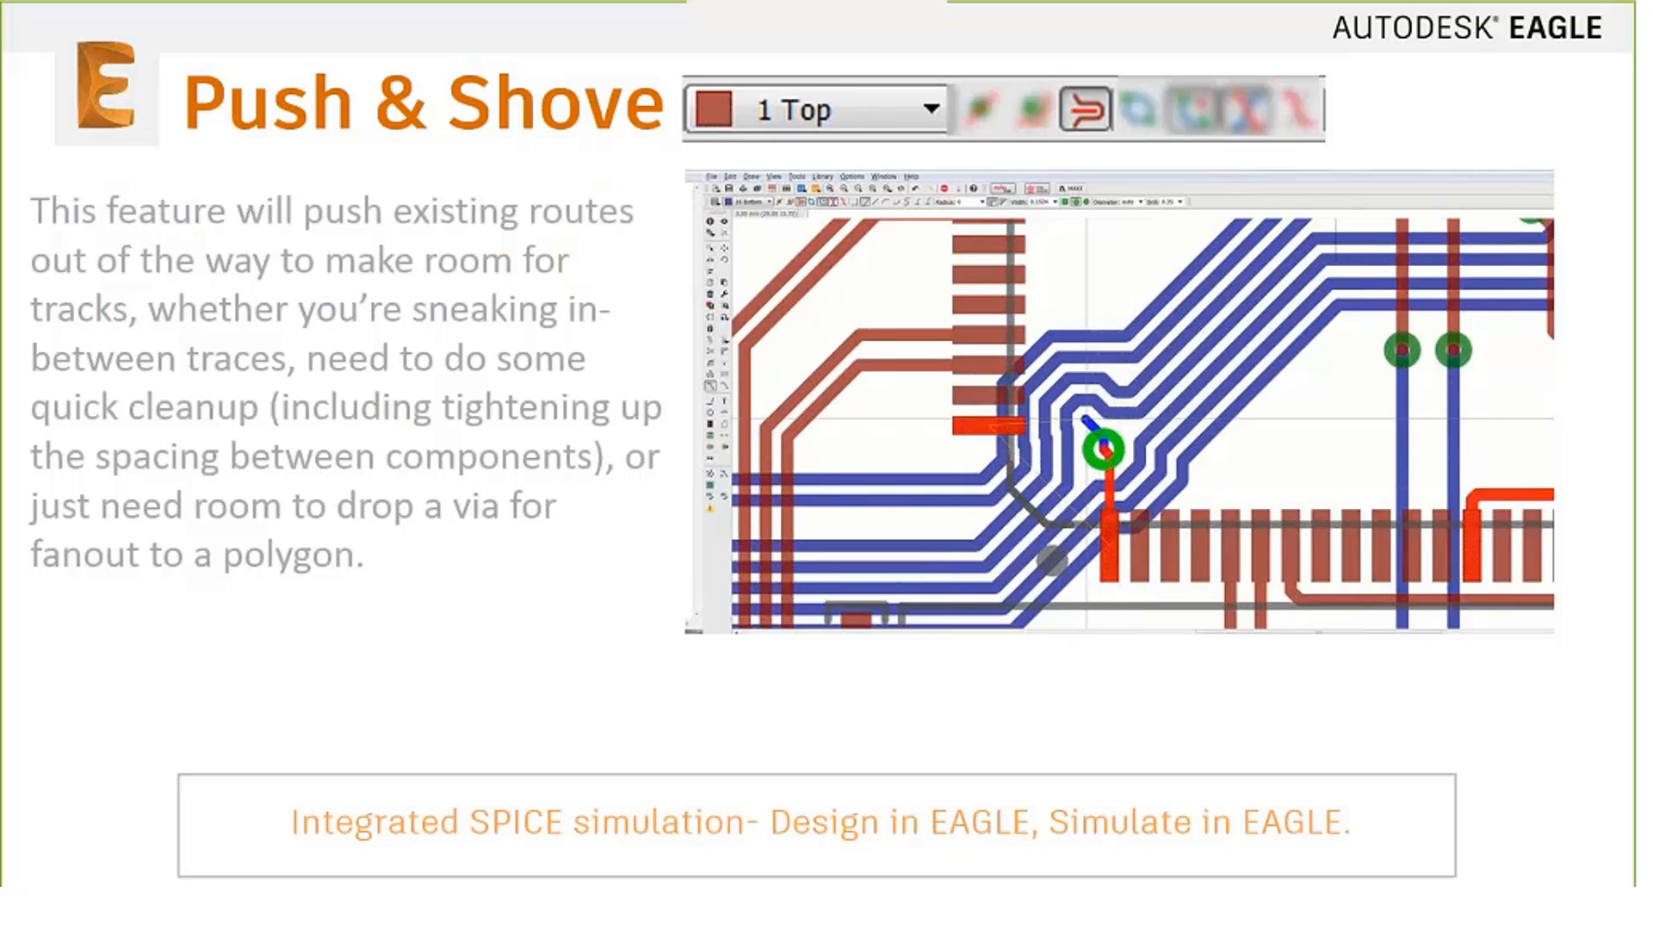
pyautogui.press('Right')
pyautogui.press('Right')
pyautogui.press('Right')
pyautogui.press('Right')
pyautogui.press('Right')
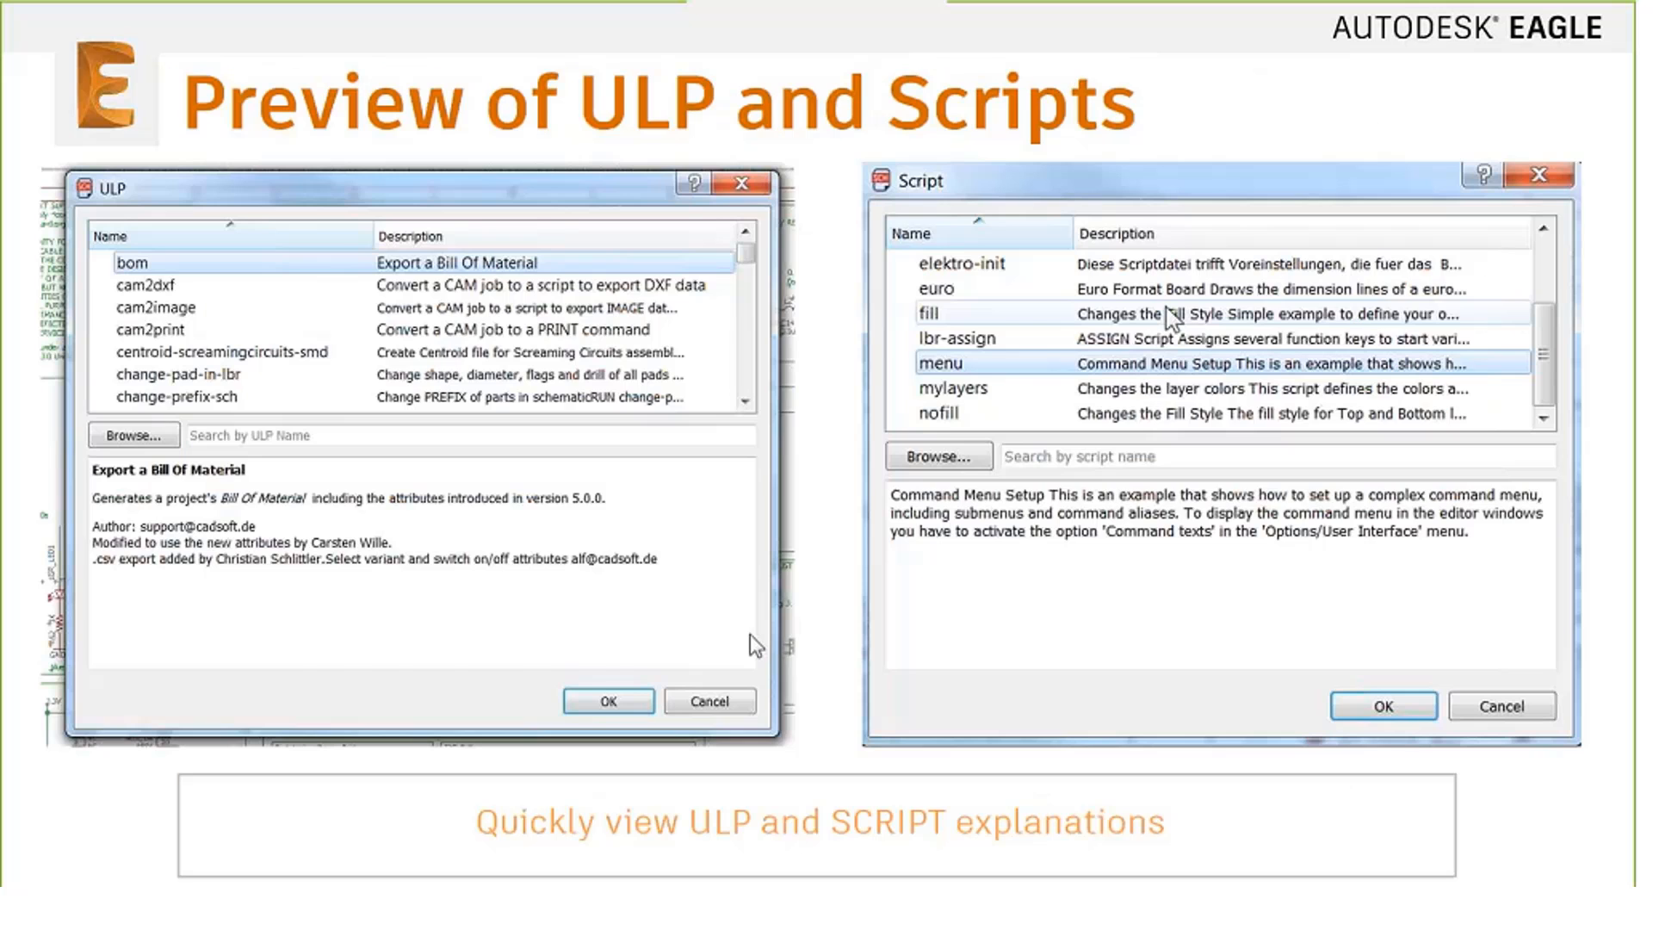
pyautogui.press('Right')
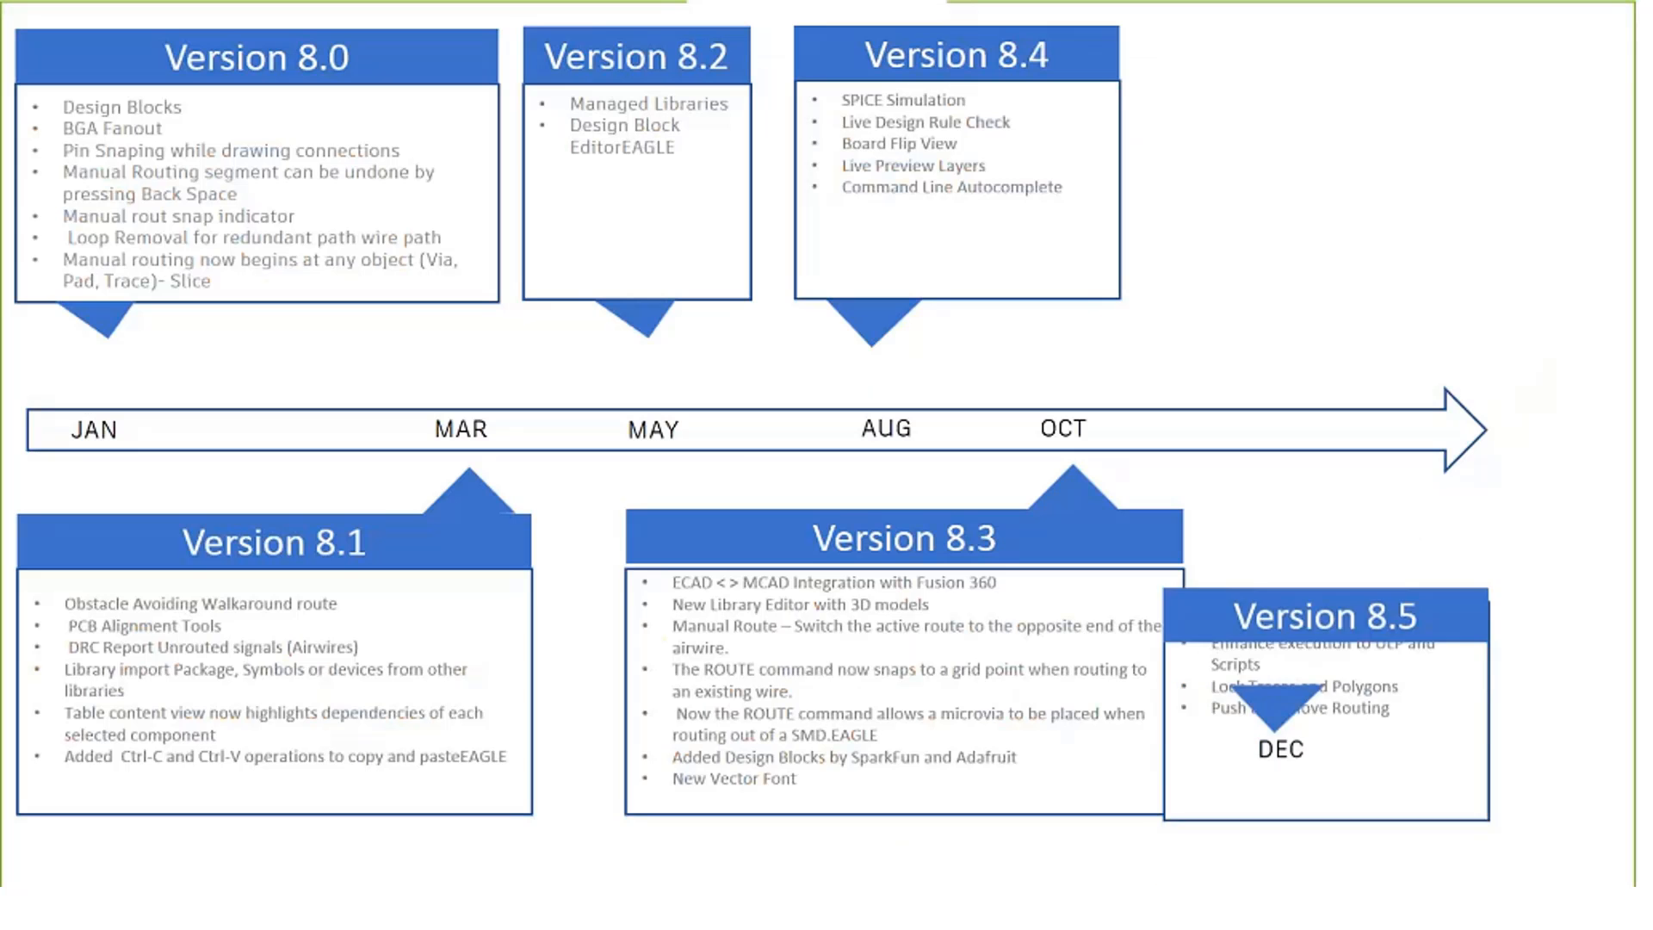